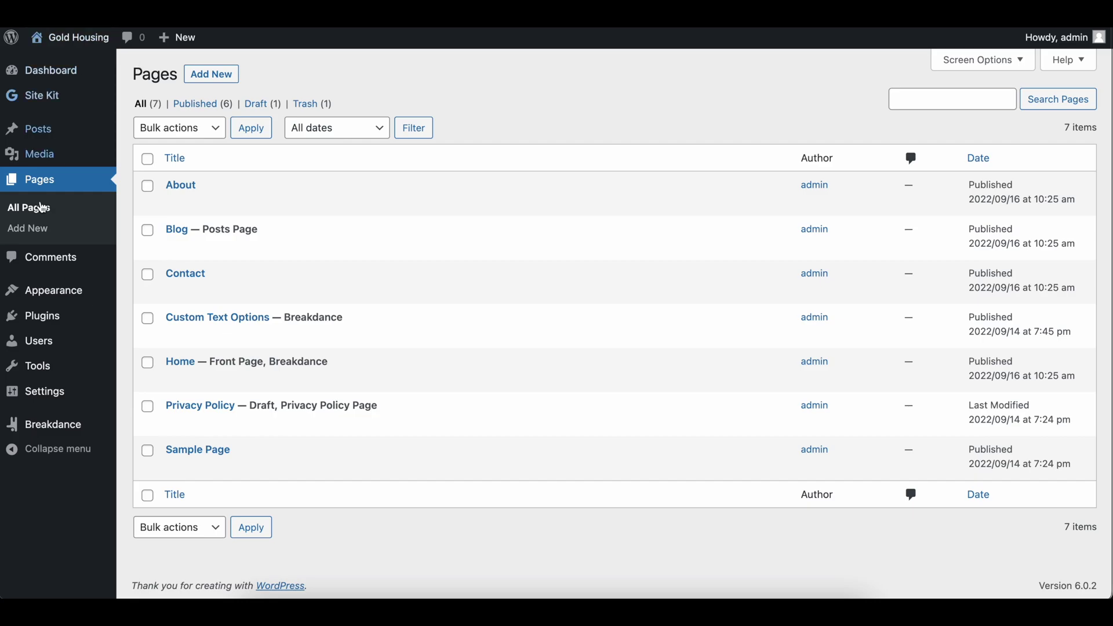
Step: Create a new page titled "Hero Homepage" and publish it
{"action": "left_click", "coordinate": [211, 75]}
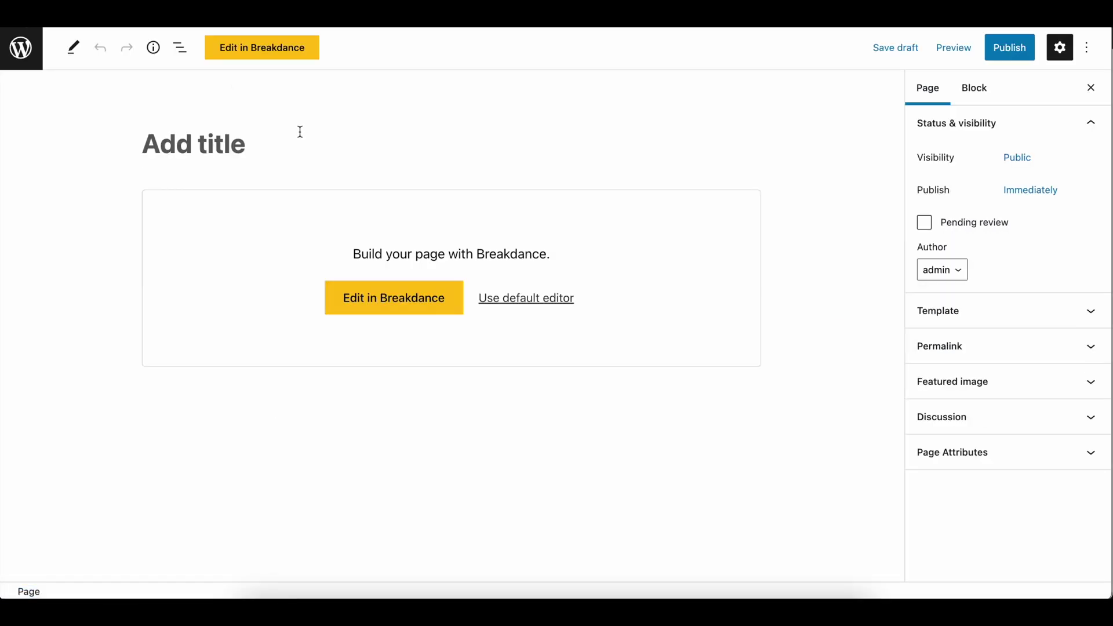
{"action": "type", "text": "Hero Homepage"}
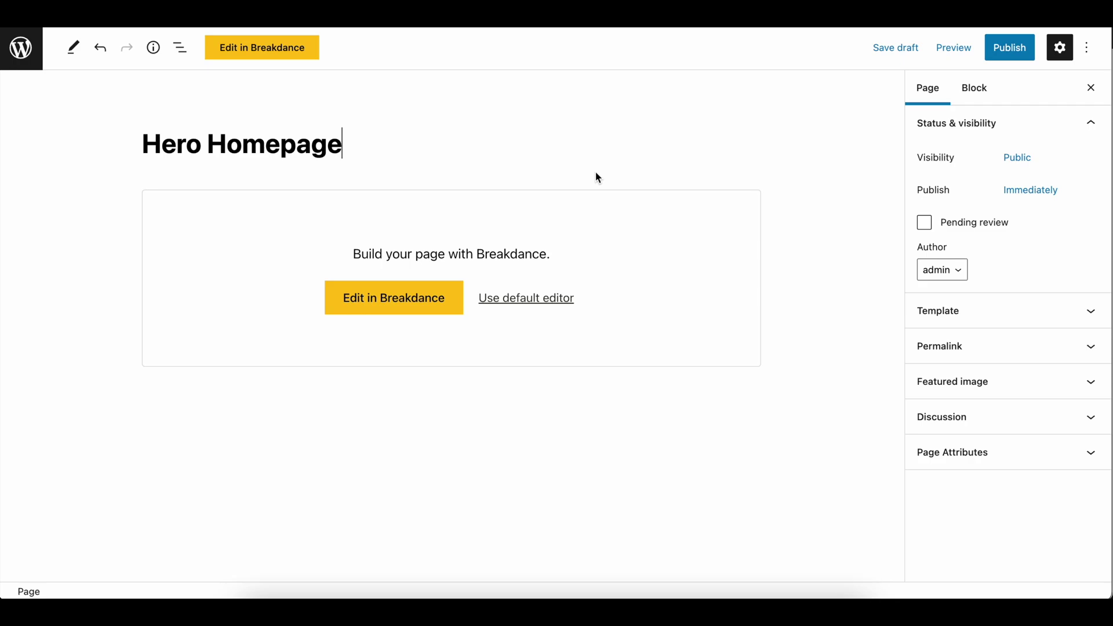
{"action": "left_click", "coordinate": [998, 47]}
{"action": "left_click", "coordinate": [975, 48]}
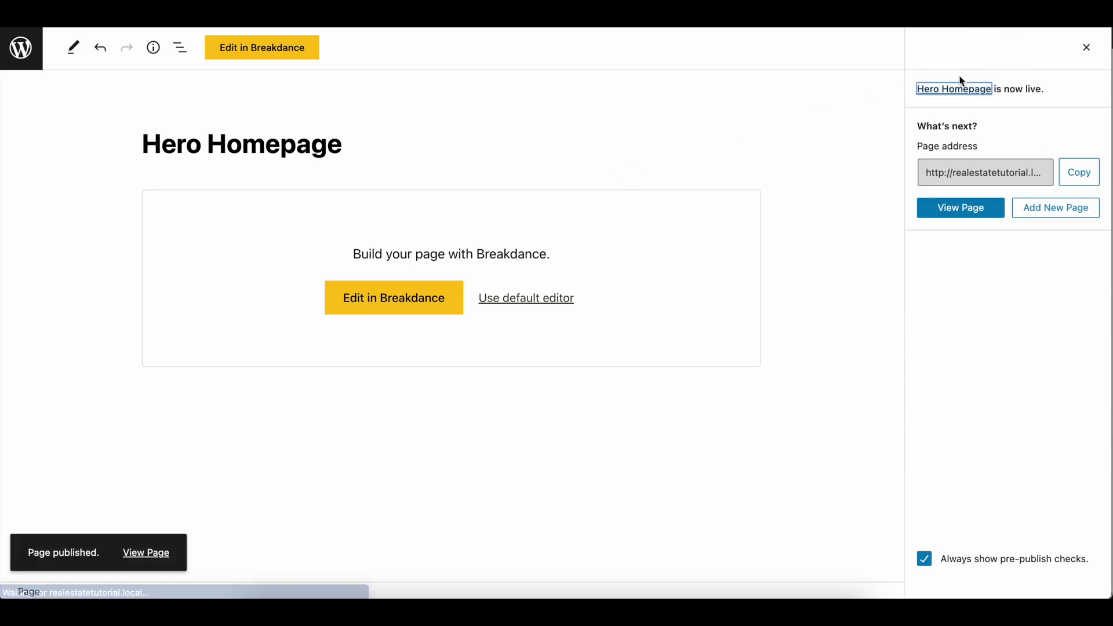
Step: Check the published page's address and open the page for editing in Breakdance
{"action": "left_click_drag", "start_coordinate": [950, 173], "coordinate": [1050, 173]}
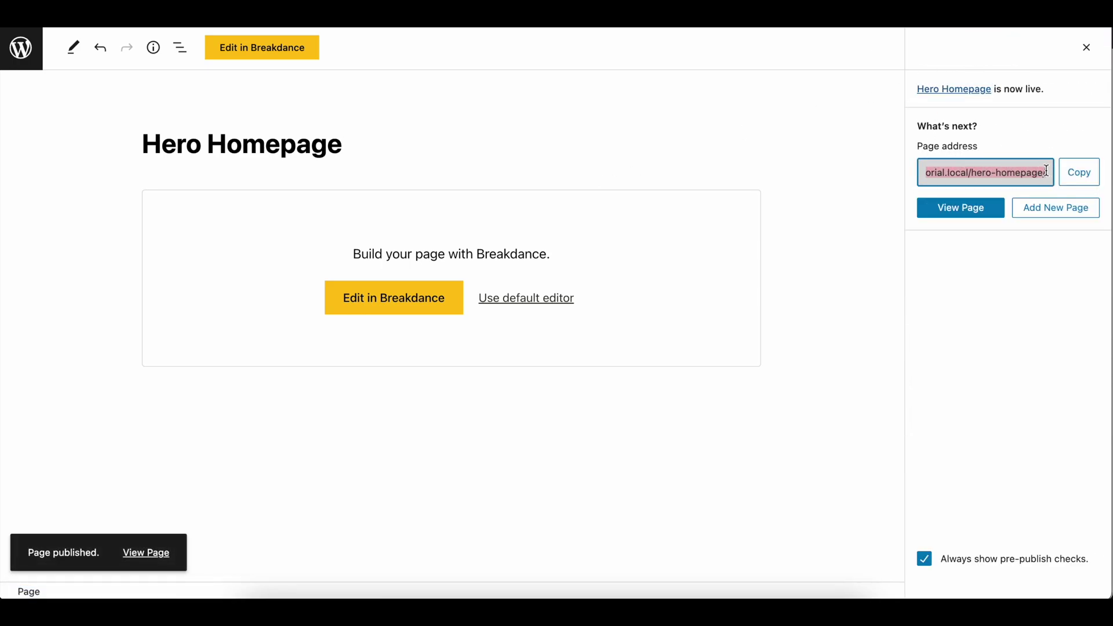
{"action": "left_click", "coordinate": [986, 179]}
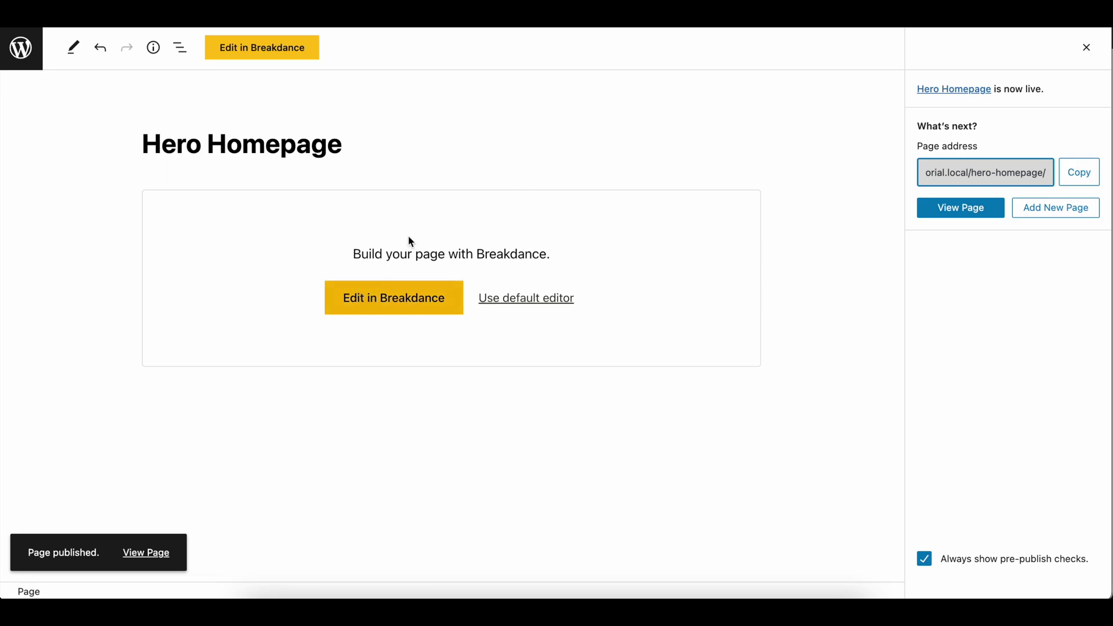
{"action": "left_click", "coordinate": [390, 304]}
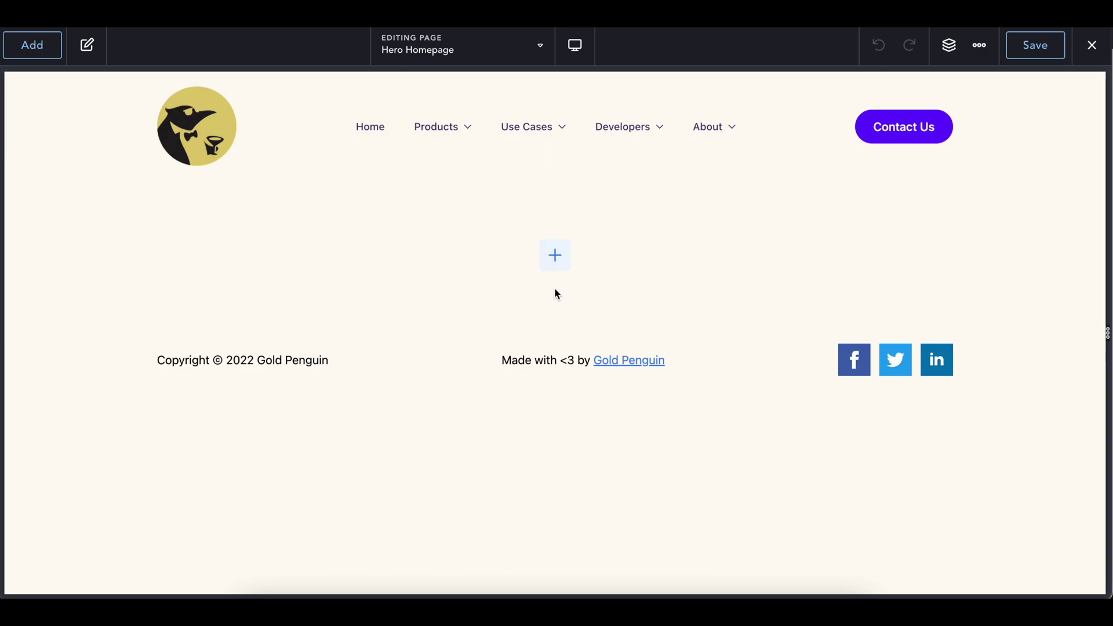
Step: Add a section to the empty page body and give it the miami-florida-scaled.jpeg image as background
{"action": "left_click", "coordinate": [556, 258]}
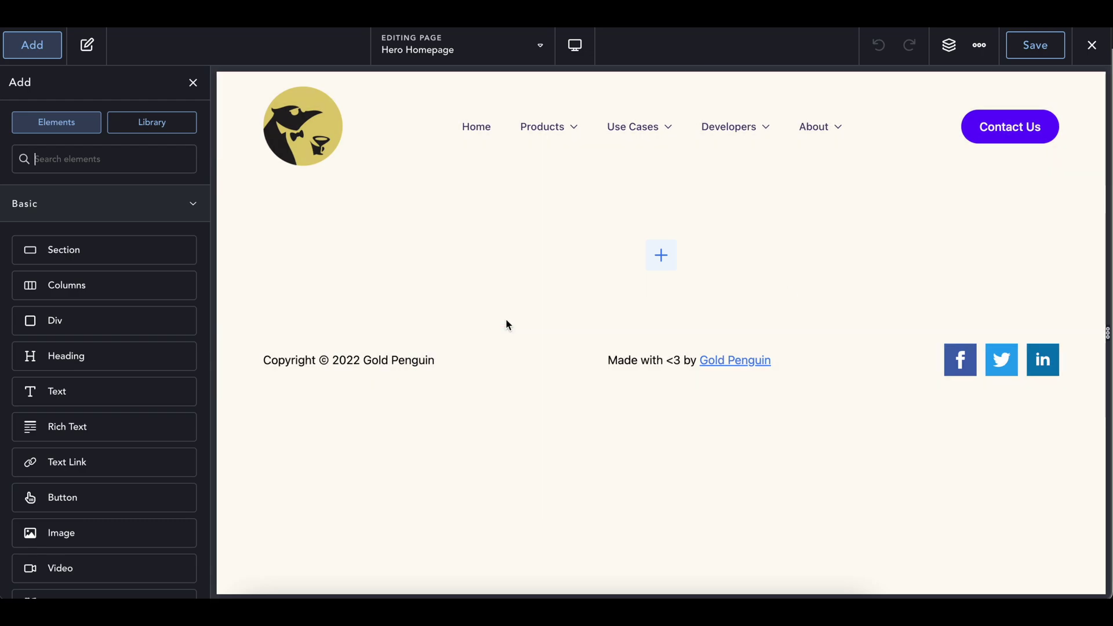
{"action": "left_click", "coordinate": [118, 252]}
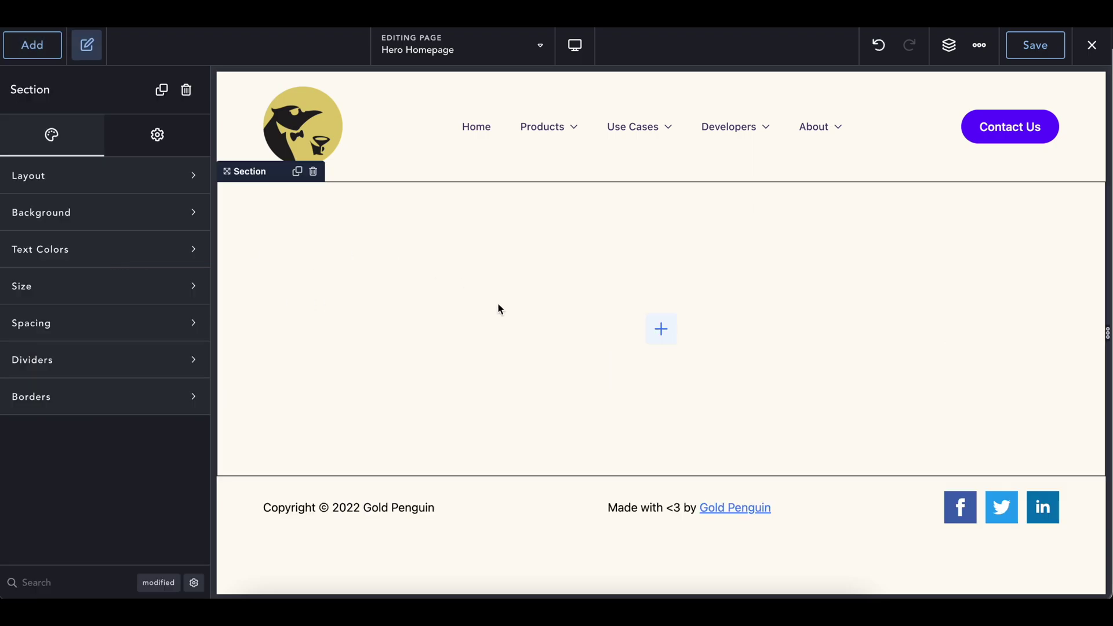
{"action": "left_click", "coordinate": [136, 217]}
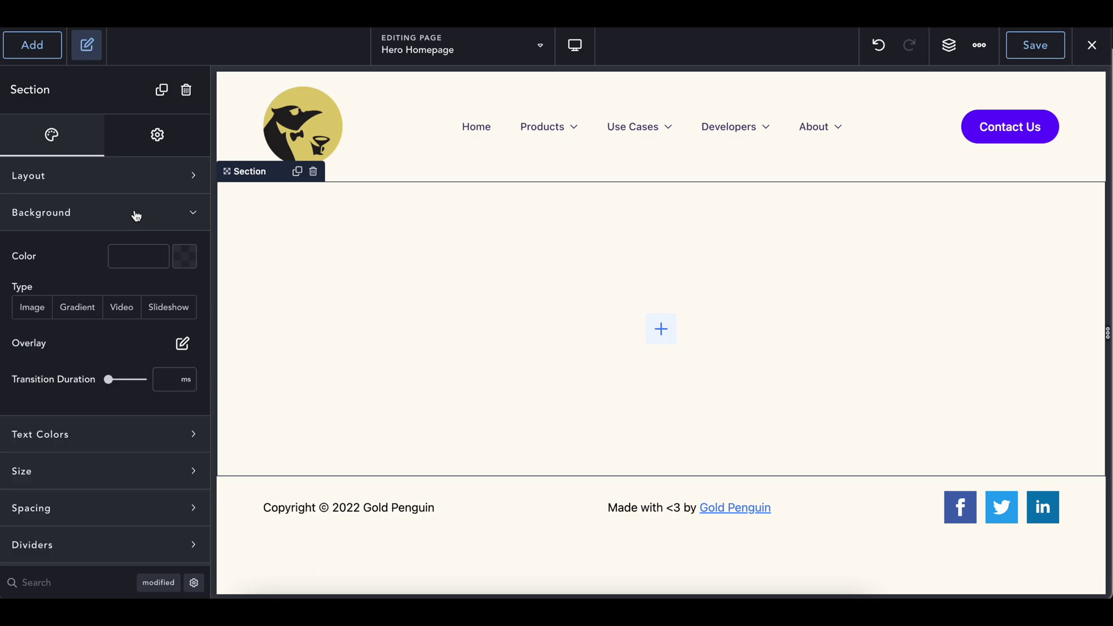
{"action": "left_click", "coordinate": [36, 316]}
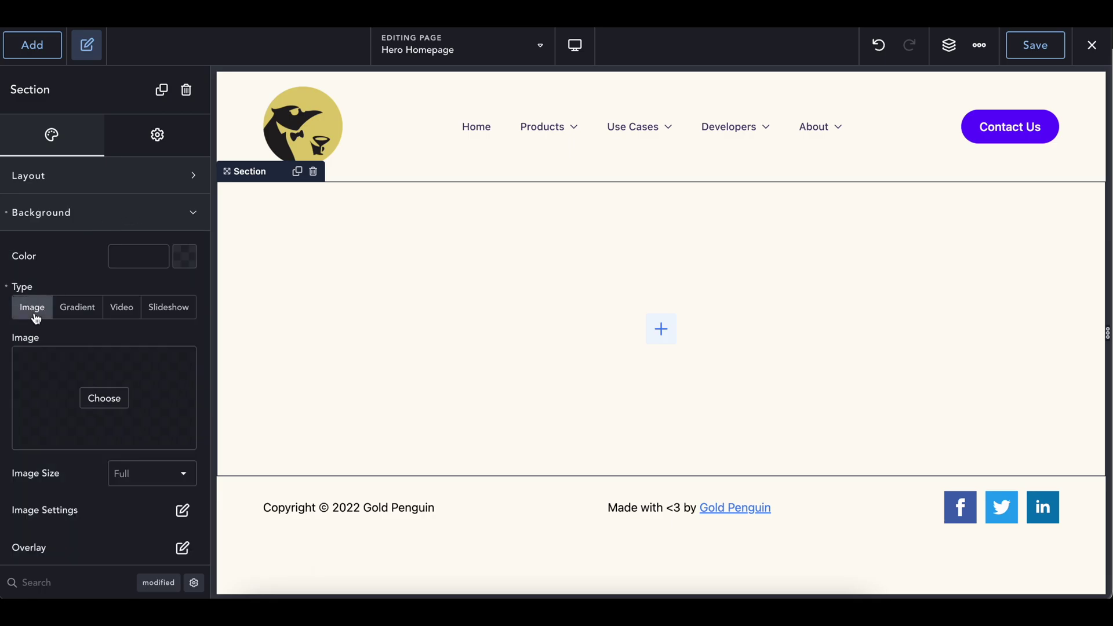
{"action": "left_click", "coordinate": [93, 397]}
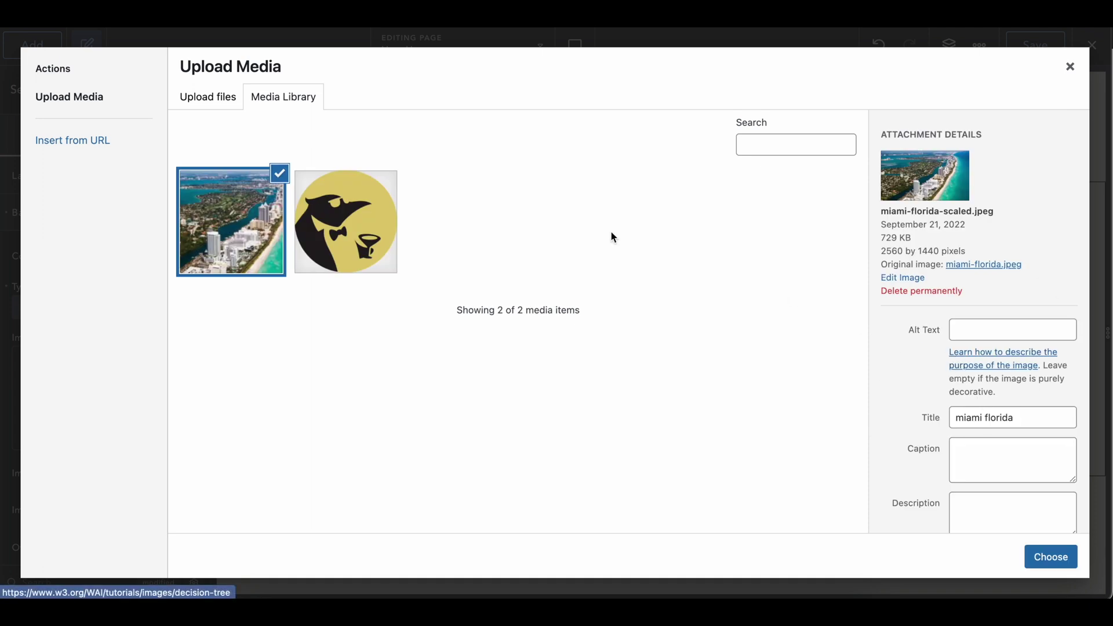
{"action": "left_click", "coordinate": [1031, 558]}
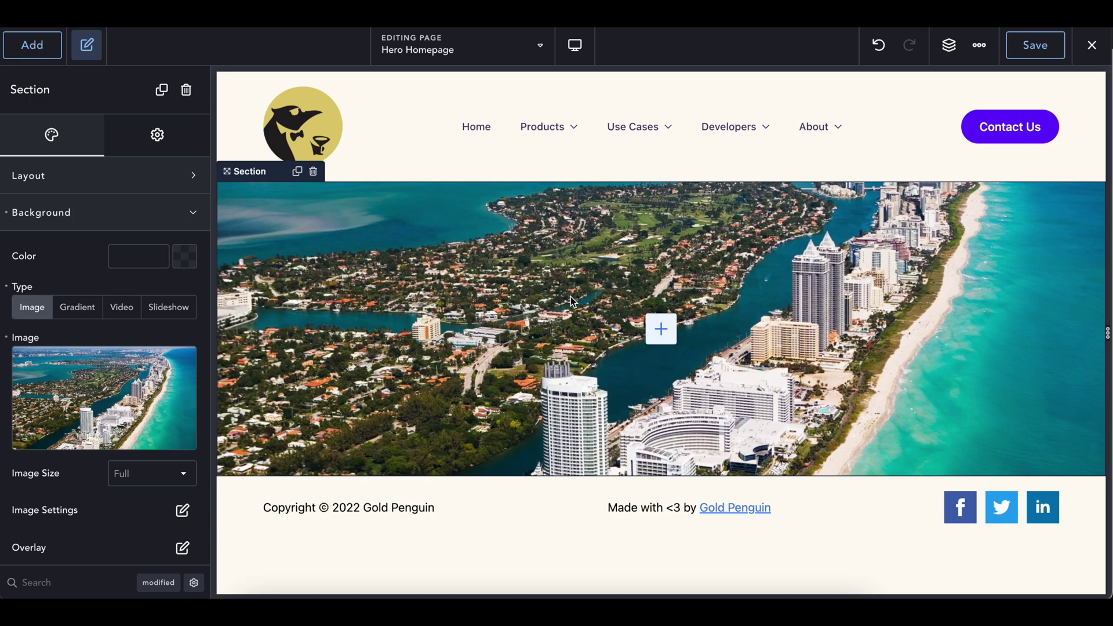
Step: Add a black #000000 overlay with 0.6 opacity to the section's background image
{"action": "scroll", "coordinate": [155, 475], "scroll_direction": "down", "scroll_amount": 3}
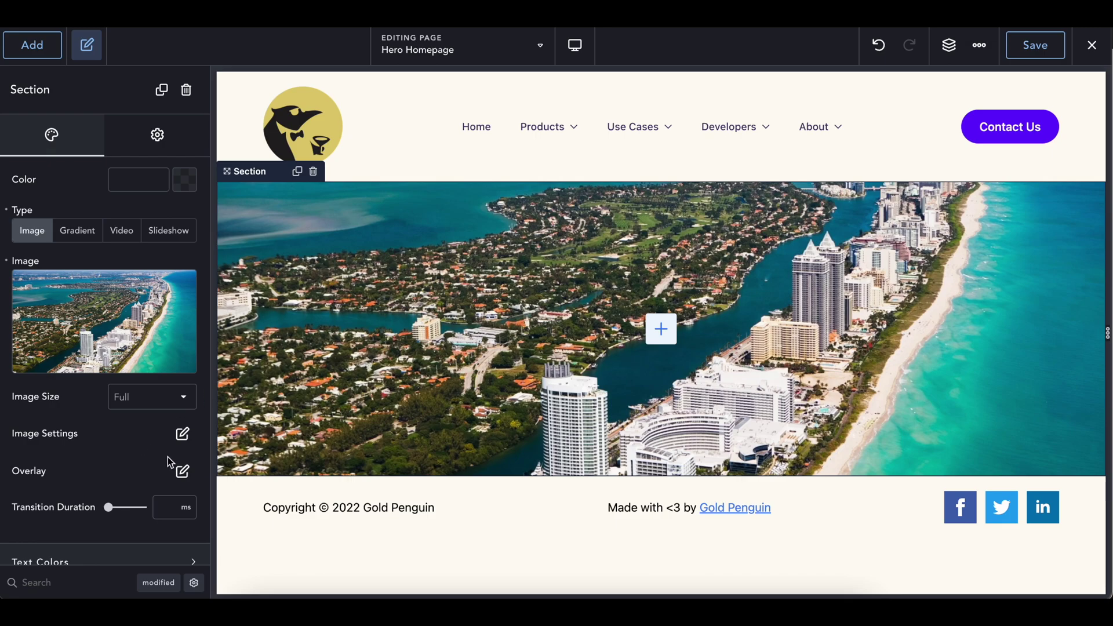
{"action": "left_click", "coordinate": [183, 470]}
{"action": "left_click", "coordinate": [152, 427]}
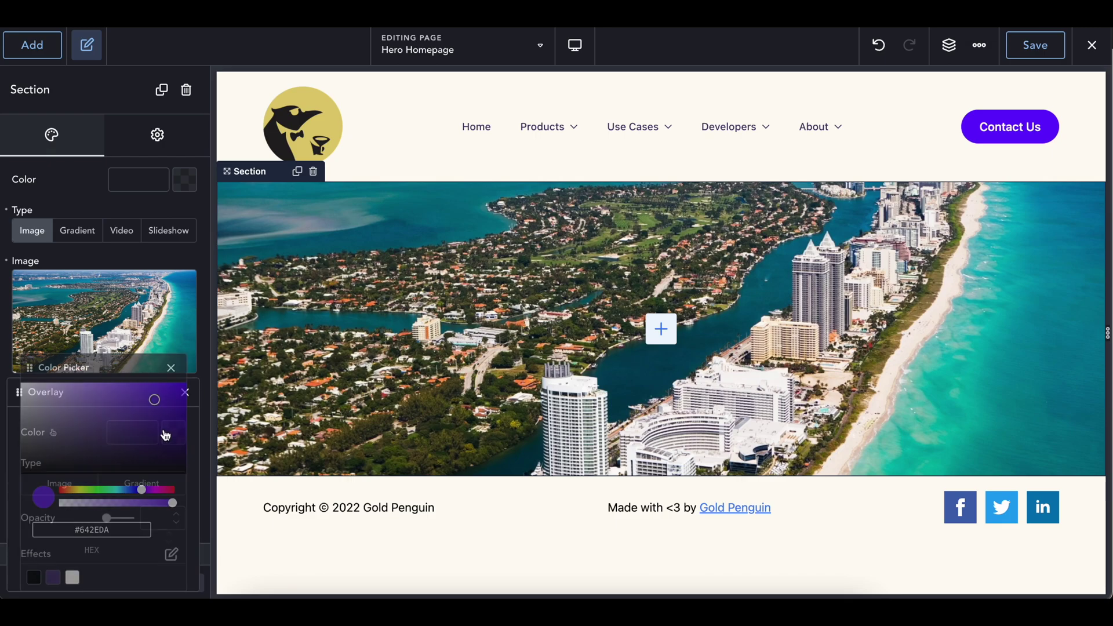
{"action": "mouse_move", "coordinate": [116, 417]}
{"action": "left_mouse_down"}
{"action": "mouse_move", "coordinate": [23, 467]}
{"action": "mouse_move", "coordinate": [3, 494]}
{"action": "left_mouse_up"}
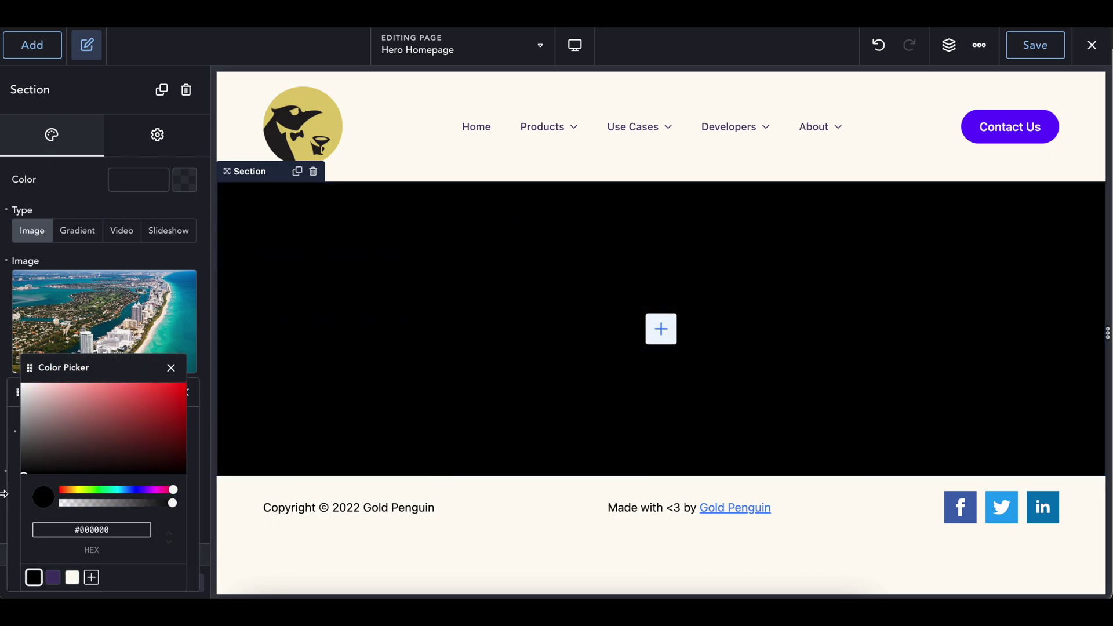
{"action": "left_click", "coordinate": [171, 368]}
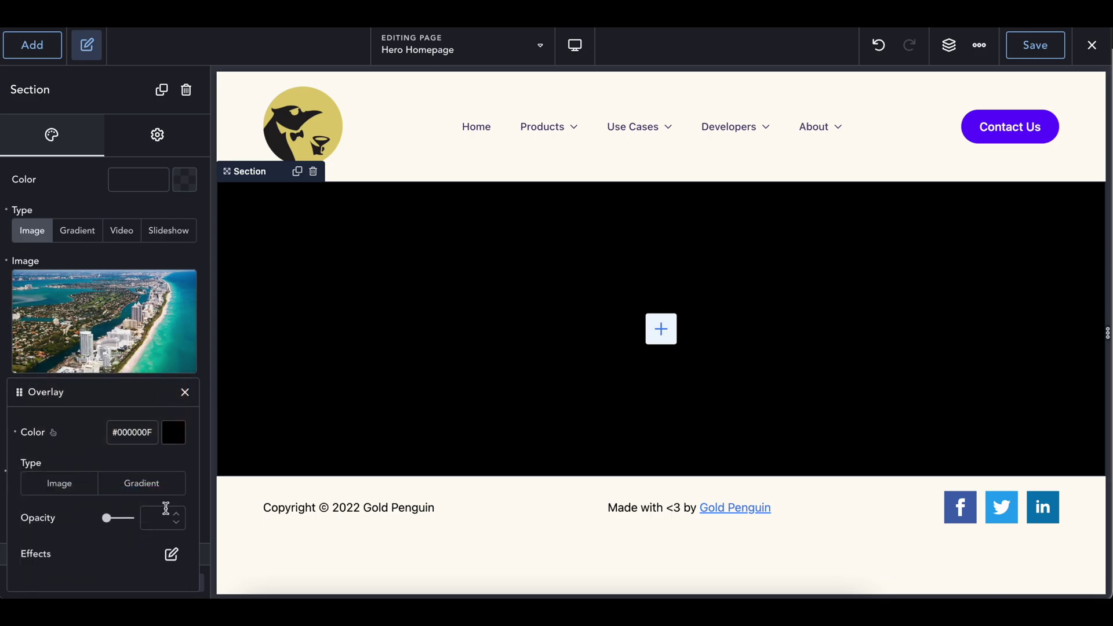
{"action": "left_click_drag", "start_coordinate": [106, 518], "coordinate": [124, 523]}
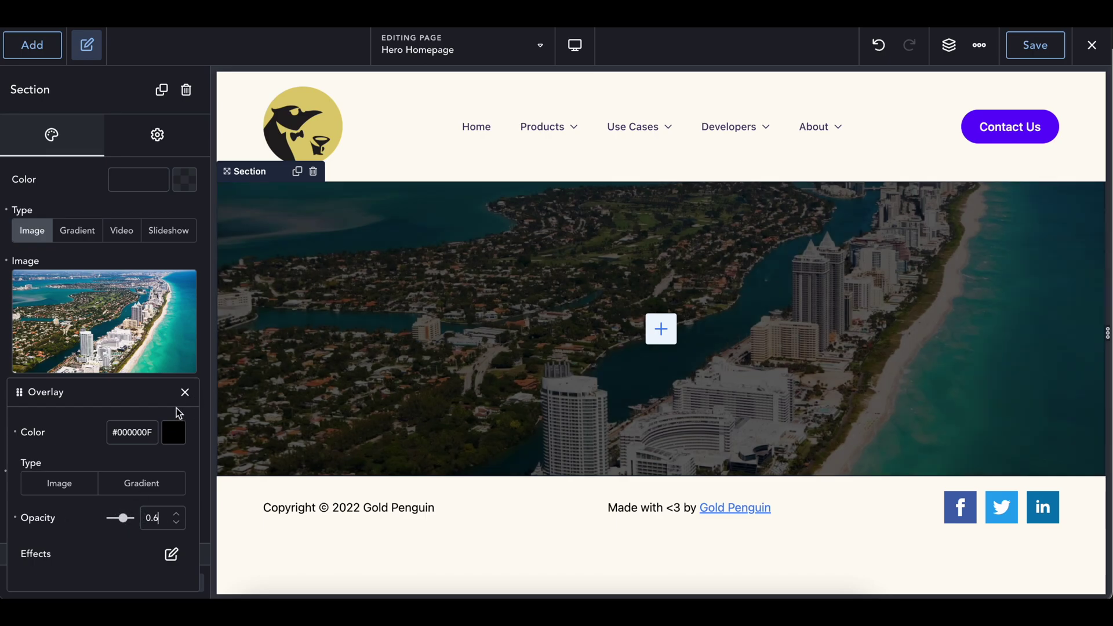
{"action": "left_click", "coordinate": [184, 393]}
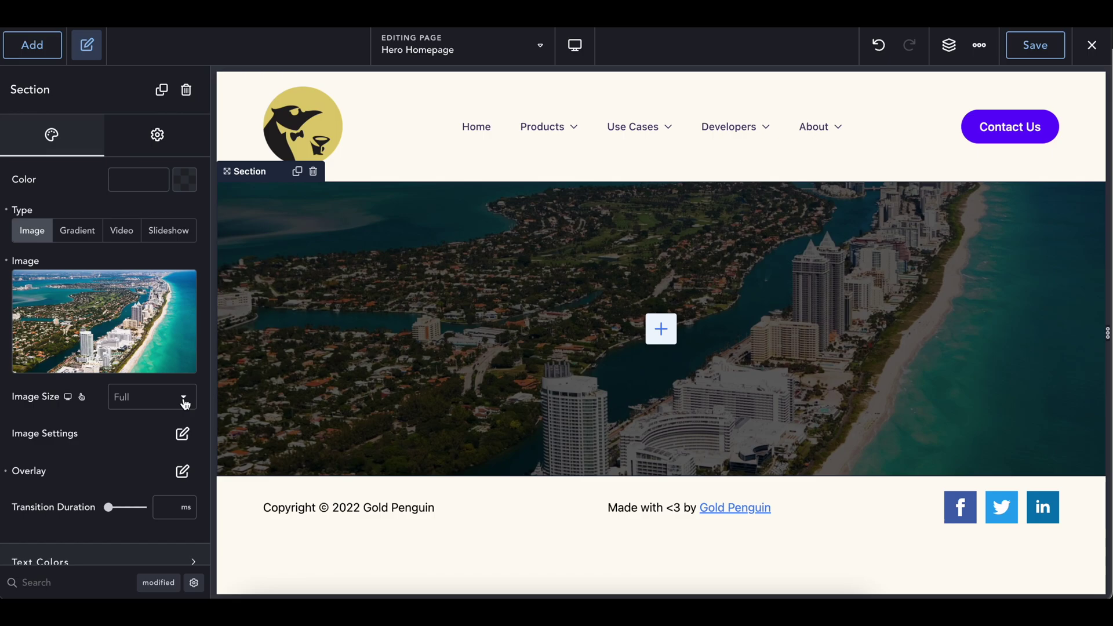
Step: Set the section's height to Viewport and check how it fills the page
{"action": "scroll", "coordinate": [105, 287], "scroll_direction": "up", "scroll_amount": 3}
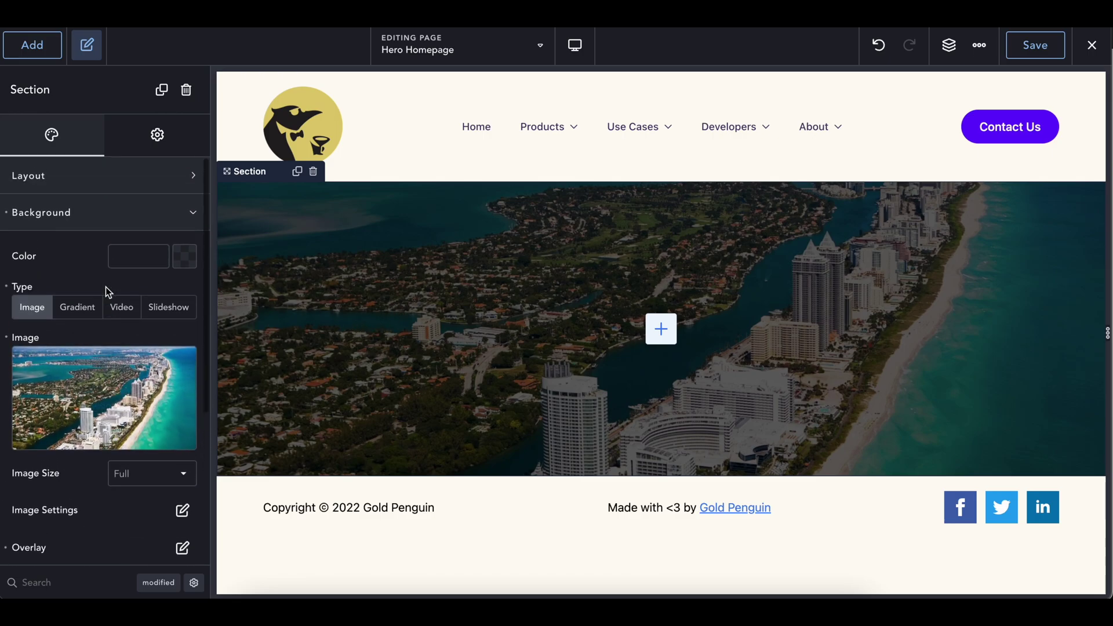
{"action": "left_click", "coordinate": [71, 227]}
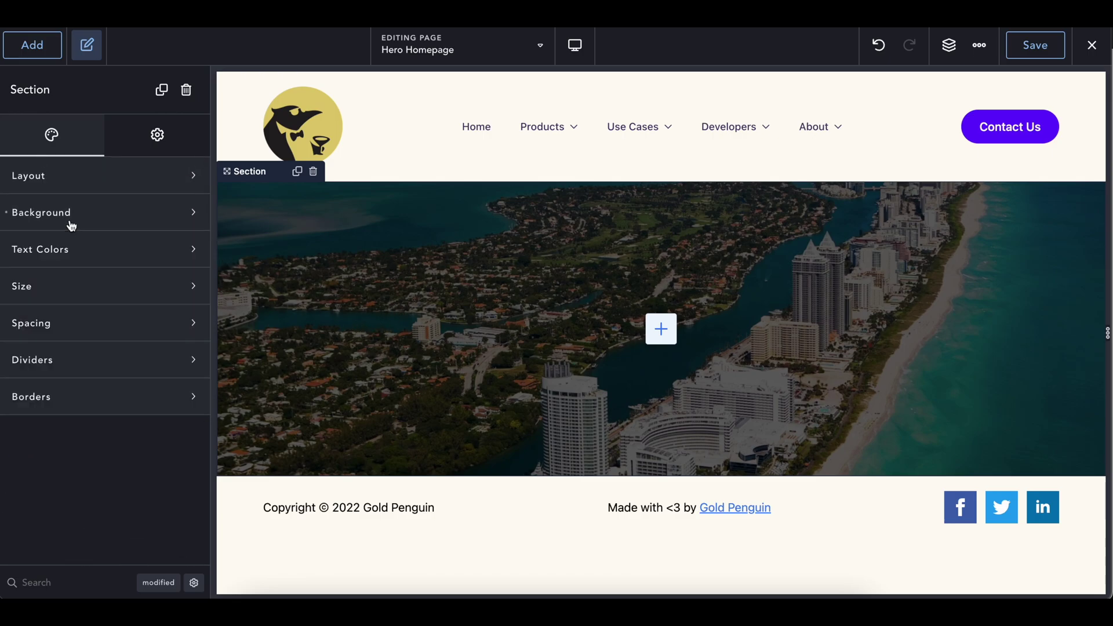
{"action": "left_click", "coordinate": [64, 295]}
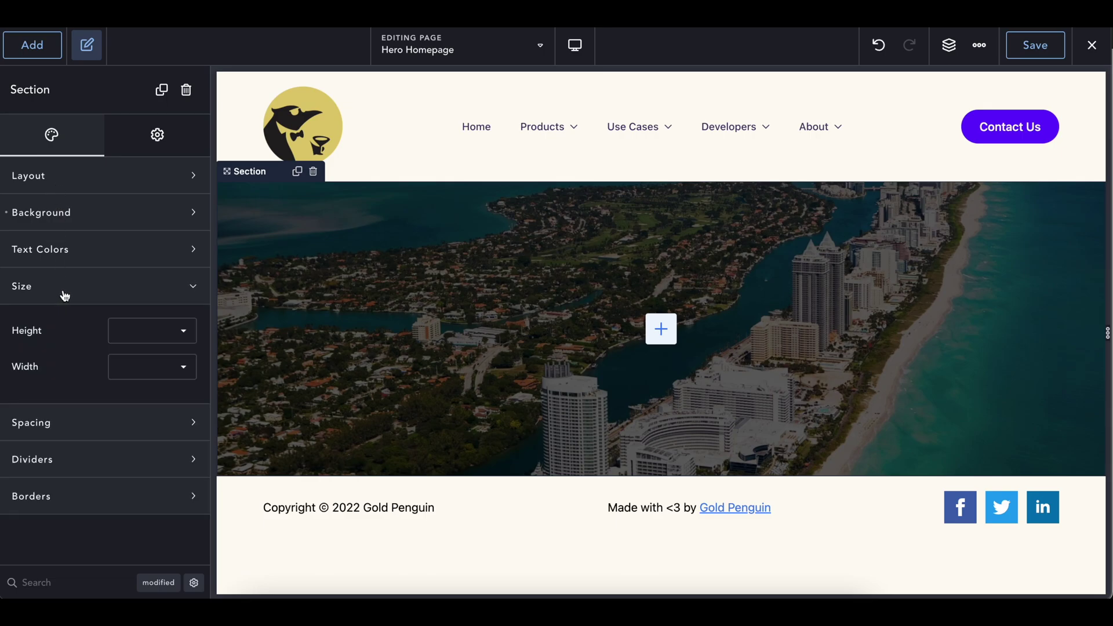
{"action": "left_click", "coordinate": [167, 339]}
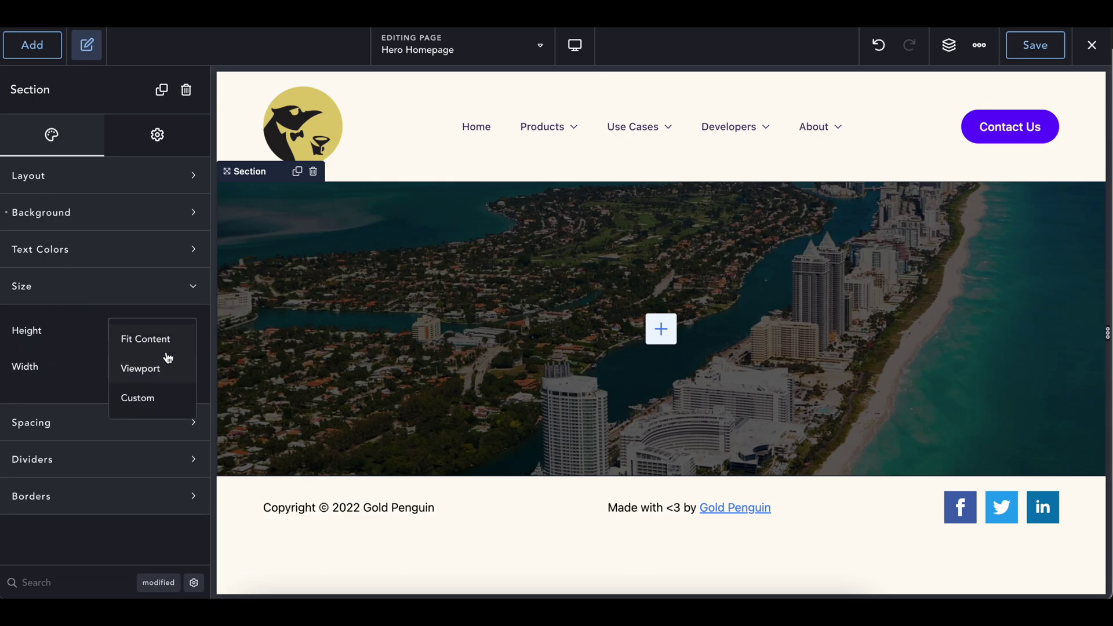
{"action": "left_click", "coordinate": [157, 378]}
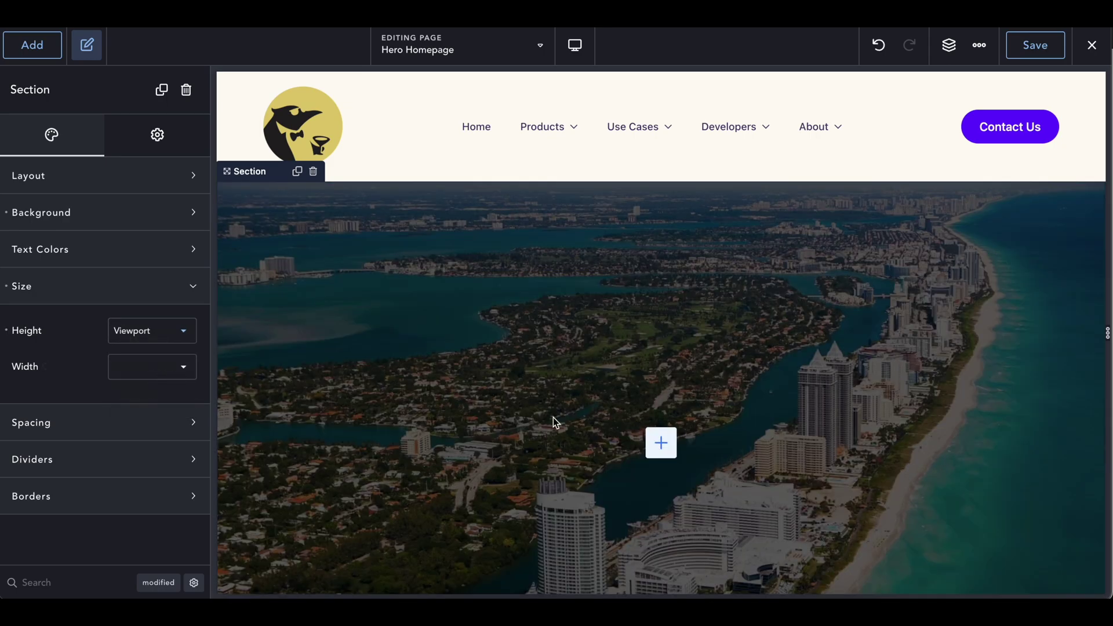
{"action": "scroll", "coordinate": [553, 417], "scroll_direction": "down", "scroll_amount": 3}
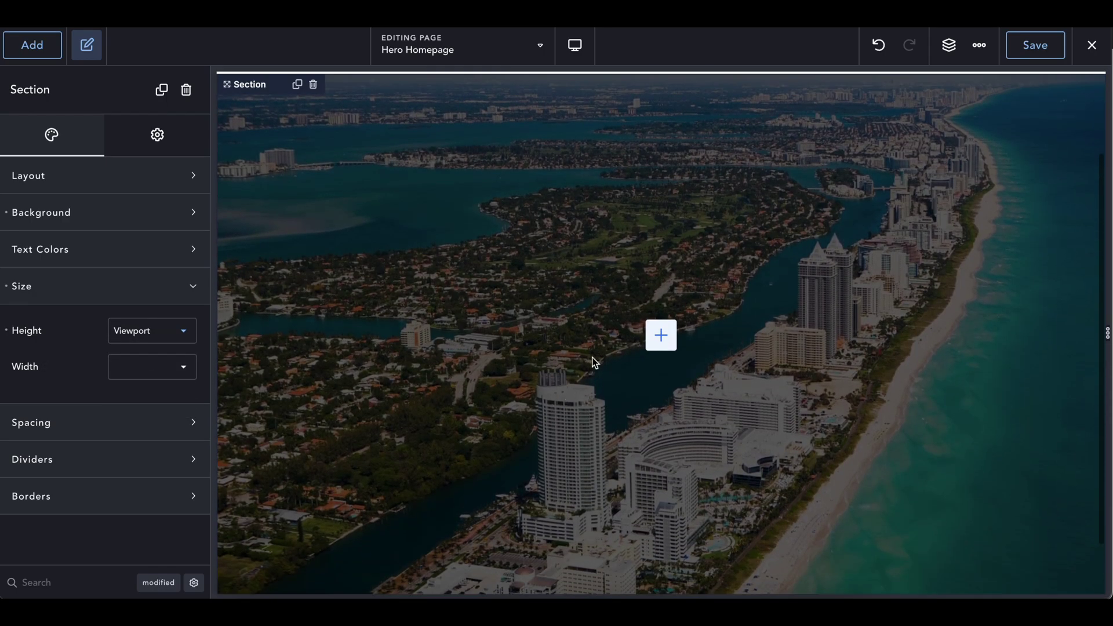
{"action": "scroll", "coordinate": [594, 363], "scroll_direction": "up", "scroll_amount": 3}
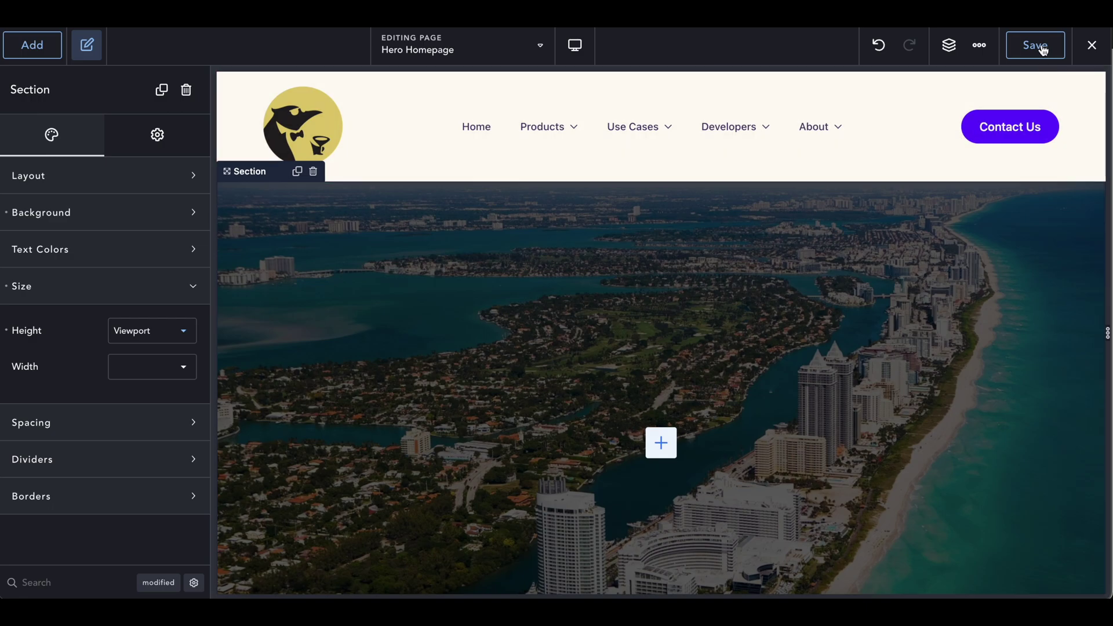
Step: Save the page and exit the builder to the live front-end page
{"action": "left_click", "coordinate": [1042, 50]}
{"action": "left_click", "coordinate": [1092, 44]}
{"action": "left_click", "coordinate": [1038, 86]}
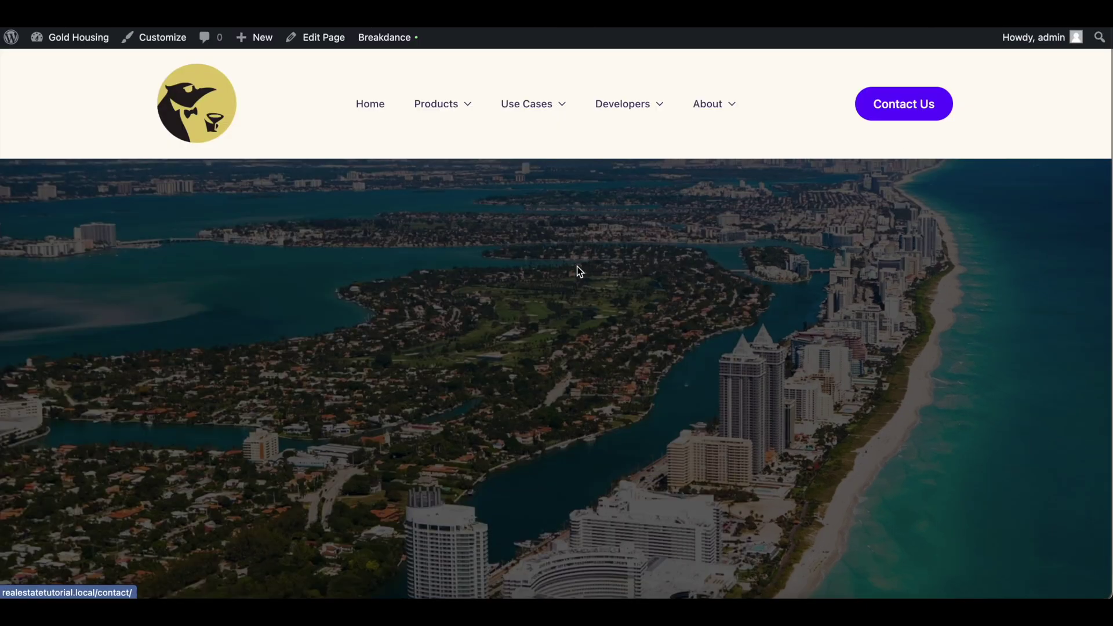
Step: Examine the hero section's height and background image on the live page, from the header down to the footer
{"action": "scroll", "coordinate": [716, 316], "scroll_direction": "down", "scroll_amount": 3}
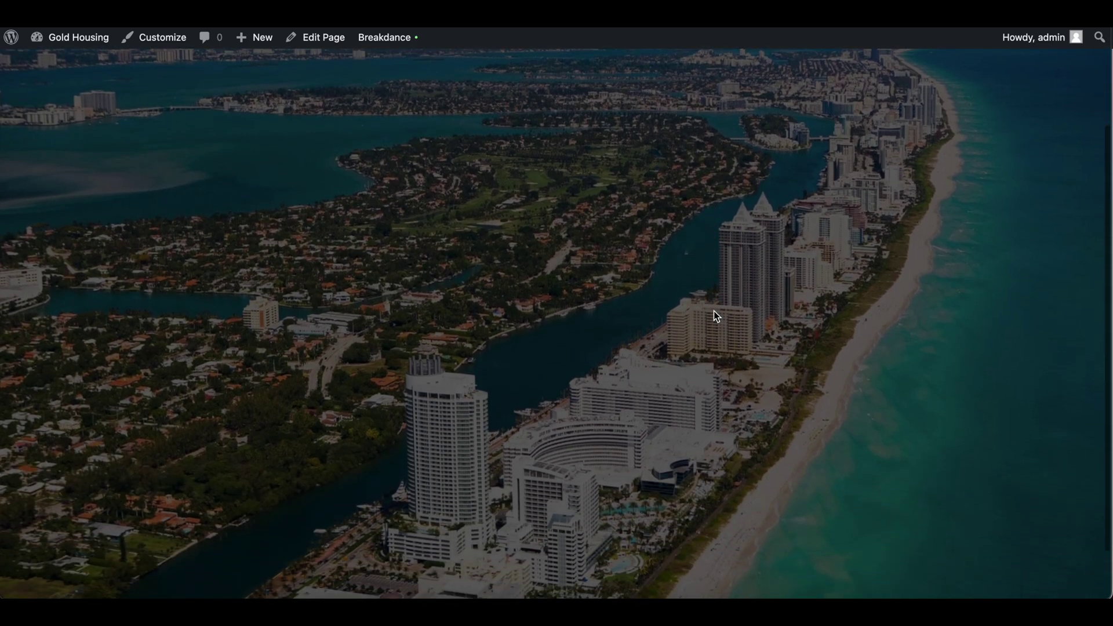
{"action": "scroll", "coordinate": [715, 313], "scroll_direction": "down", "scroll_amount": 5}
{"action": "scroll", "coordinate": [611, 305], "scroll_direction": "up", "scroll_amount": 10}
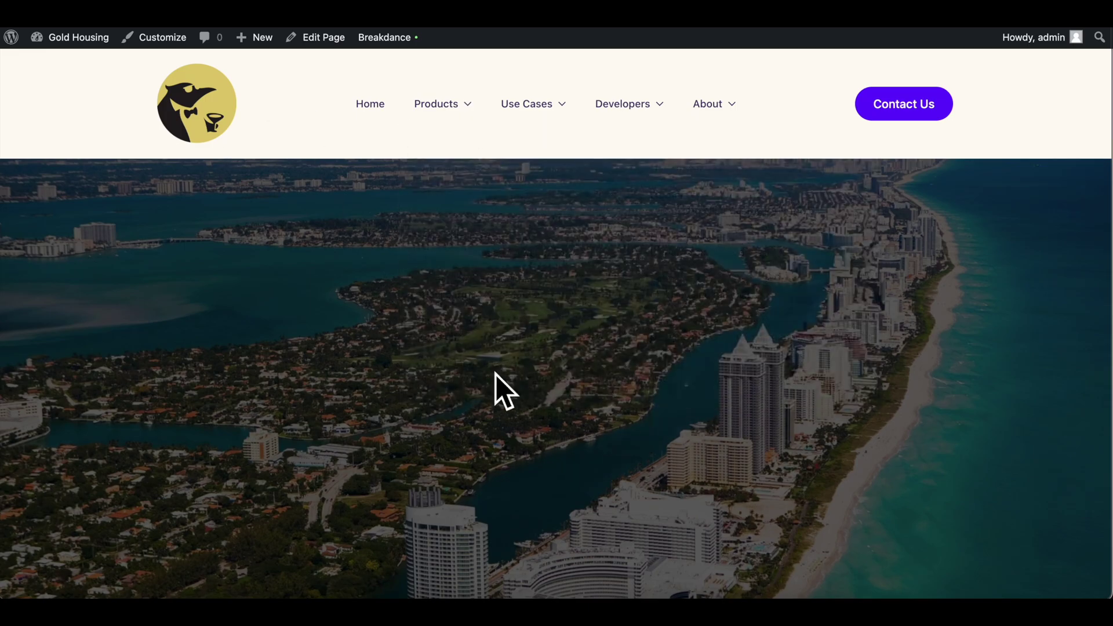
{"action": "scroll", "coordinate": [509, 301], "scroll_direction": "down", "scroll_amount": 3}
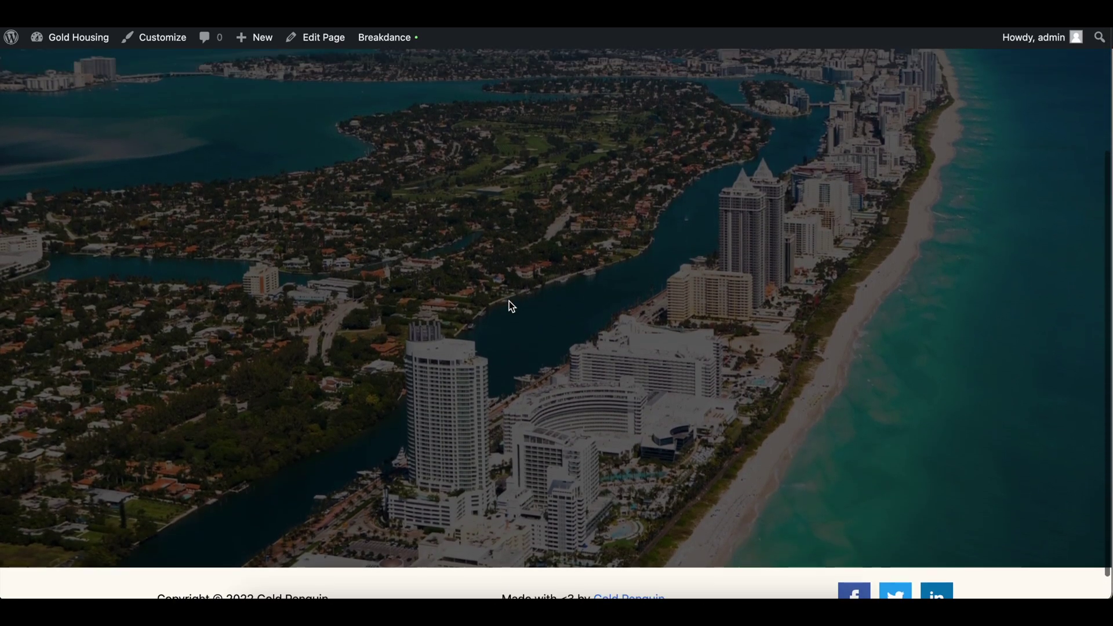
{"action": "scroll", "coordinate": [509, 301], "scroll_direction": "up", "scroll_amount": 3}
{"action": "scroll", "coordinate": [509, 301], "scroll_direction": "down", "scroll_amount": 3}
{"action": "scroll", "coordinate": [509, 301], "scroll_direction": "up", "scroll_amount": 3}
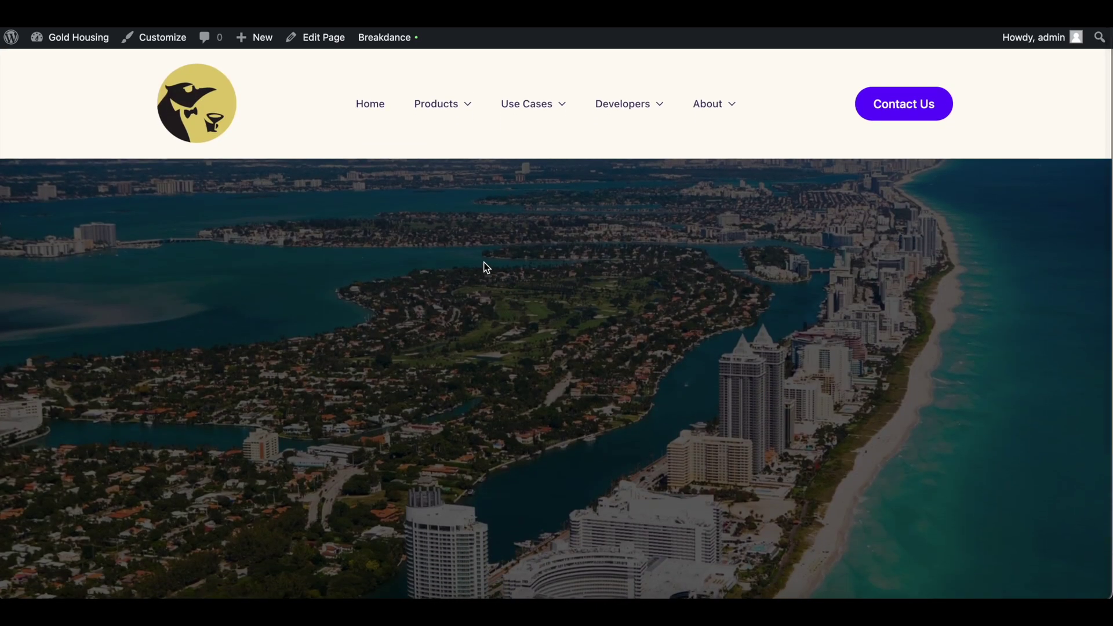
Step: Reopen the Hero Homepage in the Breakdance builder from the live page
{"action": "mouse_move", "coordinate": [390, 43]}
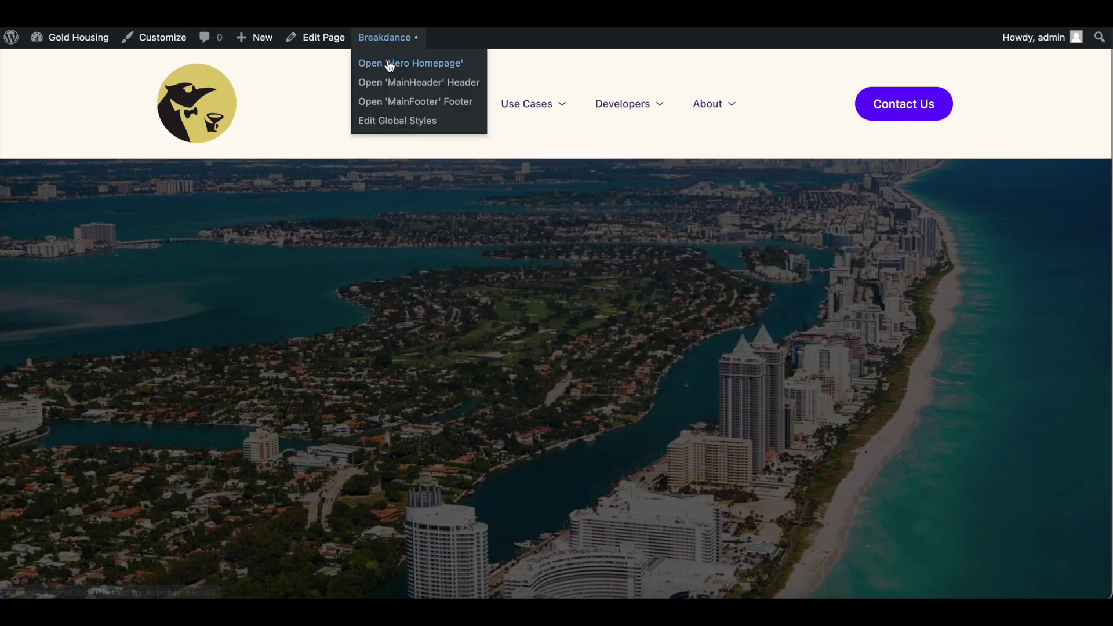
{"action": "left_click", "coordinate": [389, 64]}
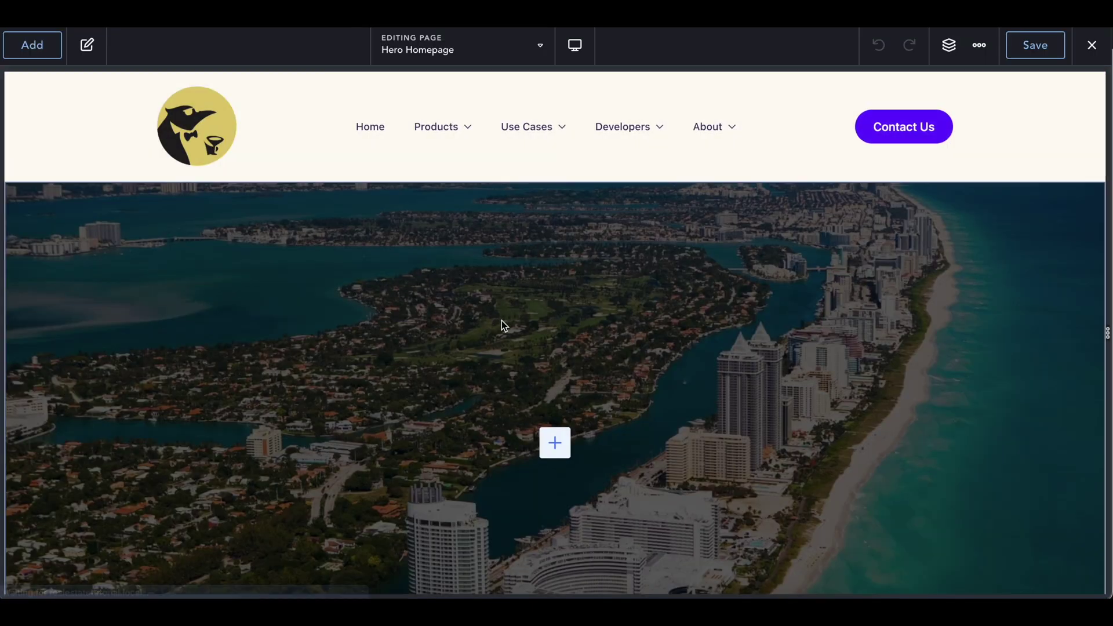
Step: Add a Heading element inside the hero section
{"action": "scroll", "coordinate": [541, 346], "scroll_direction": "down", "scroll_amount": 4}
{"action": "left_click", "coordinate": [569, 328]}
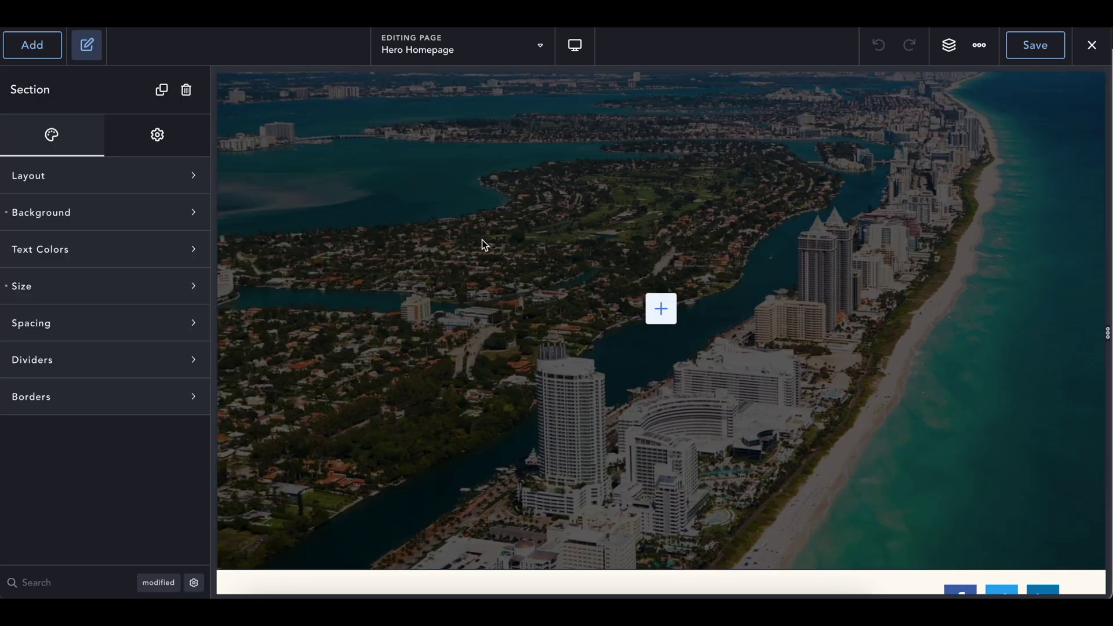
{"action": "left_click", "coordinate": [51, 44]}
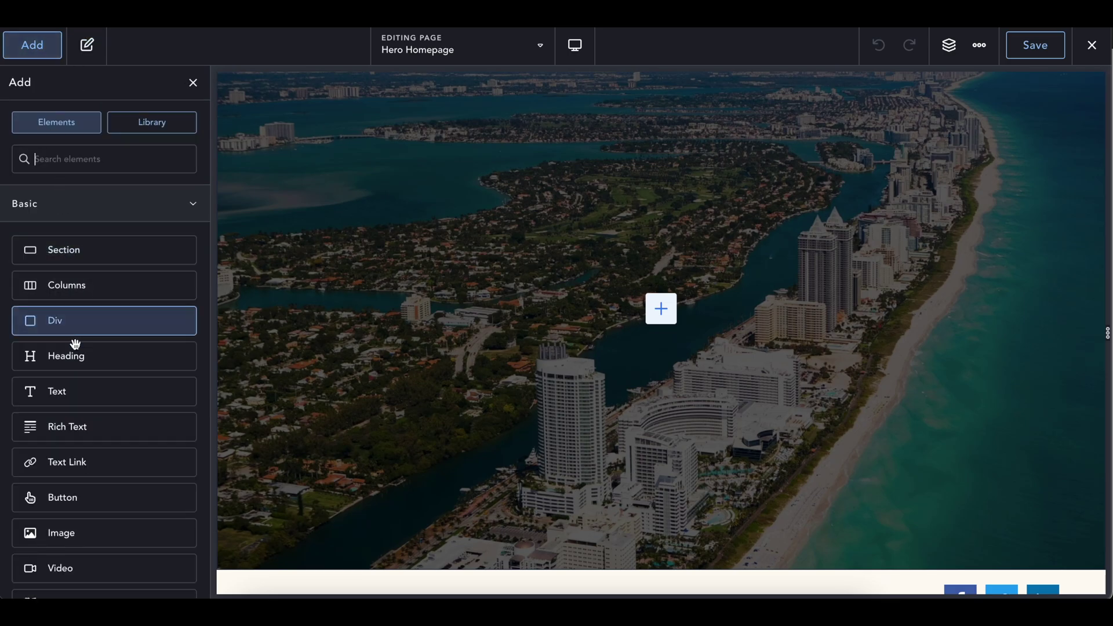
{"action": "left_click", "coordinate": [72, 355]}
Step: Add a Text element and a Button element below the heading in the hero section
{"action": "left_click", "coordinate": [32, 45]}
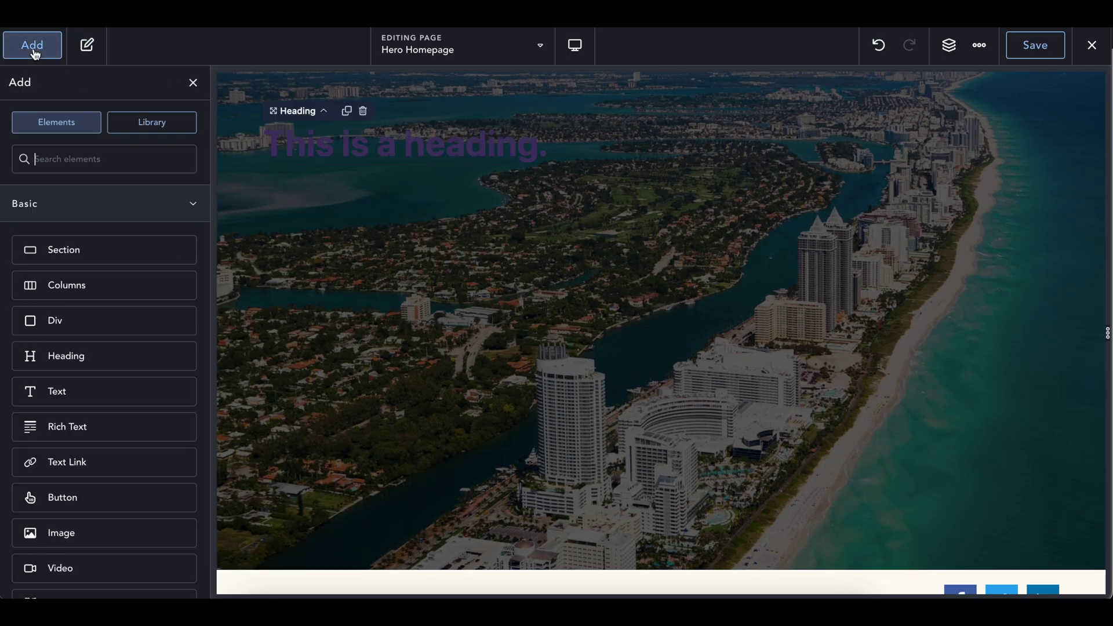
{"action": "left_click", "coordinate": [53, 387]}
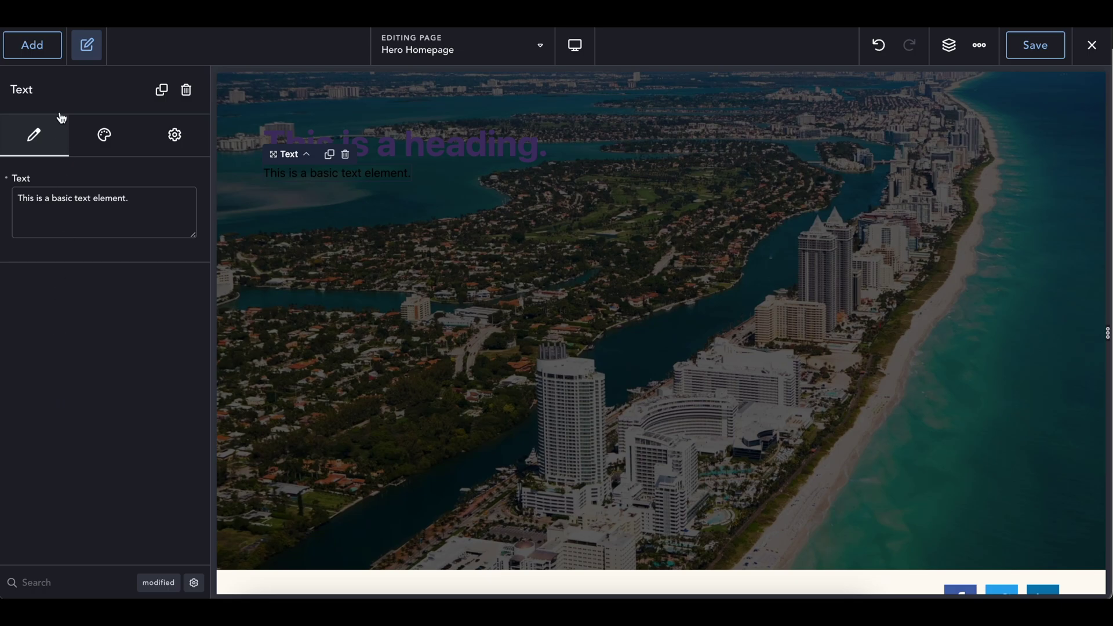
{"action": "left_click", "coordinate": [47, 46]}
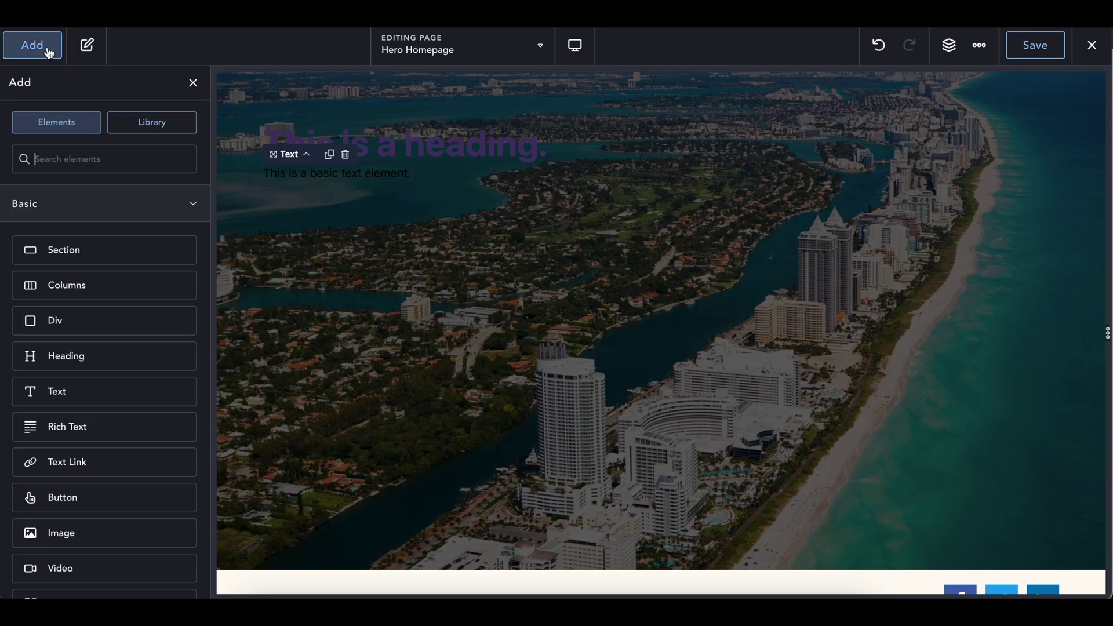
{"action": "left_click", "coordinate": [72, 497]}
Step: Show the page structure and centre the hero section's content horizontally
{"action": "left_click", "coordinate": [949, 45]}
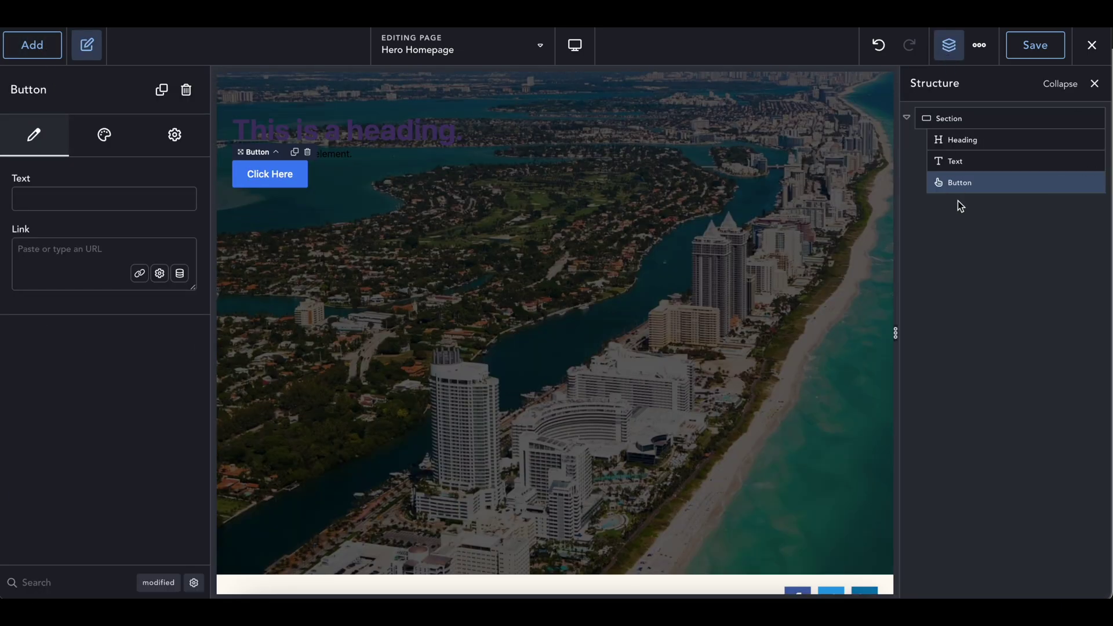
{"action": "left_click", "coordinate": [980, 143]}
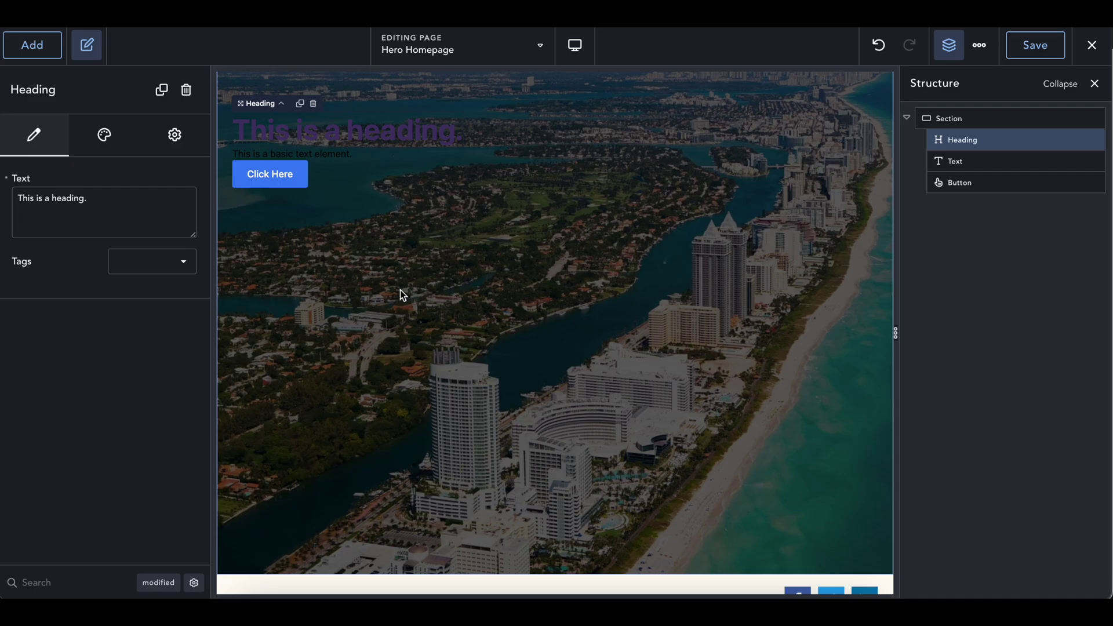
{"action": "scroll", "coordinate": [403, 295], "scroll_direction": "up", "scroll_amount": 3}
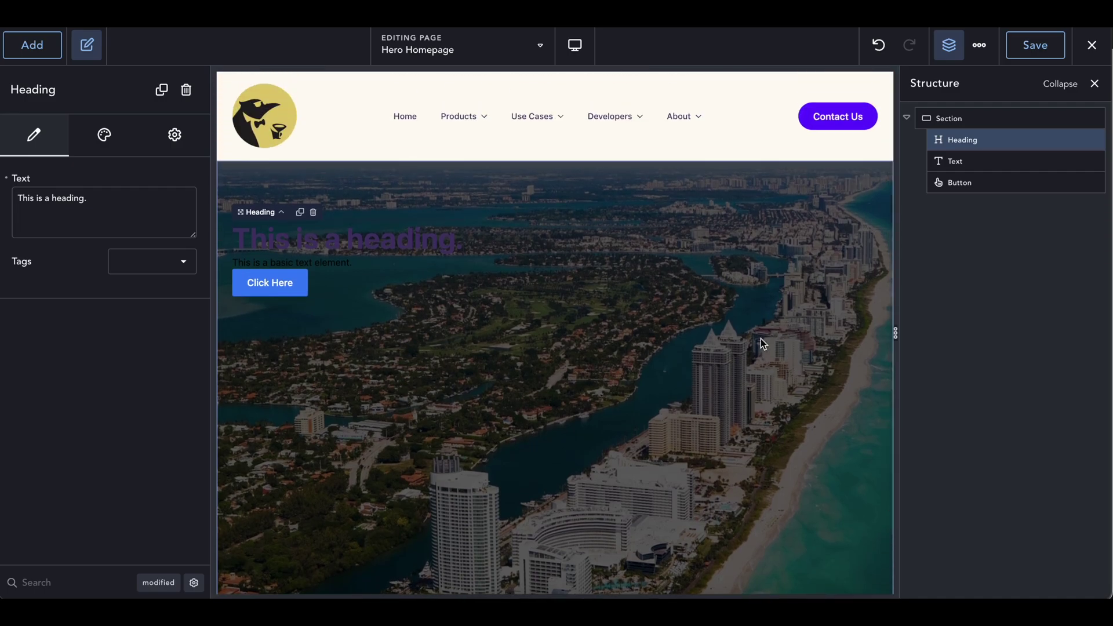
{"action": "left_click", "coordinate": [962, 118]}
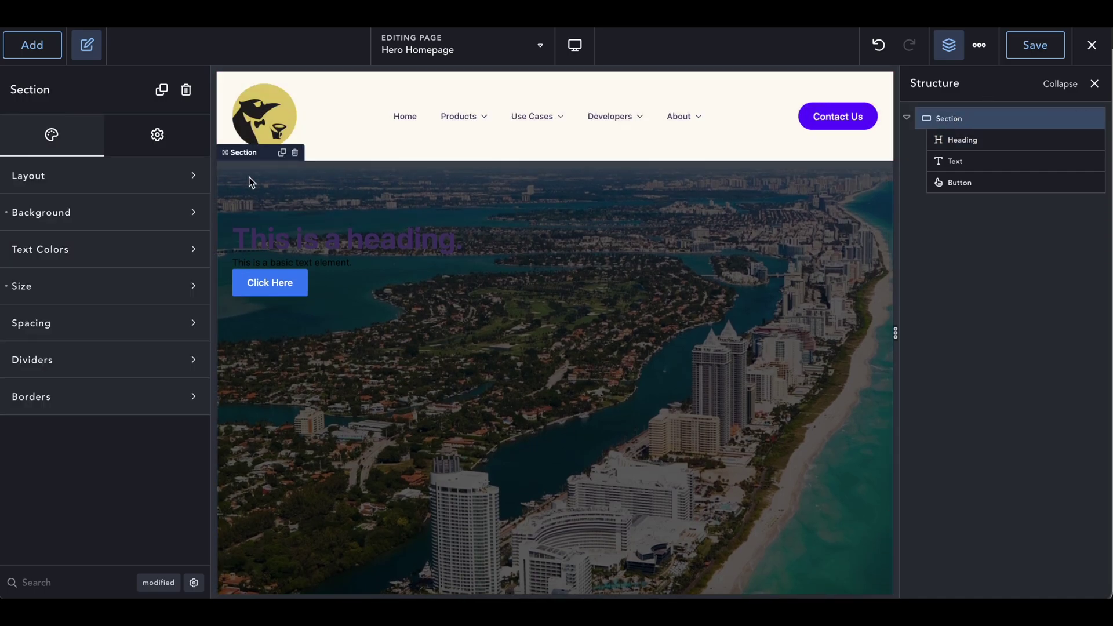
{"action": "left_click", "coordinate": [147, 175]}
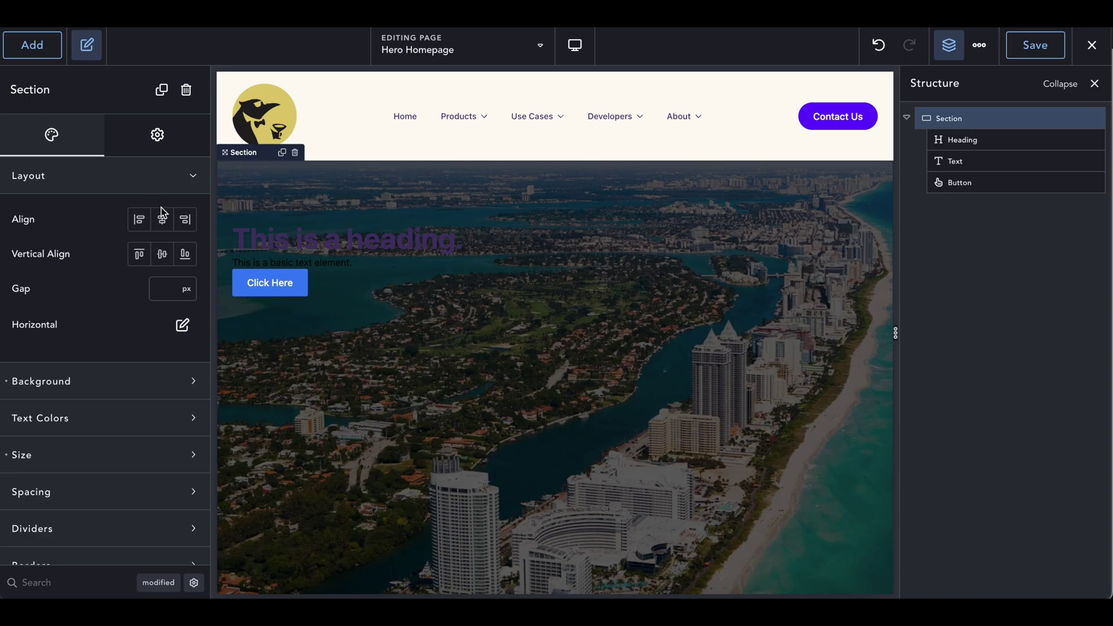
{"action": "left_click", "coordinate": [163, 227]}
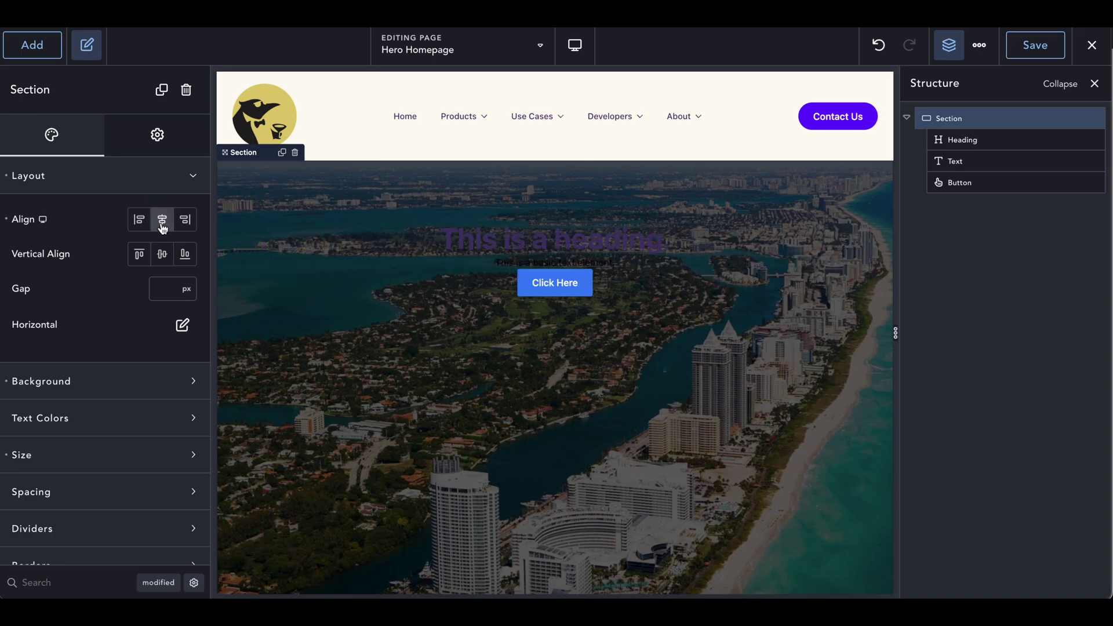
Step: Try centring the hero section's content vertically and check its position on the canvas
{"action": "left_click", "coordinate": [163, 255]}
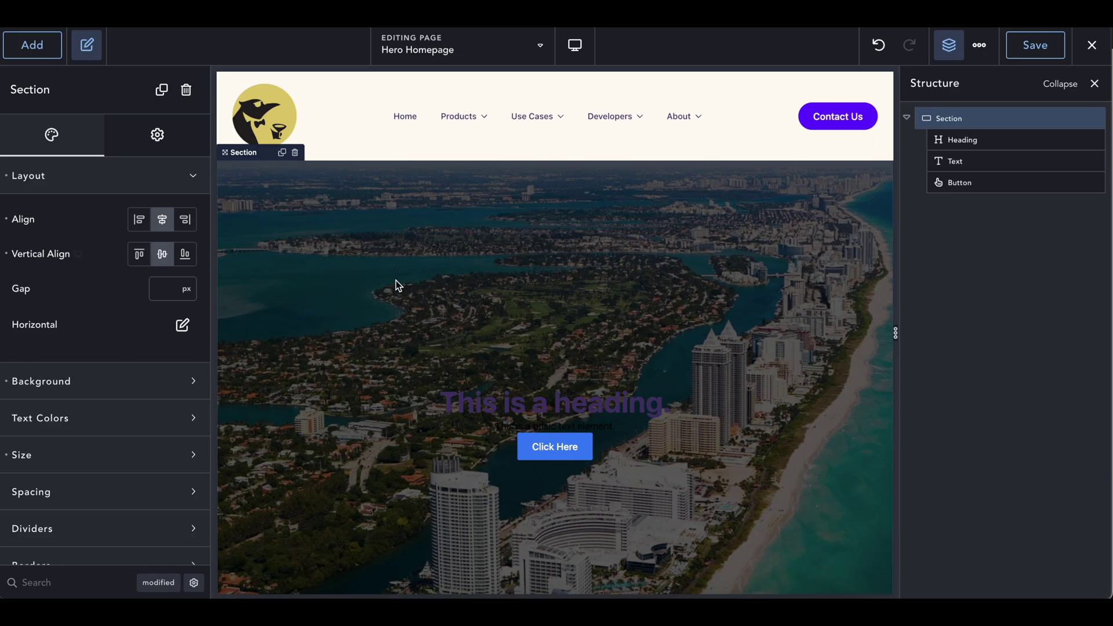
{"action": "scroll", "coordinate": [504, 409], "scroll_direction": "down", "scroll_amount": 2}
{"action": "scroll", "coordinate": [504, 406], "scroll_direction": "up", "scroll_amount": 2}
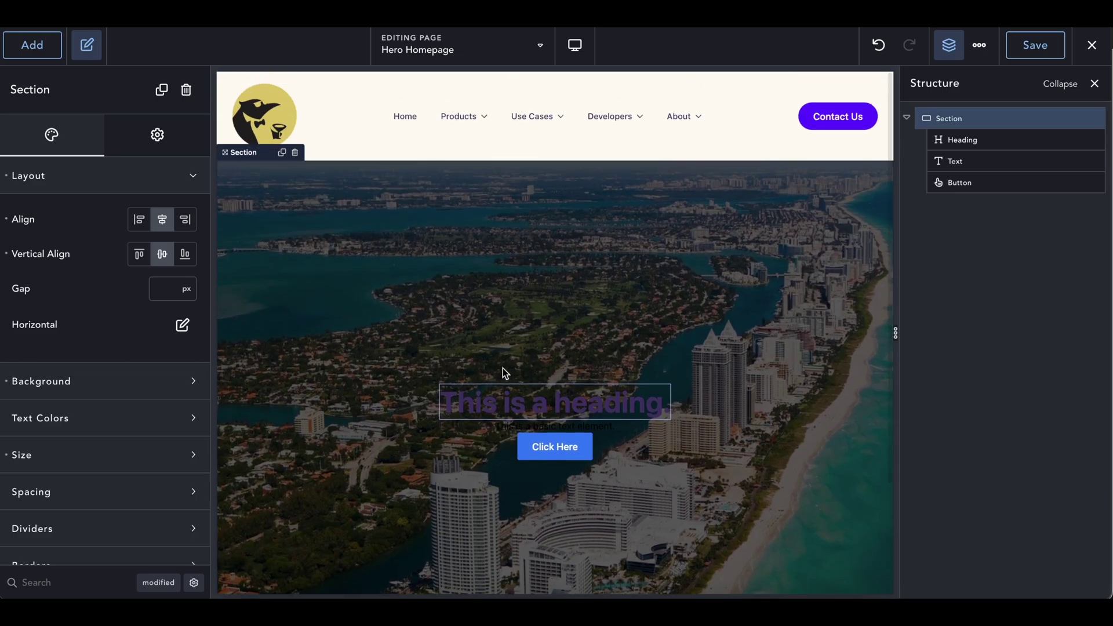
{"action": "scroll", "coordinate": [524, 286], "scroll_direction": "down", "scroll_amount": 2}
{"action": "scroll", "coordinate": [524, 286], "scroll_direction": "up", "scroll_amount": 2}
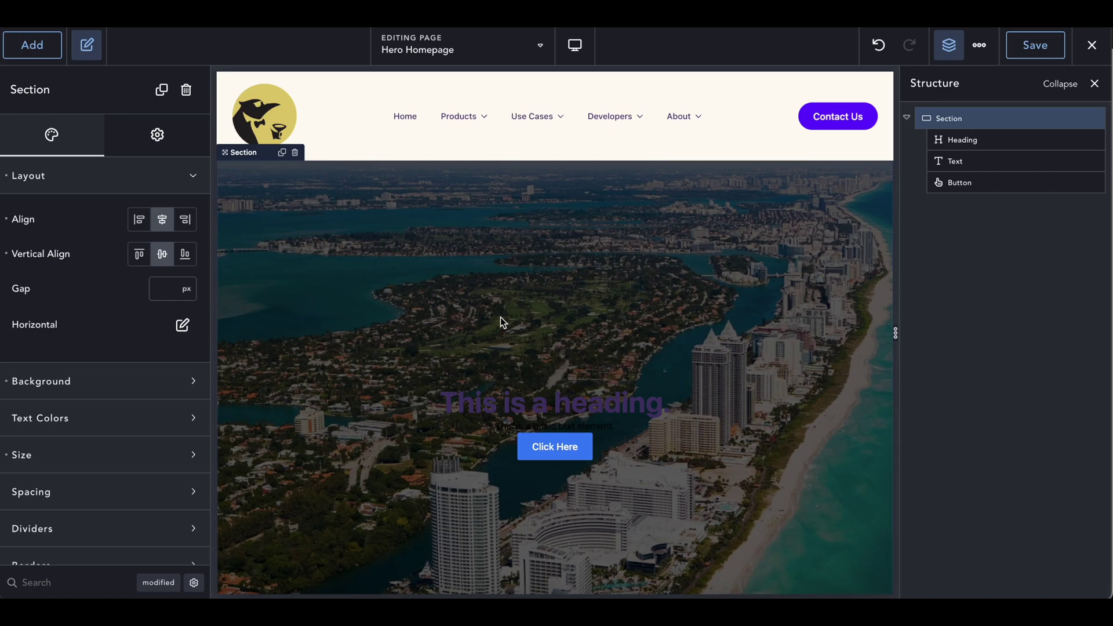
Step: Align the hero section's content vertically to the top and set the section's top padding to 30 vh
{"action": "left_click", "coordinate": [139, 257]}
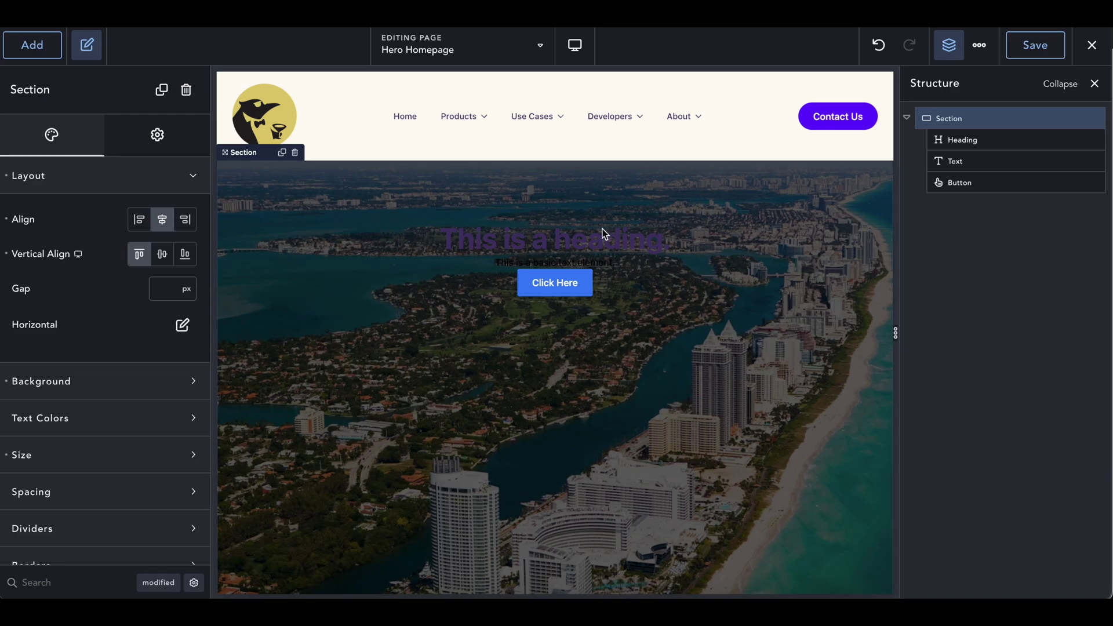
{"action": "left_click", "coordinate": [105, 492]}
{"action": "scroll", "coordinate": [109, 482], "scroll_direction": "down", "scroll_amount": 2}
{"action": "left_click", "coordinate": [115, 479]}
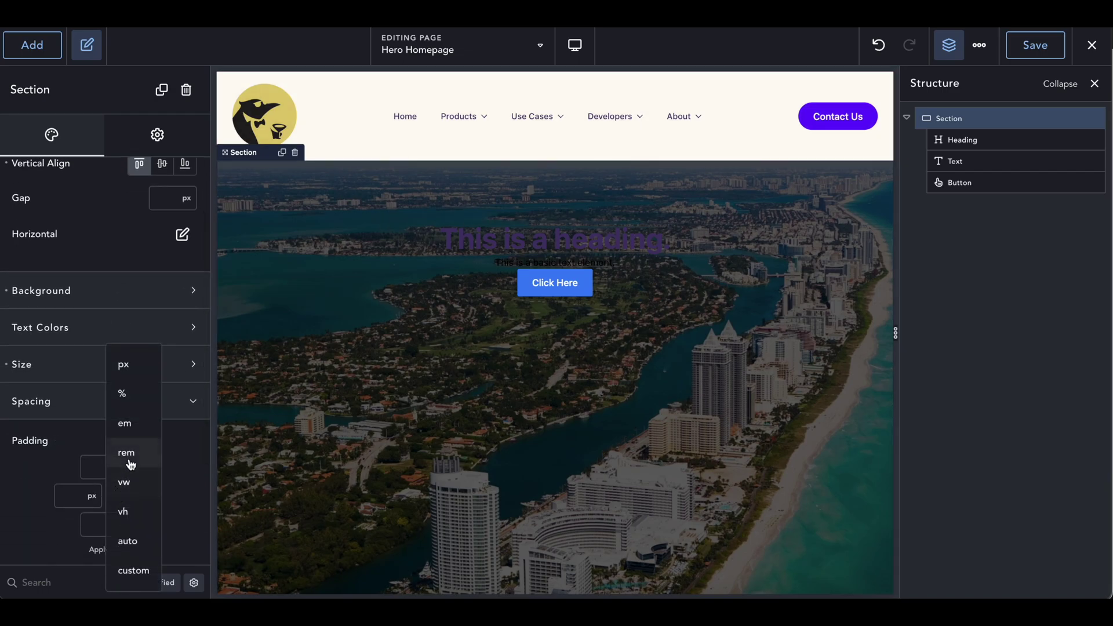
{"action": "left_click", "coordinate": [124, 510]}
{"action": "left_click", "coordinate": [104, 474]}
{"action": "type", "text": "20"}
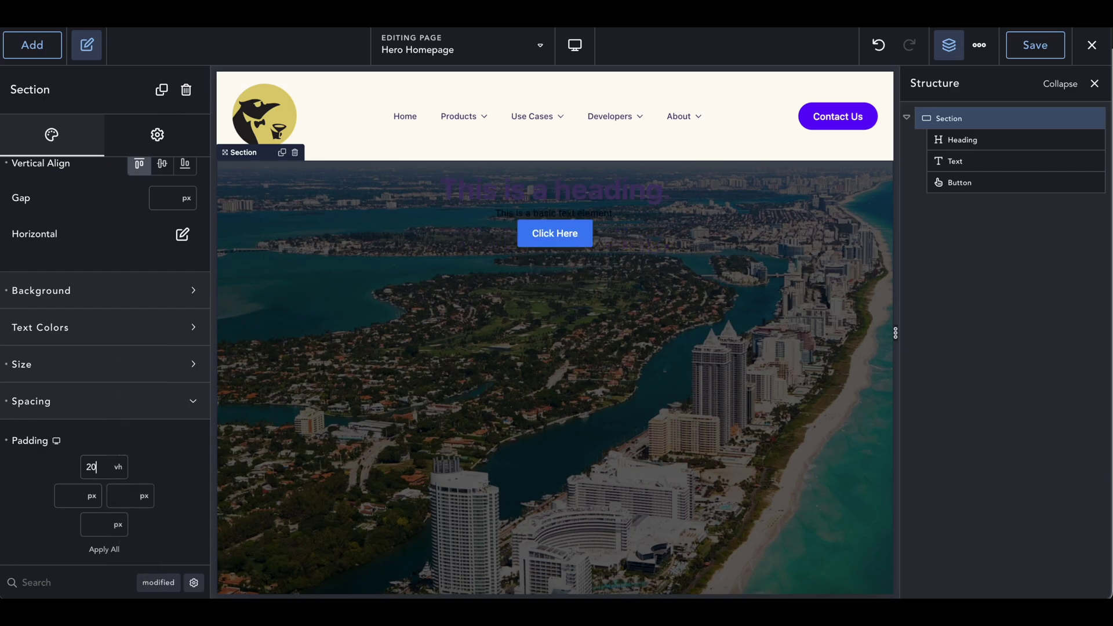
{"action": "key", "text": "ctrl+a"}
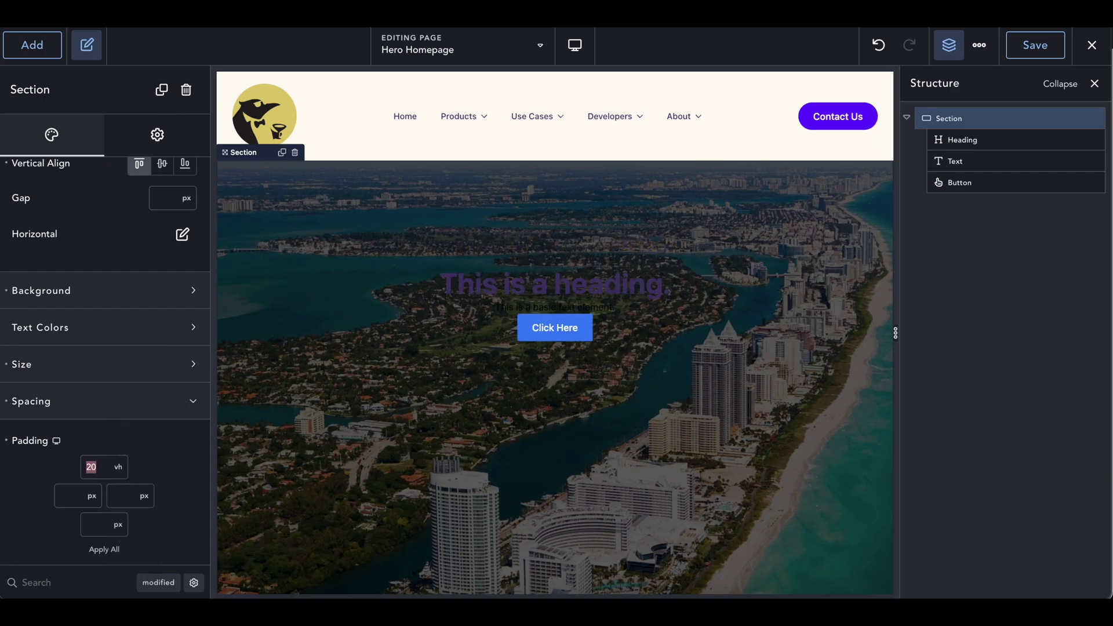
{"action": "key", "text": "BackSpace"}
{"action": "type", "text": "30"}
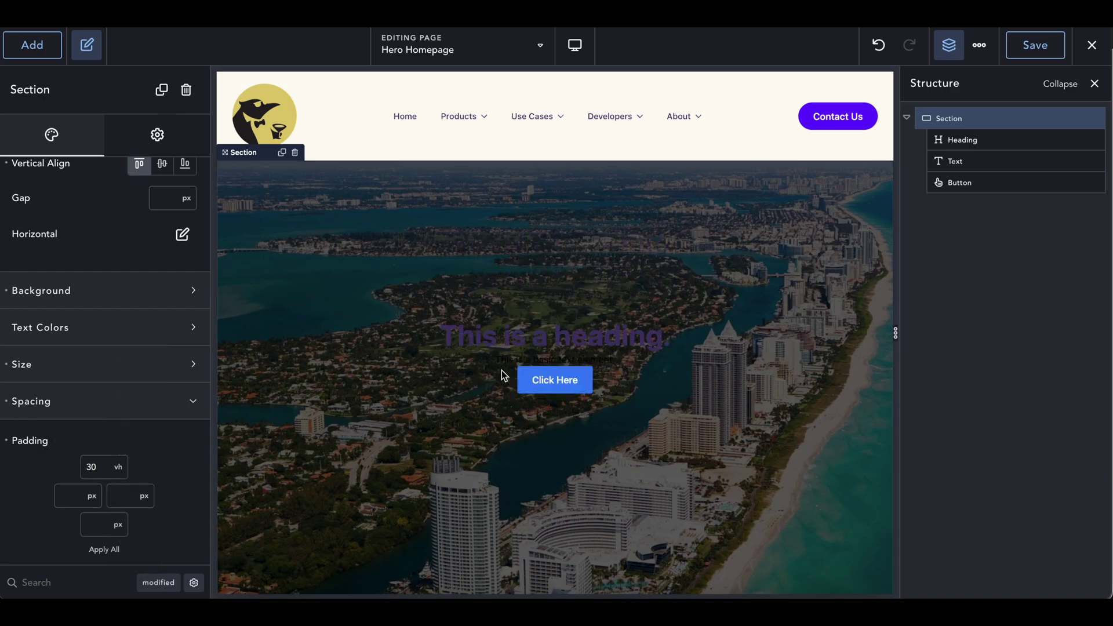
{"action": "left_click", "coordinate": [117, 466]}
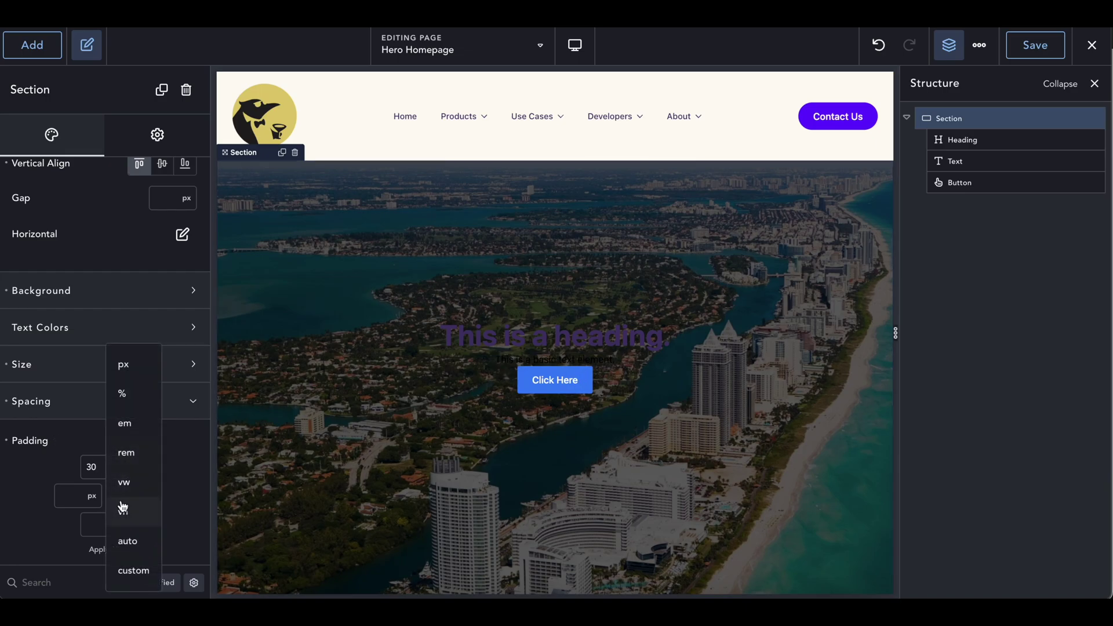
{"action": "left_click", "coordinate": [18, 480]}
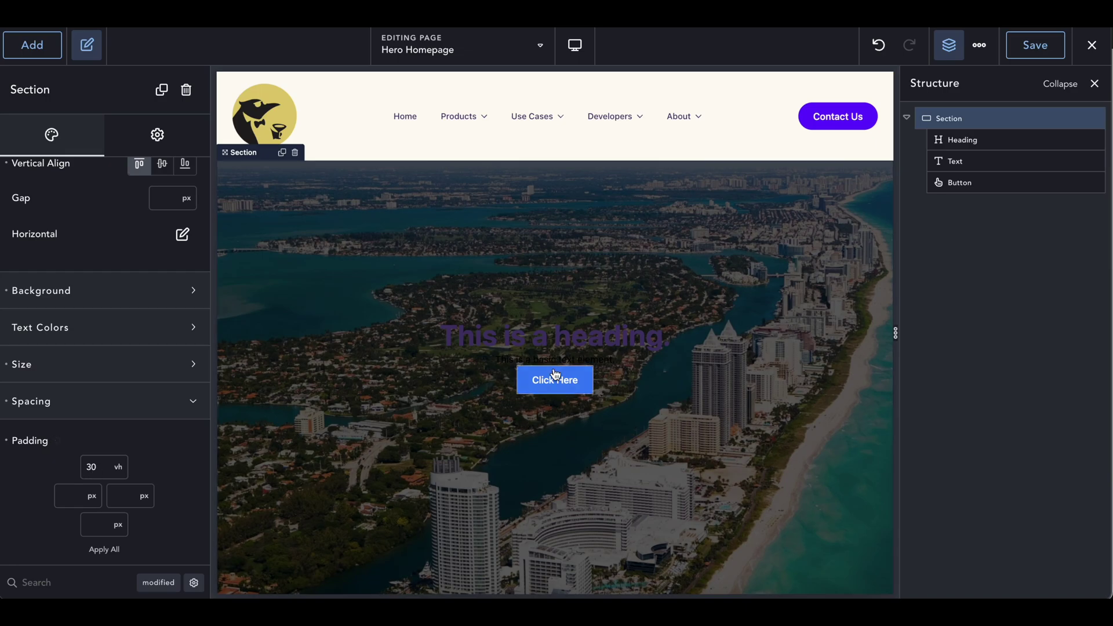
Step: Replace the hero heading's text with "Miami, Florida Real Estate Developers" and set its tag to h1
{"action": "left_click", "coordinate": [561, 340]}
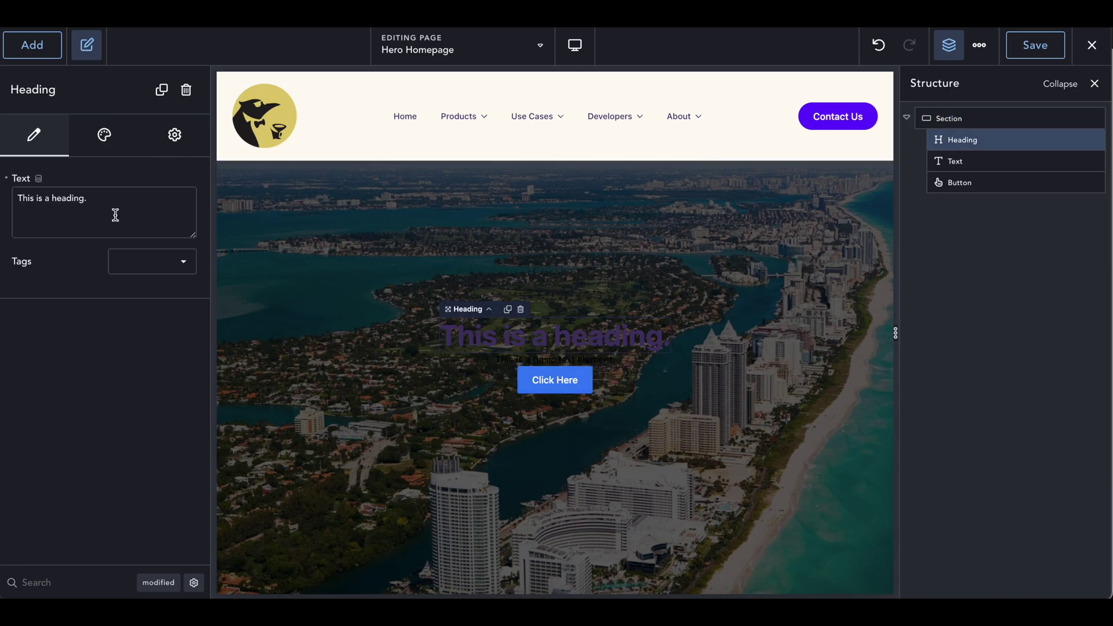
{"action": "left_click", "coordinate": [139, 207]}
{"action": "key", "text": "ctrl+a"}
{"action": "type", "text": "Miami, "}
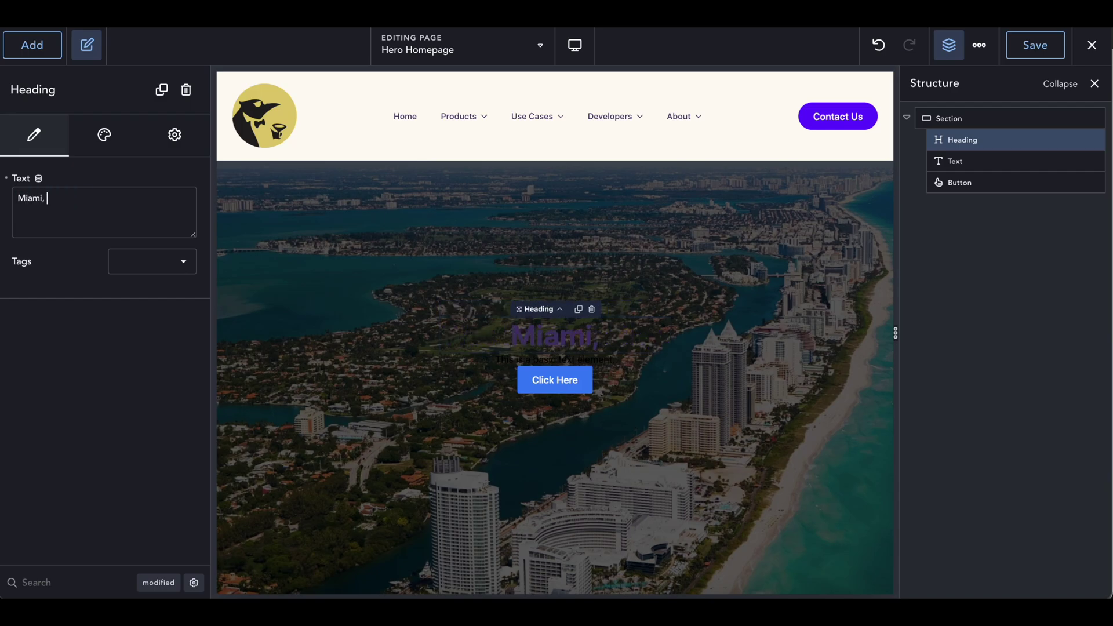
{"action": "type", "text": "Florida Real Est"}
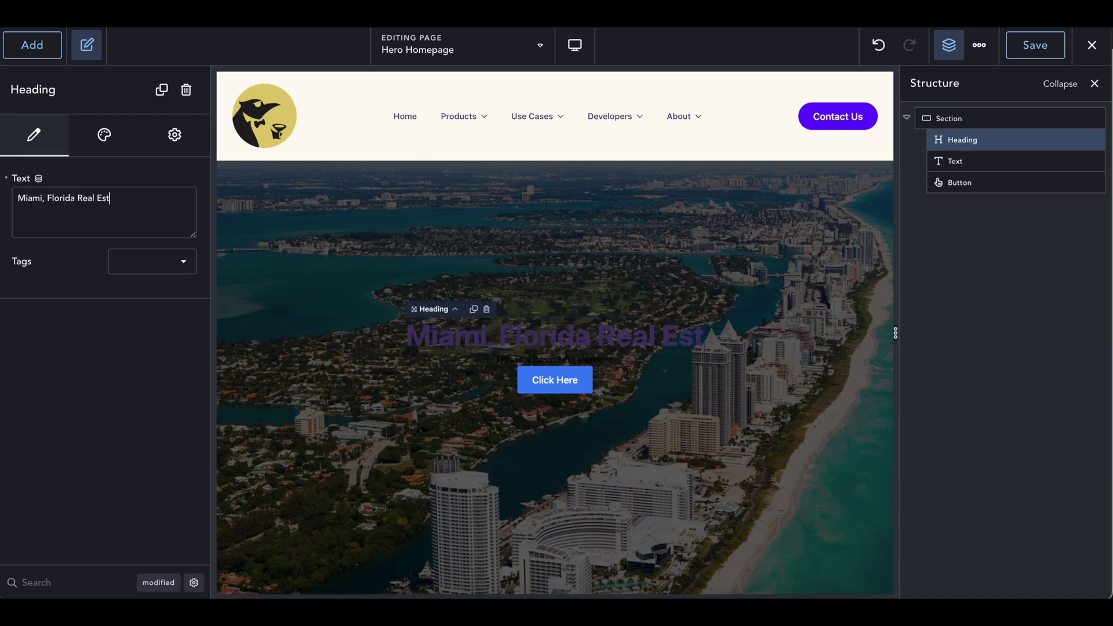
{"action": "type", "text": "ate Dev"}
{"action": "key", "text": "BackSpace"}
{"action": "key", "text": "BackSpace"}
{"action": "key", "text": "BackSpace"}
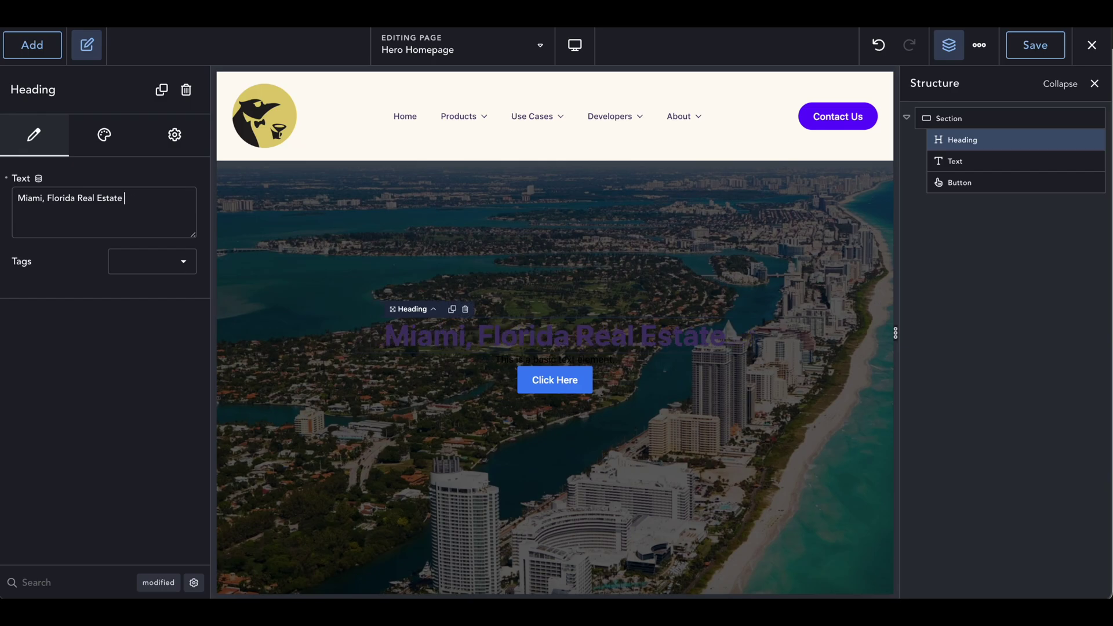
{"action": "type", "text": "Developers"}
{"action": "key", "text": "ctrl+a"}
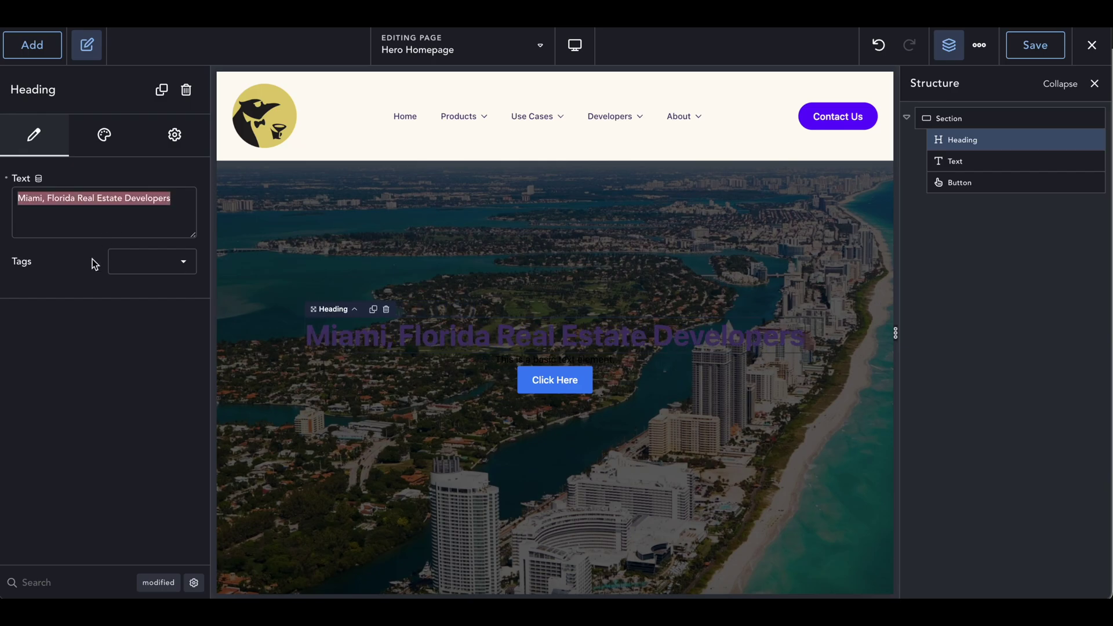
{"action": "left_click", "coordinate": [132, 268]}
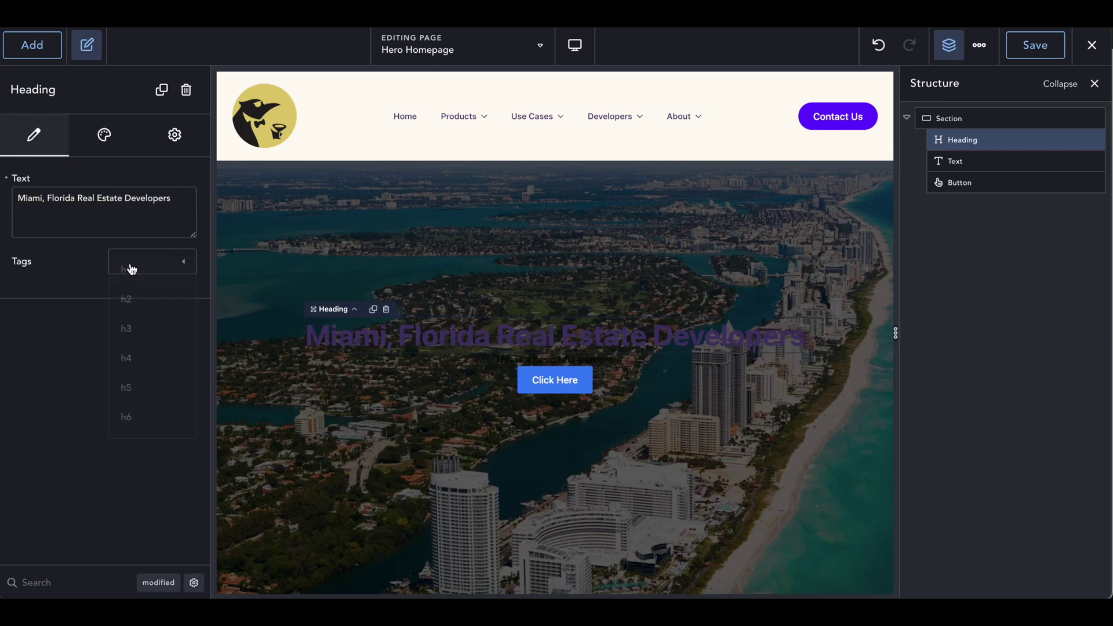
{"action": "left_click", "coordinate": [143, 273]}
Step: Set the heading's typography color to white, #FFFFFF
{"action": "left_click", "coordinate": [105, 137]}
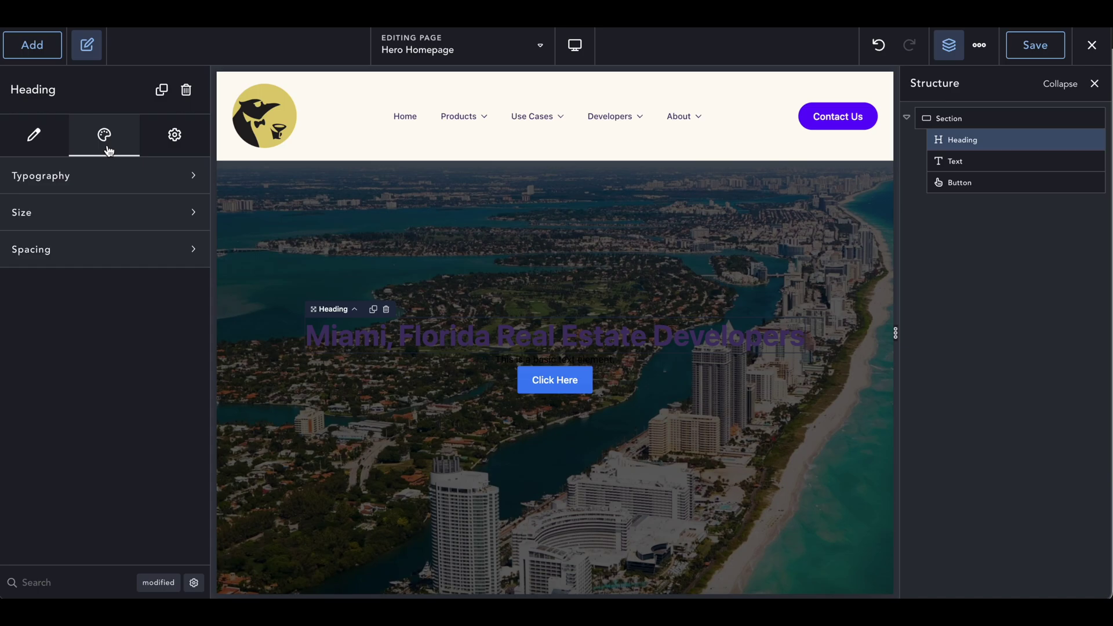
{"action": "left_click", "coordinate": [104, 176]}
{"action": "left_click", "coordinate": [180, 222]}
{"action": "mouse_move", "coordinate": [164, 280]}
{"action": "left_mouse_down"}
{"action": "mouse_move", "coordinate": [116, 293]}
{"action": "mouse_move", "coordinate": [3, 232]}
{"action": "left_mouse_up"}
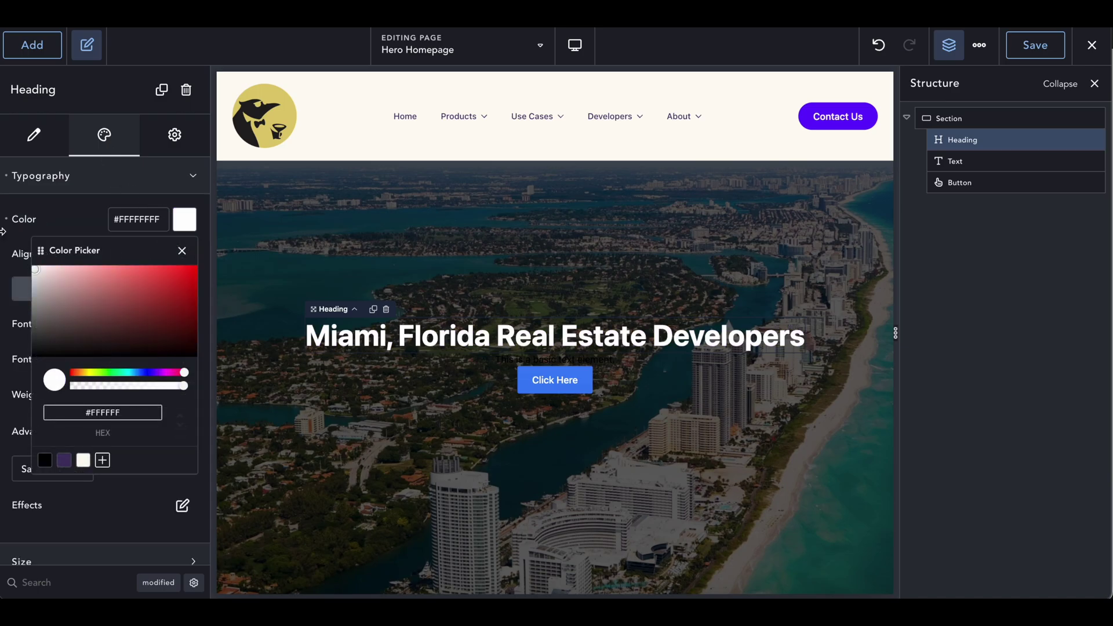
{"action": "left_click", "coordinate": [181, 220]}
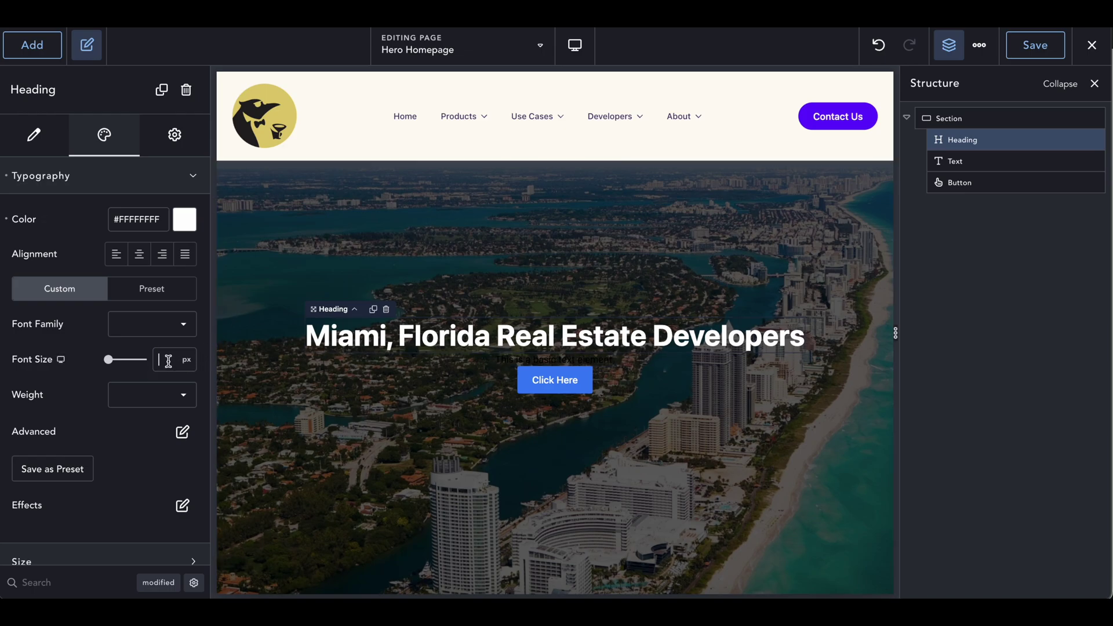
{"action": "type", "text": "40"}
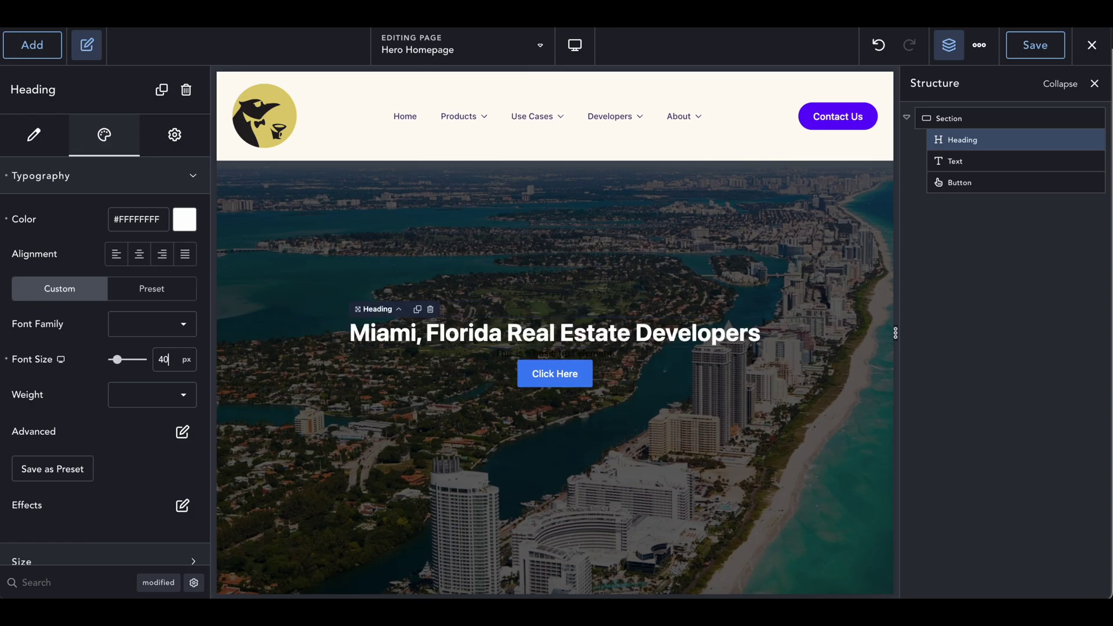
{"action": "key", "text": "BackSpace"}
{"action": "key", "text": "BackSpace"}
{"action": "type", "text": "60"}
{"action": "key", "text": "BackSpace"}
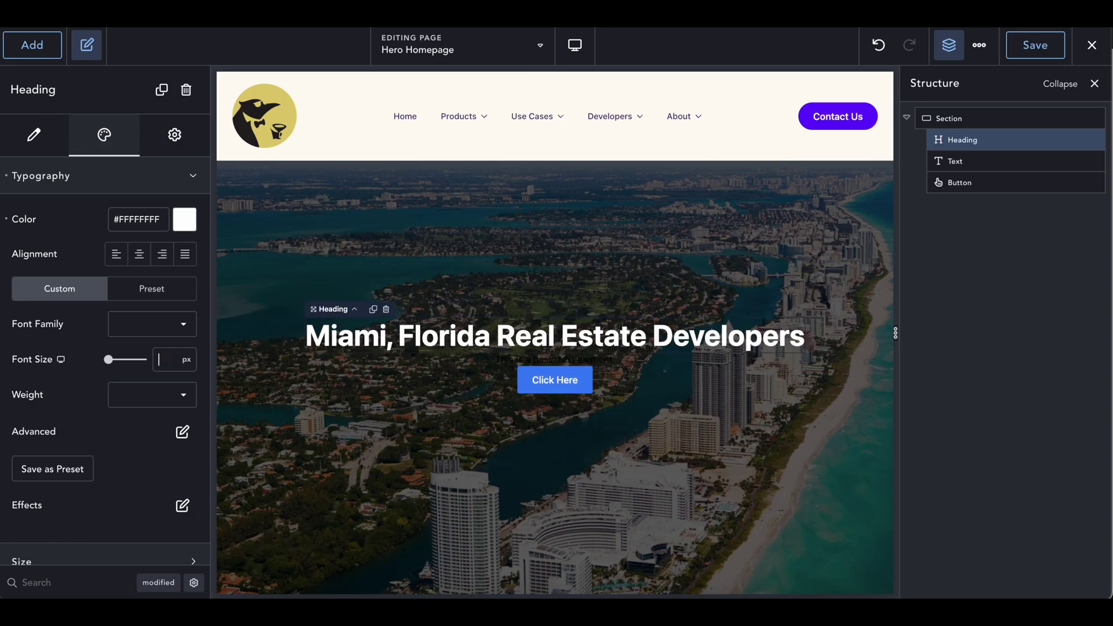
Step: Switch the heading's font size unit to rem and set the size to 3 rem
{"action": "left_click", "coordinate": [191, 370]}
{"action": "left_click", "coordinate": [193, 450]}
{"action": "type", "text": "6"}
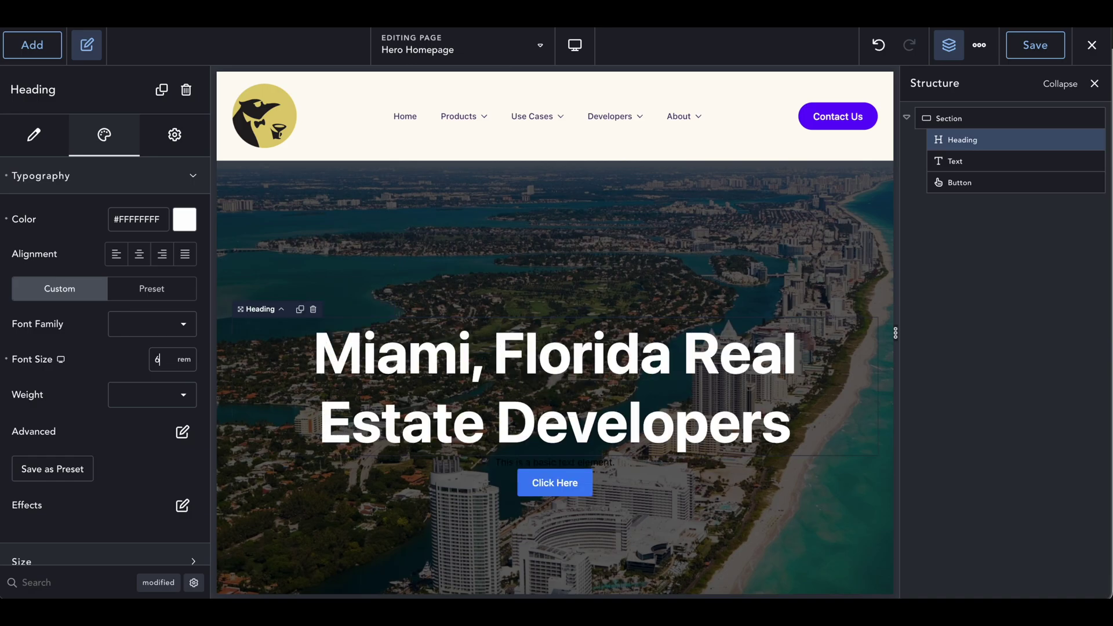
{"action": "type", "text": "3"}
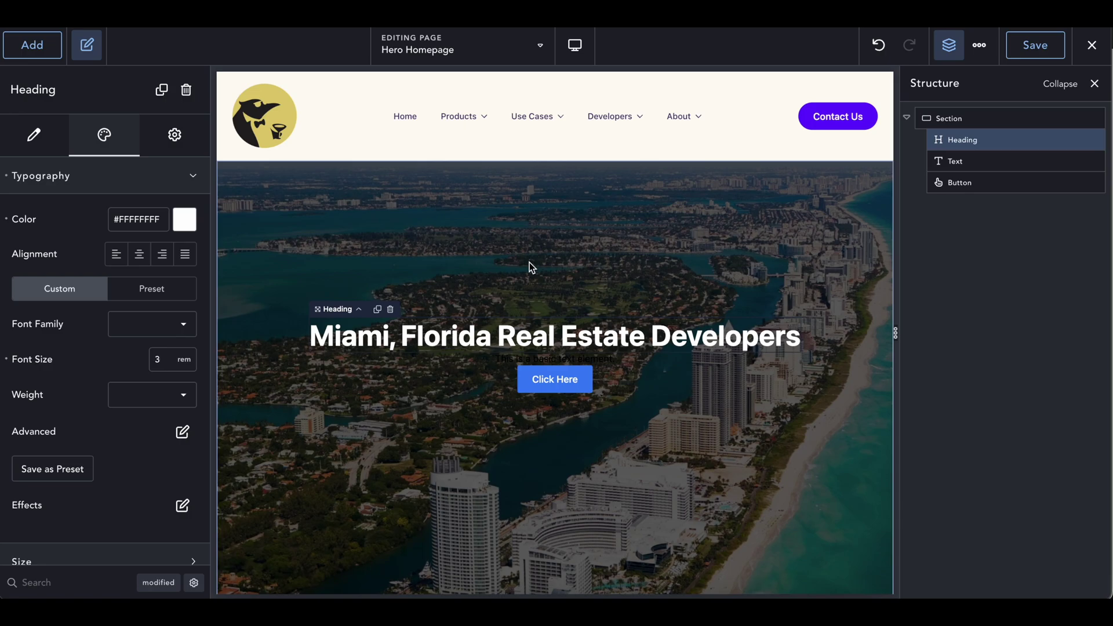
Step: Preview the hero section at the Phone Portrait breakpoint, then return to the Desktop view
{"action": "left_click", "coordinate": [576, 45]}
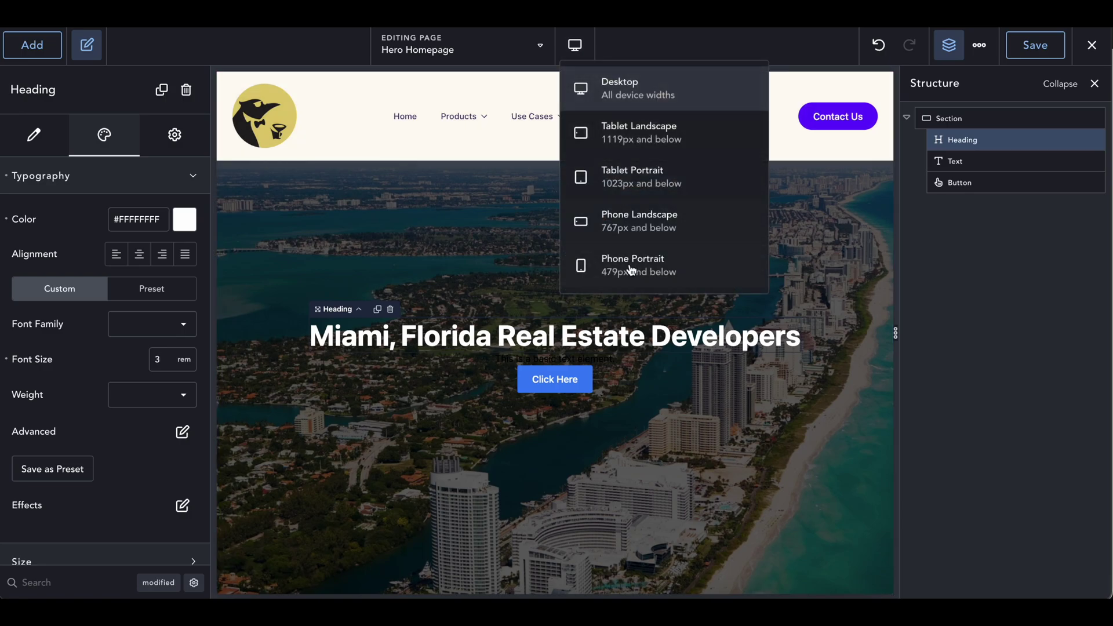
{"action": "left_click", "coordinate": [623, 277]}
{"action": "scroll", "coordinate": [623, 278], "scroll_direction": "down", "scroll_amount": 3}
{"action": "scroll", "coordinate": [624, 278], "scroll_direction": "up", "scroll_amount": 3}
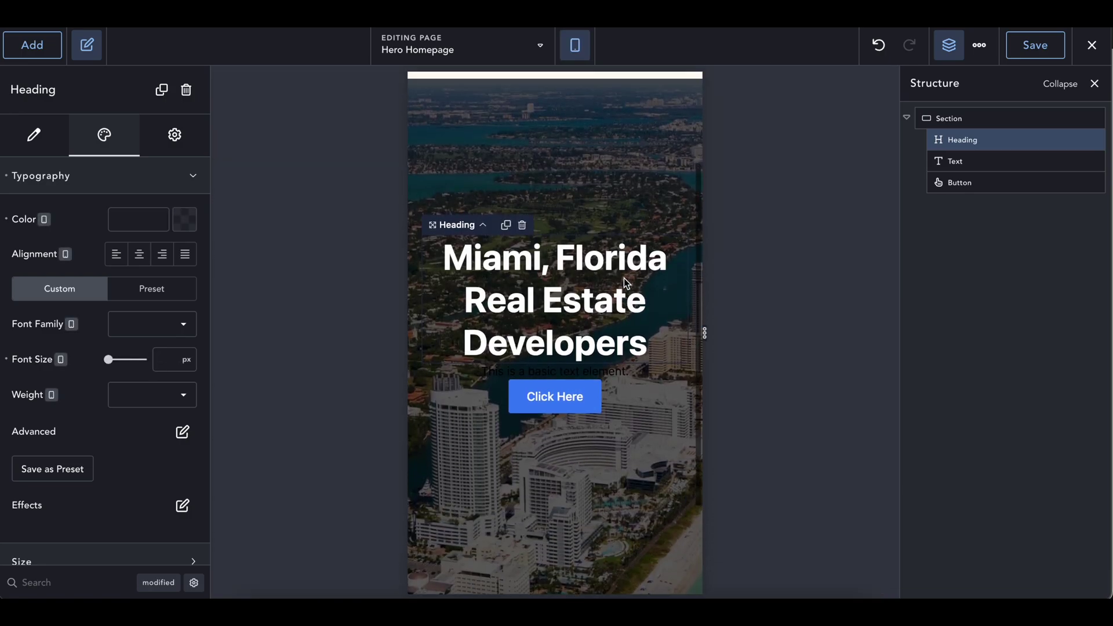
{"action": "left_click", "coordinate": [577, 46]}
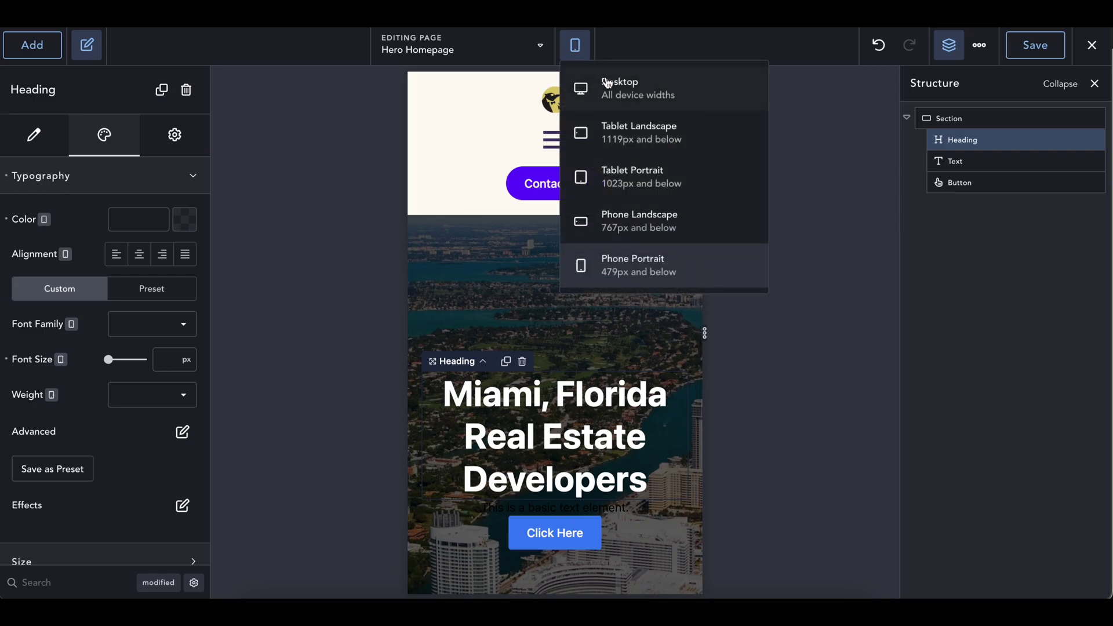
{"action": "left_click", "coordinate": [602, 82]}
Step: Replace the hero text element's content with "The best real estate firm serving all of South Florida"
{"action": "left_click", "coordinate": [556, 360]}
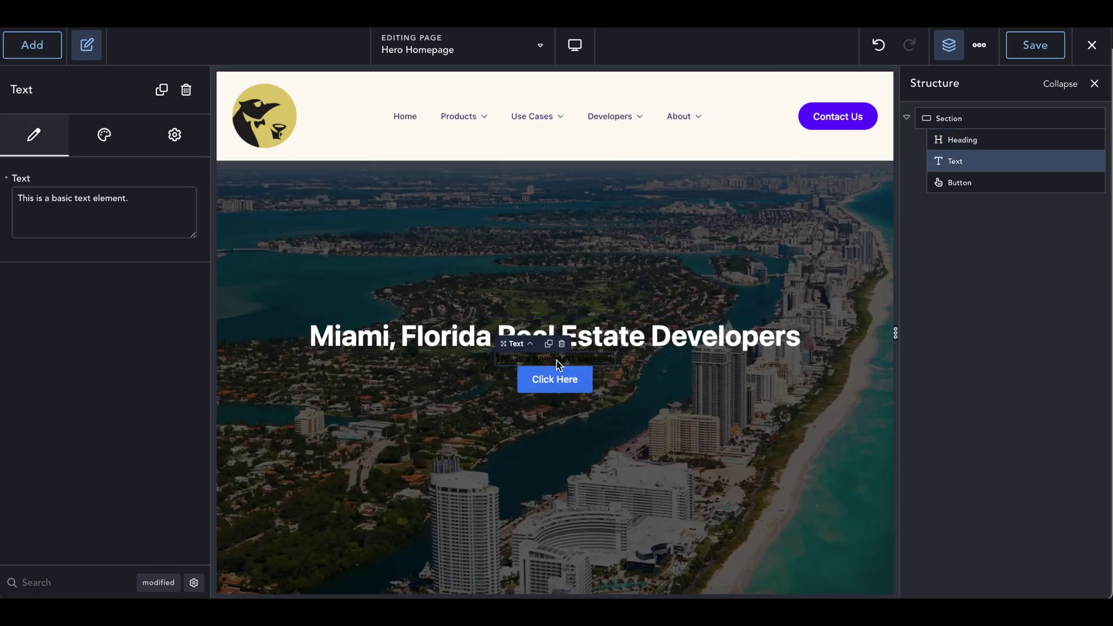
{"action": "key", "text": "ctrl+a"}
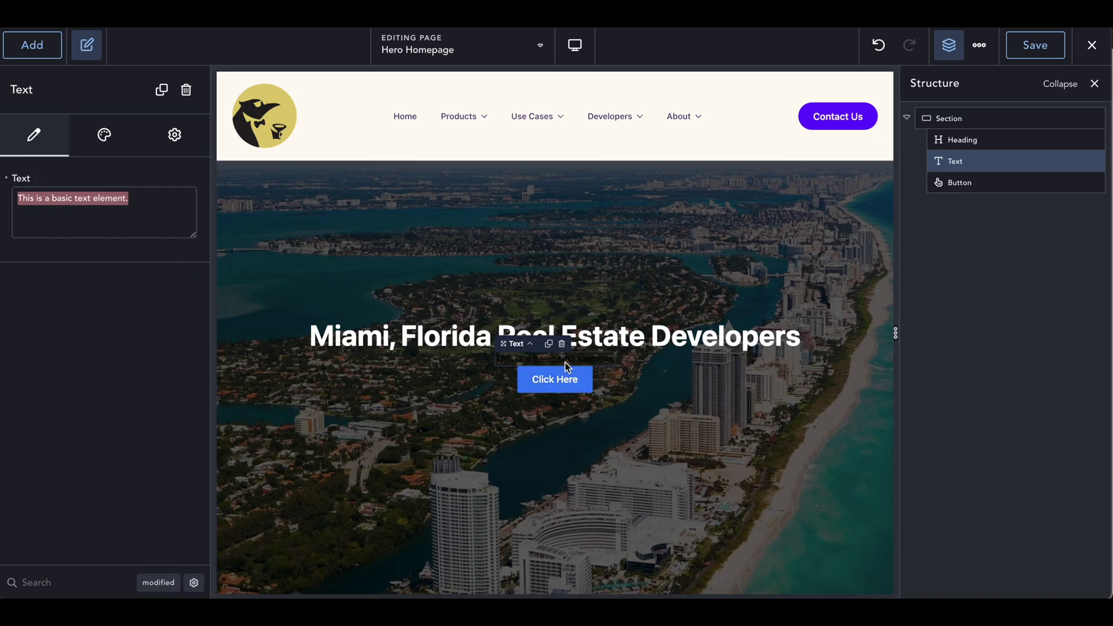
{"action": "type", "text": "The"}
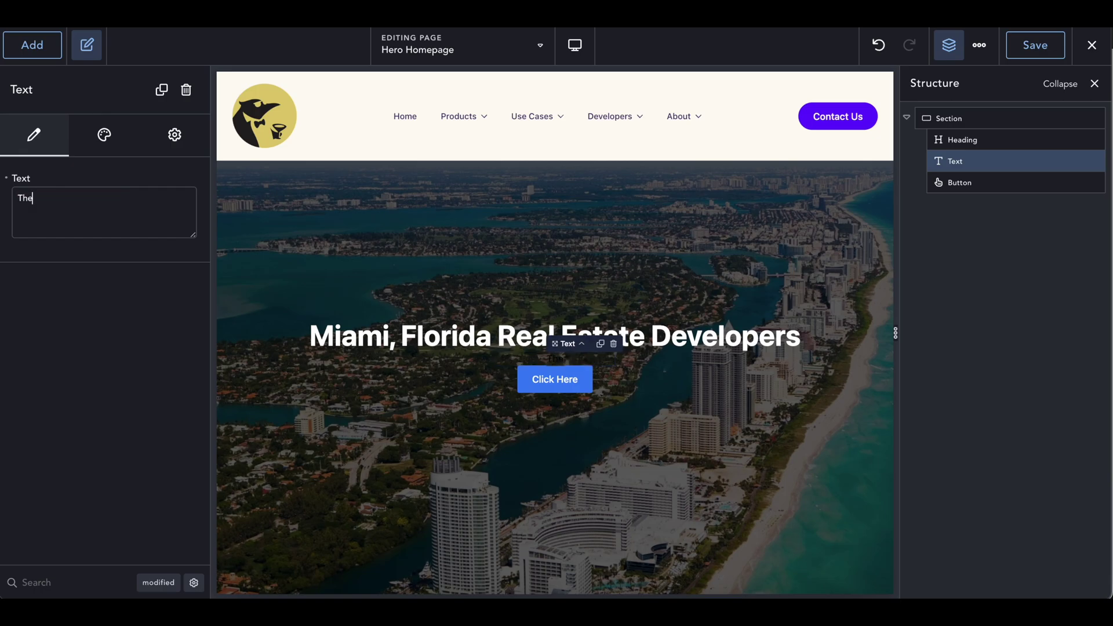
{"action": "type", "text": " best real estate"}
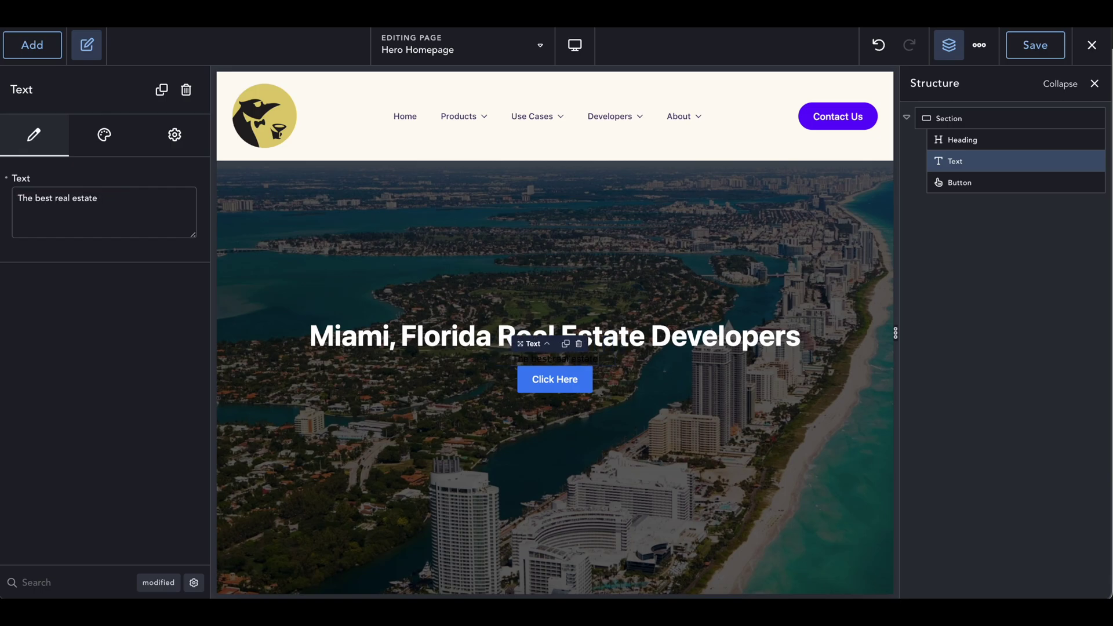
{"action": "type", "text": " firm"}
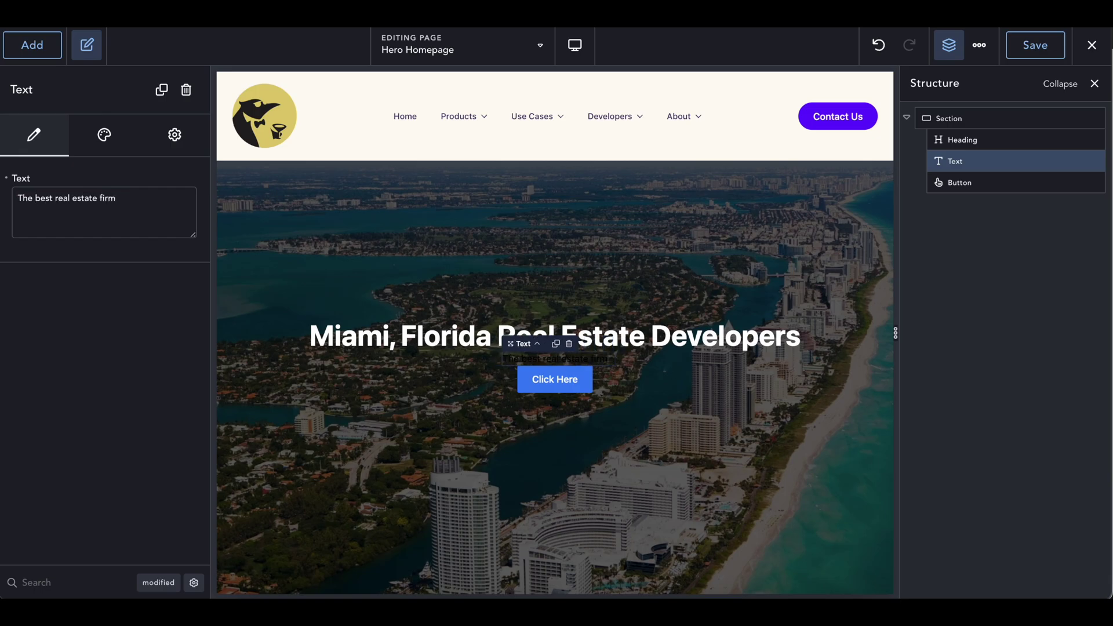
{"action": "type", "text": " serving all of South Flo"}
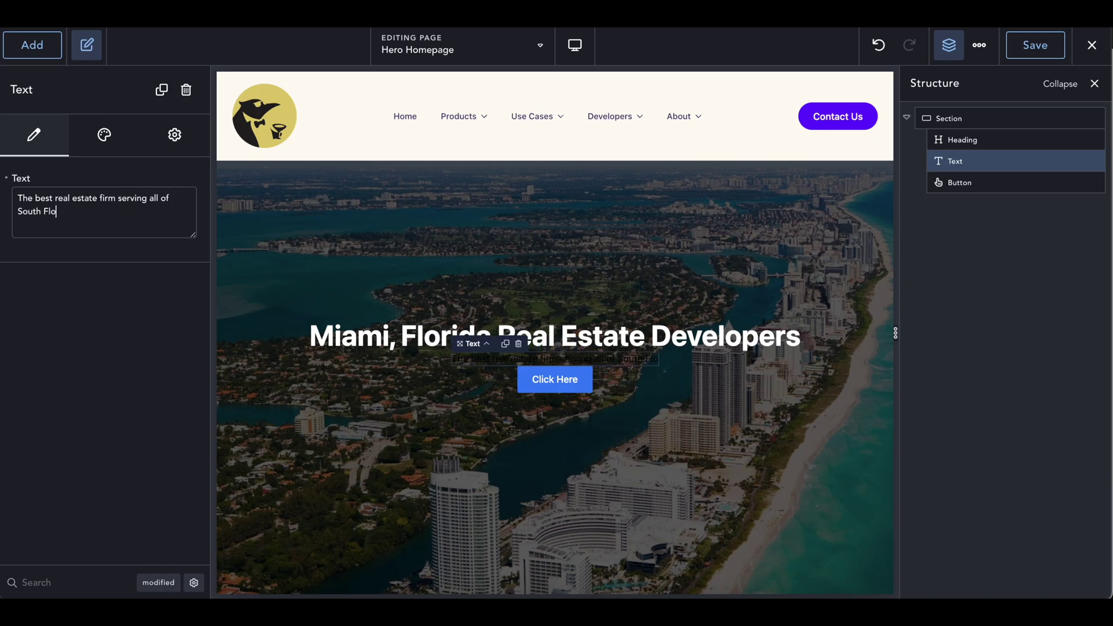
{"action": "type", "text": "rida"}
{"action": "left_click_drag", "start_coordinate": [124, 212], "coordinate": [2, 168]}
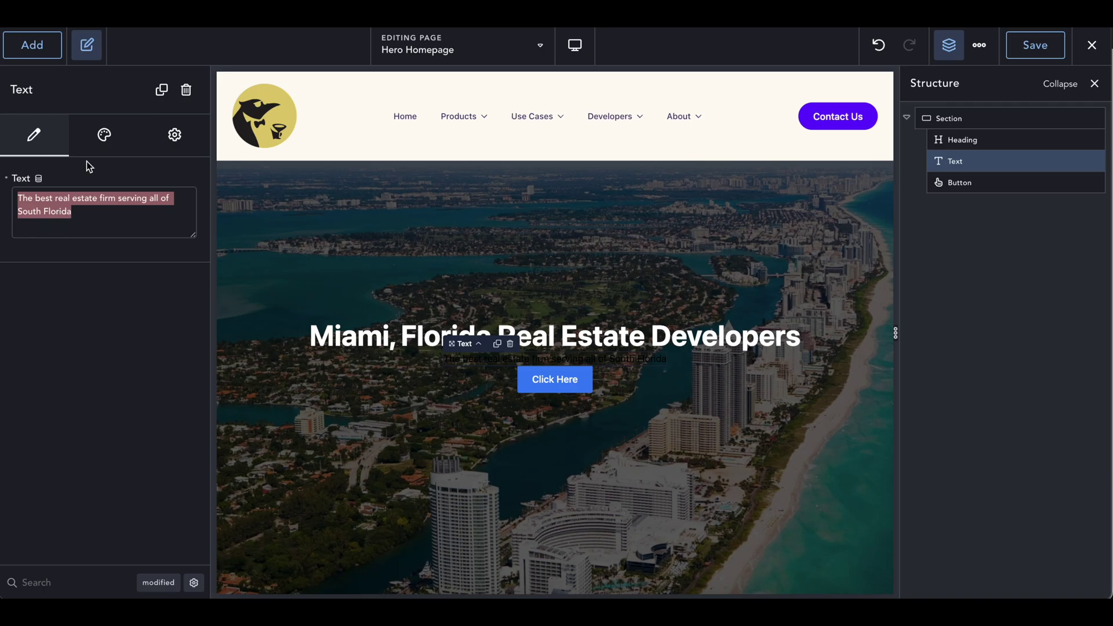
Step: Set the hero text's typography color to light gray, #DCDBDB
{"action": "left_click", "coordinate": [116, 148]}
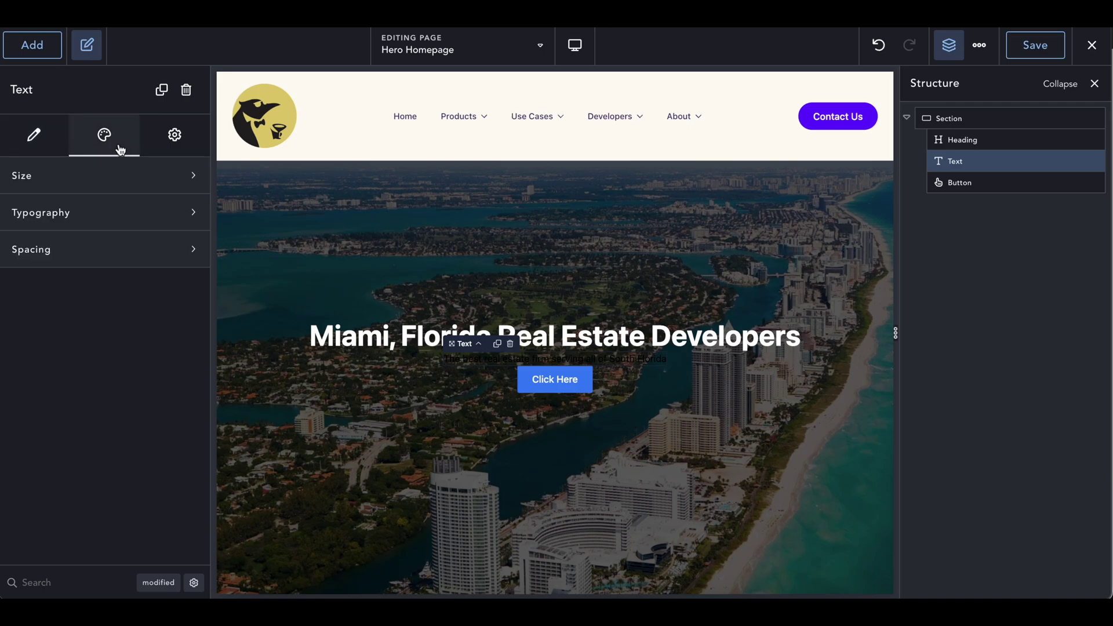
{"action": "left_click", "coordinate": [95, 213]}
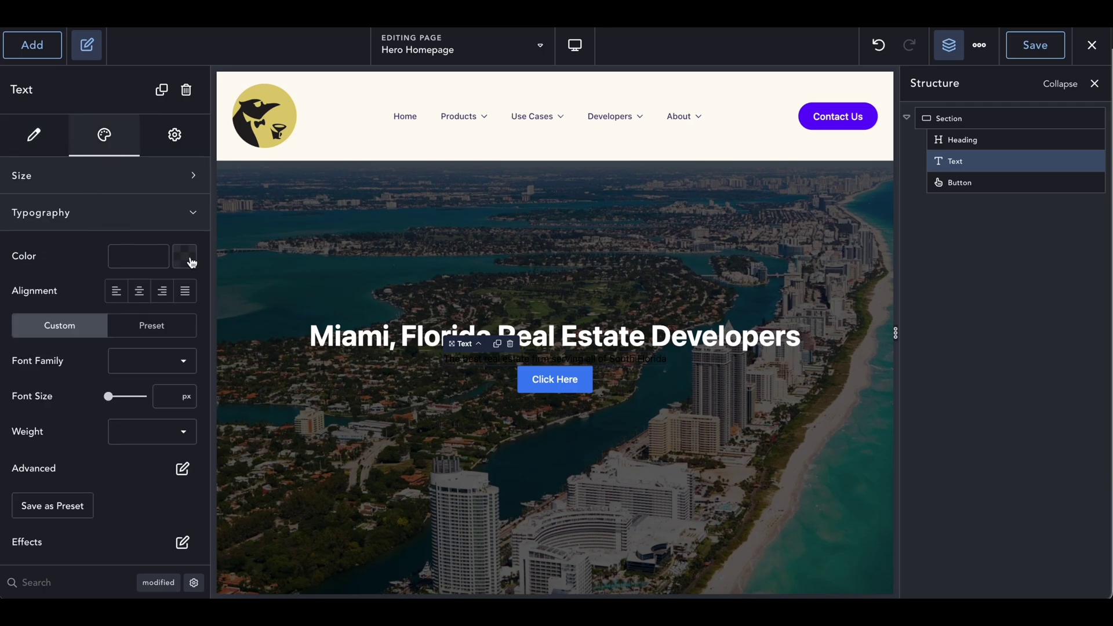
{"action": "left_click", "coordinate": [186, 256]}
{"action": "left_click_drag", "start_coordinate": [140, 325], "coordinate": [2, 287]}
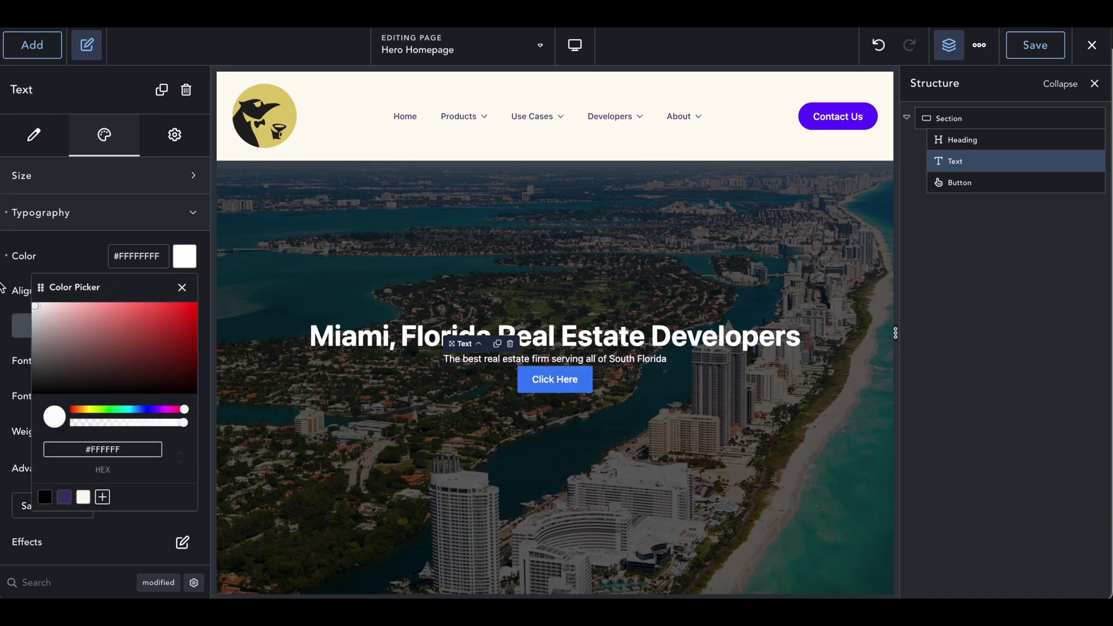
{"action": "left_click", "coordinate": [35, 319]}
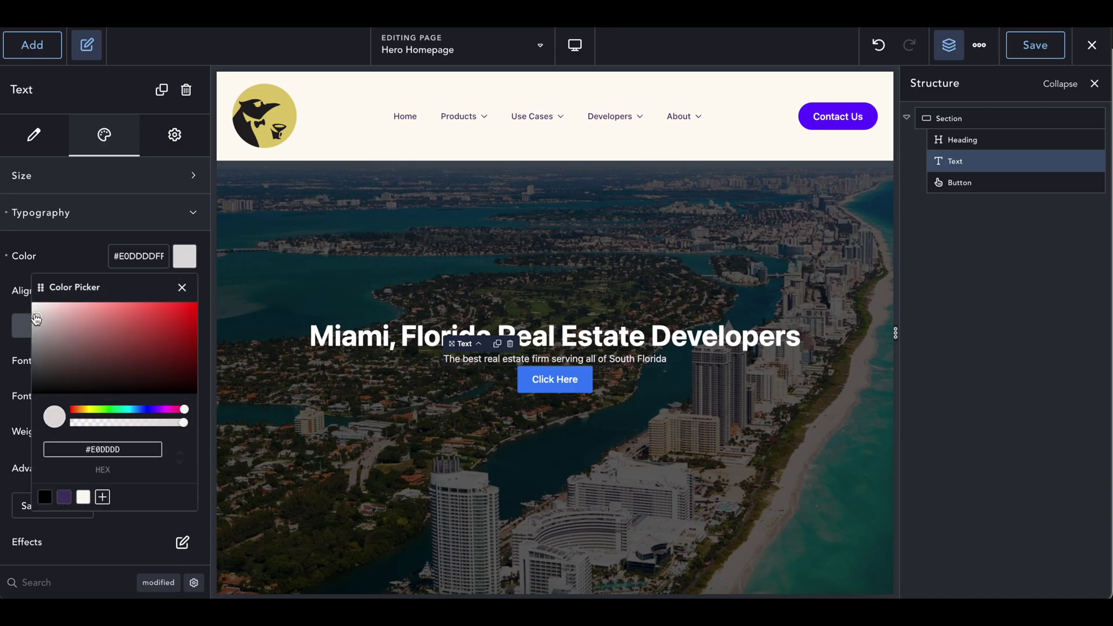
{"action": "left_click", "coordinate": [35, 320]}
{"action": "left_click", "coordinate": [182, 288]}
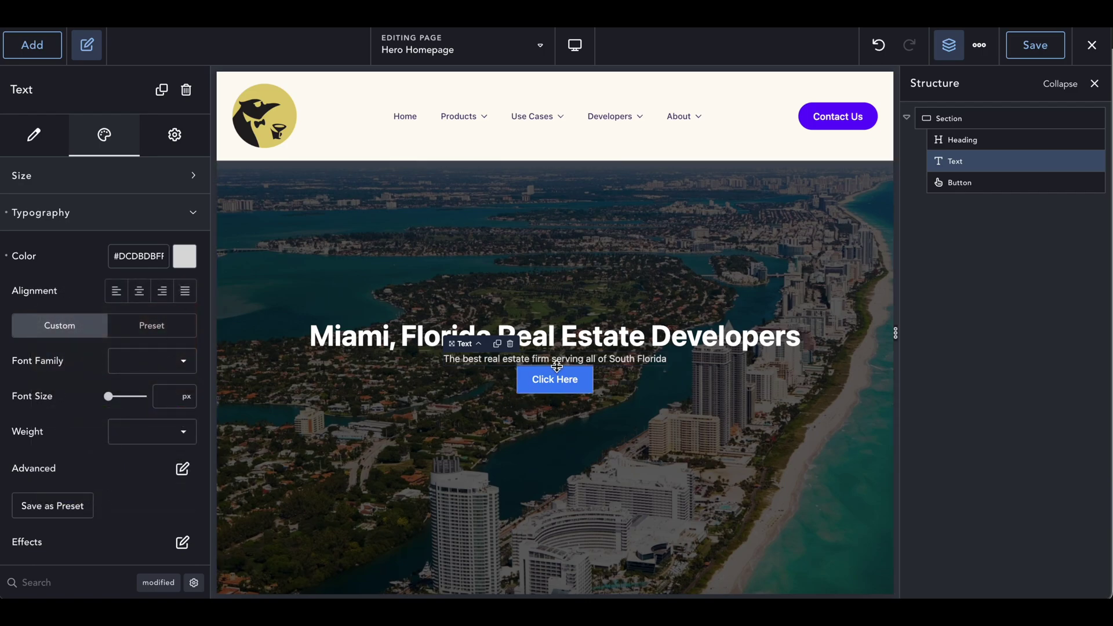
Step: Switch the hero text's font size unit to rem and set the size to 2 rem
{"action": "left_click", "coordinate": [565, 342]}
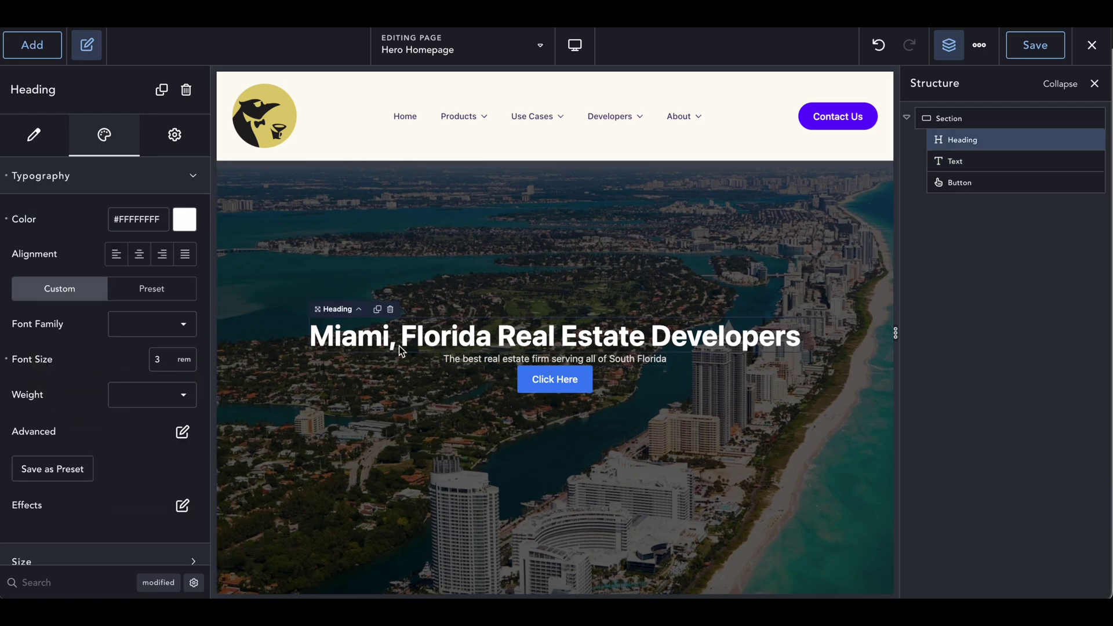
{"action": "left_click", "coordinate": [471, 359]}
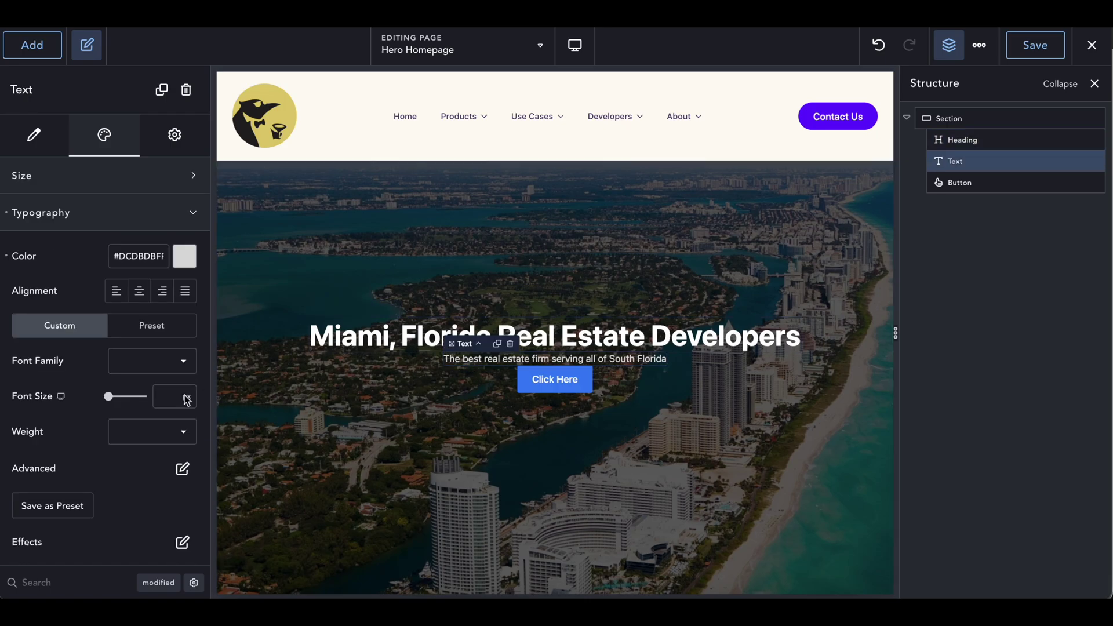
{"action": "left_click", "coordinate": [185, 398]}
{"action": "left_click", "coordinate": [196, 444]}
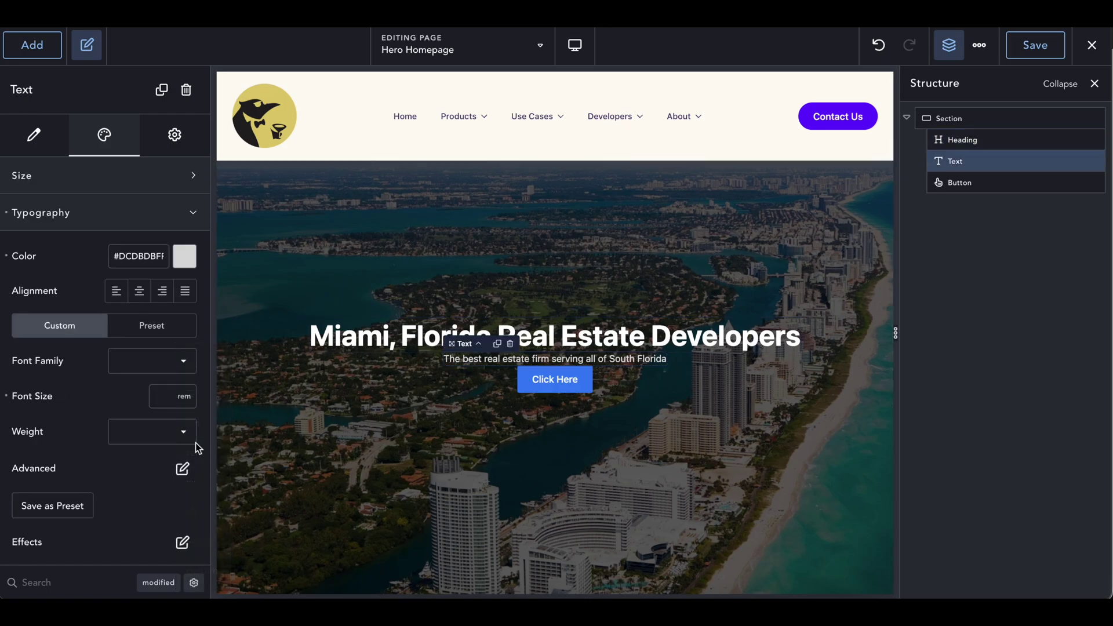
{"action": "left_click", "coordinate": [163, 396]}
{"action": "type", "text": "2"}
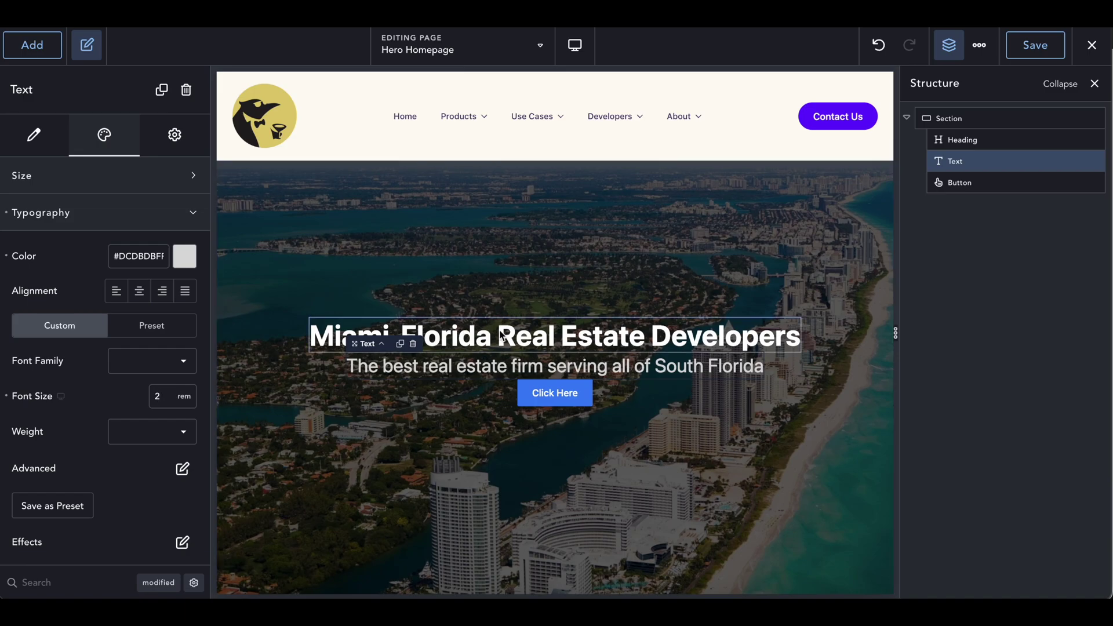
{"action": "left_click", "coordinate": [474, 343]}
{"action": "left_click", "coordinate": [465, 367]}
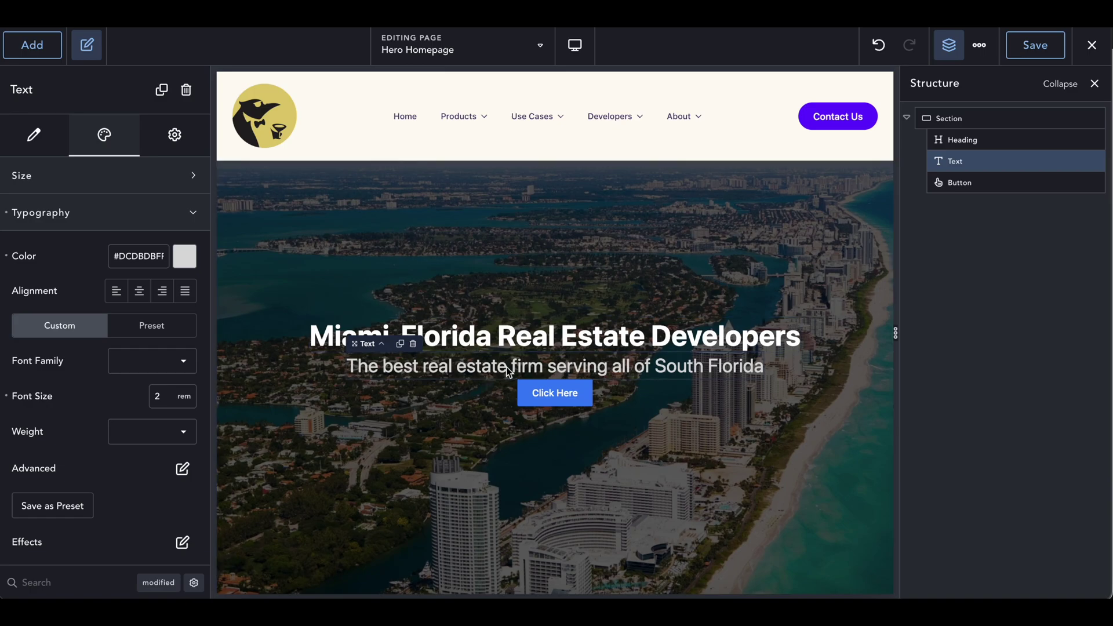
Step: Set the hero section's top padding to 25 vh
{"action": "left_click", "coordinate": [517, 290]}
{"action": "scroll", "coordinate": [517, 290], "scroll_direction": "down", "scroll_amount": 1}
{"action": "scroll", "coordinate": [517, 290], "scroll_direction": "up", "scroll_amount": 1}
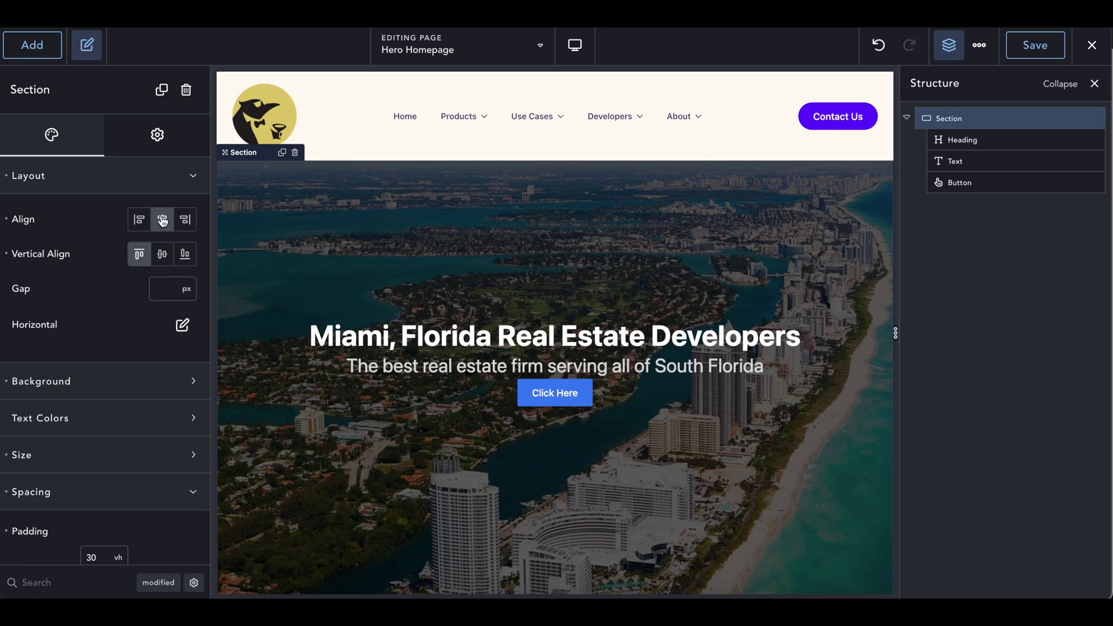
{"action": "left_click", "coordinate": [106, 191]}
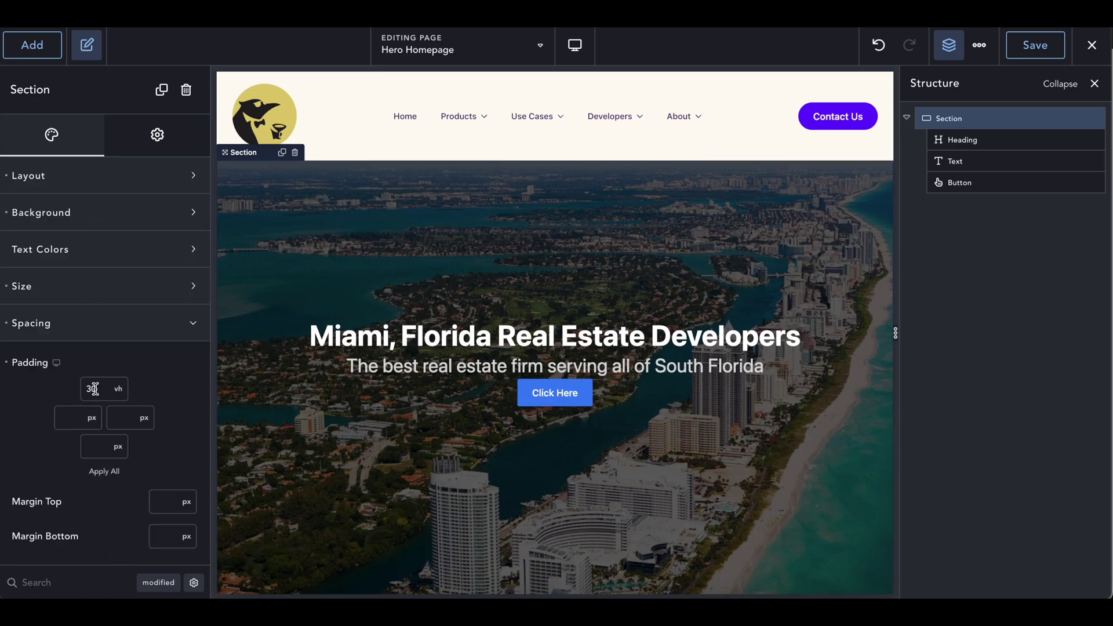
{"action": "type", "text": "25"}
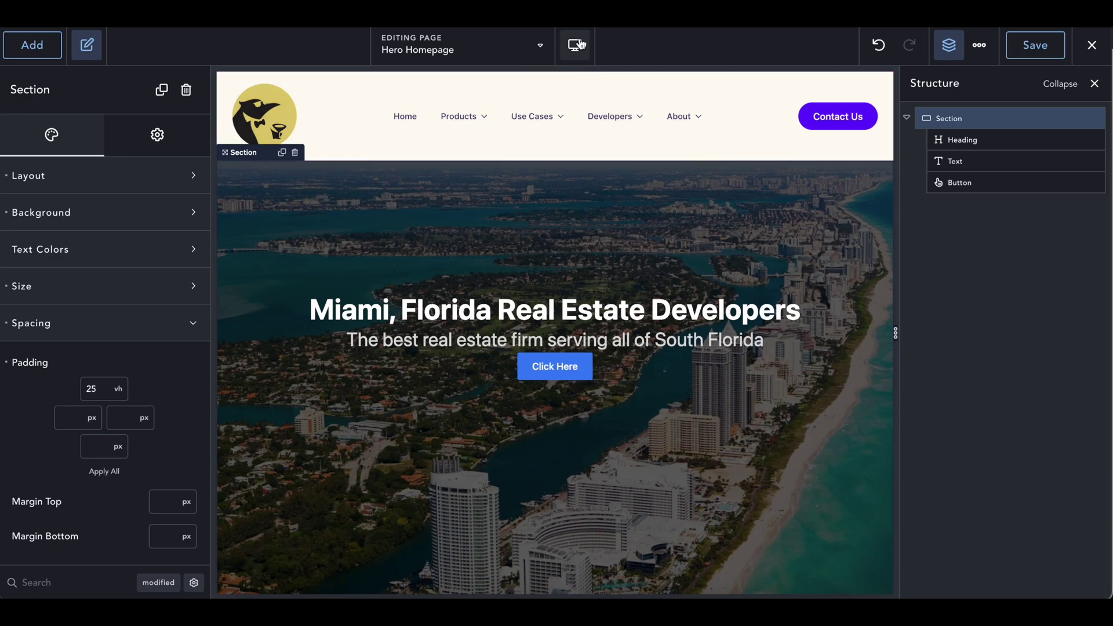
Step: Check the hero section's layout in Phone Portrait, return to Desktop and review how the section fits below the header
{"action": "left_click", "coordinate": [575, 44]}
{"action": "left_click", "coordinate": [600, 260]}
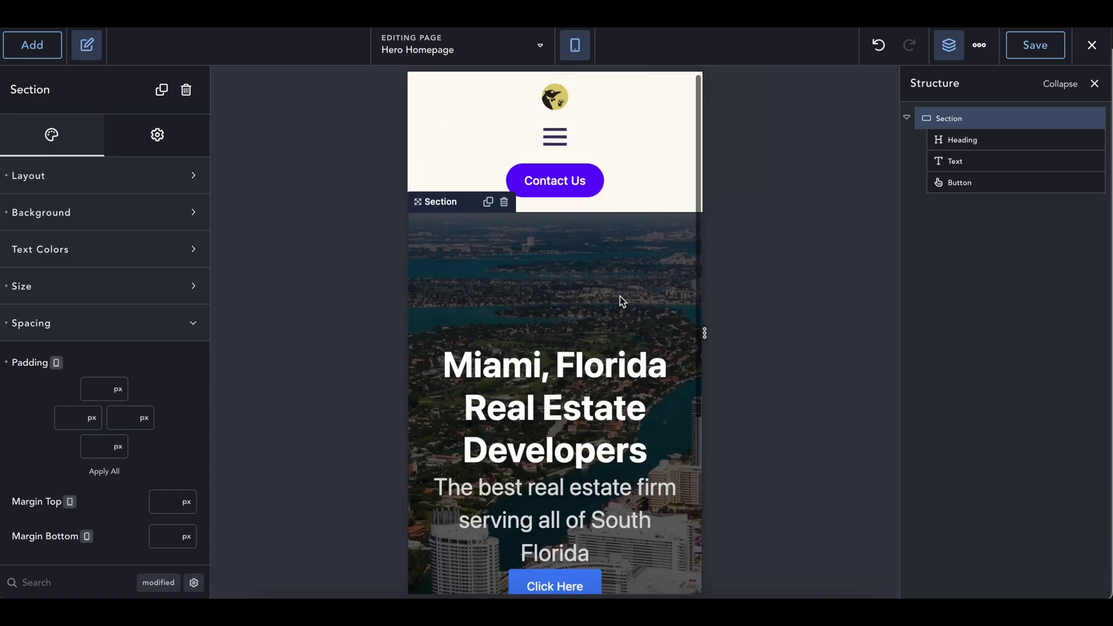
{"action": "scroll", "coordinate": [620, 297], "scroll_direction": "down", "scroll_amount": 5}
{"action": "scroll", "coordinate": [620, 301], "scroll_direction": "up", "scroll_amount": 8}
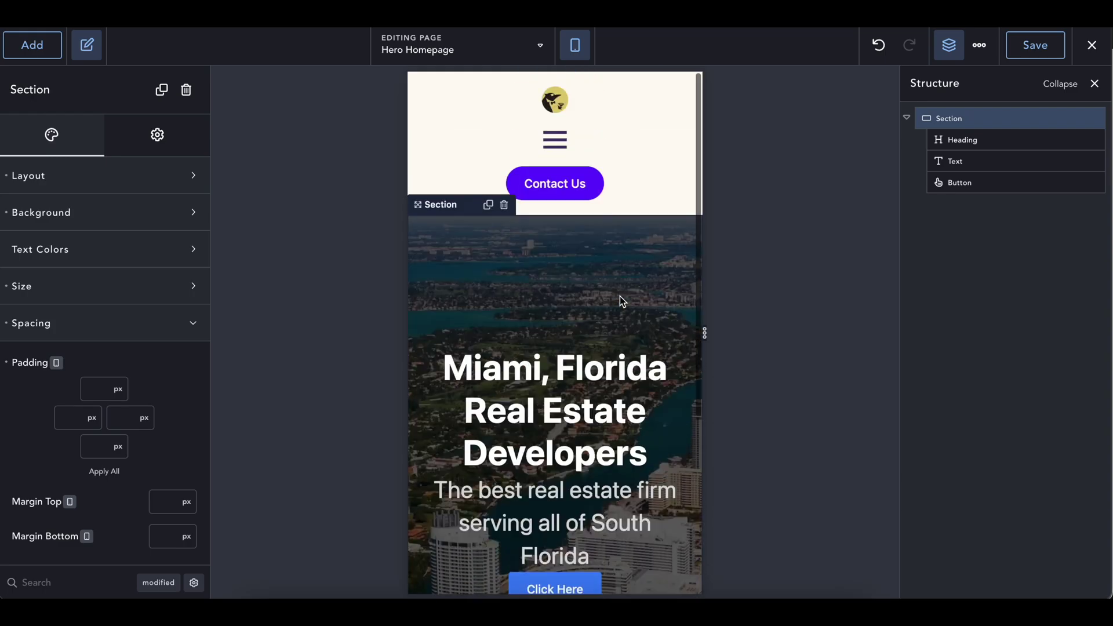
{"action": "left_click", "coordinate": [575, 45]}
{"action": "left_click", "coordinate": [582, 88]}
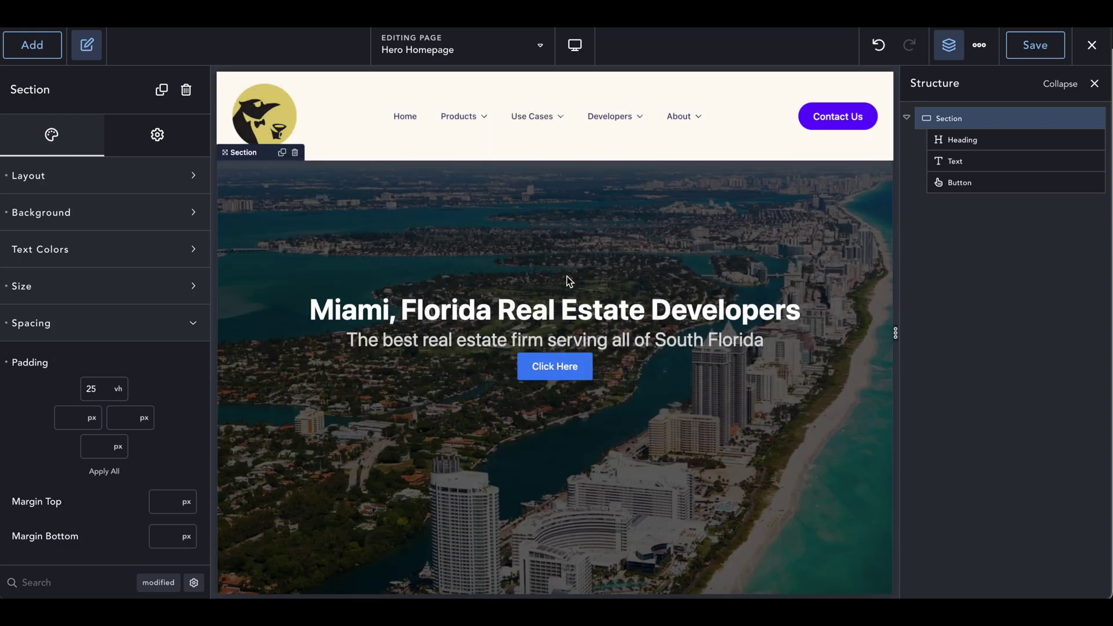
{"action": "scroll", "coordinate": [473, 157], "scroll_direction": "down", "scroll_amount": 2}
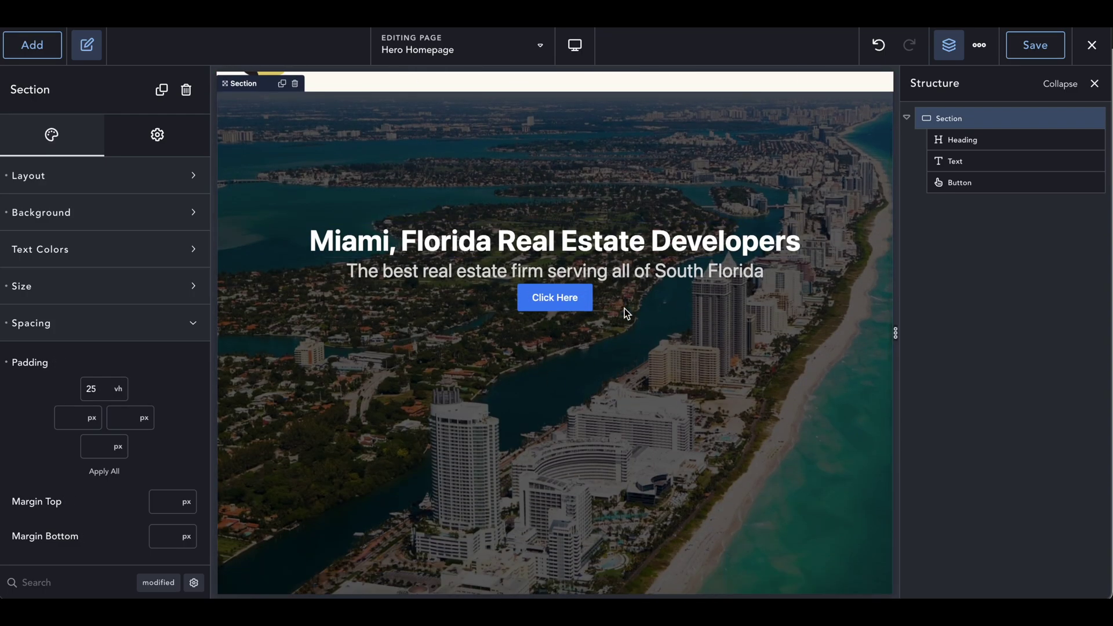
{"action": "scroll", "coordinate": [621, 307], "scroll_direction": "up", "scroll_amount": 2}
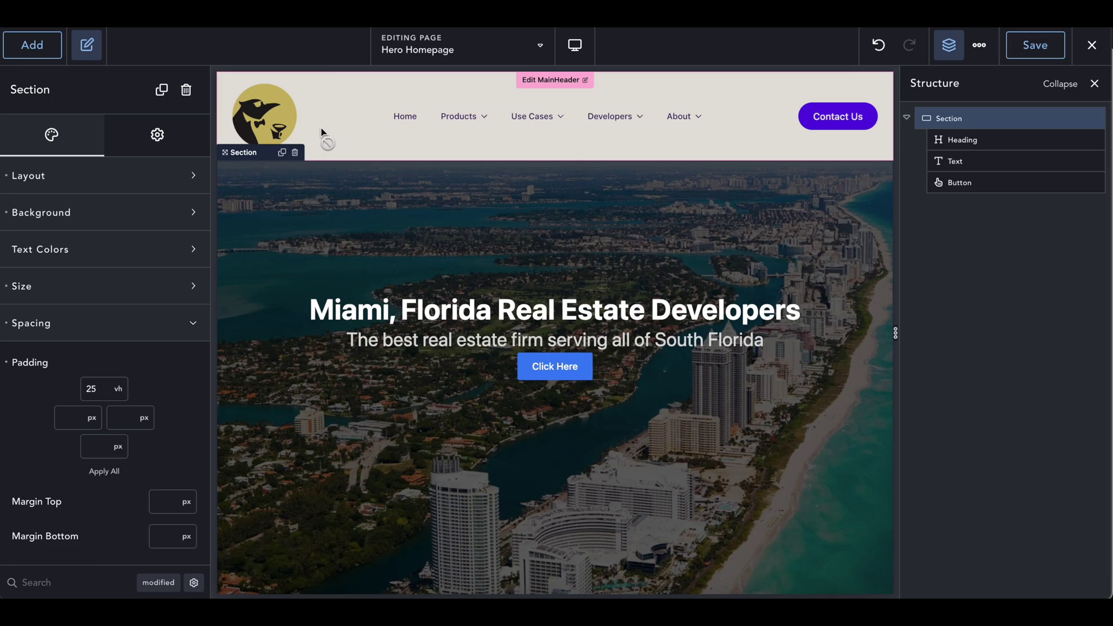
{"action": "scroll", "coordinate": [538, 203], "scroll_direction": "down", "scroll_amount": 3}
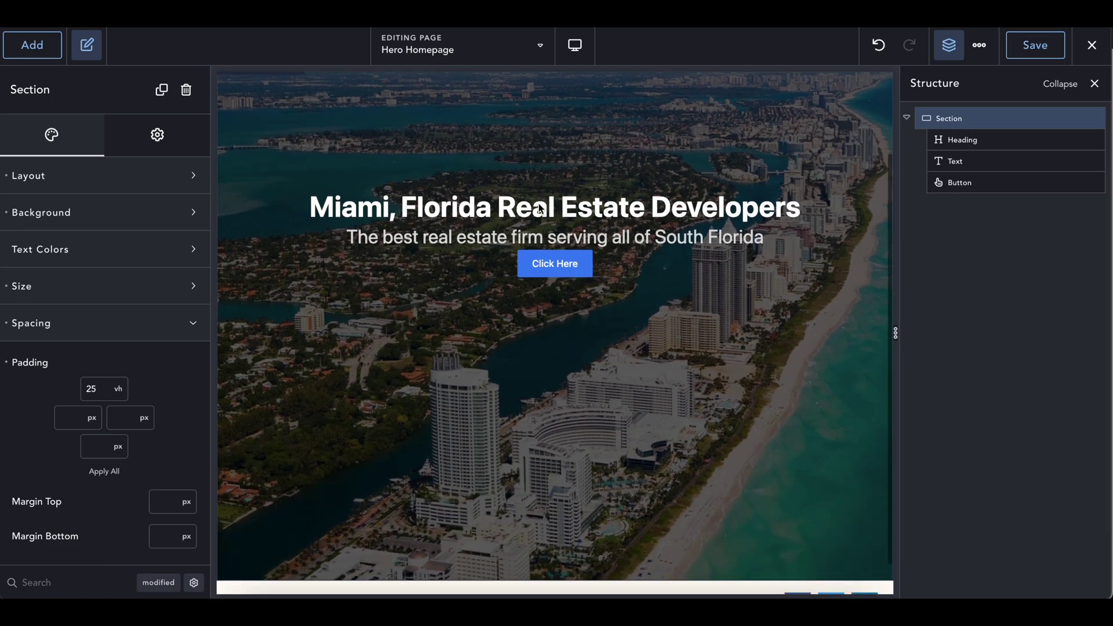
{"action": "scroll", "coordinate": [538, 207], "scroll_direction": "up", "scroll_amount": 1}
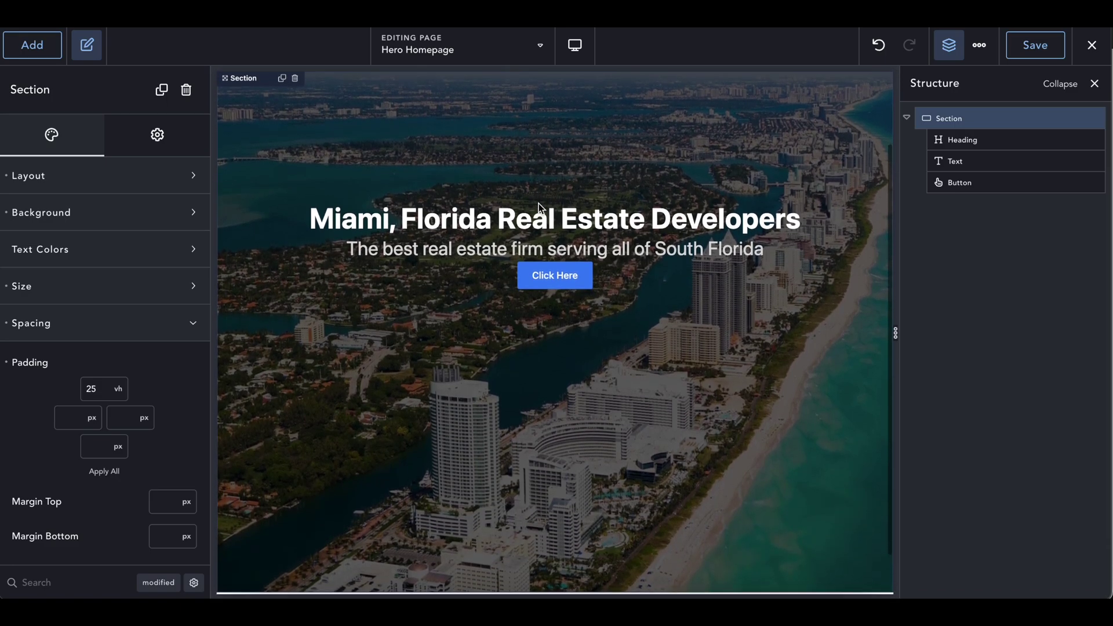
{"action": "scroll", "coordinate": [538, 204], "scroll_direction": "up", "scroll_amount": 3}
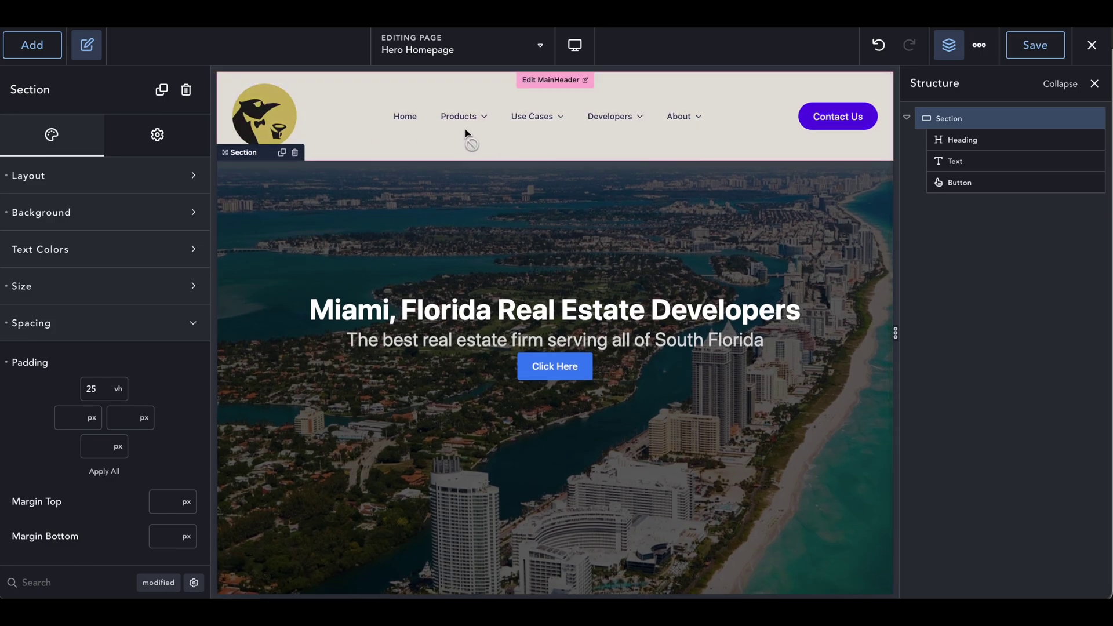
{"action": "left_click", "coordinate": [113, 323]}
{"action": "left_click", "coordinate": [105, 211]}
{"action": "left_click", "coordinate": [105, 212]}
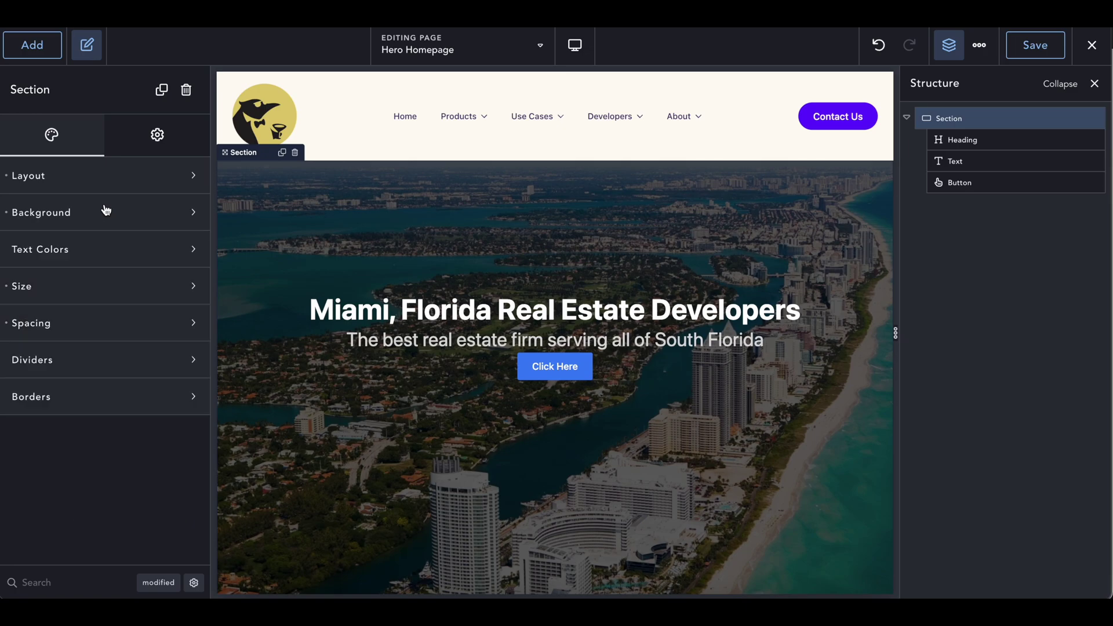
{"action": "left_click", "coordinate": [96, 189]}
{"action": "left_click", "coordinate": [96, 189]}
{"action": "left_click", "coordinate": [76, 333]}
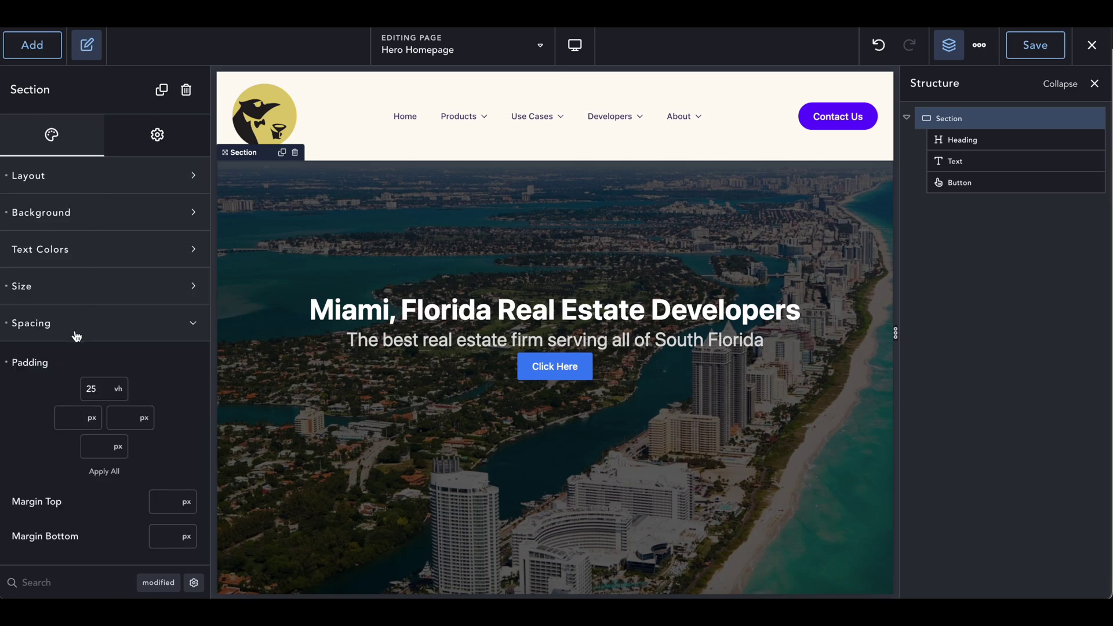
{"action": "left_click", "coordinate": [75, 331]}
Step: Switch the hero section's height to Custom and set the custom height to 80 vh
{"action": "left_click", "coordinate": [74, 289]}
{"action": "left_click", "coordinate": [156, 332]}
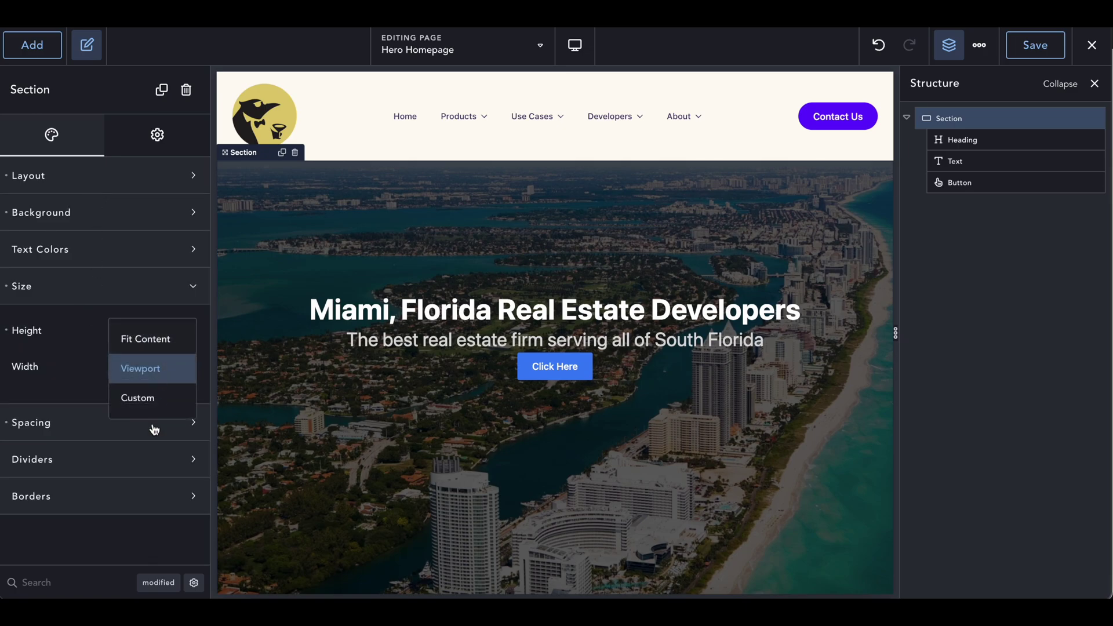
{"action": "left_click", "coordinate": [155, 410]}
{"action": "left_click", "coordinate": [185, 376]}
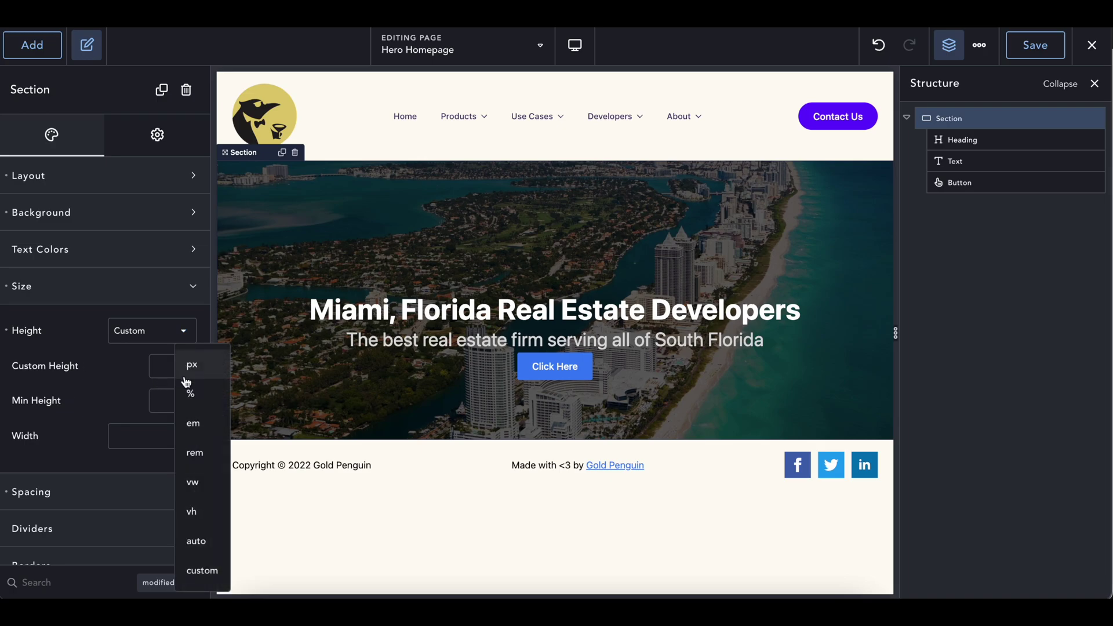
{"action": "left_click", "coordinate": [194, 512]}
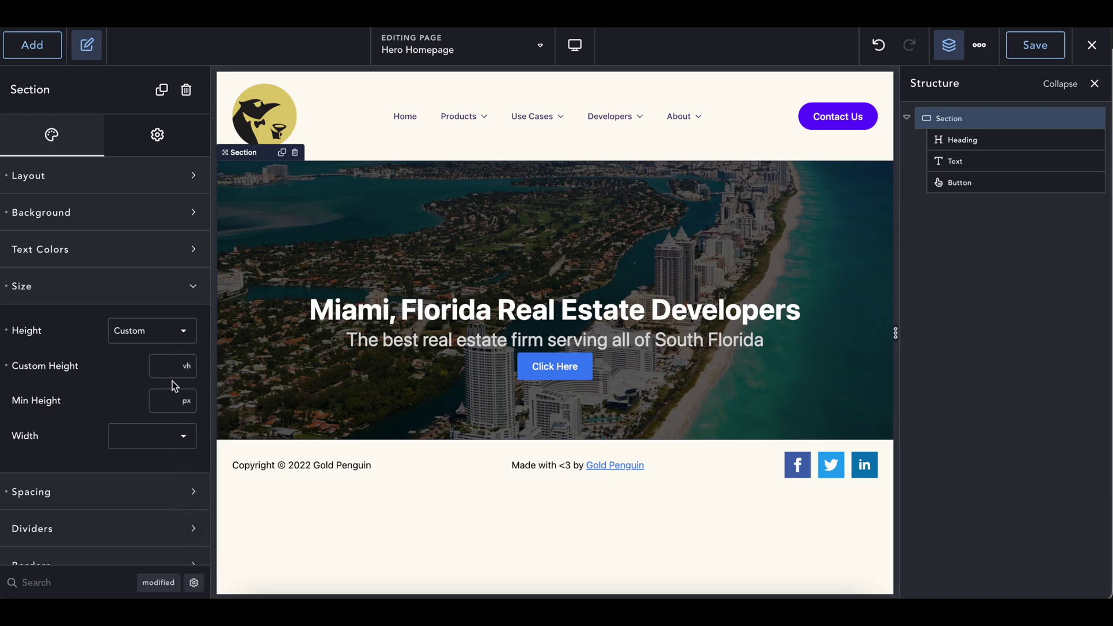
{"action": "left_click", "coordinate": [160, 366]}
{"action": "type", "text": "80"}
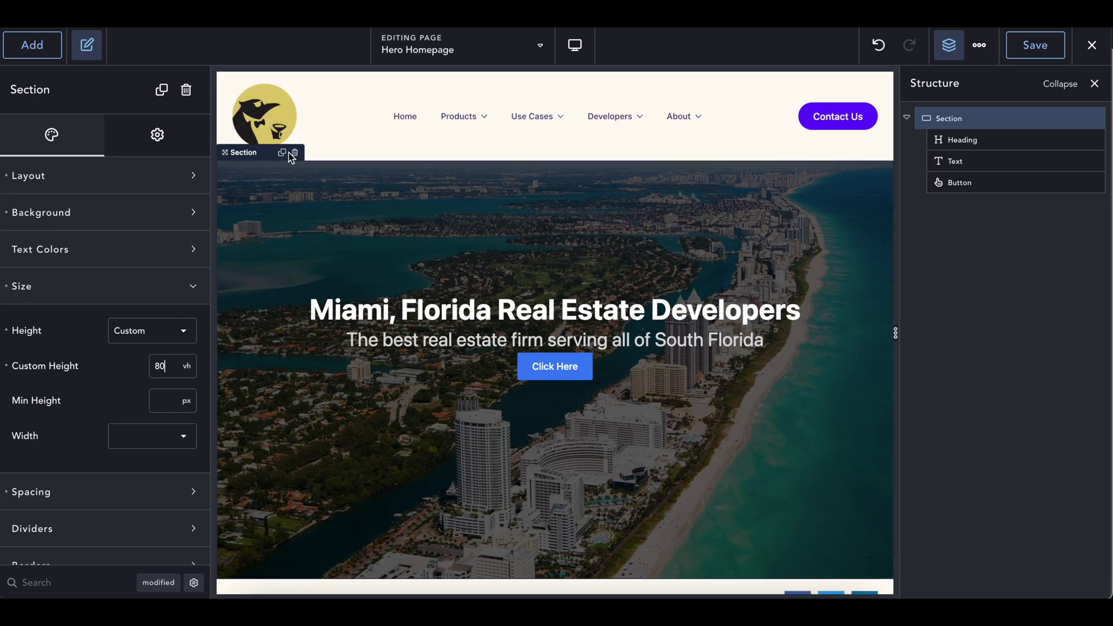
{"action": "scroll", "coordinate": [369, 185], "scroll_direction": "down", "scroll_amount": 1}
{"action": "scroll", "coordinate": [360, 185], "scroll_direction": "up", "scroll_amount": 1}
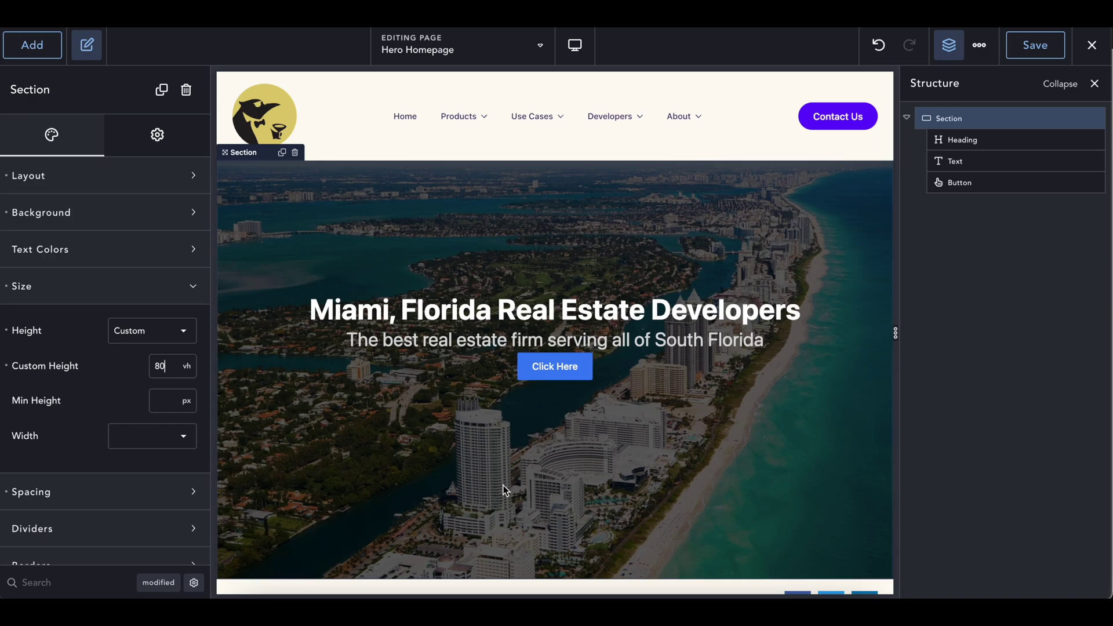
Step: Try a custom height of 85 vh for the hero section and return it to 80 vh
{"action": "key", "text": "BackSpace"}
{"action": "type", "text": "5"}
{"action": "scroll", "coordinate": [297, 423], "scroll_direction": "down", "scroll_amount": 1}
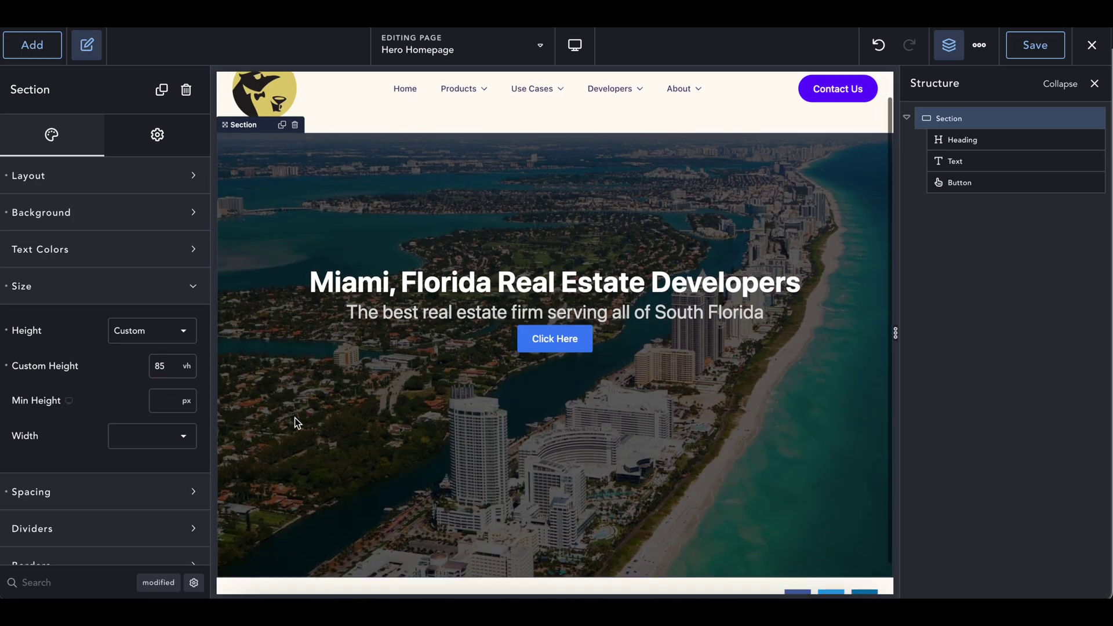
{"action": "scroll", "coordinate": [297, 423], "scroll_direction": "up", "scroll_amount": 1}
{"action": "key", "text": "BackSpace"}
{"action": "type", "text": "0"}
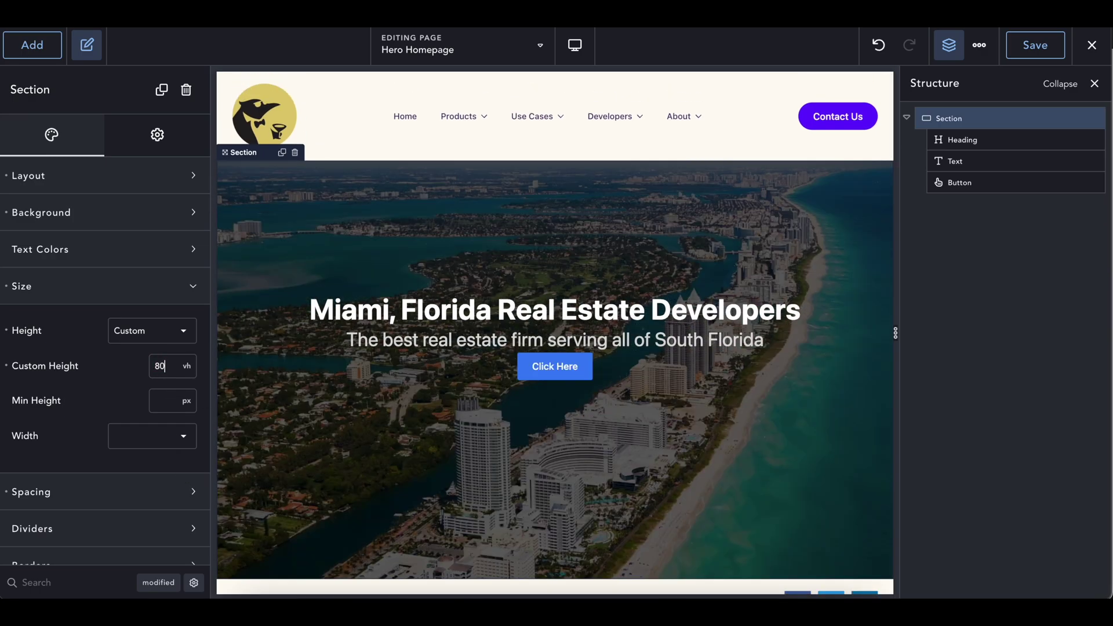
{"action": "left_click", "coordinate": [561, 376]}
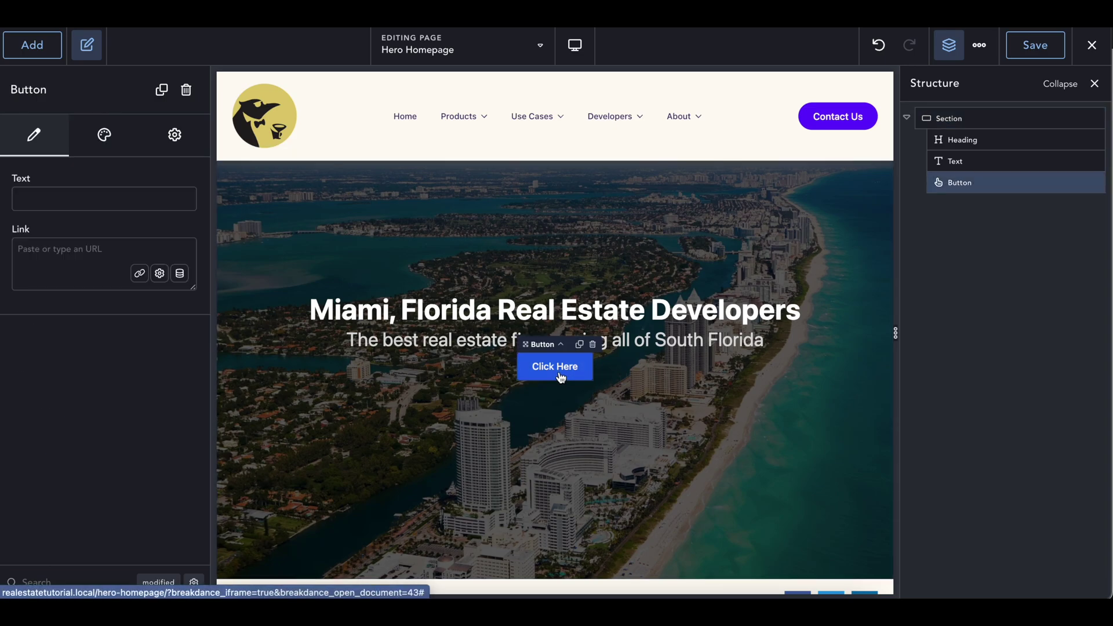
{"action": "left_click", "coordinate": [586, 278]}
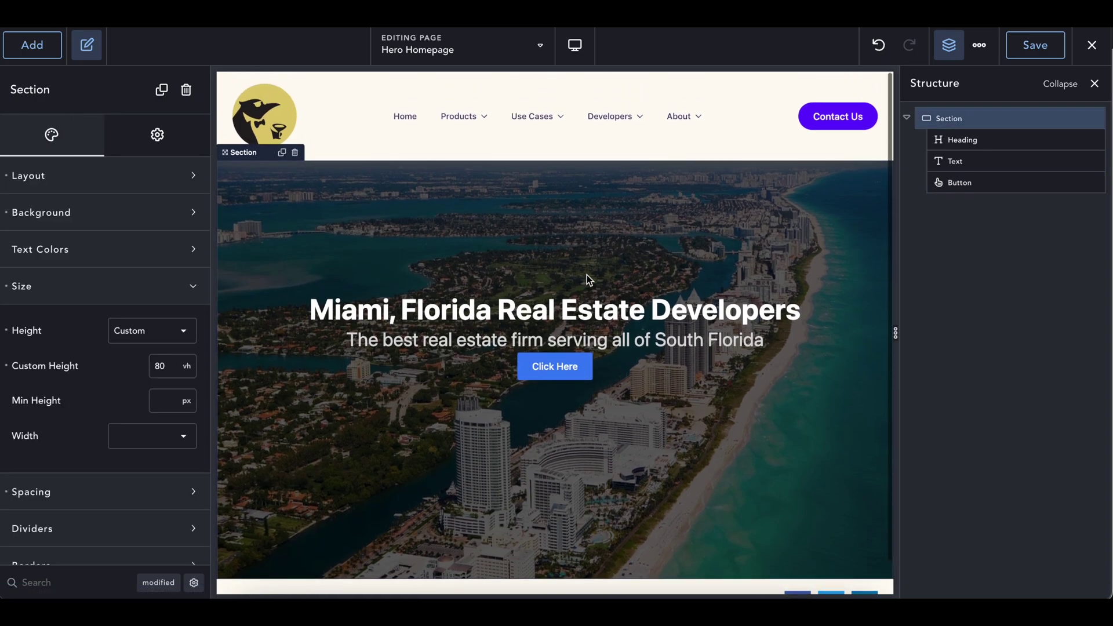
{"action": "left_click", "coordinate": [584, 324]}
{"action": "left_click", "coordinate": [616, 342]}
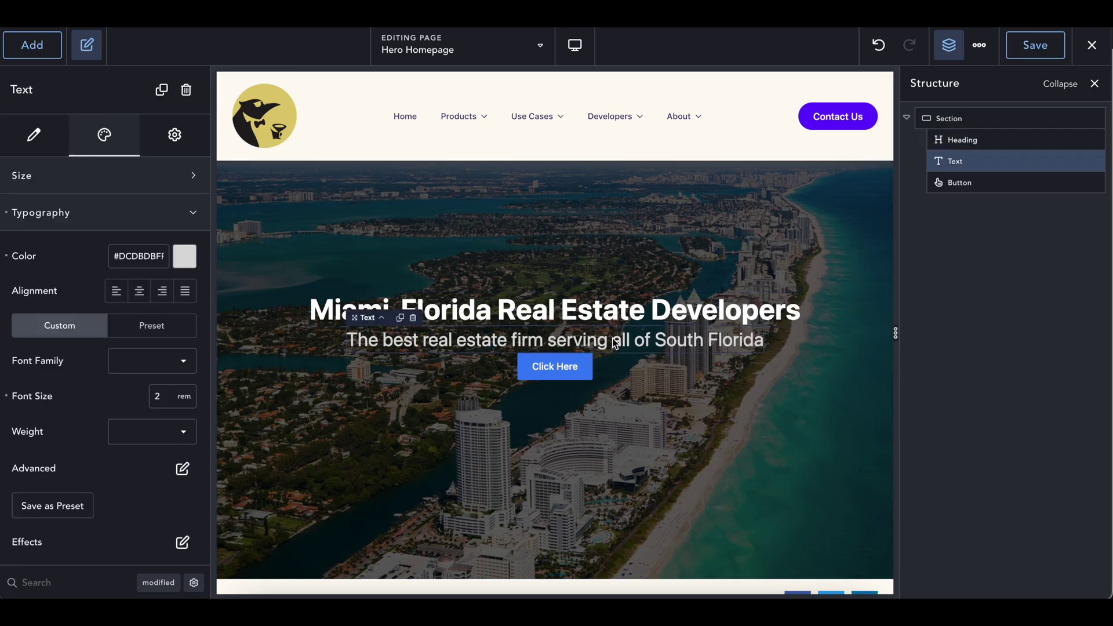
{"action": "left_click", "coordinate": [662, 371]}
Step: Set the bottom margin of the hero text below the heading to 20 px
{"action": "left_click", "coordinate": [611, 342]}
{"action": "scroll", "coordinate": [75, 342], "scroll_direction": "down", "scroll_amount": 2}
{"action": "left_click", "coordinate": [60, 547]}
{"action": "scroll", "coordinate": [61, 545], "scroll_direction": "down", "scroll_amount": 4}
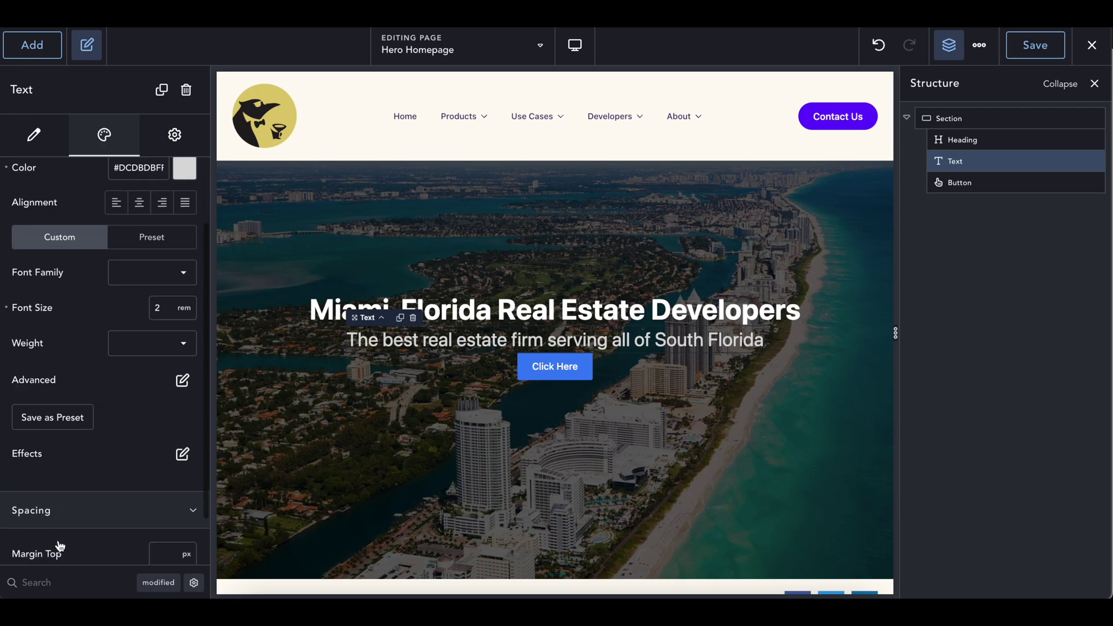
{"action": "left_click", "coordinate": [169, 532]}
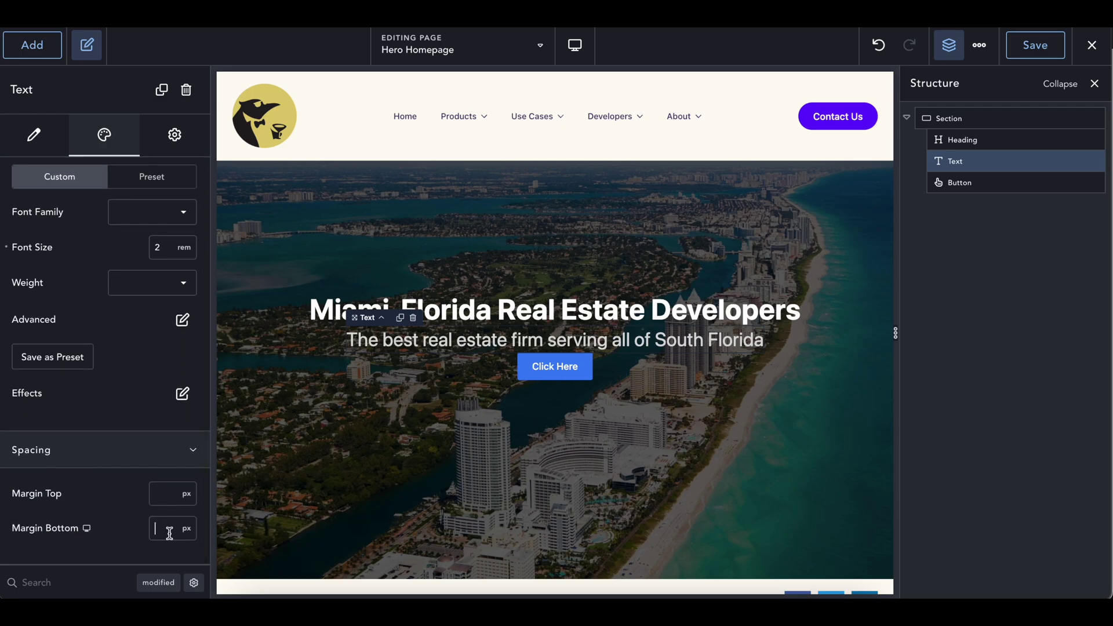
{"action": "type", "text": "20"}
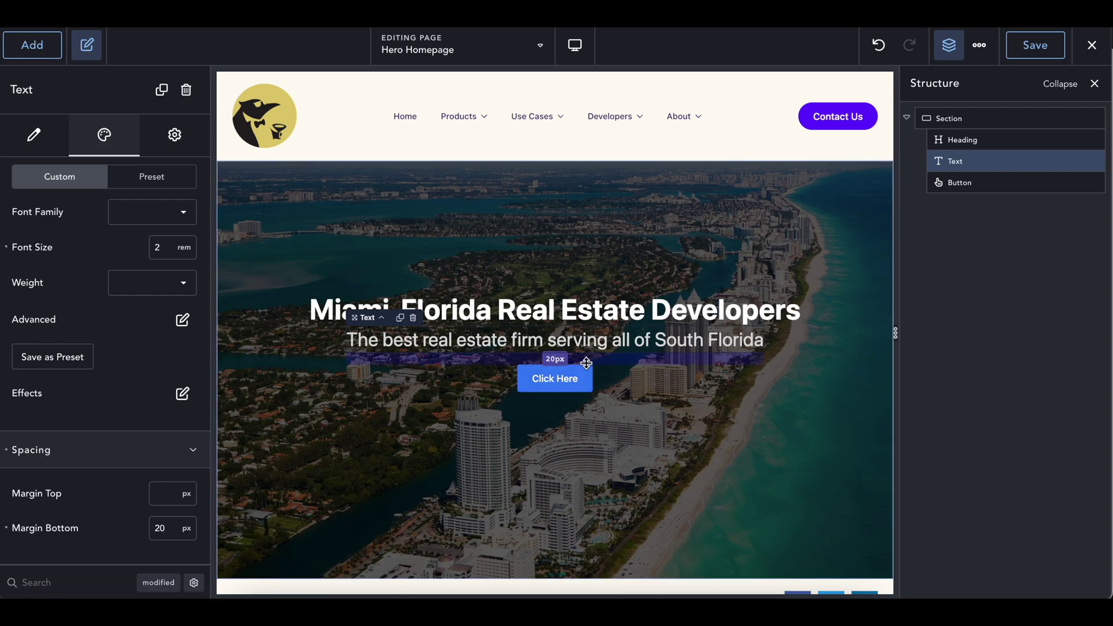
{"action": "left_click", "coordinate": [510, 524]}
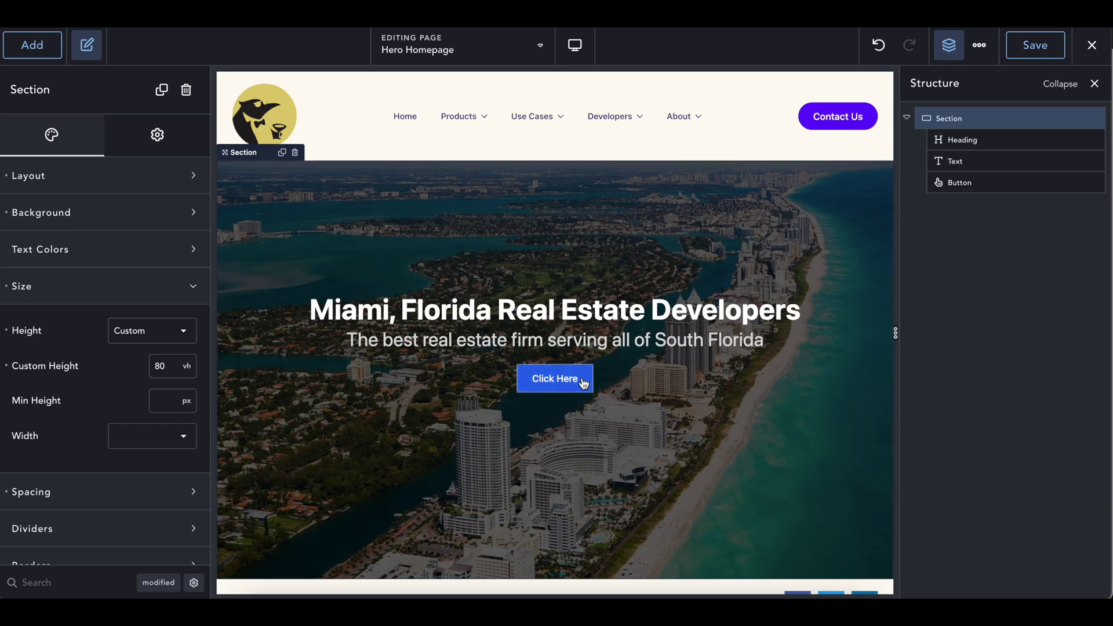
Step: Increase the hero text's bottom margin to 40 px to separate it further from the button
{"action": "left_click", "coordinate": [572, 346]}
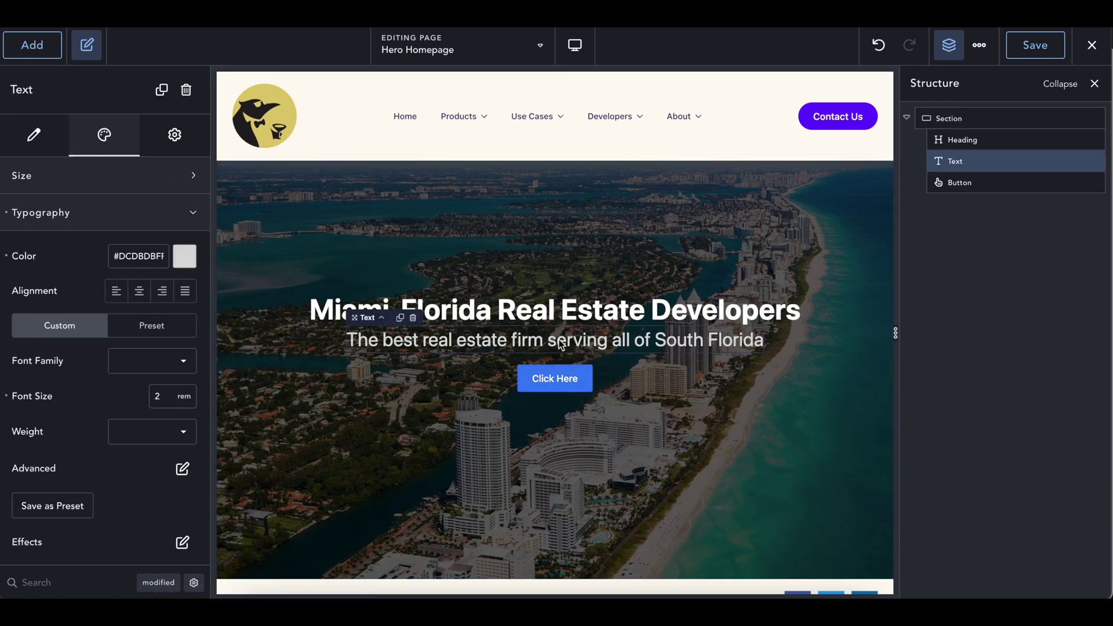
{"action": "scroll", "coordinate": [165, 471], "scroll_direction": "down", "scroll_amount": 3}
{"action": "left_click", "coordinate": [168, 526]}
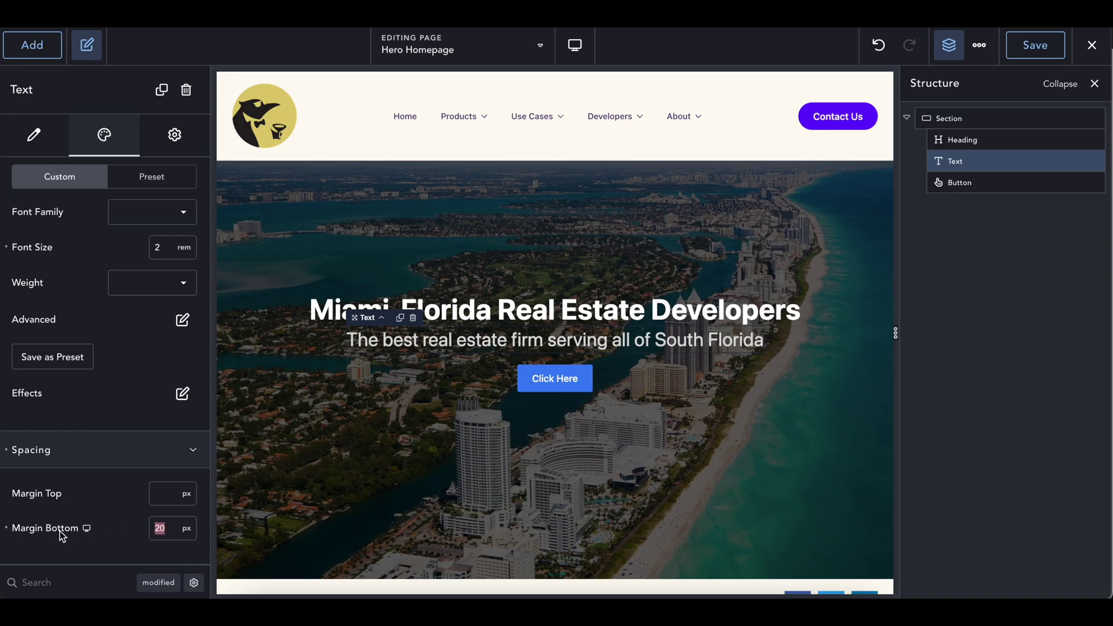
{"action": "scroll", "coordinate": [60, 528], "scroll_direction": "up", "scroll_amount": 3}
{"action": "scroll", "coordinate": [61, 528], "scroll_direction": "down", "scroll_amount": 3}
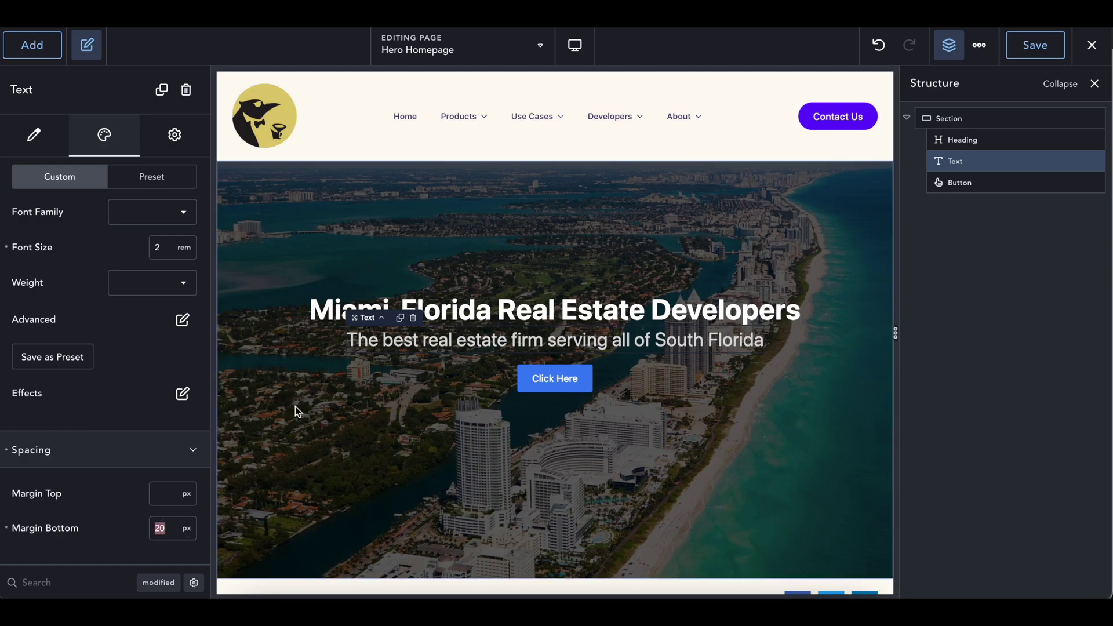
{"action": "type", "text": "40"}
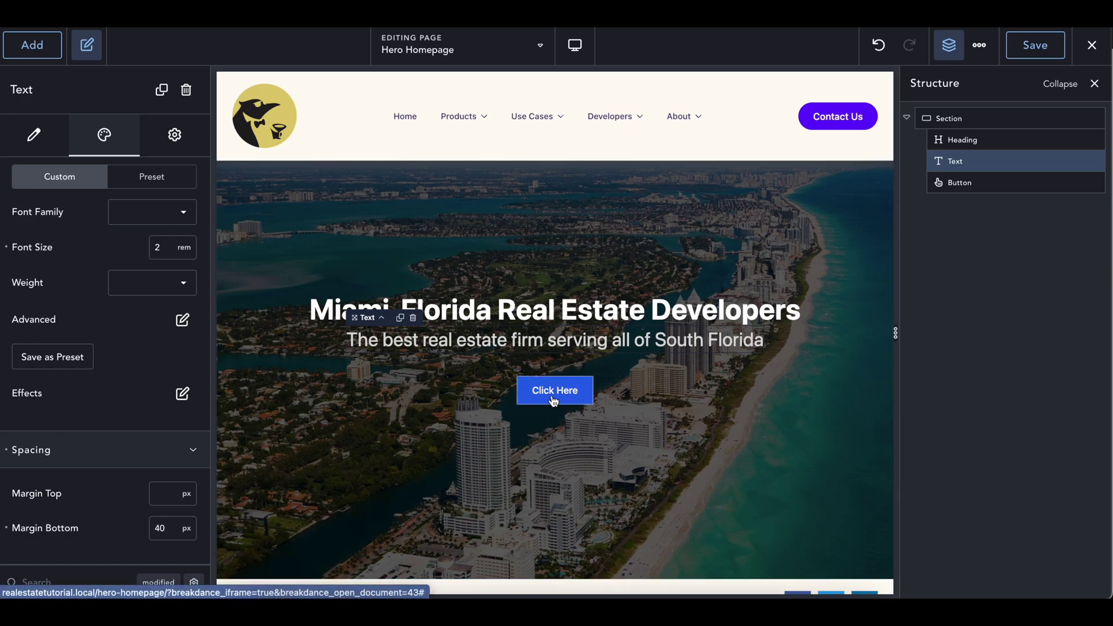
{"action": "scroll", "coordinate": [102, 310], "scroll_direction": "up", "scroll_amount": 3}
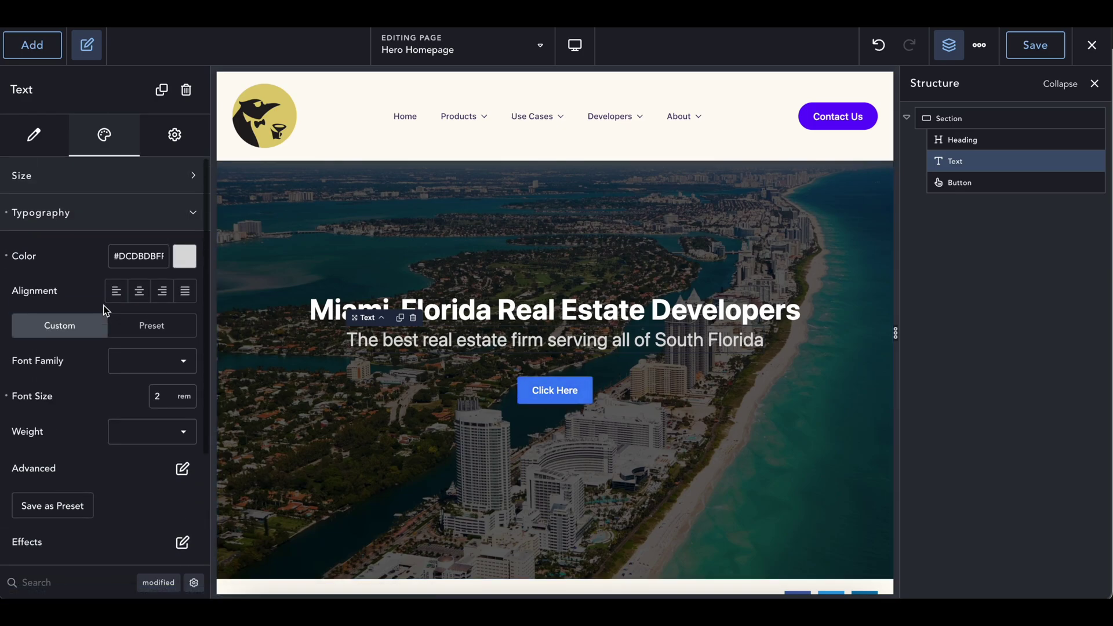
Step: Set the hero button's text to "Learn More" and its link to /contact
{"action": "left_click", "coordinate": [974, 182]}
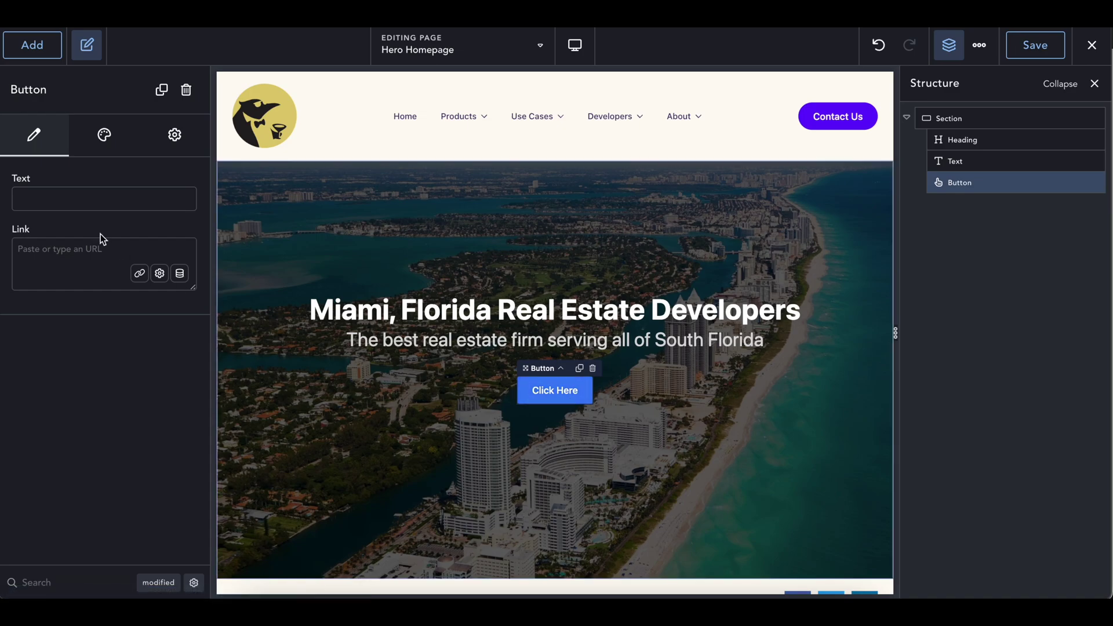
{"action": "type", "text": "Learn More"}
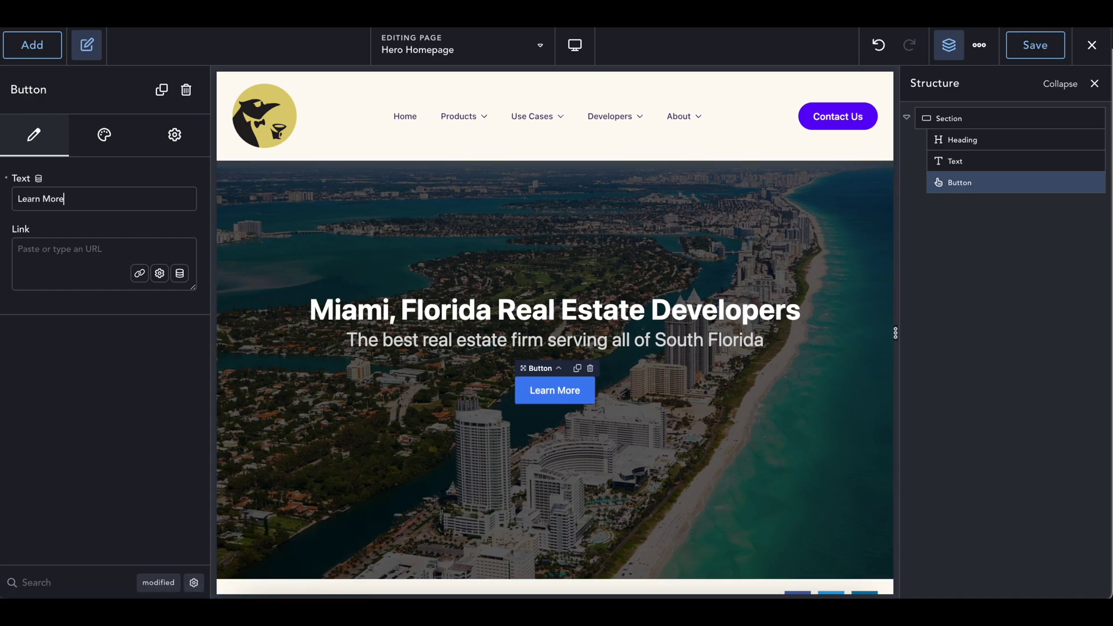
{"action": "key", "text": "ctrl+a"}
{"action": "left_click", "coordinate": [69, 256]}
{"action": "type", "text": "/contact"}
{"action": "key", "text": "ctrl+a"}
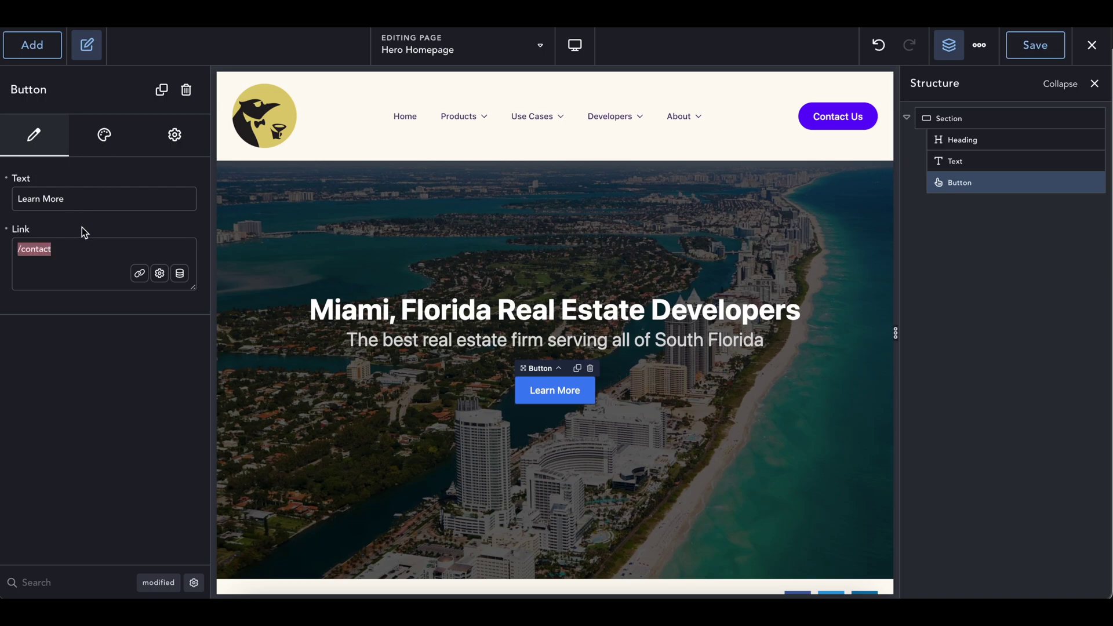
{"action": "key", "text": "Right"}
Step: Switch the hero button to the Custom style and give it a solid muted purple background, #4E436B
{"action": "left_click", "coordinate": [101, 145]}
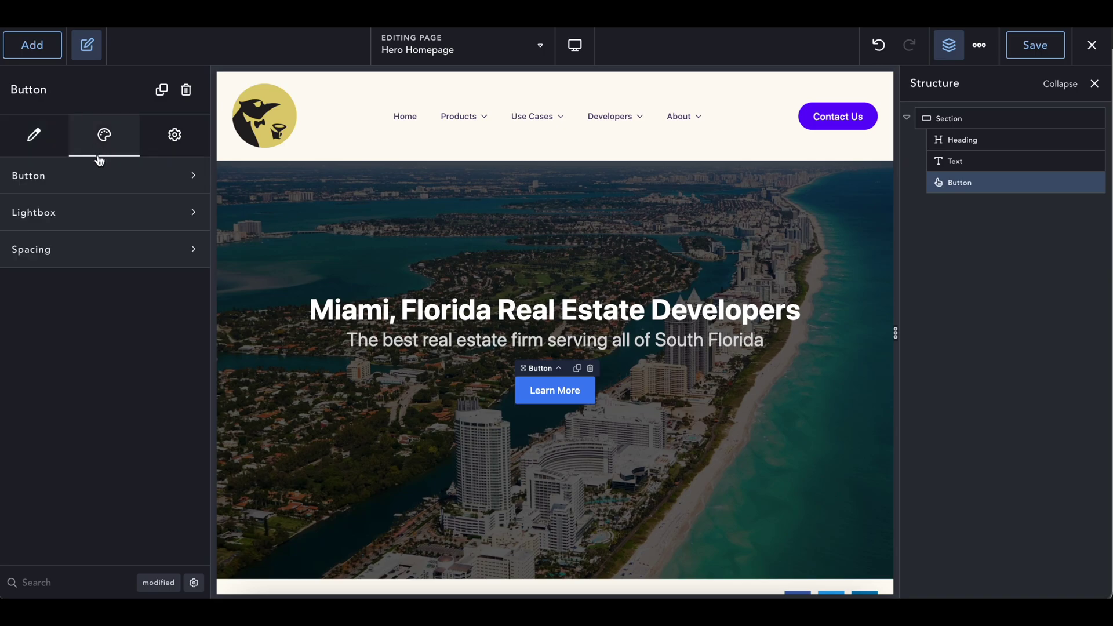
{"action": "left_click", "coordinate": [99, 185]}
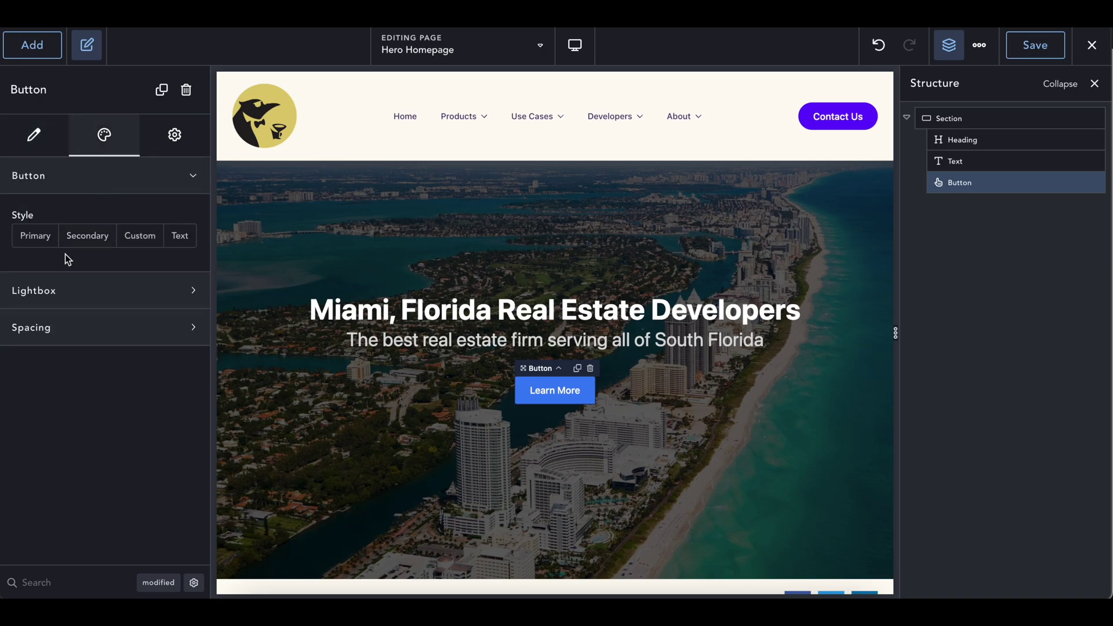
{"action": "left_click", "coordinate": [150, 245]}
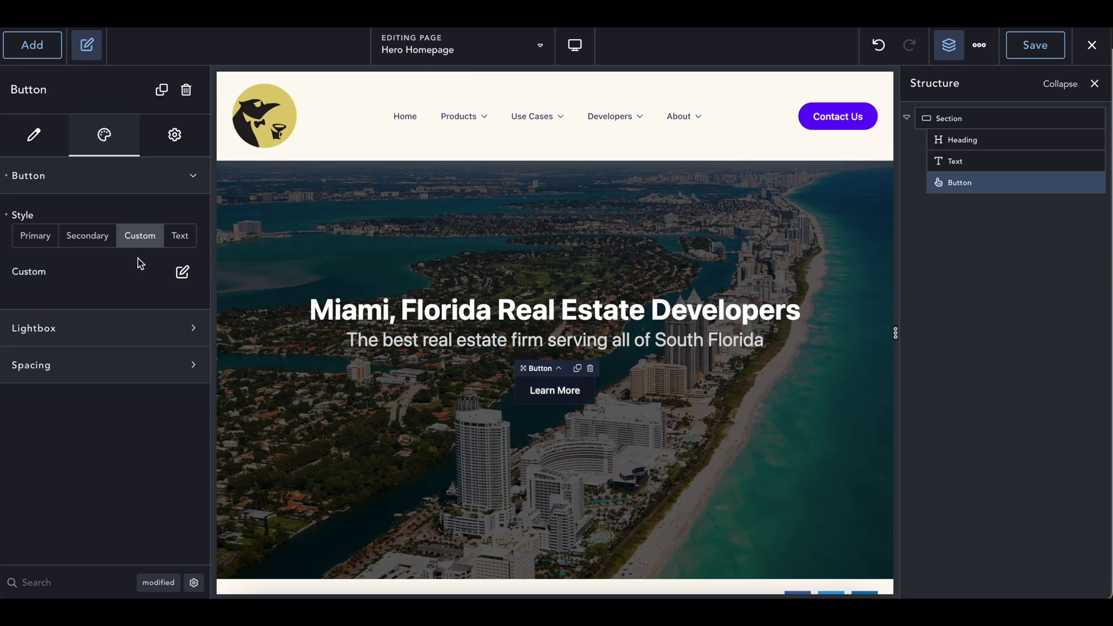
{"action": "left_click", "coordinate": [181, 272]}
{"action": "left_click", "coordinate": [169, 378]}
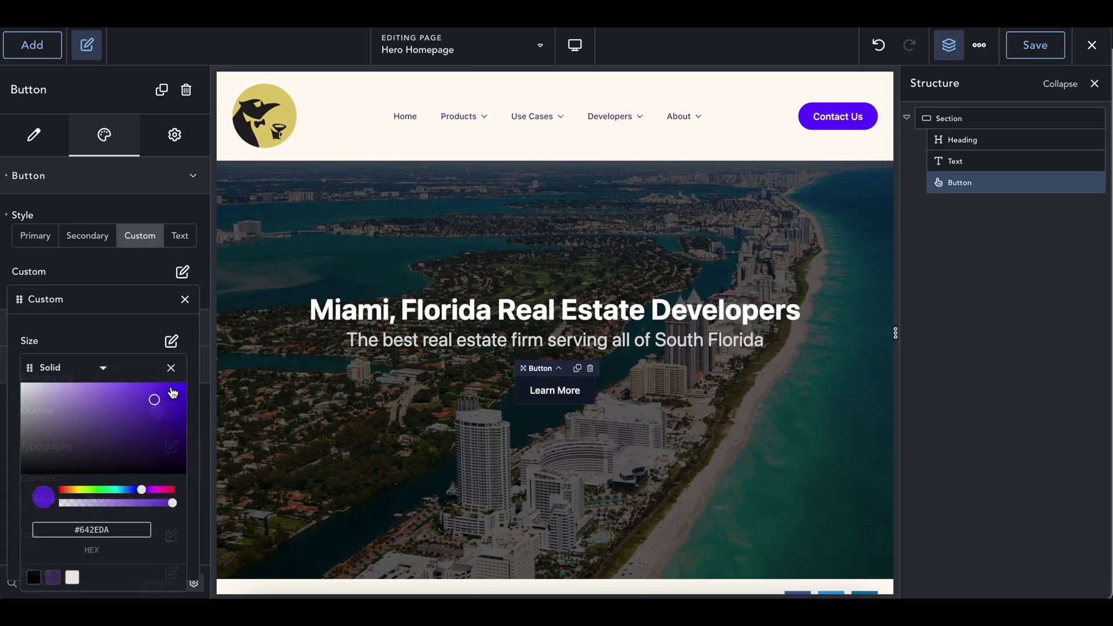
{"action": "mouse_move", "coordinate": [105, 415]}
{"action": "left_mouse_down"}
{"action": "mouse_move", "coordinate": [75, 398]}
{"action": "mouse_move", "coordinate": [85, 441]}
{"action": "left_mouse_up"}
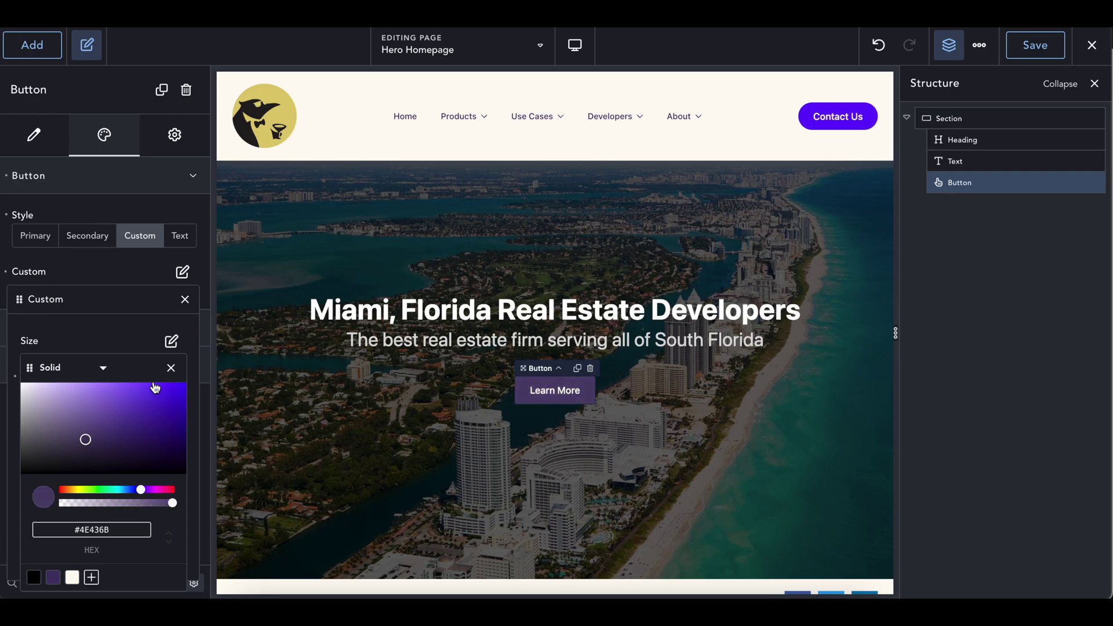
{"action": "left_click", "coordinate": [171, 367]}
Step: Set the custom-styled hero button's size to Large
{"action": "scroll", "coordinate": [120, 465], "scroll_direction": "down", "scroll_amount": 1}
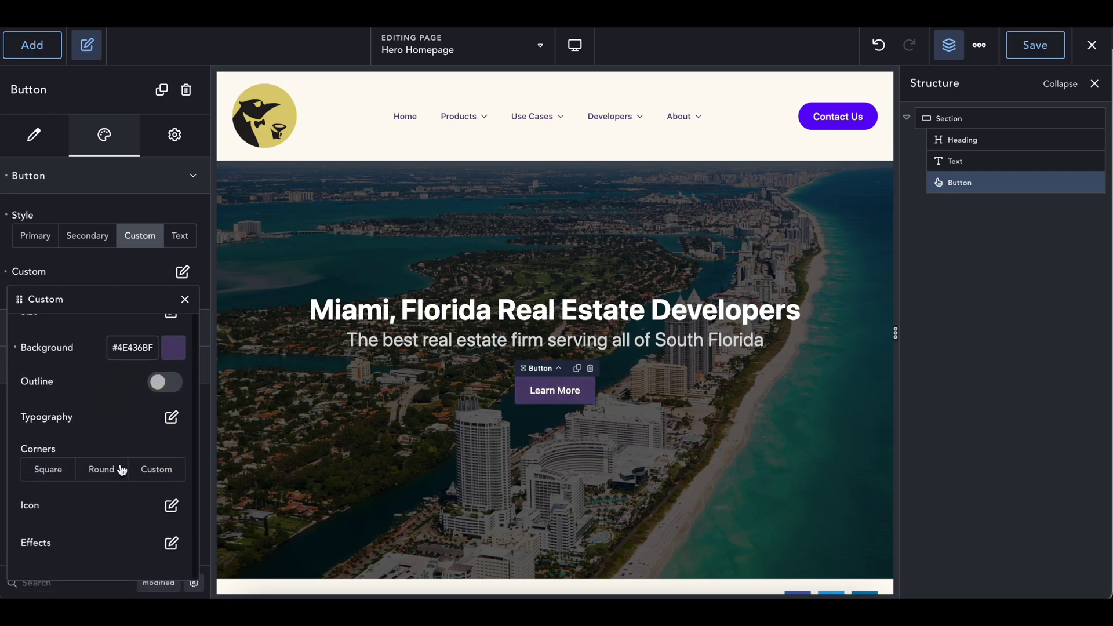
{"action": "scroll", "coordinate": [122, 469], "scroll_direction": "up", "scroll_amount": 1}
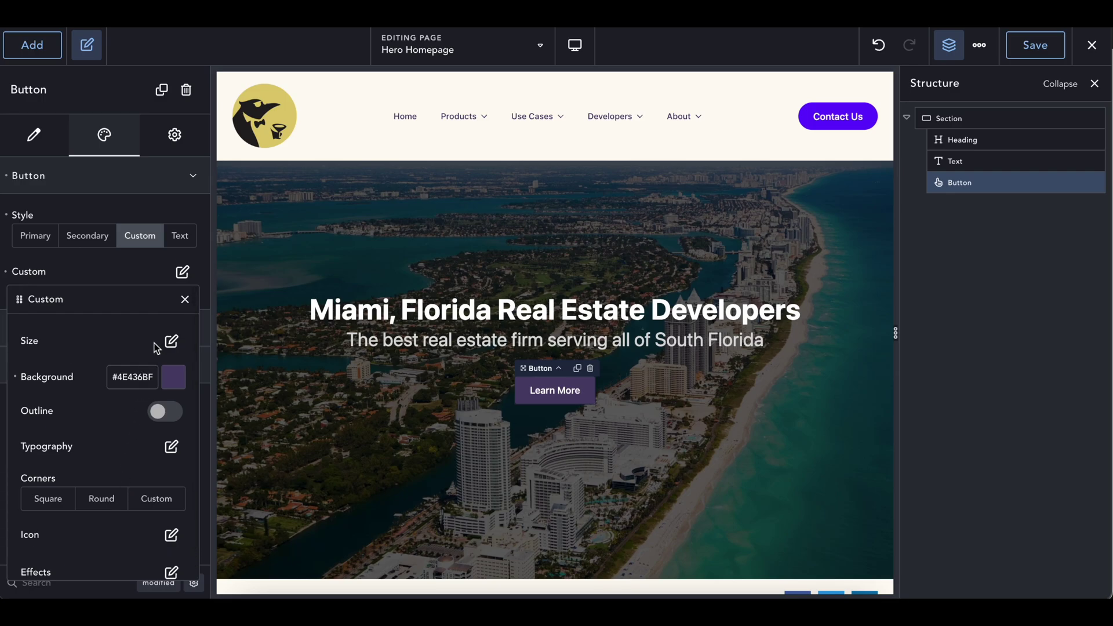
{"action": "left_click", "coordinate": [171, 341]}
{"action": "left_click", "coordinate": [153, 373]}
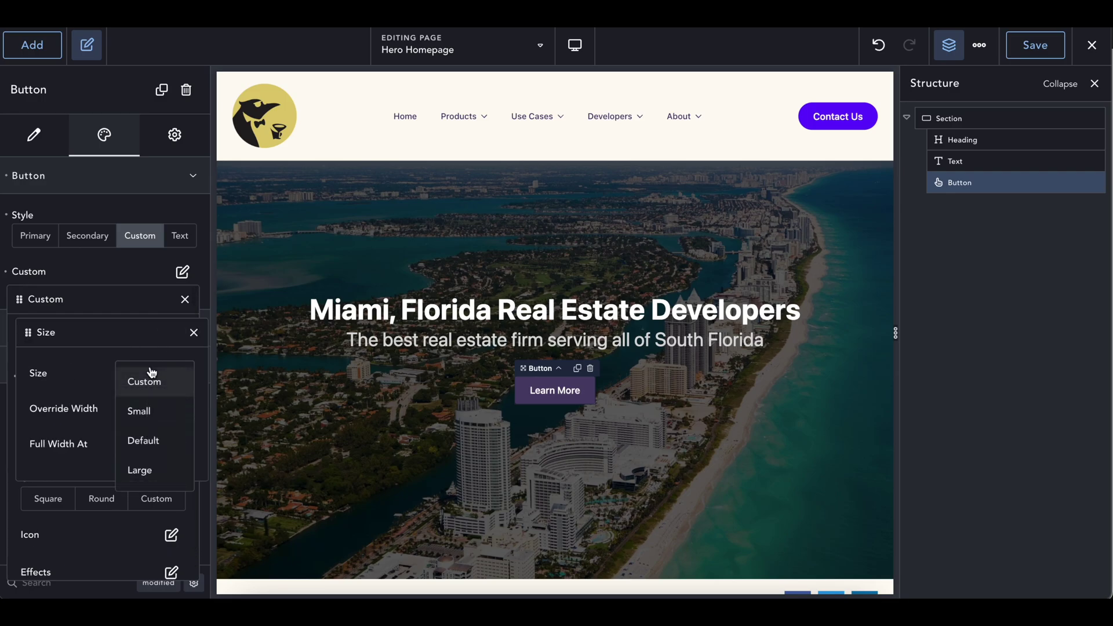
{"action": "left_click", "coordinate": [148, 474]}
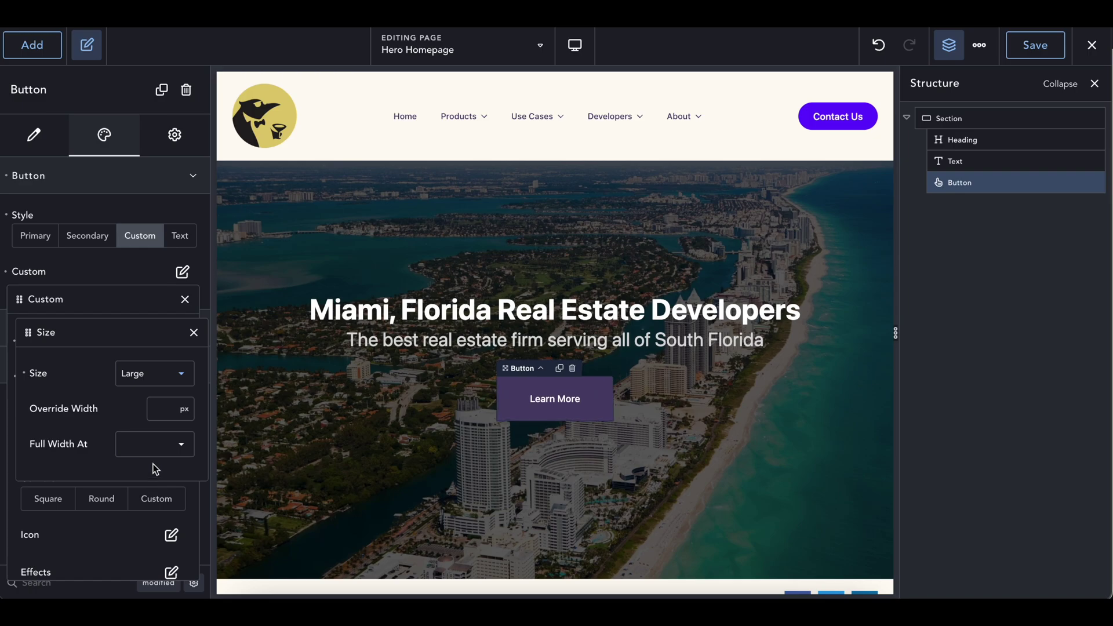
{"action": "left_click", "coordinate": [194, 332]}
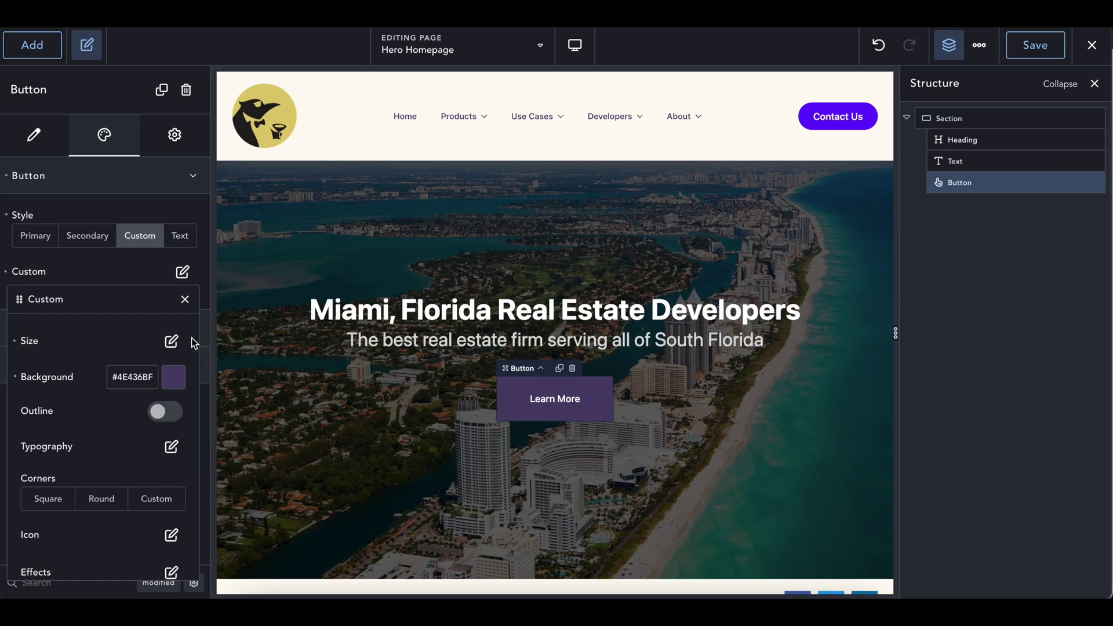
Step: Set the hero button's typography font size to 2 rem
{"action": "scroll", "coordinate": [162, 380], "scroll_direction": "down", "scroll_amount": 1}
{"action": "left_click", "coordinate": [172, 416]}
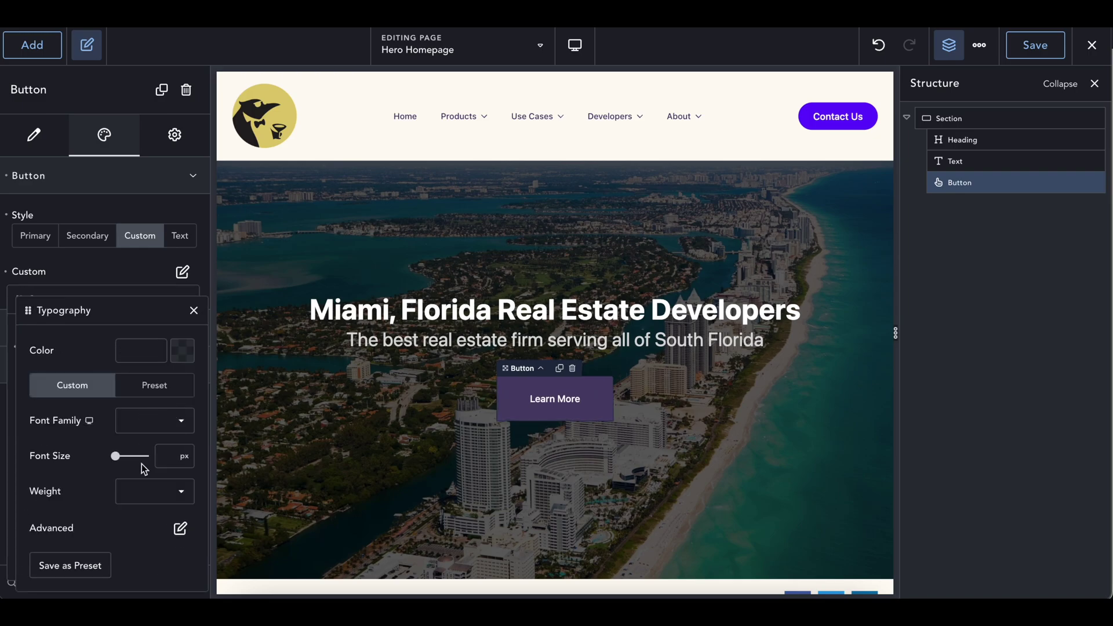
{"action": "left_click", "coordinate": [163, 456]}
{"action": "type", "text": "2"}
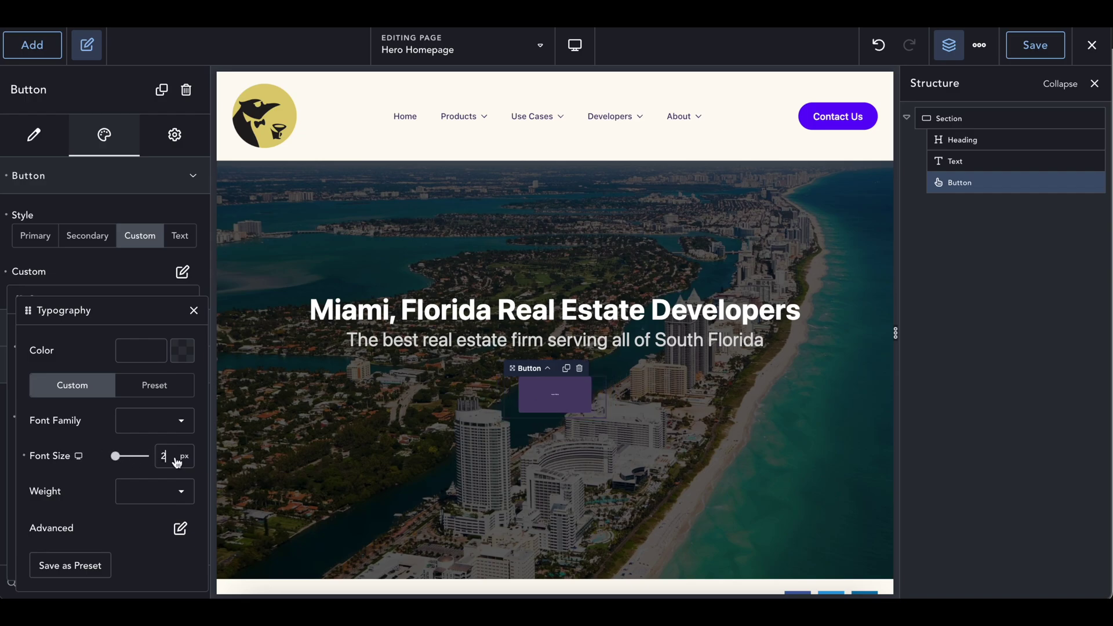
{"action": "left_click", "coordinate": [185, 456]}
{"action": "left_click", "coordinate": [186, 454]}
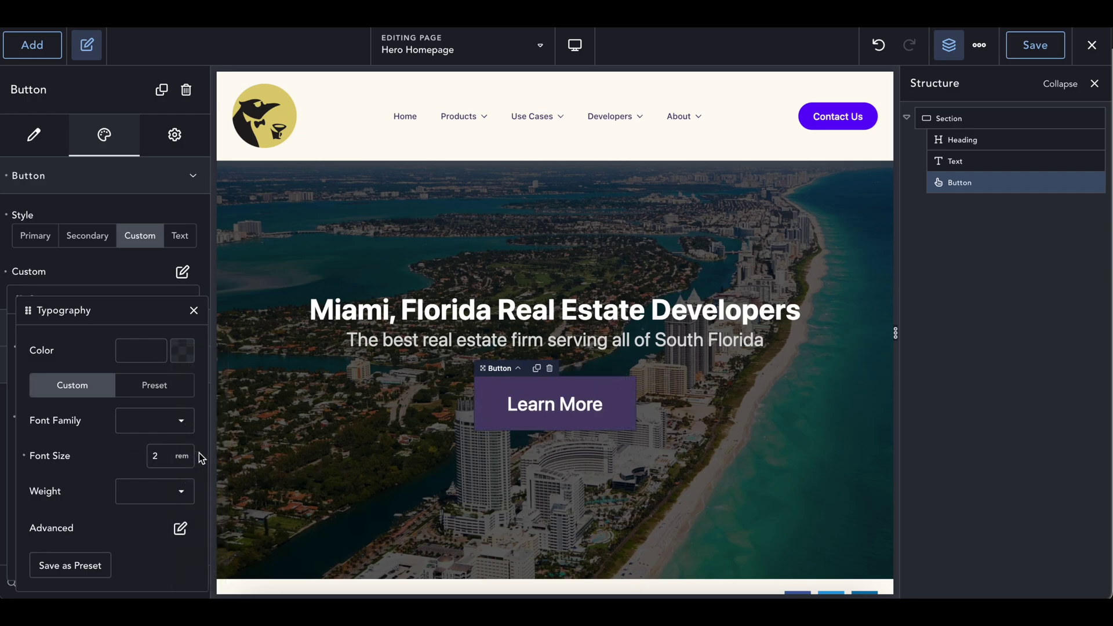
Step: Set the hero button's typography font size to 1.5 rem and save the page
{"action": "double_click", "coordinate": [156, 456]}
{"action": "type", "text": "1.5"}
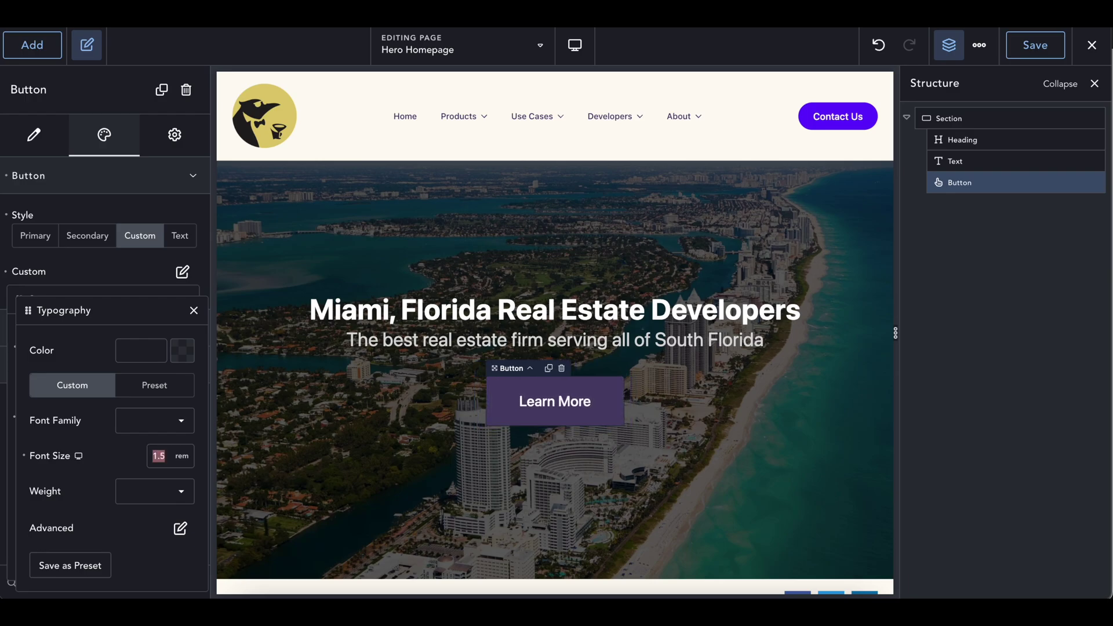
{"action": "left_click", "coordinate": [195, 310]}
{"action": "left_click", "coordinate": [650, 274]}
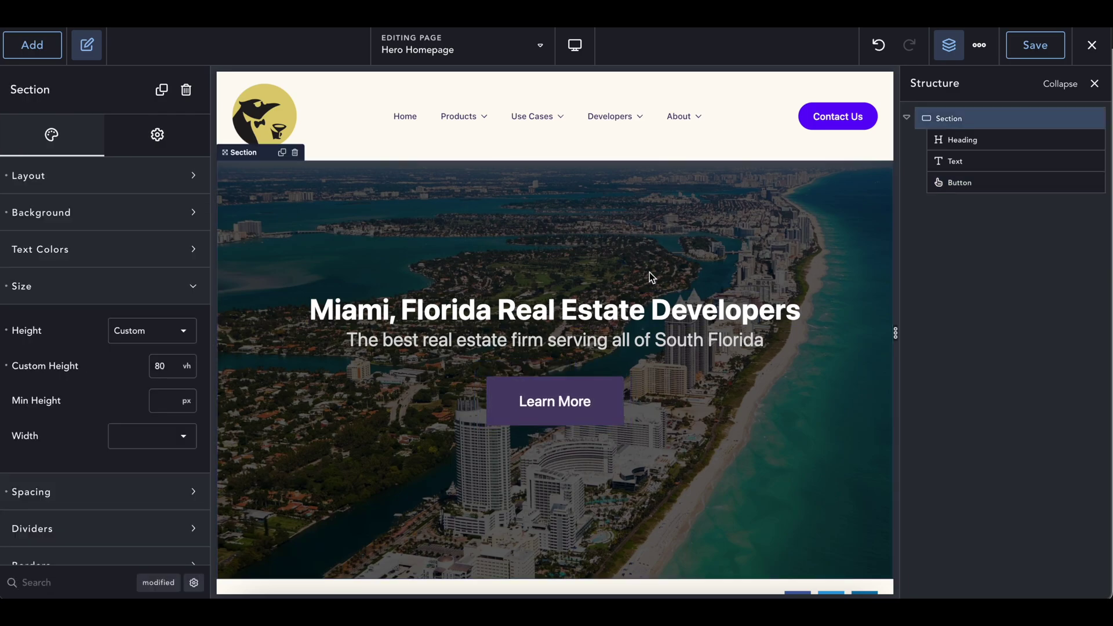
{"action": "left_click", "coordinate": [1031, 51]}
Step: Preview the page at the Phone Portrait breakpoint and examine how the hero section fits from header to footer
{"action": "left_click", "coordinate": [561, 43]}
{"action": "left_click", "coordinate": [605, 261]}
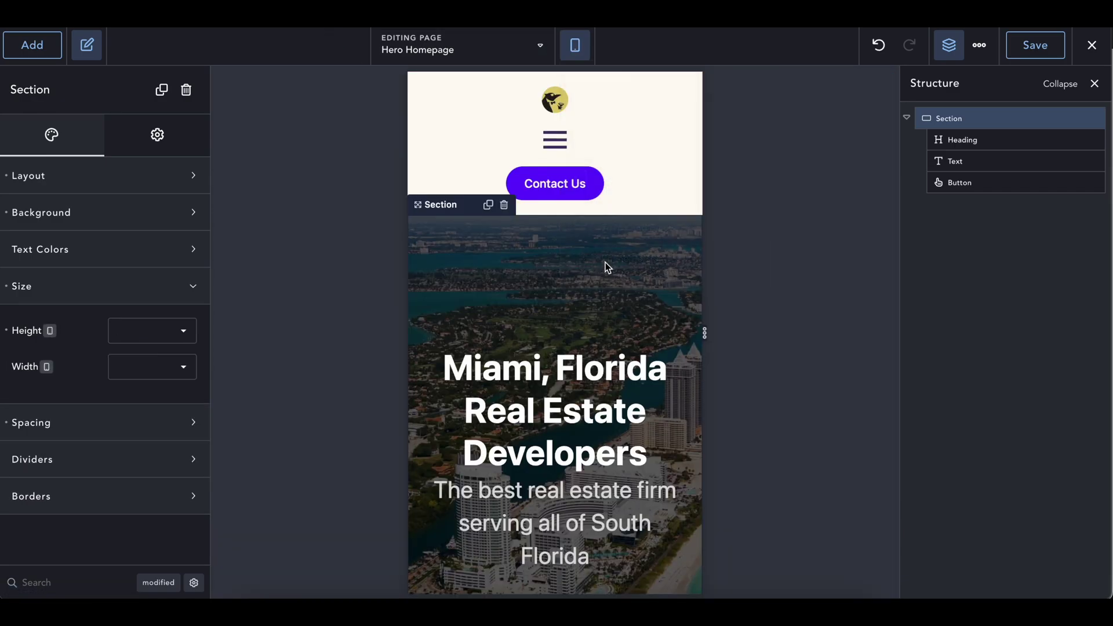
{"action": "scroll", "coordinate": [616, 300], "scroll_direction": "down", "scroll_amount": 1}
{"action": "scroll", "coordinate": [616, 301], "scroll_direction": "up", "scroll_amount": 1}
{"action": "scroll", "coordinate": [616, 300], "scroll_direction": "down", "scroll_amount": 3}
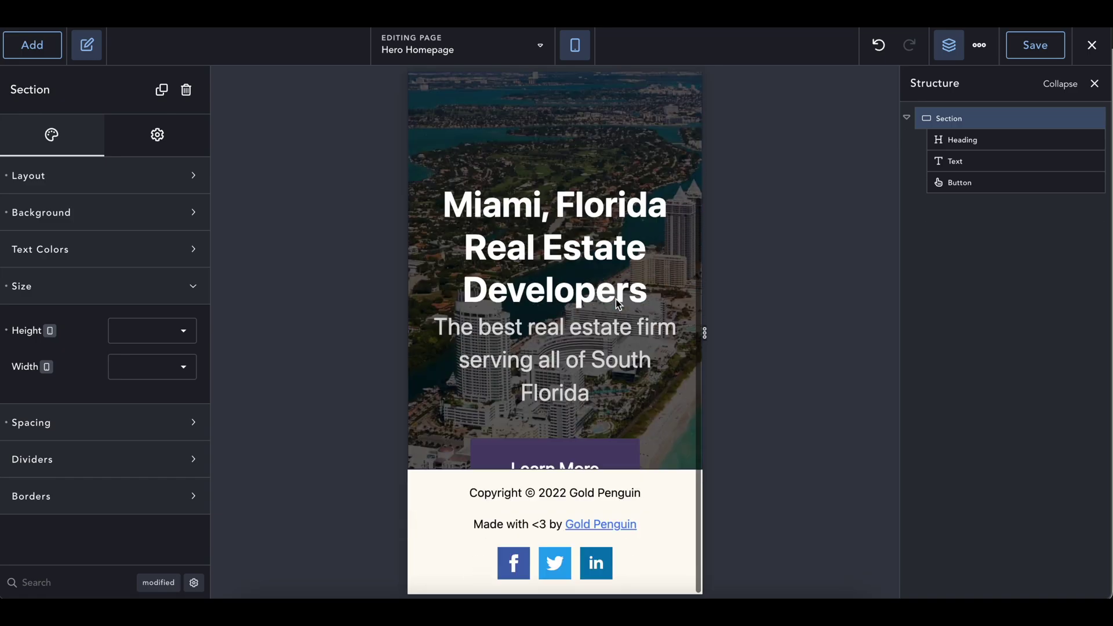
{"action": "scroll", "coordinate": [522, 446], "scroll_direction": "up", "scroll_amount": 5}
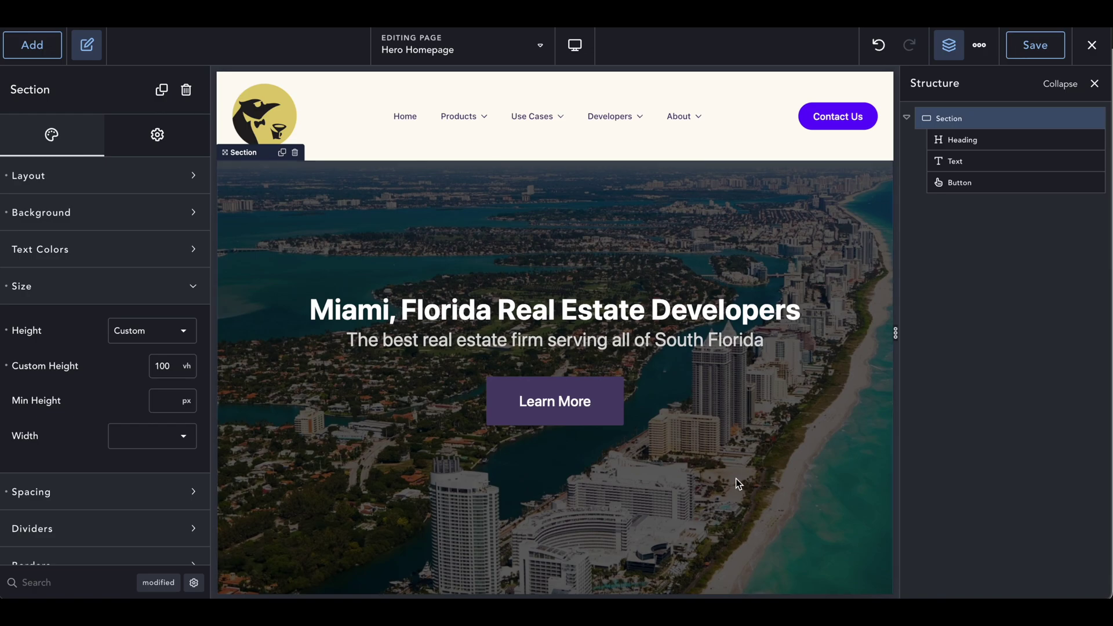
Step: Set the hero section's custom height to 100 vh, check it at the Phone Portrait breakpoint and return to Desktop
{"action": "left_click_drag", "start_coordinate": [168, 367], "coordinate": [162, 367]}
{"action": "left_click", "coordinate": [575, 45]}
{"action": "left_click", "coordinate": [590, 266]}
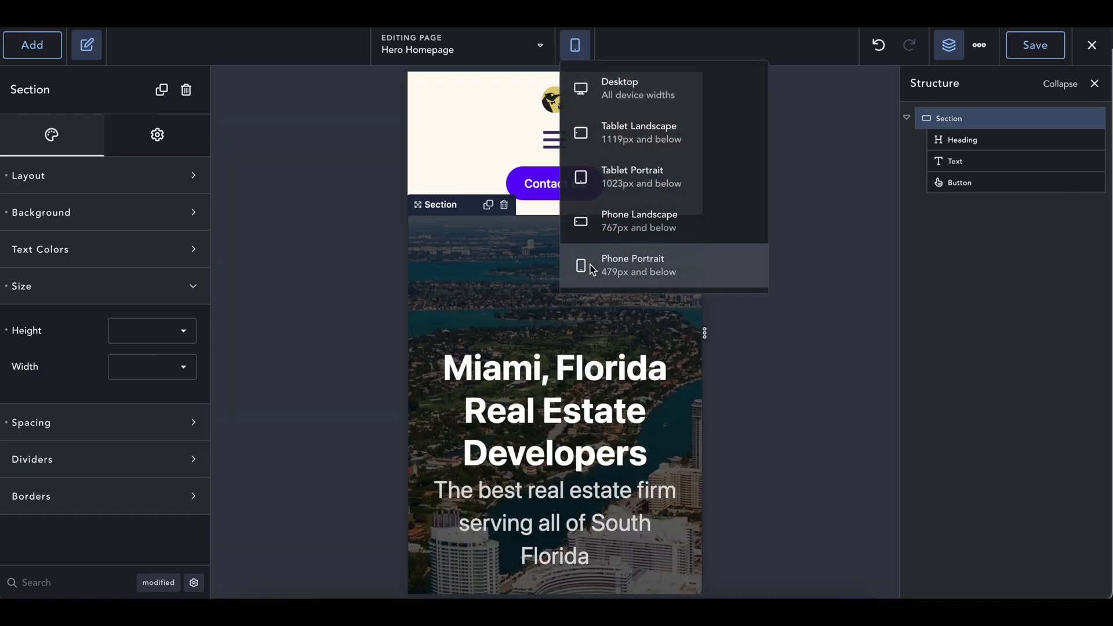
{"action": "scroll", "coordinate": [590, 268], "scroll_direction": "down", "scroll_amount": 3}
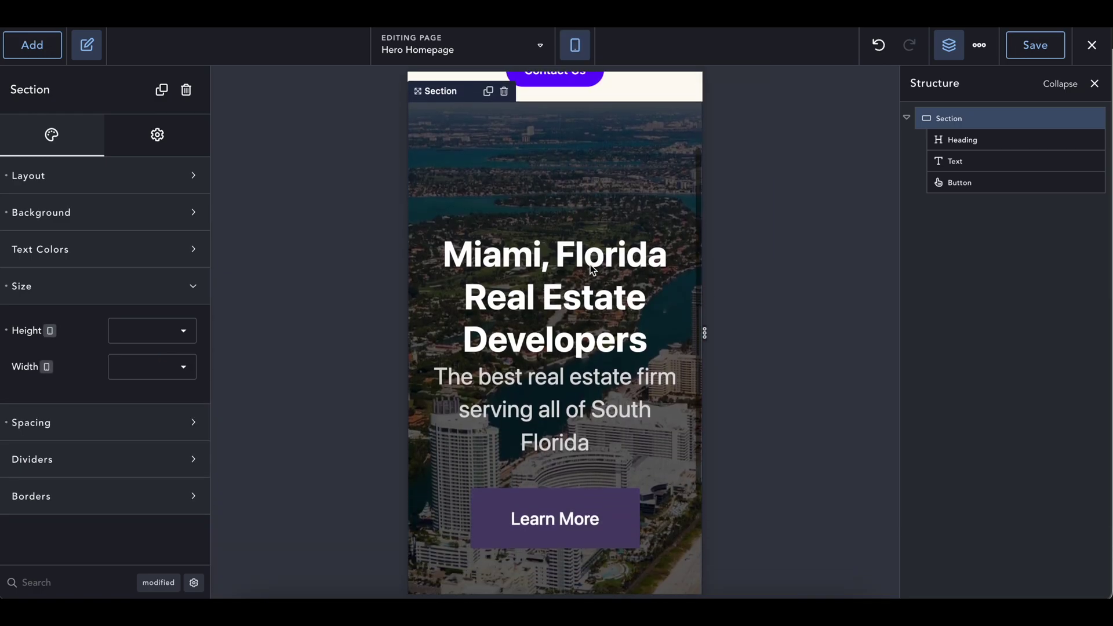
{"action": "scroll", "coordinate": [592, 268], "scroll_direction": "up", "scroll_amount": 1}
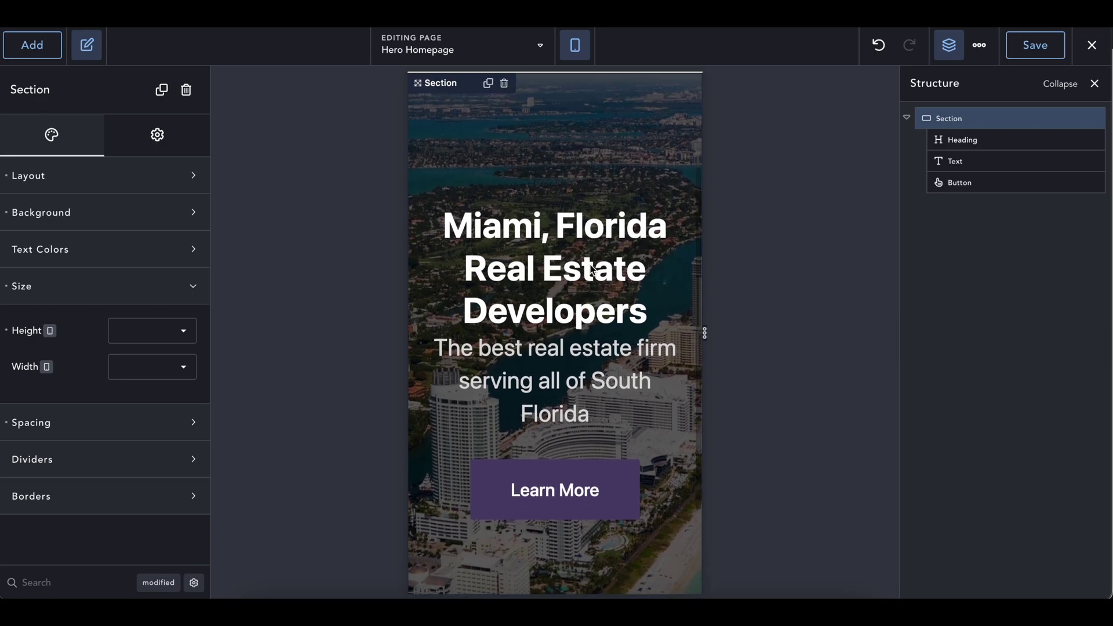
{"action": "scroll", "coordinate": [591, 270], "scroll_direction": "down", "scroll_amount": 3}
{"action": "scroll", "coordinate": [590, 269], "scroll_direction": "up", "scroll_amount": 5}
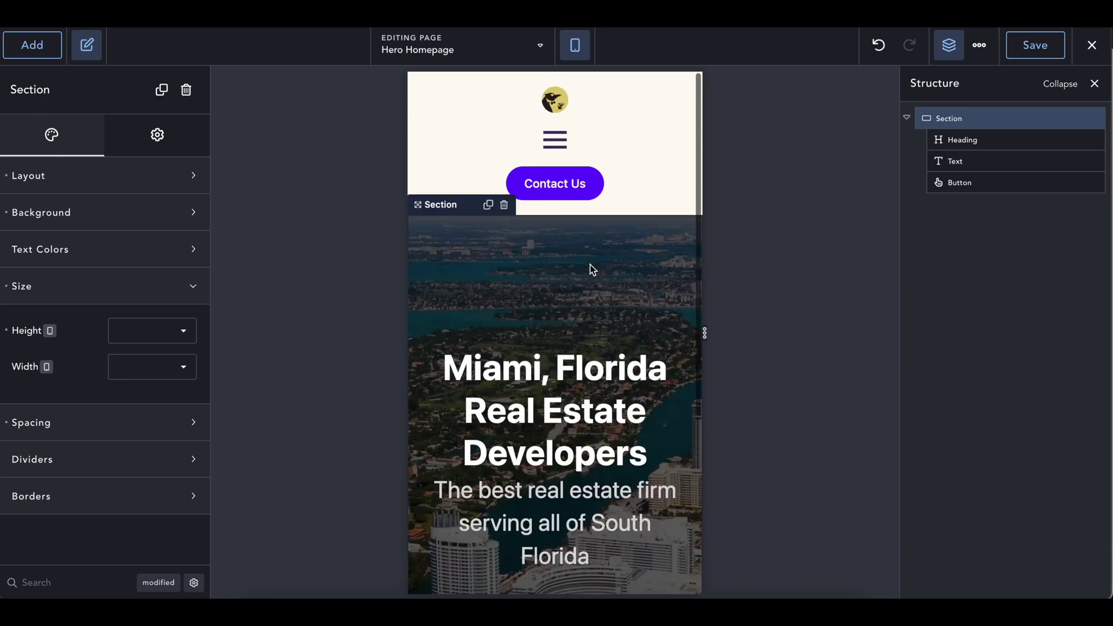
{"action": "left_click", "coordinate": [507, 47]}
{"action": "left_click", "coordinate": [575, 45]}
{"action": "left_click", "coordinate": [609, 84]}
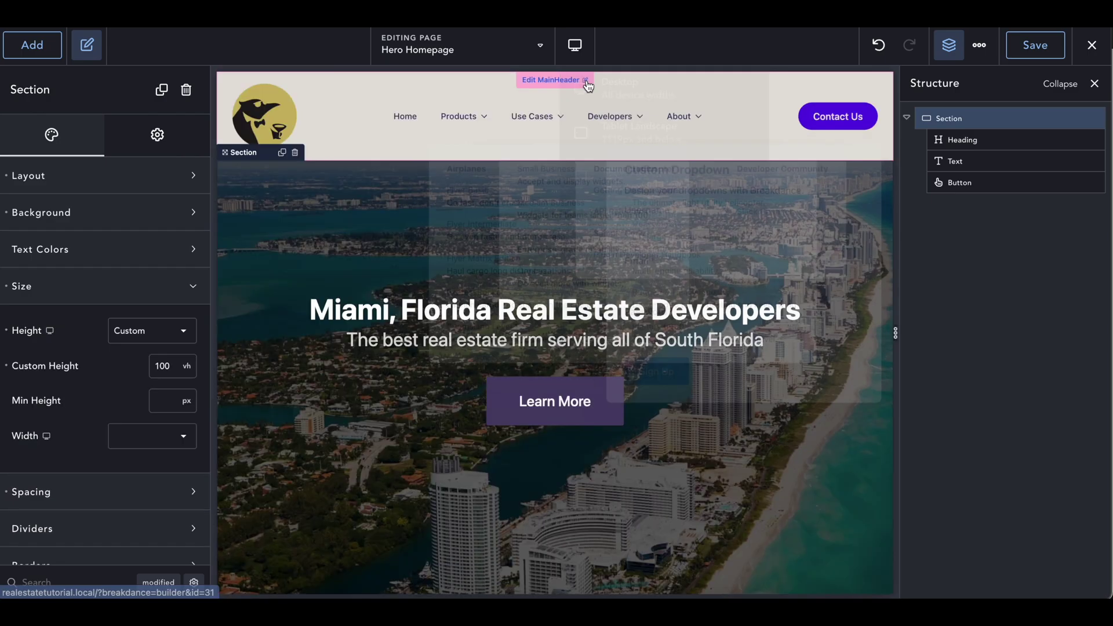
Step: Collapse the hero section in the structure tree and add a new section below it
{"action": "scroll", "coordinate": [559, 287], "scroll_direction": "down", "scroll_amount": 5}
{"action": "mouse_move", "coordinate": [972, 121]}
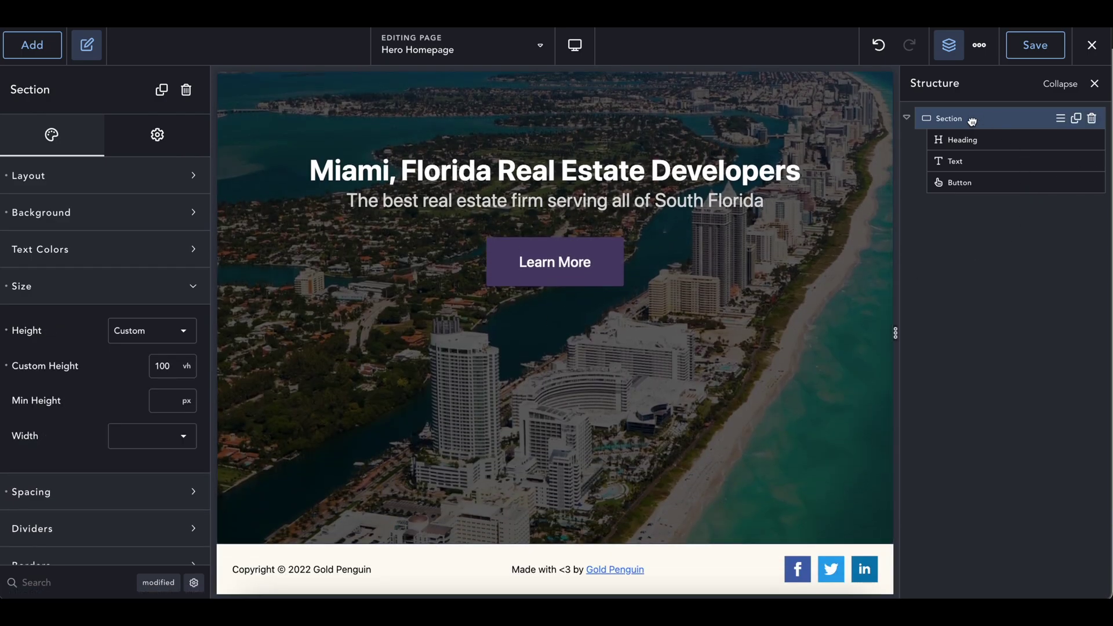
{"action": "left_click", "coordinate": [906, 118]}
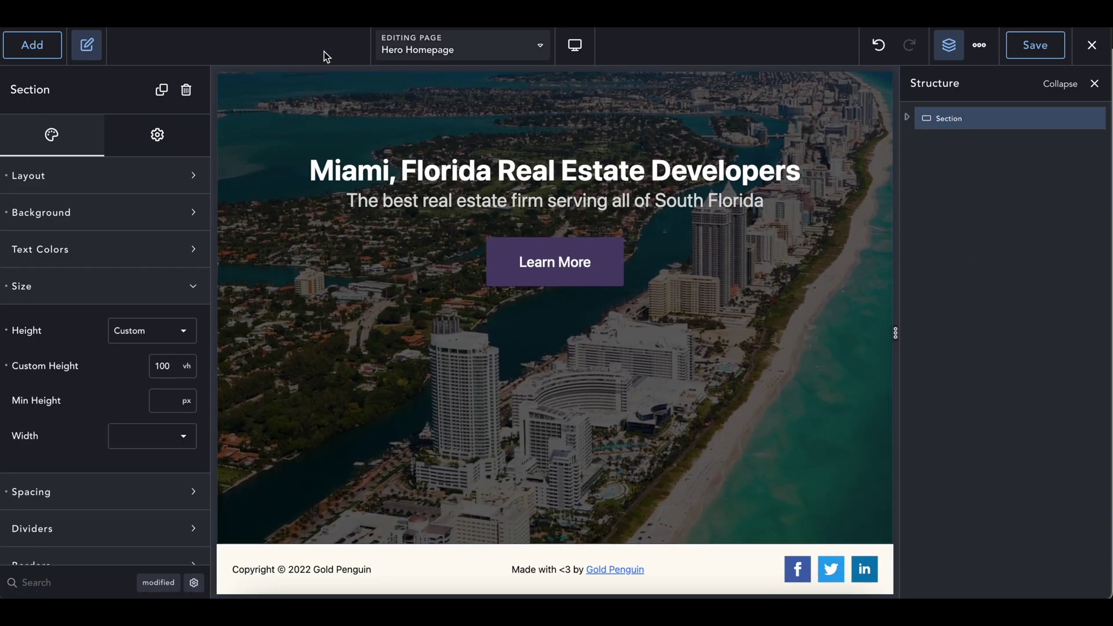
{"action": "left_click", "coordinate": [22, 47]}
{"action": "left_click", "coordinate": [56, 249]}
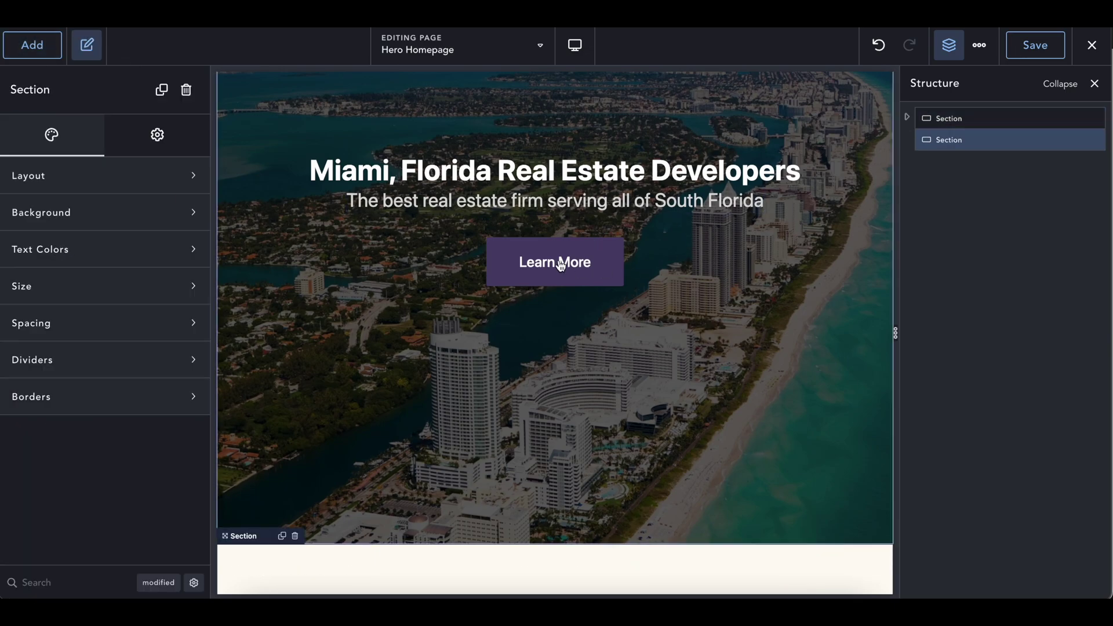
Step: Add a Heading element and a Text element inside the new empty section
{"action": "scroll", "coordinate": [541, 339], "scroll_direction": "down", "scroll_amount": 4}
{"action": "left_click", "coordinate": [556, 424]}
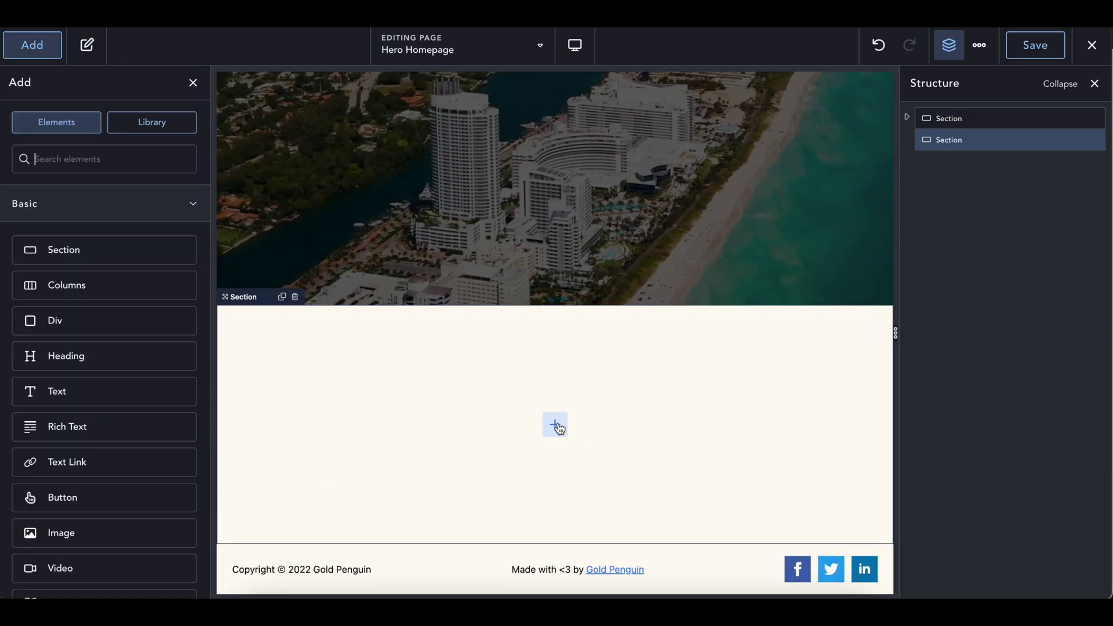
{"action": "left_click", "coordinate": [138, 363]}
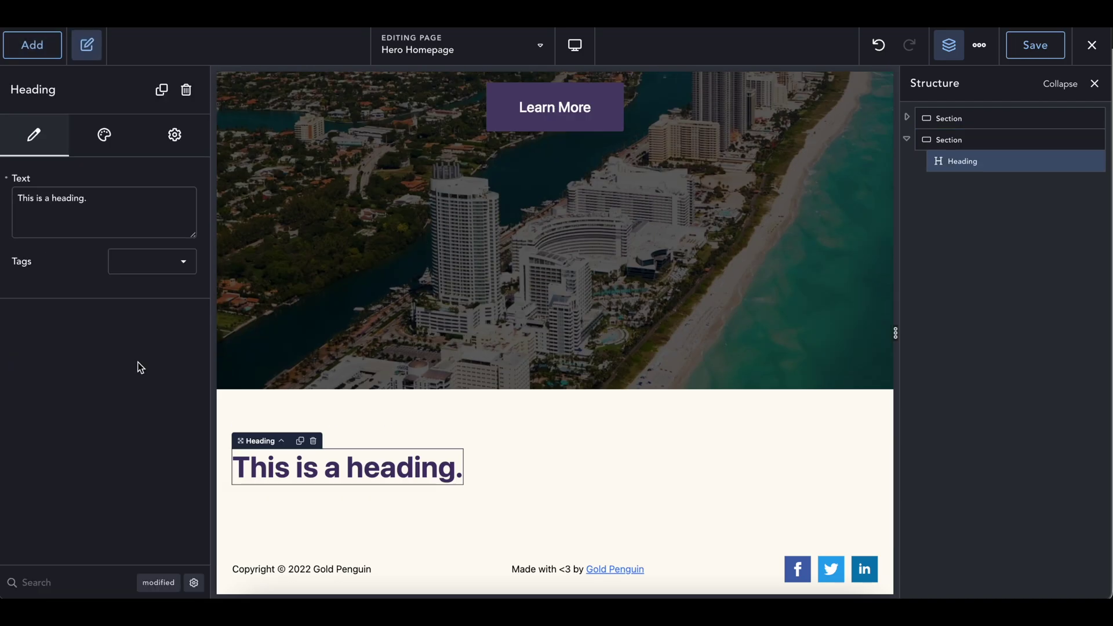
{"action": "left_click", "coordinate": [44, 43]}
{"action": "left_click", "coordinate": [85, 391]}
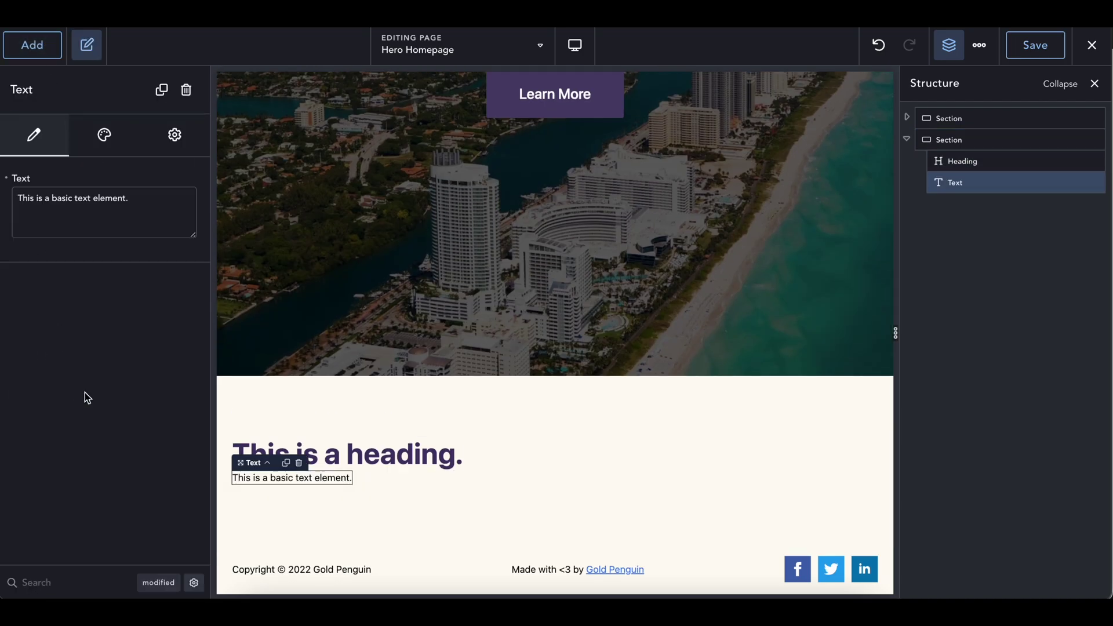
Step: Change the new section's heading text to "About Our Service"
{"action": "left_click", "coordinate": [380, 457]}
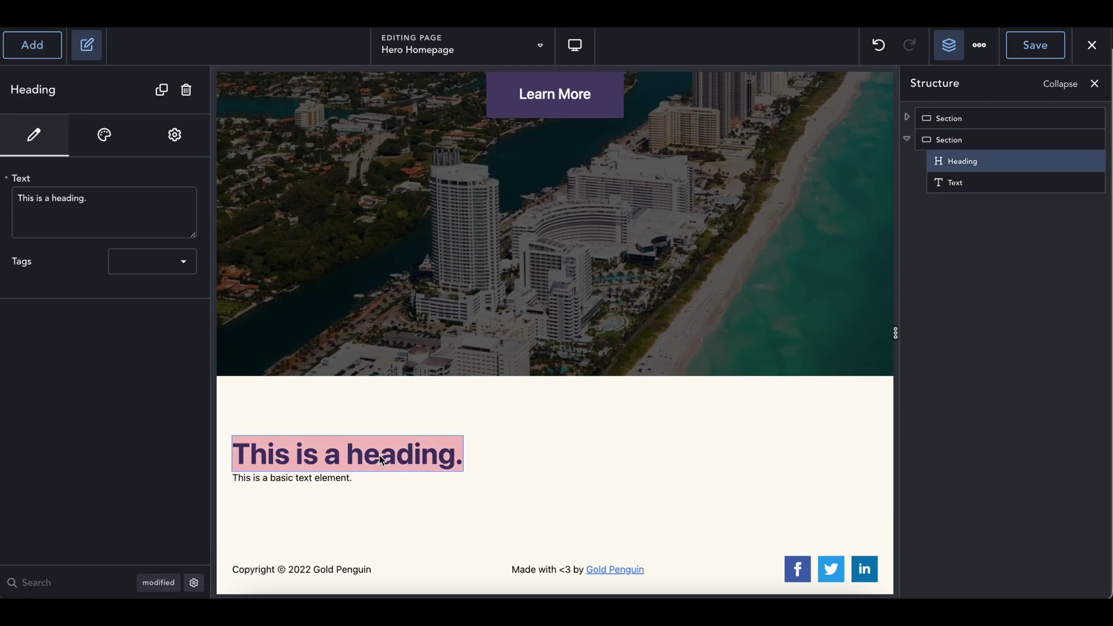
{"action": "type", "text": "About our service."}
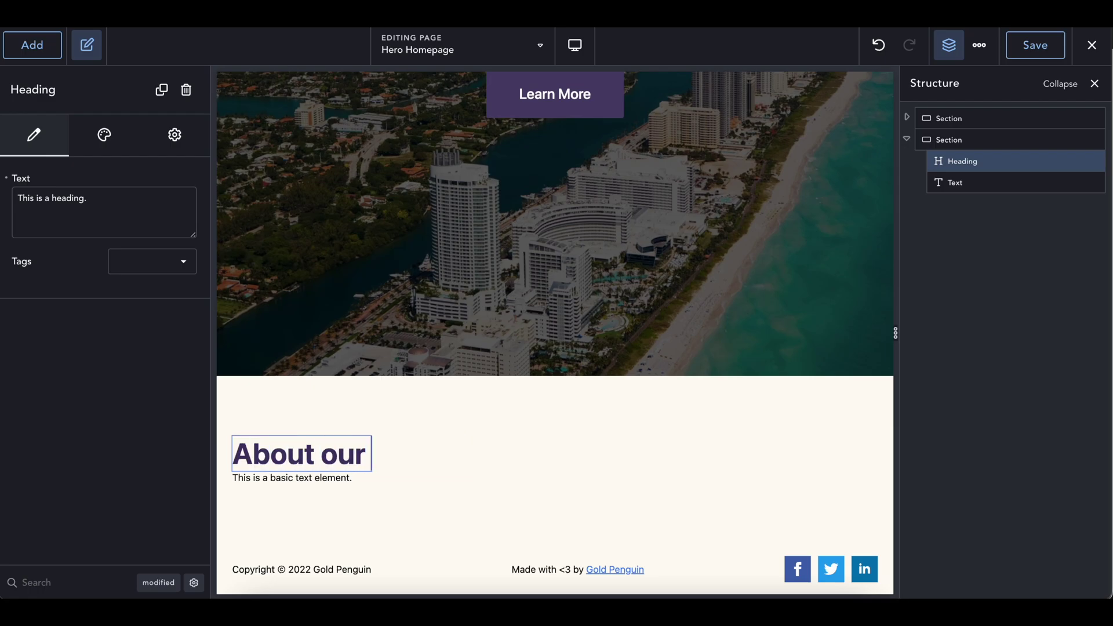
{"action": "key", "text": "BackSpace"}
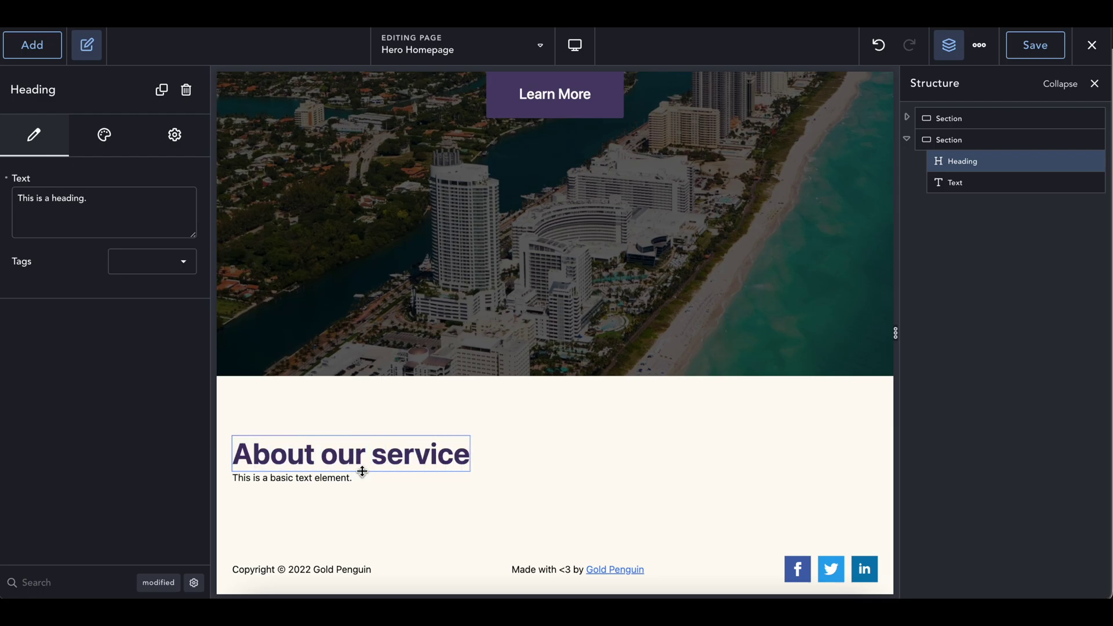
{"action": "left_click", "coordinate": [357, 456]}
{"action": "type", "text": "About Our Seriv"}
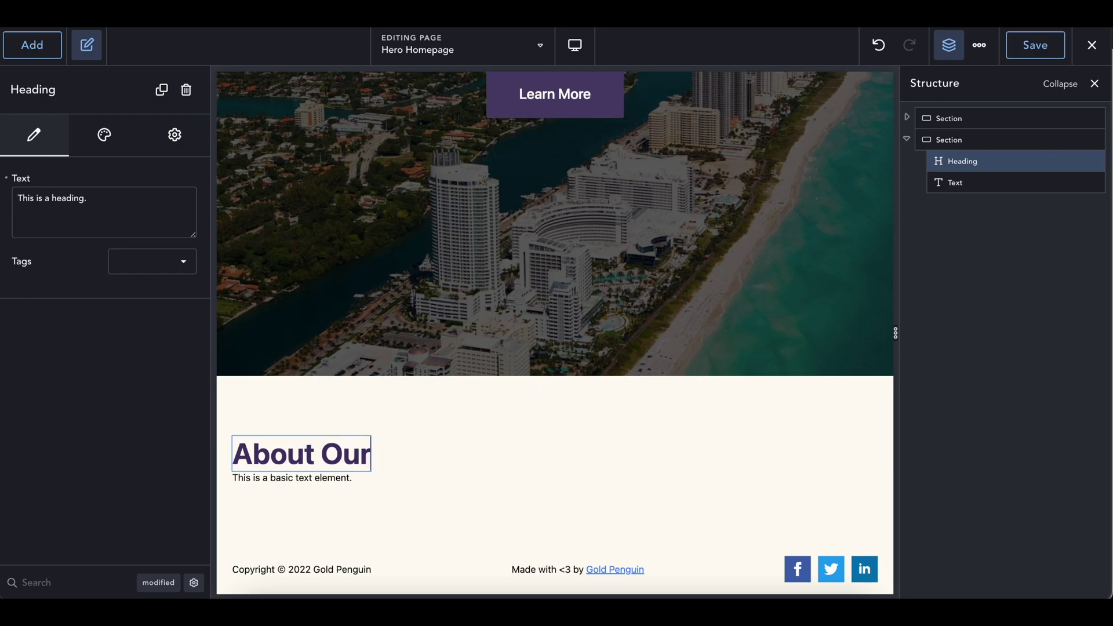
{"action": "key", "text": "BackSpace"}
{"action": "key", "text": "BackSpace"}
{"action": "type", "text": "vice"}
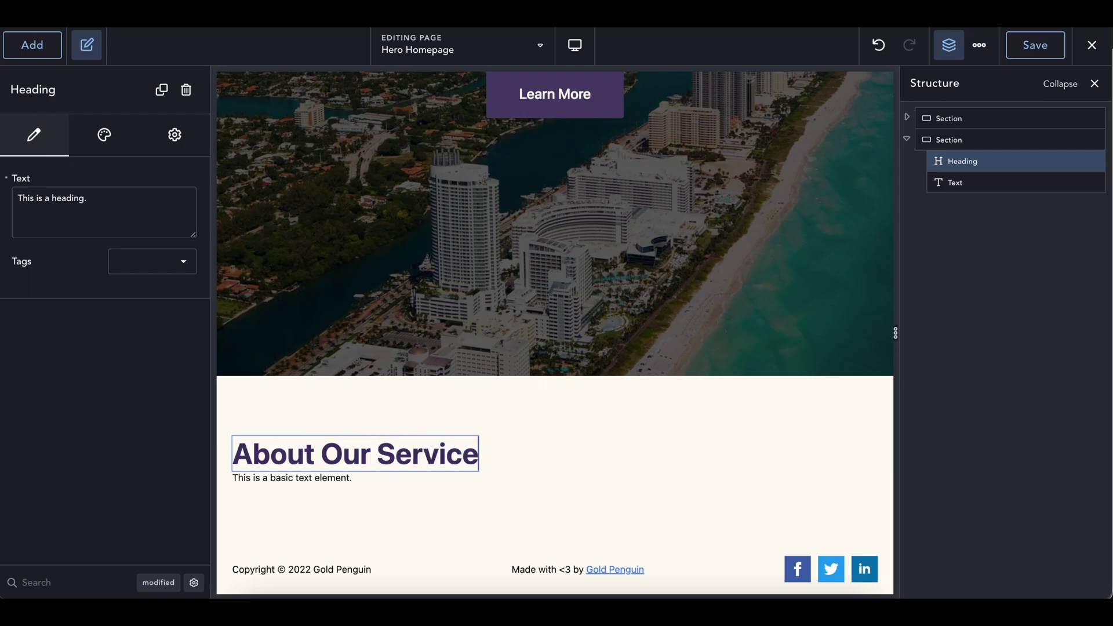
Step: Replace the text element below the new heading with "Sample text." repeated until it fills about four lines
{"action": "left_click", "coordinate": [330, 478]}
{"action": "type", "text": "Sample text."}
{"action": "key", "text": "ctrl+a"}
{"action": "key", "text": "ctrl+c"}
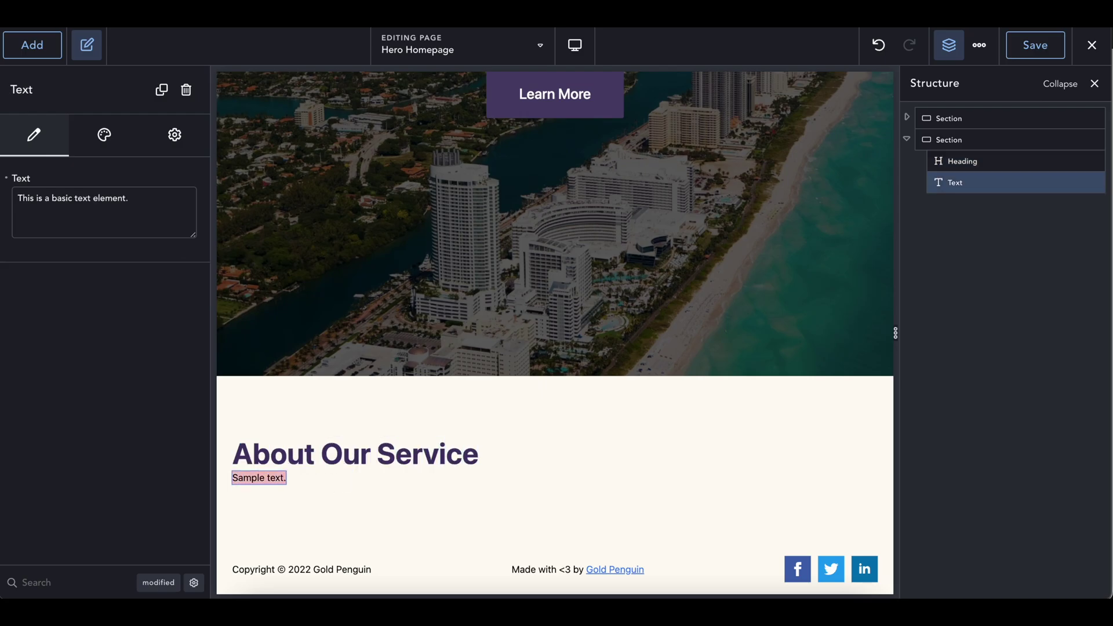
{"action": "key", "text": "ctrl+v"}
{"action": "key", "text": "ctrl+v"}
{"action": "key", "text": "ctrl+v"}
{"action": "key", "text": "ctrl+v"}
{"action": "key", "text": "ctrl+v"}
{"action": "key", "text": "ctrl+v"}
{"action": "key", "text": "ctrl+v"}
{"action": "key", "text": "ctrl+v"}
{"action": "key", "text": "ctrl+v"}
{"action": "key", "text": "ctrl+v"}
{"action": "key", "text": "ctrl+v"}
{"action": "key", "text": "ctrl+v"}
{"action": "key", "text": "ctrl+v"}
{"action": "key", "text": "ctrl+v"}
{"action": "key", "text": "ctrl+v"}
{"action": "key", "text": "ctrl+v"}
{"action": "key", "text": "ctrl+v"}
{"action": "key", "text": "ctrl+v"}
{"action": "key", "text": "ctrl+v"}
{"action": "key", "text": "ctrl+v"}
{"action": "key", "text": "ctrl+v"}
{"action": "key", "text": "ctrl+v"}
{"action": "key", "text": "ctrl+v"}
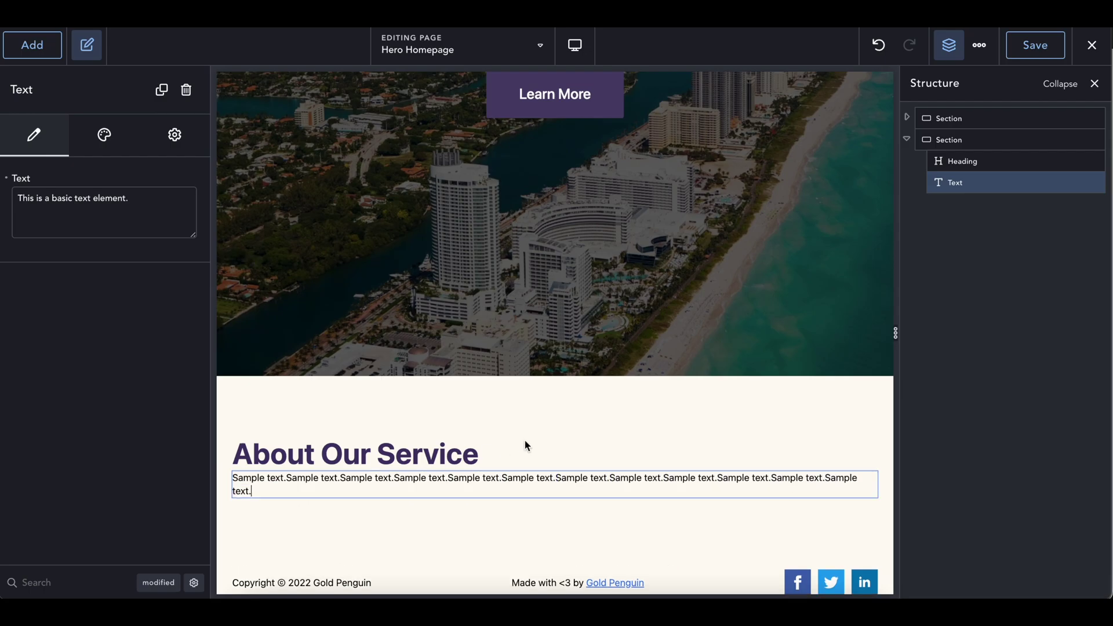
{"action": "key", "text": "ctrl+v"}
{"action": "key", "text": "ctrl+v"}
{"action": "key", "text": "ctrl+v"}
{"action": "key", "text": "ctrl+v"}
{"action": "key", "text": "ctrl+v"}
{"action": "key", "text": "ctrl+v"}
{"action": "key", "text": "ctrl+v"}
{"action": "key", "text": "ctrl+v"}
{"action": "key", "text": "ctrl+v"}
{"action": "key", "text": "ctrl+v"}
{"action": "key", "text": "ctrl+v"}
{"action": "key", "text": "ctrl+v"}
{"action": "key", "text": "ctrl+v"}
{"action": "key", "text": "ctrl+v"}
{"action": "key", "text": "ctrl+v"}
{"action": "key", "text": "ctrl+v"}
{"action": "key", "text": "ctrl+v"}
{"action": "key", "text": "ctrl+v"}
{"action": "key", "text": "ctrl+v"}
{"action": "key", "text": "ctrl+v"}
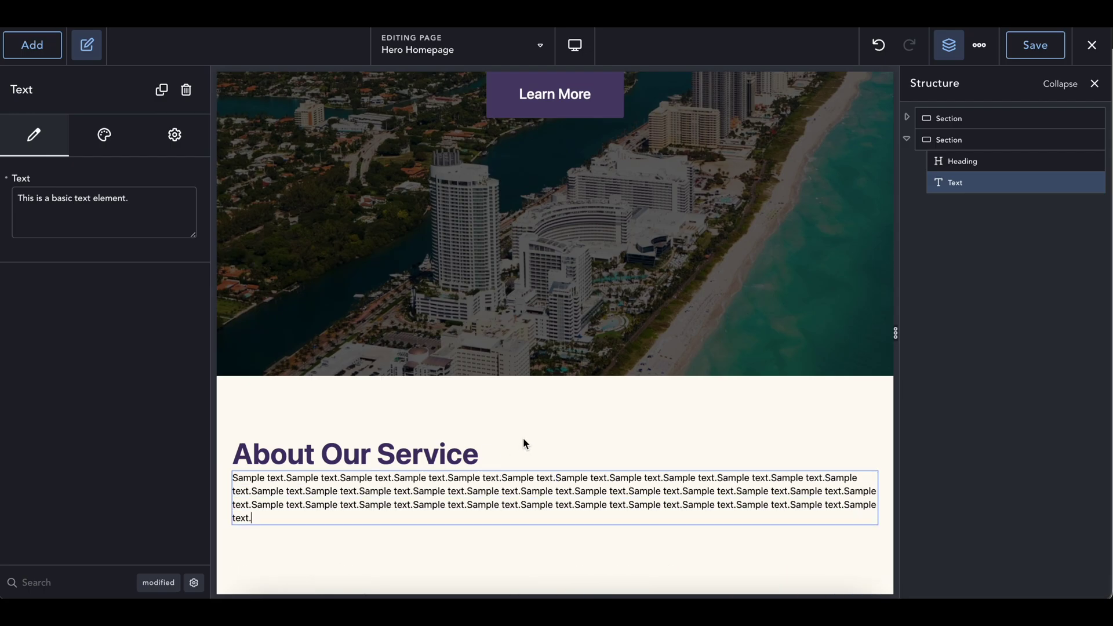
{"action": "key", "text": "ctrl+v"}
{"action": "left_click", "coordinate": [546, 425]}
{"action": "scroll", "coordinate": [547, 425], "scroll_direction": "down", "scroll_amount": 1}
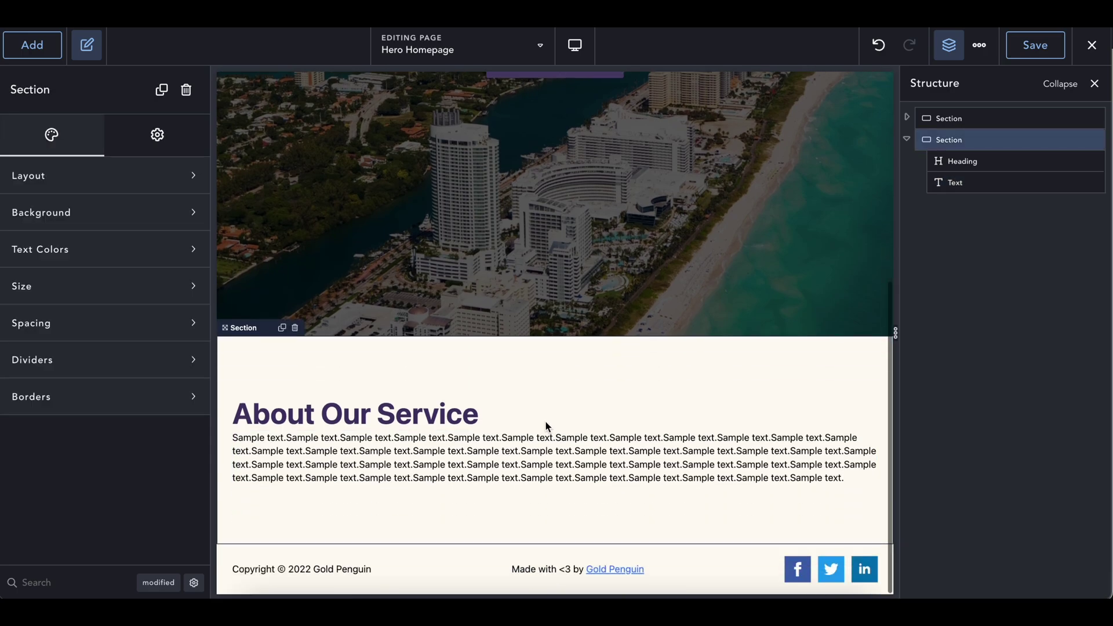
Step: Set the HTML tag of the new section's heading to h2
{"action": "left_click", "coordinate": [476, 420]}
{"action": "left_click", "coordinate": [544, 402]}
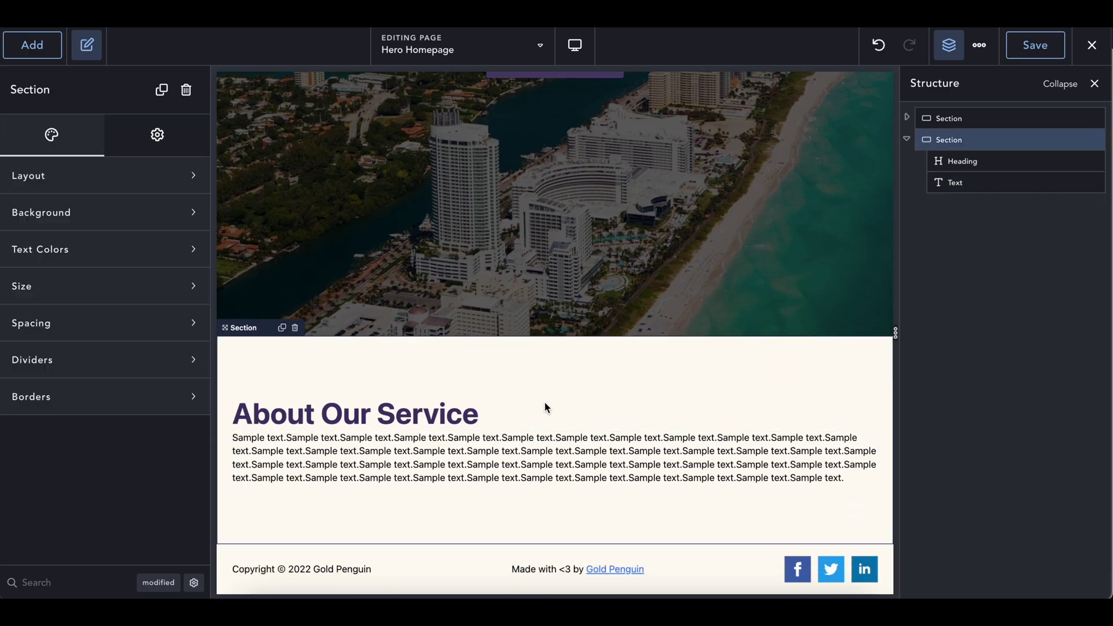
{"action": "left_click", "coordinate": [406, 427]}
{"action": "left_click", "coordinate": [174, 266]}
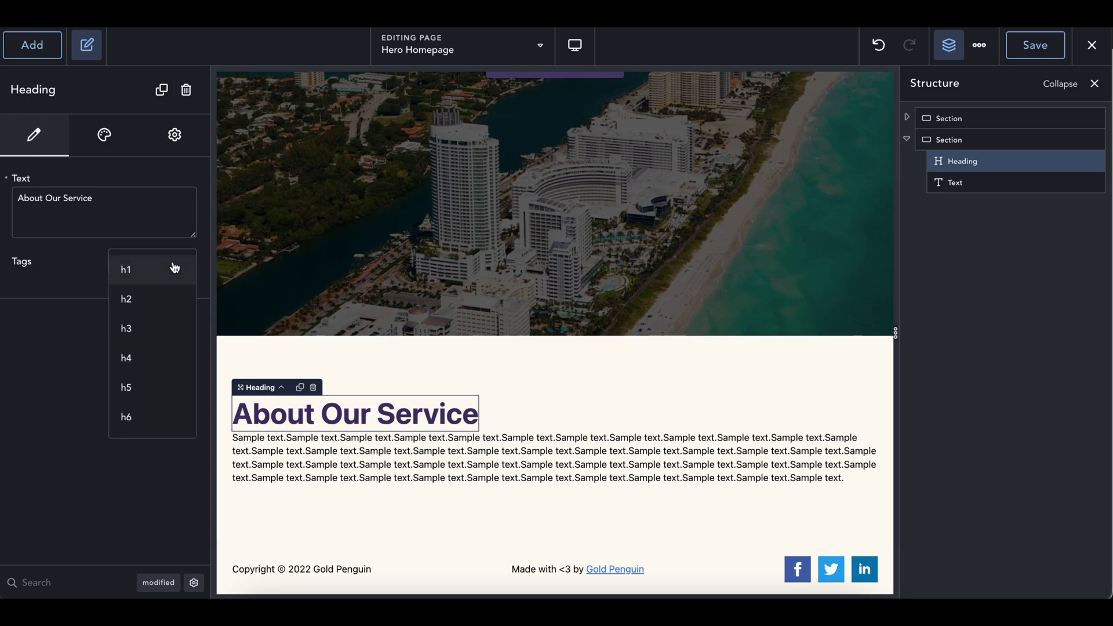
{"action": "left_click", "coordinate": [161, 300]}
Step: Check the hero heading's wording and rewrite the second section's heading as "Miami, FL Real Estate"
{"action": "scroll", "coordinate": [353, 415], "scroll_direction": "up", "scroll_amount": 6}
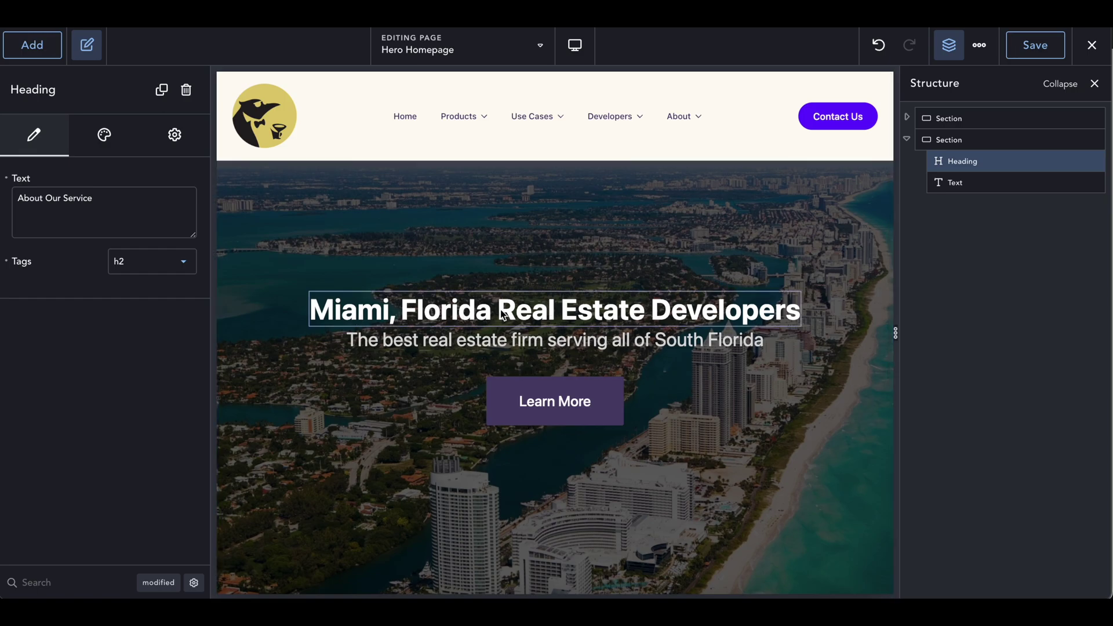
{"action": "scroll", "coordinate": [593, 315], "scroll_direction": "down", "scroll_amount": 5}
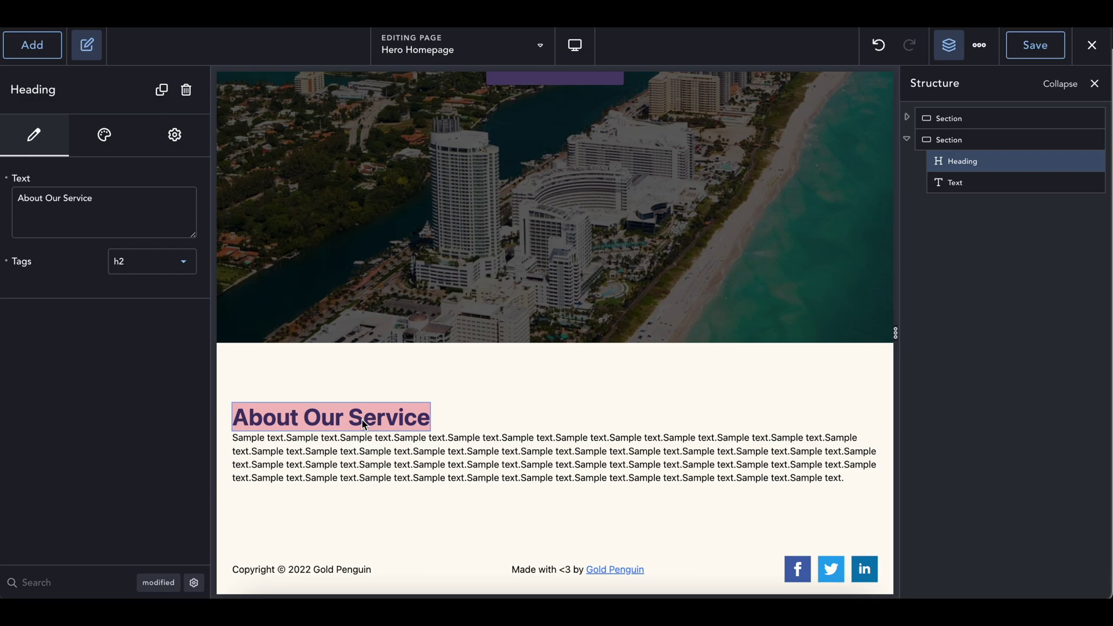
{"action": "type", "text": "Mia"}
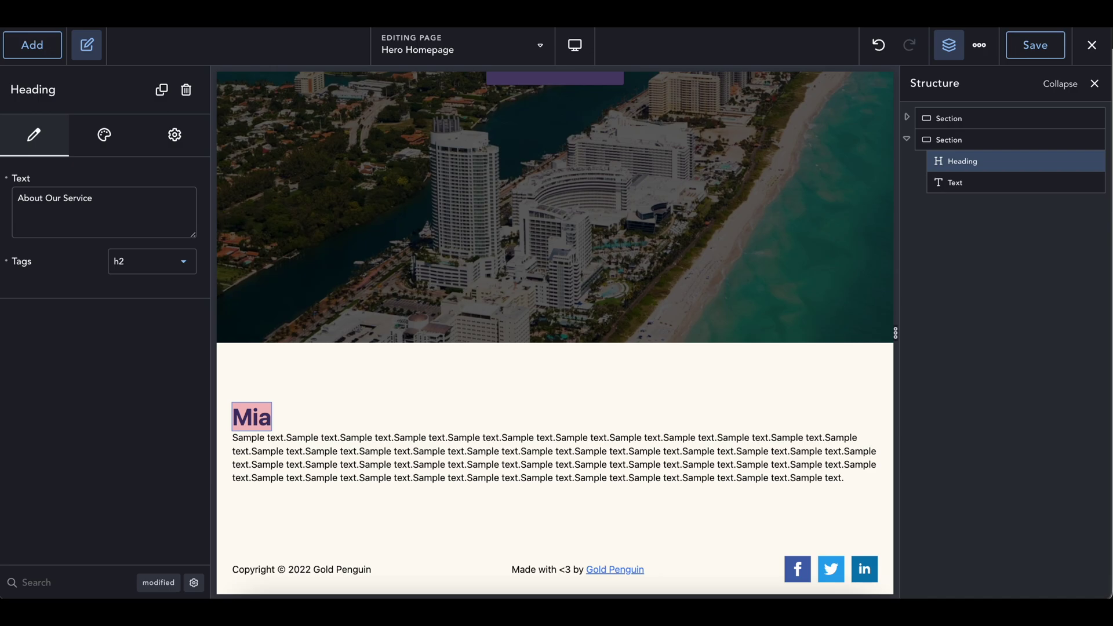
{"action": "type", "text": "mi F"}
{"action": "key", "text": "BackSpace"}
{"action": "key", "text": "BackSpace"}
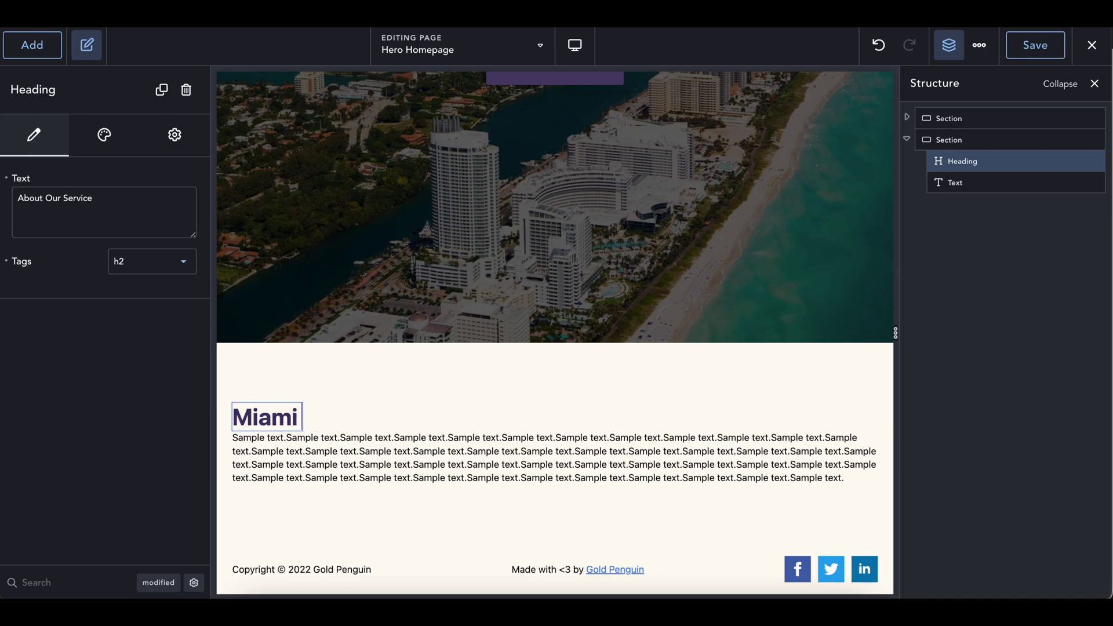
{"action": "type", "text": ", FL Real Esta"}
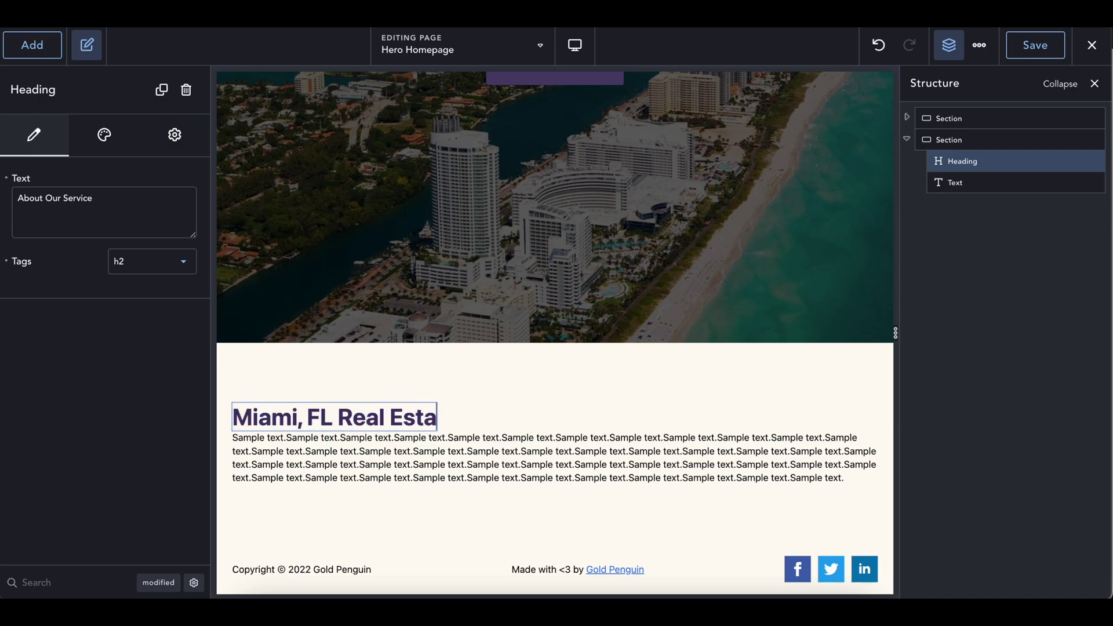
Step: Replace "Miami, Florida" in the hero heading so that it reads "South Florida Real Estate Developers"
{"action": "scroll", "coordinate": [462, 401], "scroll_direction": "up", "scroll_amount": 6}
{"action": "left_click", "coordinate": [425, 302]}
{"action": "double_click", "coordinate": [425, 302]}
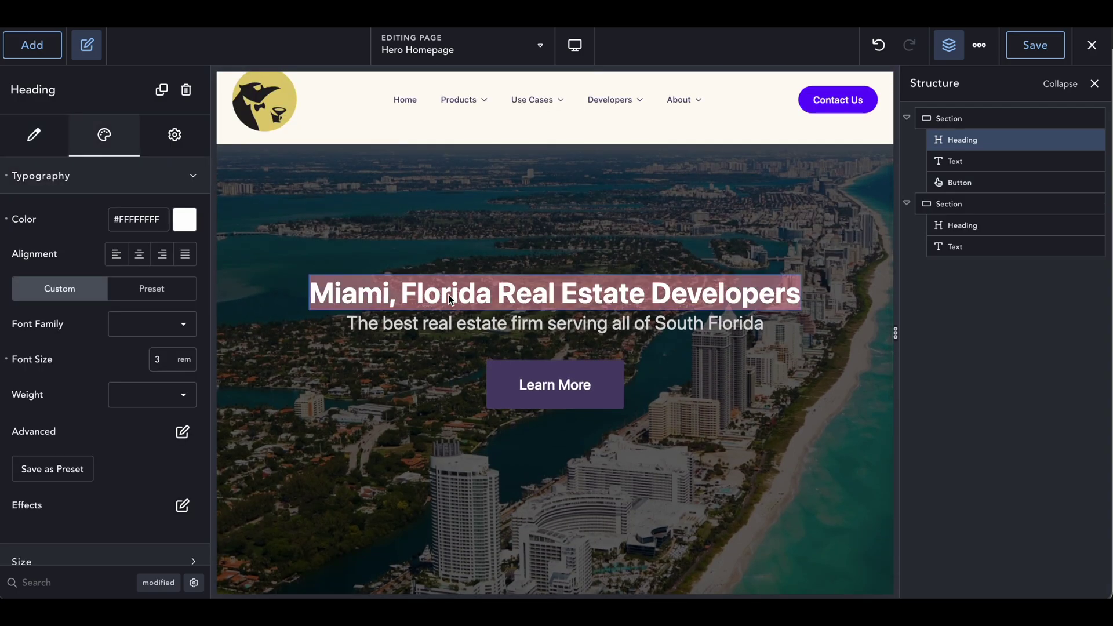
{"action": "left_click_drag", "start_coordinate": [498, 294], "coordinate": [310, 294]}
{"action": "type", "text": "South Florida"}
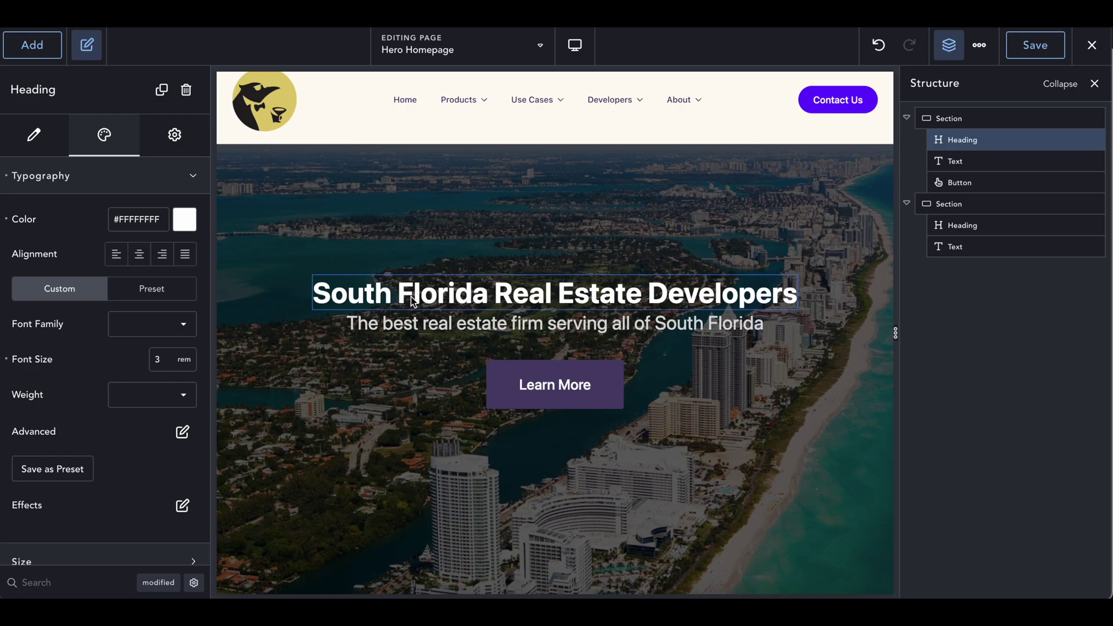
{"action": "key", "text": "Escape"}
{"action": "scroll", "coordinate": [574, 306], "scroll_direction": "down", "scroll_amount": 5}
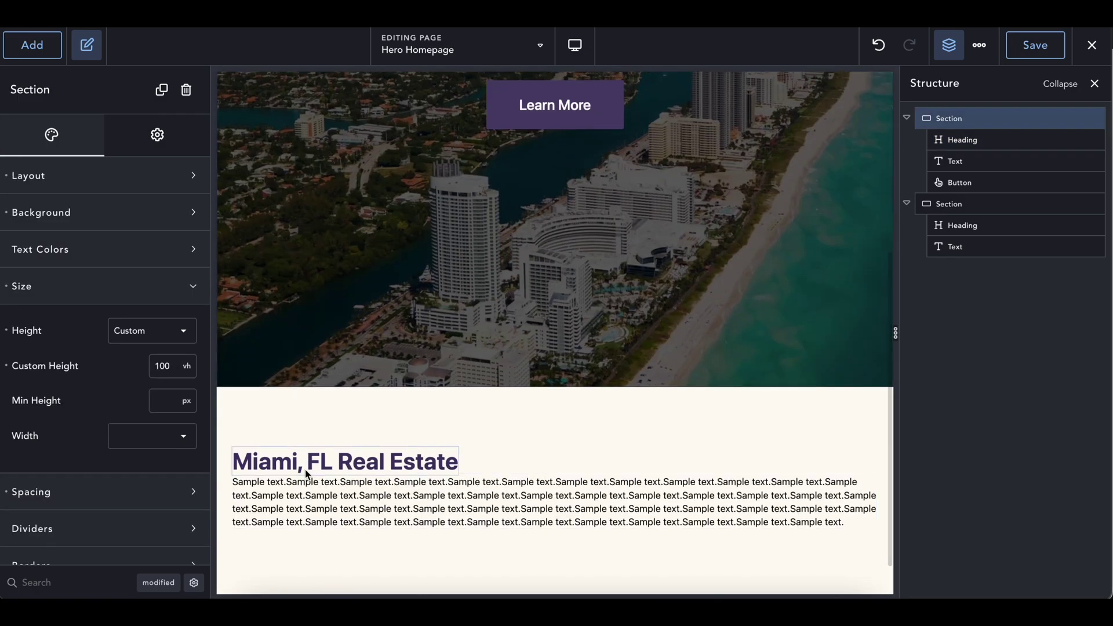
Step: Shorten the second section's heading to "Miami, FL" by removing "Real Estate"
{"action": "left_click", "coordinate": [356, 465]}
{"action": "left_click_drag", "start_coordinate": [336, 467], "coordinate": [458, 463]}
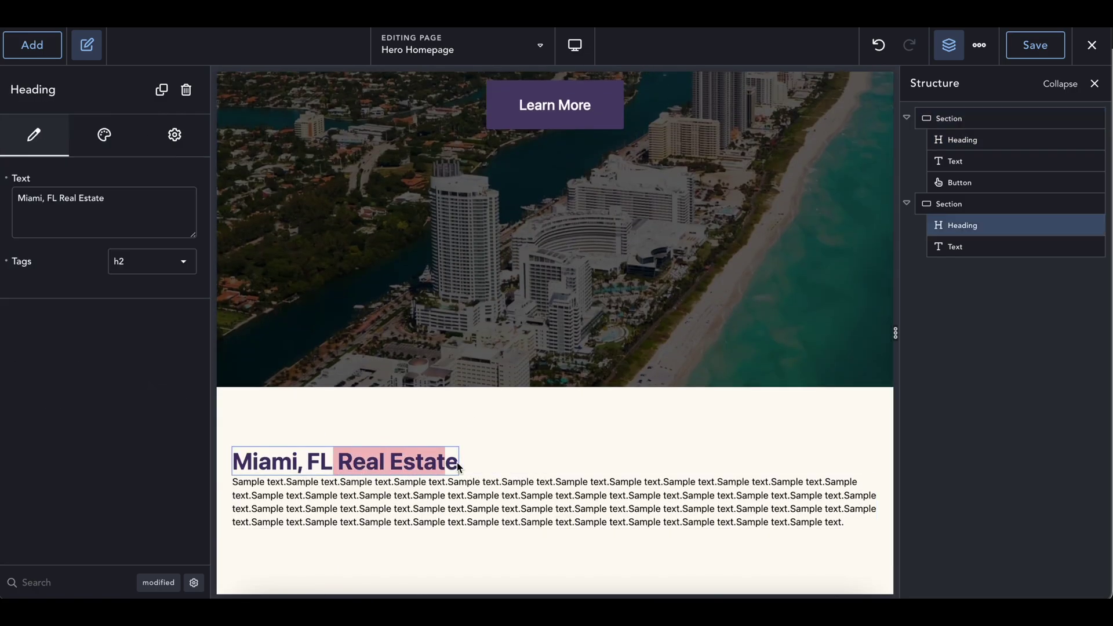
{"action": "key", "text": "BackSpace"}
{"action": "key", "text": "Escape"}
{"action": "scroll", "coordinate": [468, 453], "scroll_direction": "down", "scroll_amount": 1}
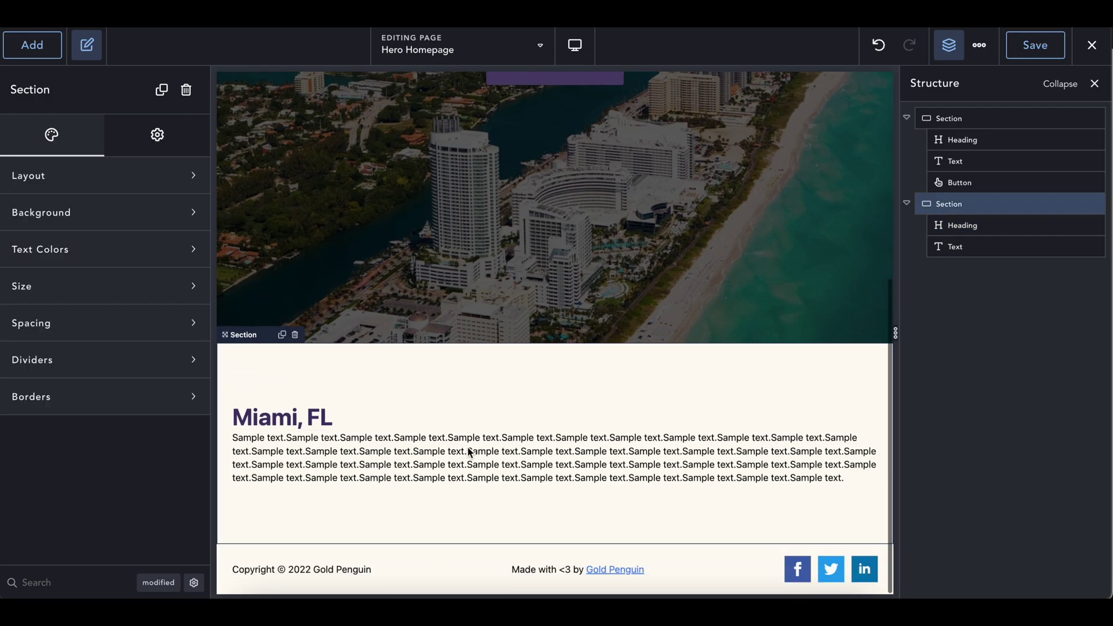
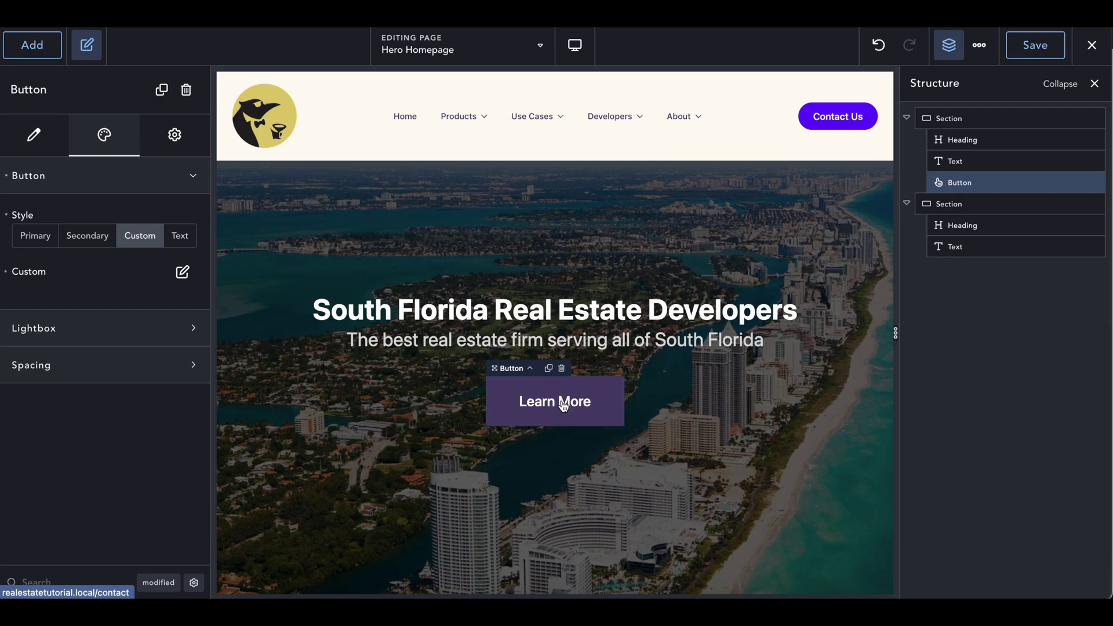
Step: Duplicate the "Learn More" button in the hero section
{"action": "scroll", "coordinate": [564, 406], "scroll_direction": "down", "scroll_amount": 6}
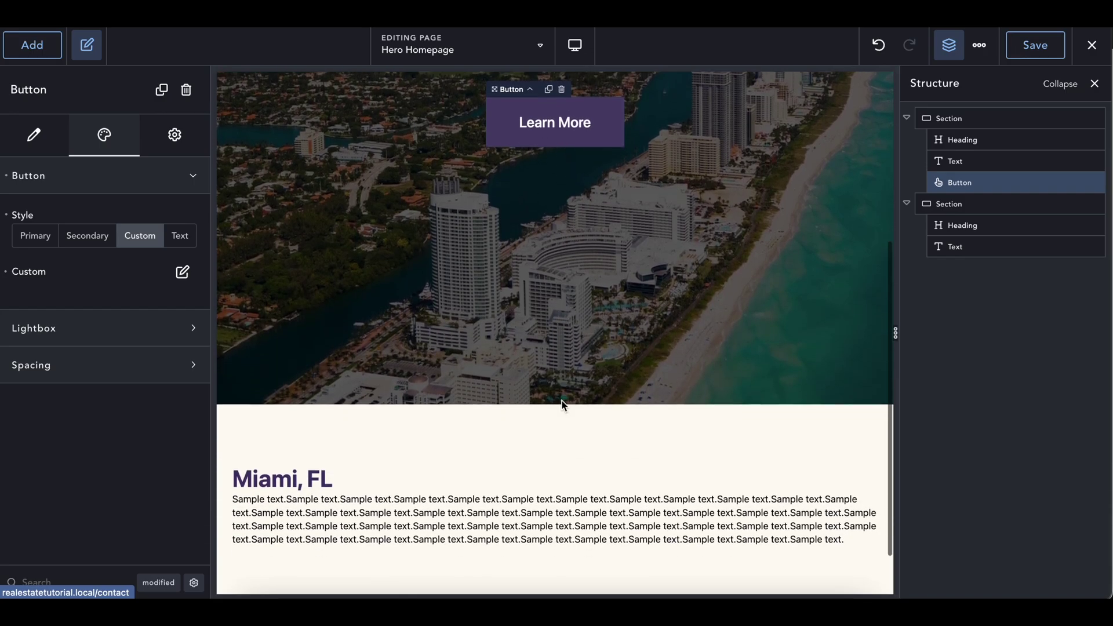
{"action": "left_click", "coordinate": [313, 422]}
{"action": "scroll", "coordinate": [387, 387], "scroll_direction": "up", "scroll_amount": 10}
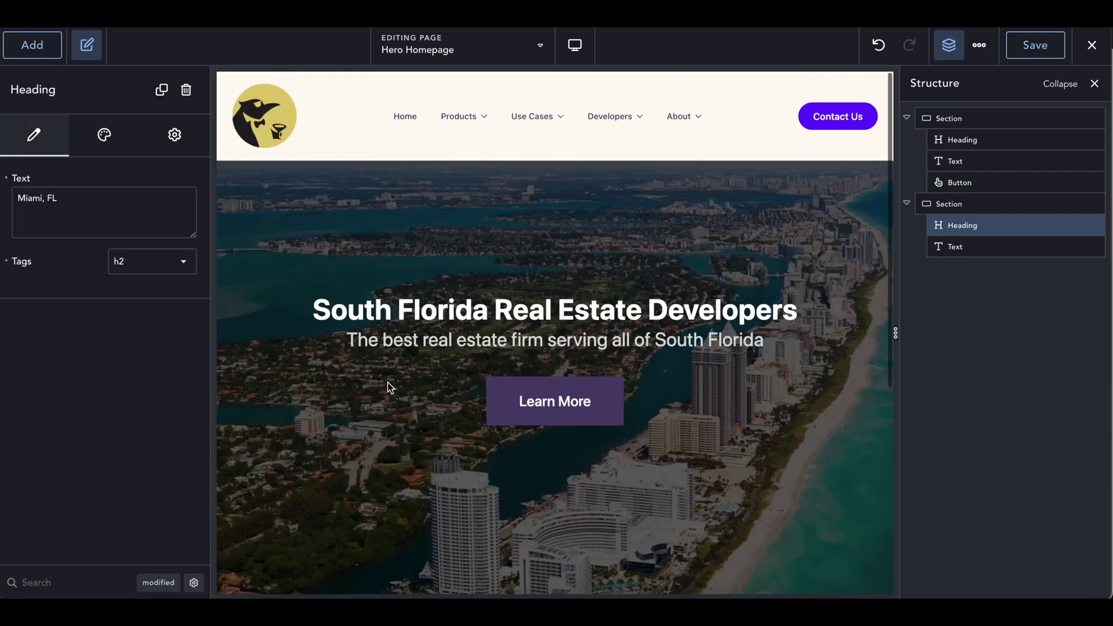
{"action": "left_click", "coordinate": [526, 414]}
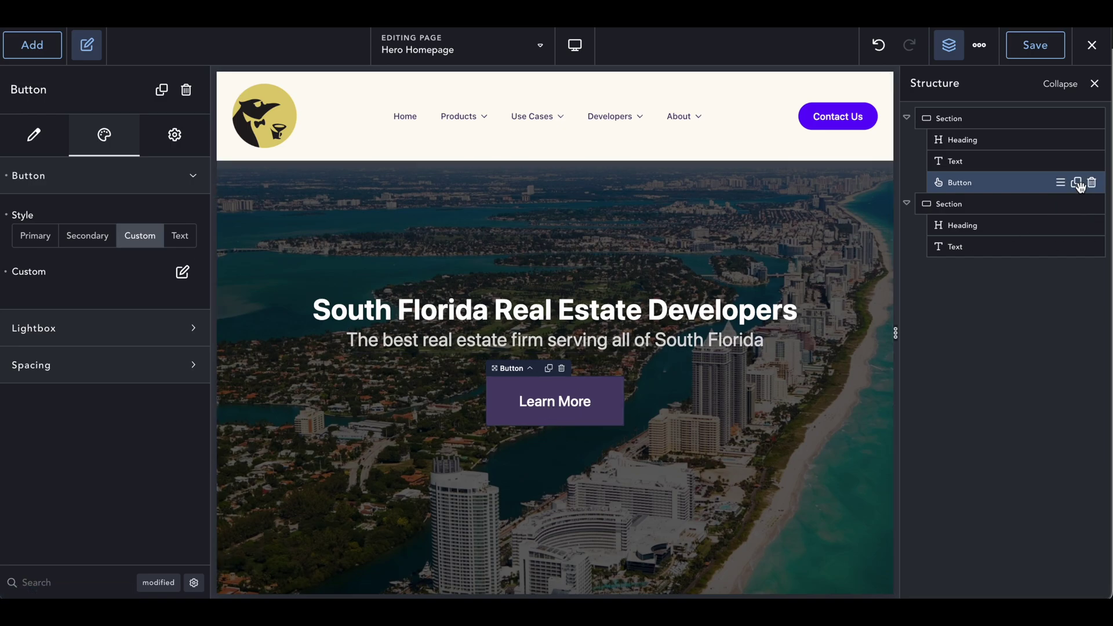
{"action": "left_click", "coordinate": [1076, 182]}
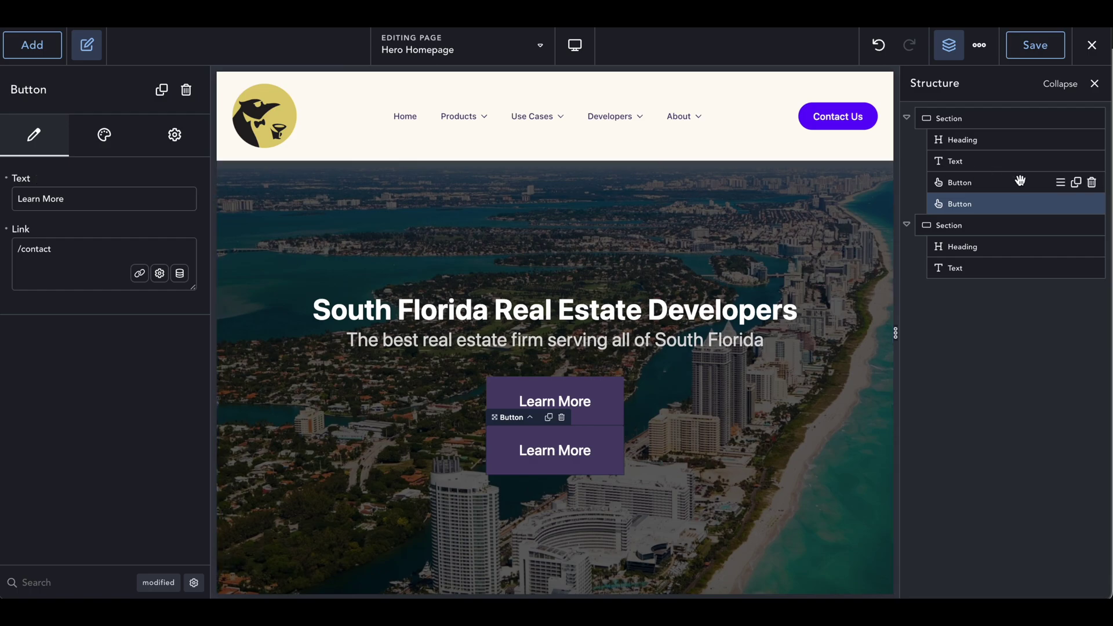
Step: Add a Div to the hero section and place it directly below the text, above the two buttons
{"action": "left_click", "coordinate": [984, 122]}
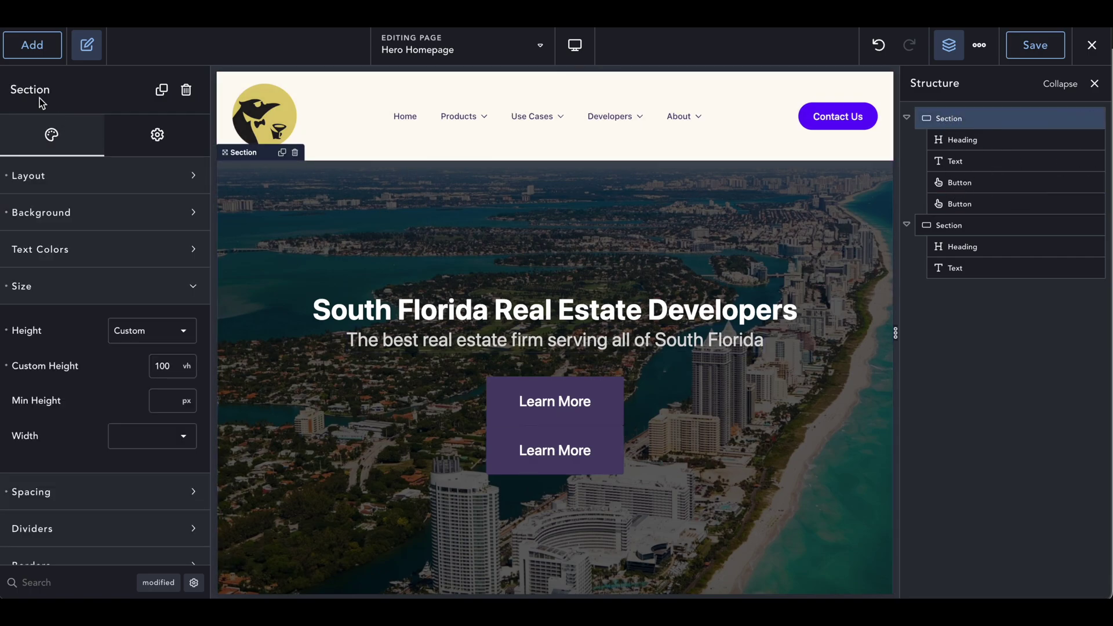
{"action": "left_click", "coordinate": [35, 44]}
{"action": "left_click", "coordinate": [98, 333]}
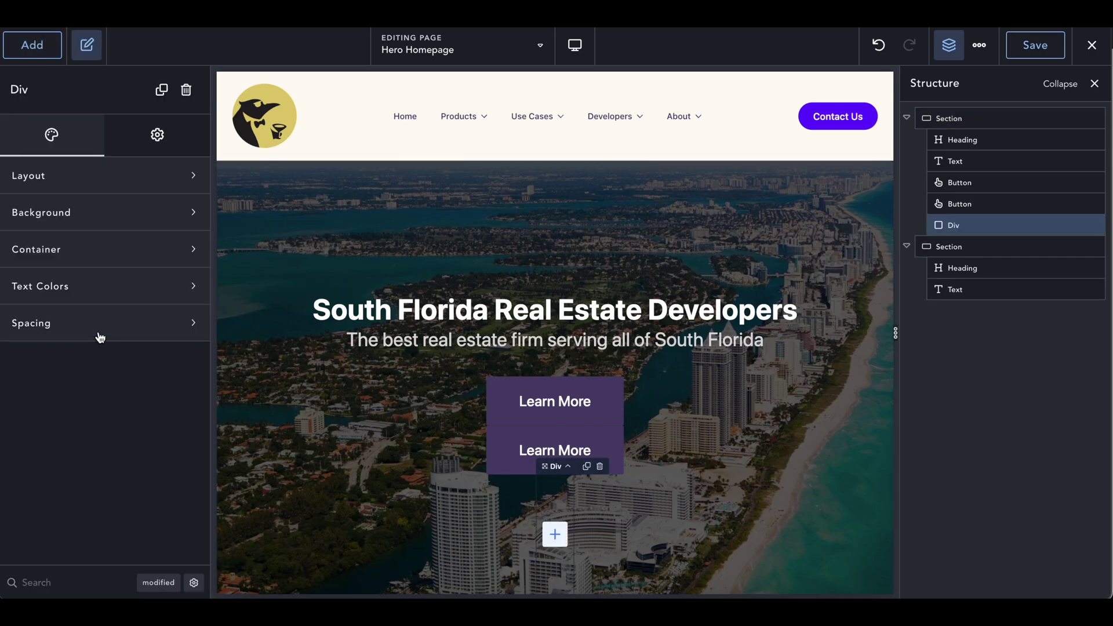
{"action": "left_click_drag", "start_coordinate": [954, 225], "coordinate": [953, 180]}
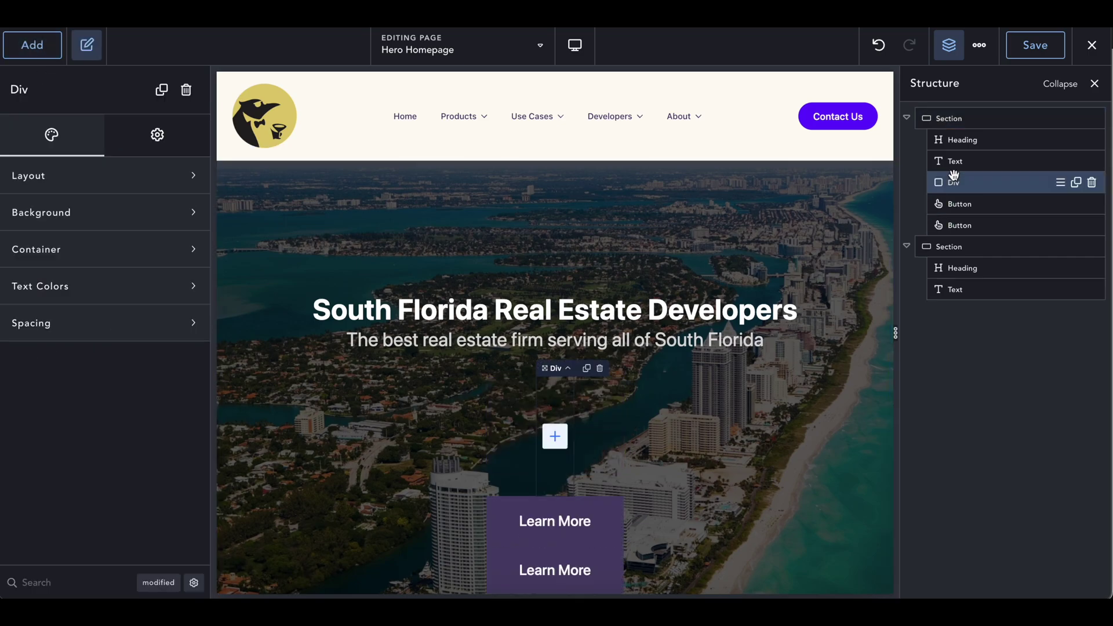
Step: Move both "Learn More" buttons into the Div
{"action": "left_click", "coordinate": [952, 206]}
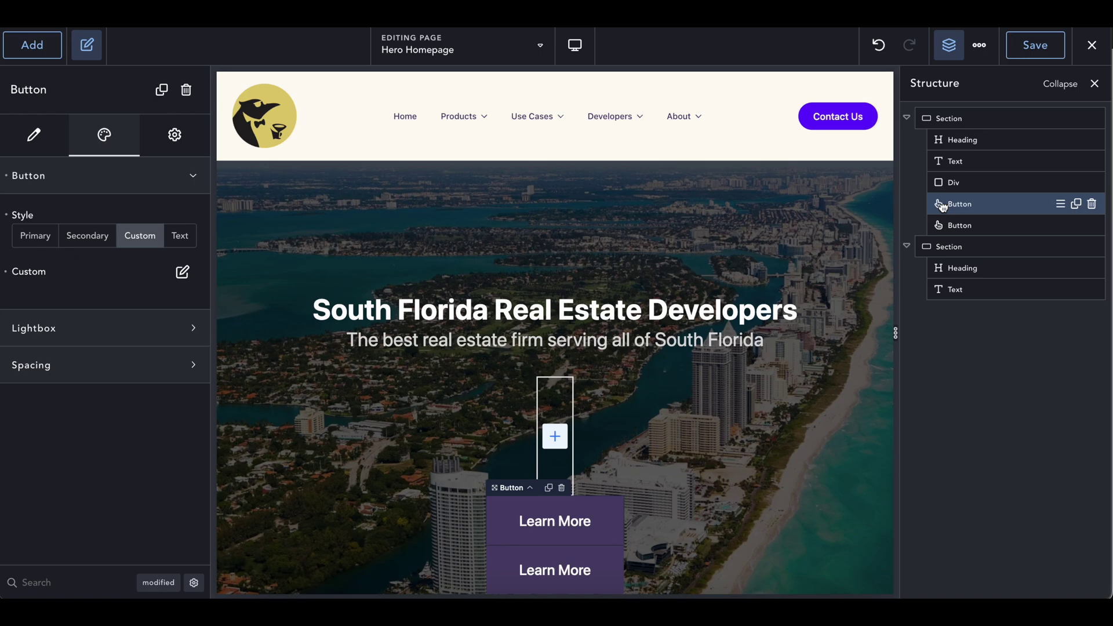
{"action": "left_click_drag", "start_coordinate": [942, 207], "coordinate": [948, 207]}
{"action": "left_click", "coordinate": [953, 225]}
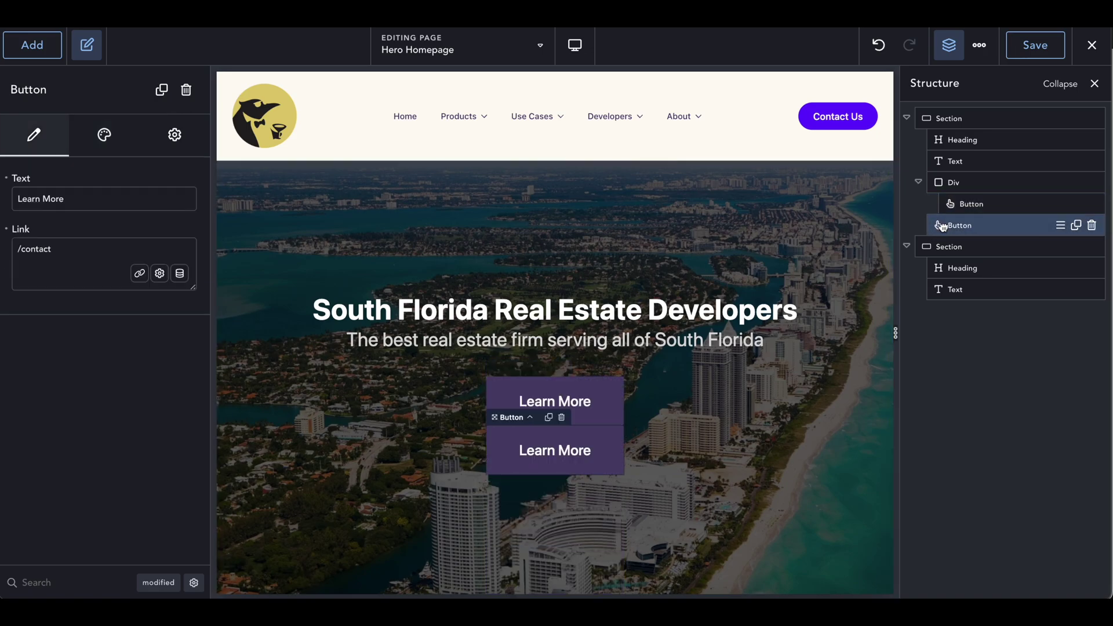
Step: Set the container width of the Div holding the buttons to 50%
{"action": "left_click", "coordinate": [954, 182]}
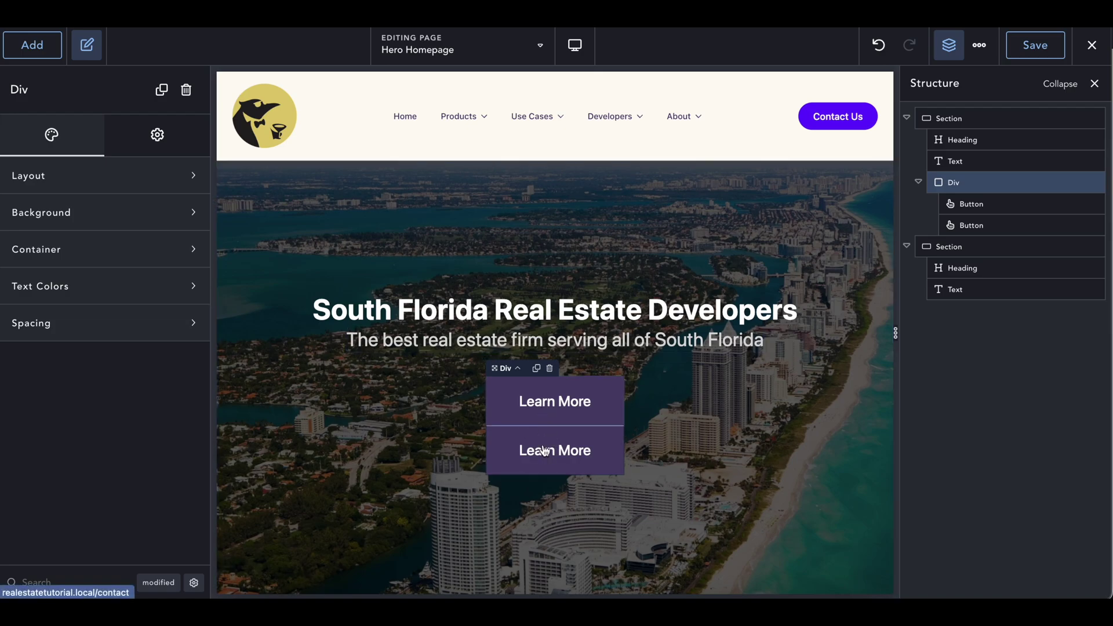
{"action": "left_click", "coordinate": [149, 249]}
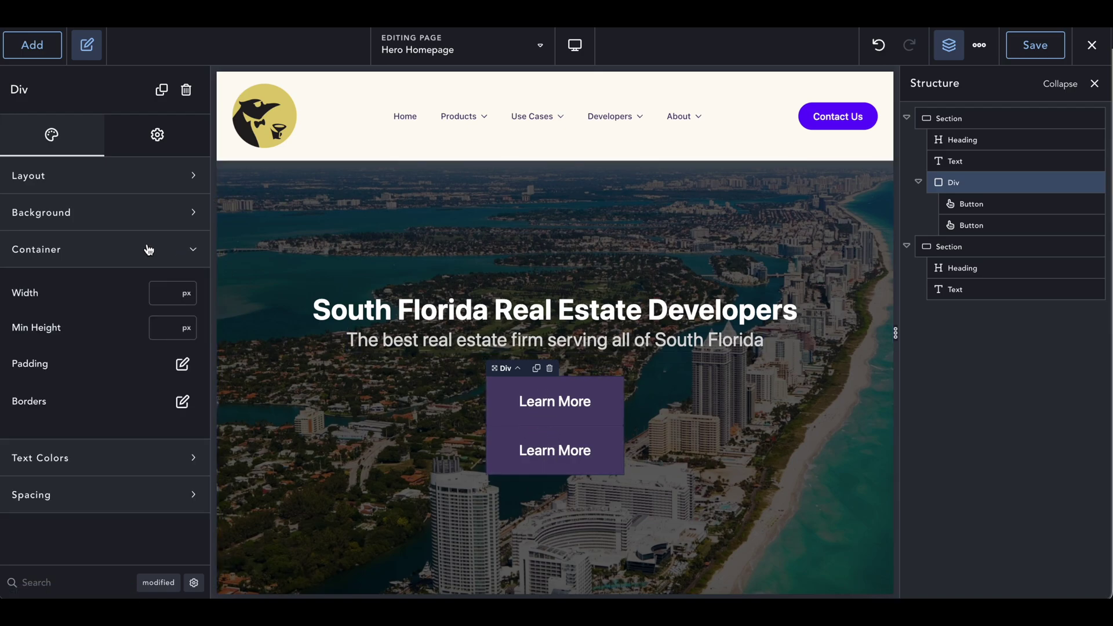
{"action": "left_click", "coordinate": [173, 295]}
{"action": "type", "text": "50"}
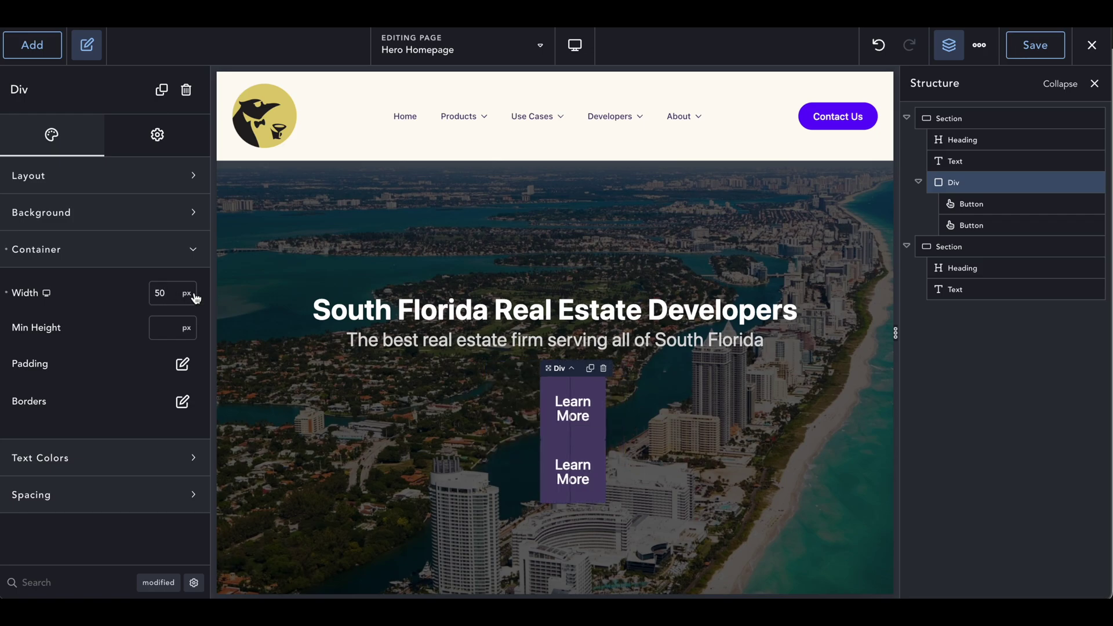
{"action": "left_click", "coordinate": [188, 294]}
{"action": "left_click", "coordinate": [194, 356]}
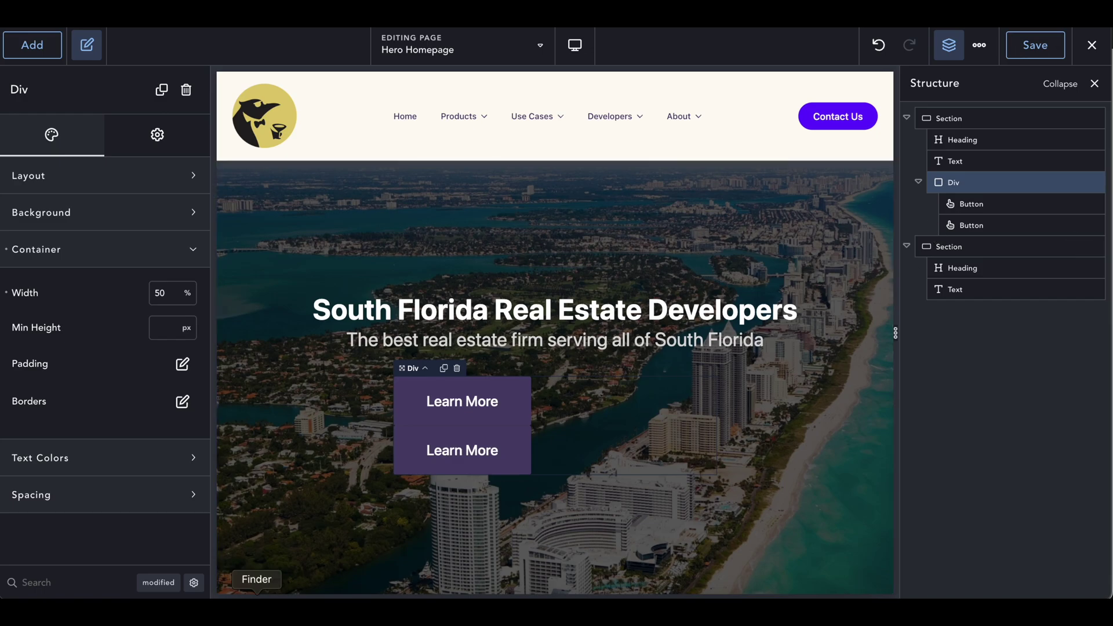
Step: Arrange the Div's buttons horizontally with Center alignment, centre the Div's layout and set a gap of 20 px
{"action": "left_click", "coordinate": [38, 188]}
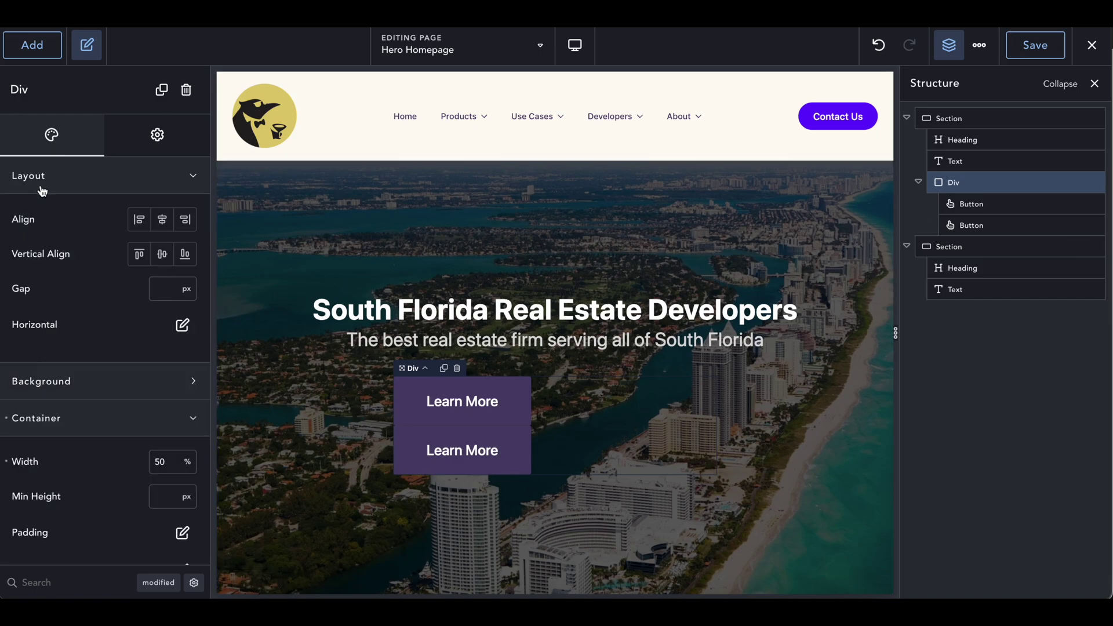
{"action": "left_click", "coordinate": [182, 326]}
{"action": "left_click", "coordinate": [142, 397]}
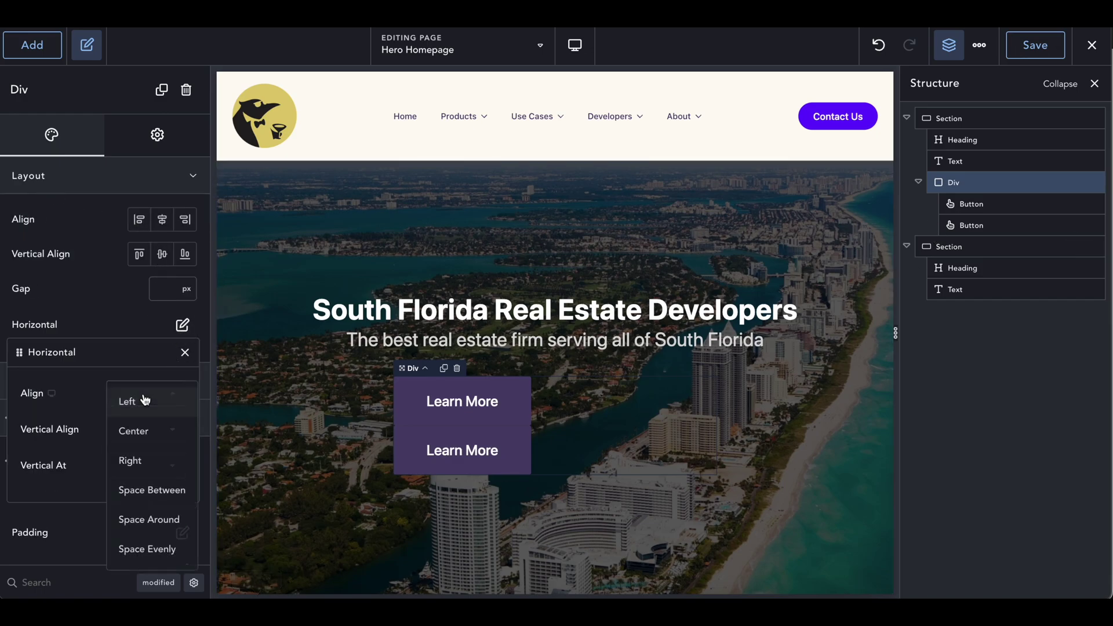
{"action": "left_click", "coordinate": [158, 444]}
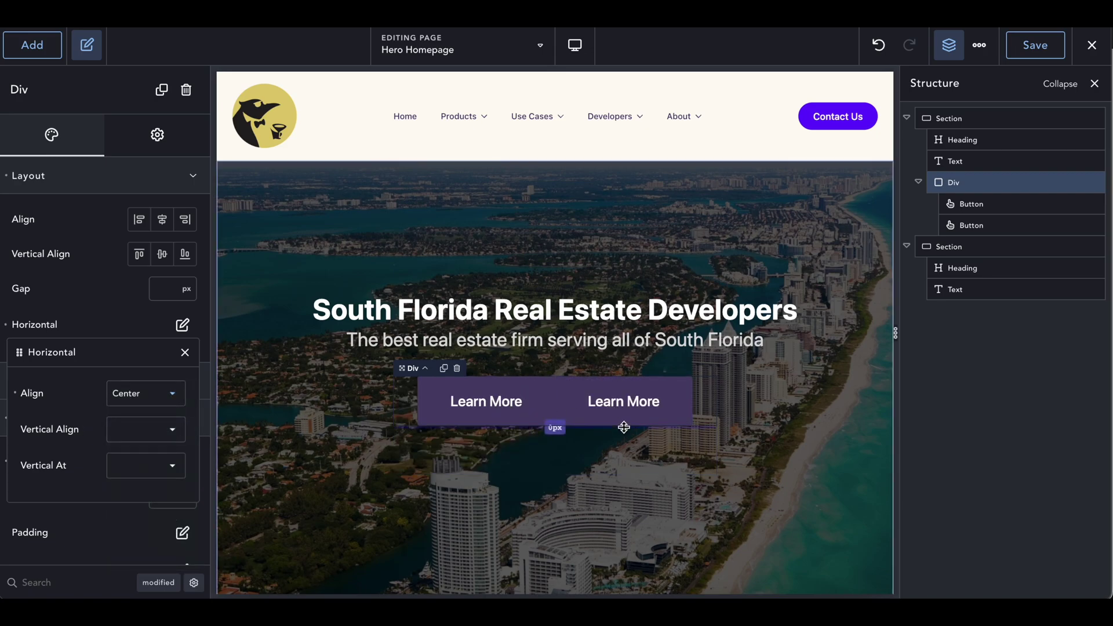
{"action": "left_click", "coordinate": [185, 353]}
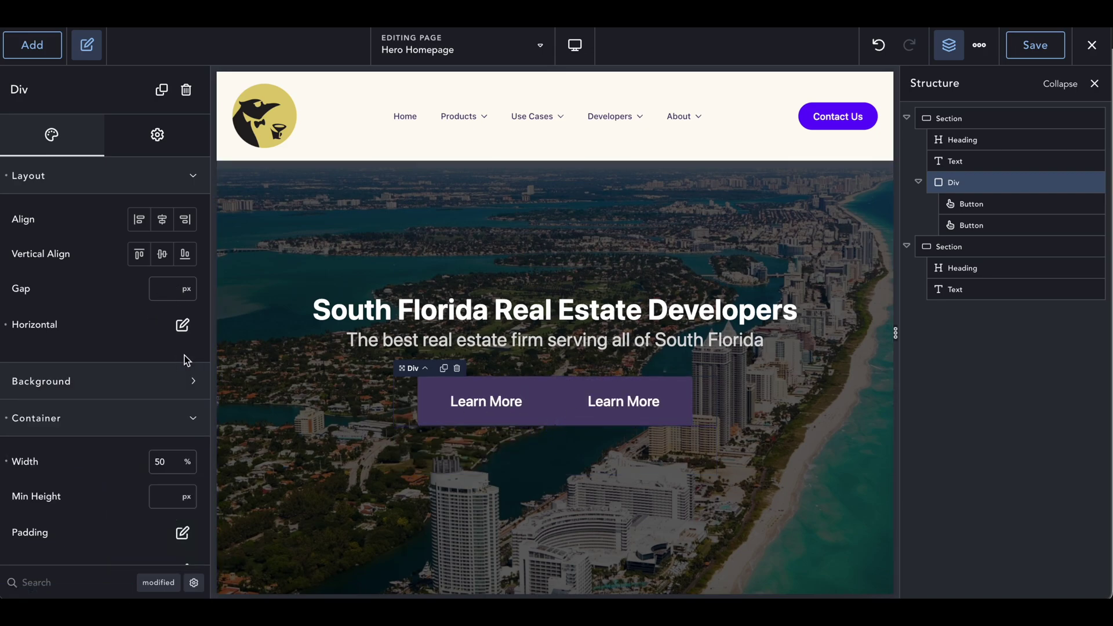
{"action": "left_click", "coordinate": [168, 225]}
{"action": "type", "text": "20"}
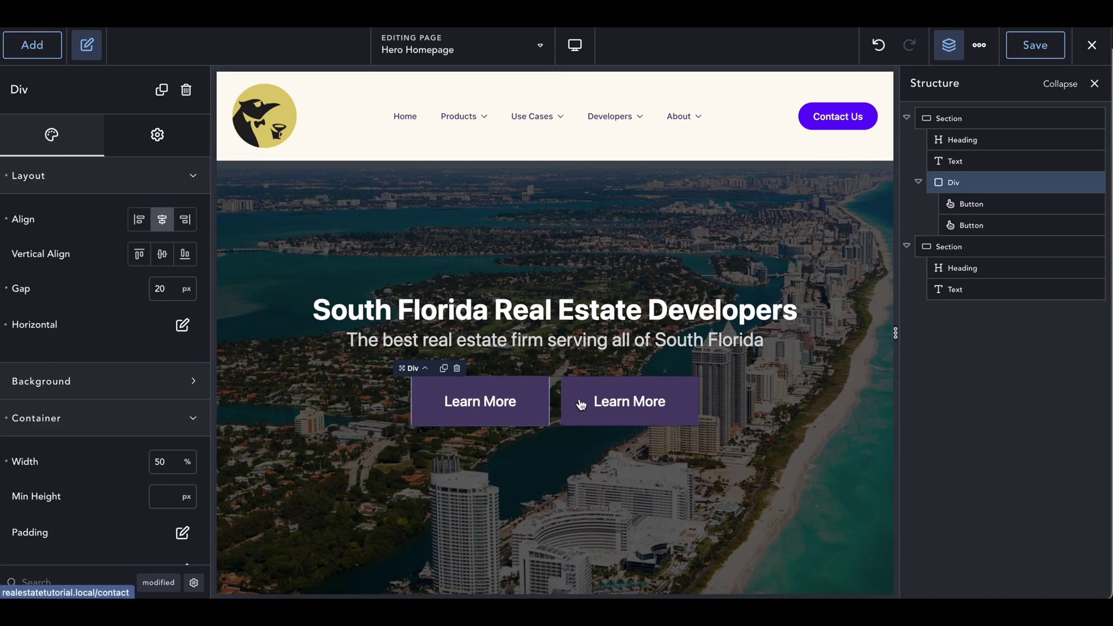
Step: Change the second hero button's text to "Contact Us"
{"action": "left_click", "coordinate": [608, 402]}
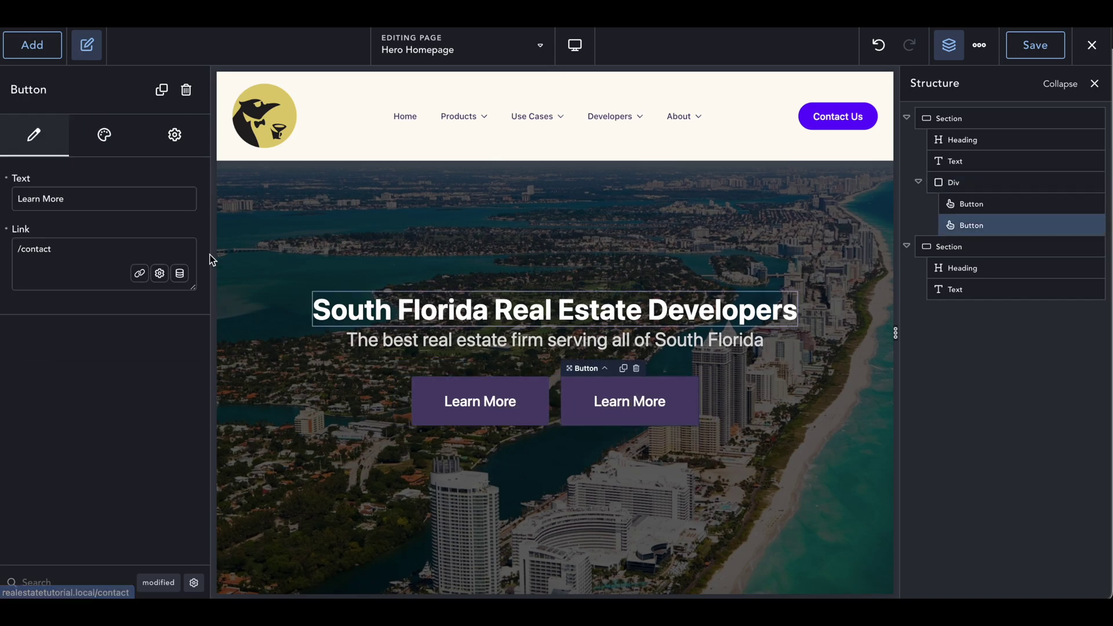
{"action": "triple_click", "coordinate": [90, 203]}
{"action": "type", "text": "Contact Us"}
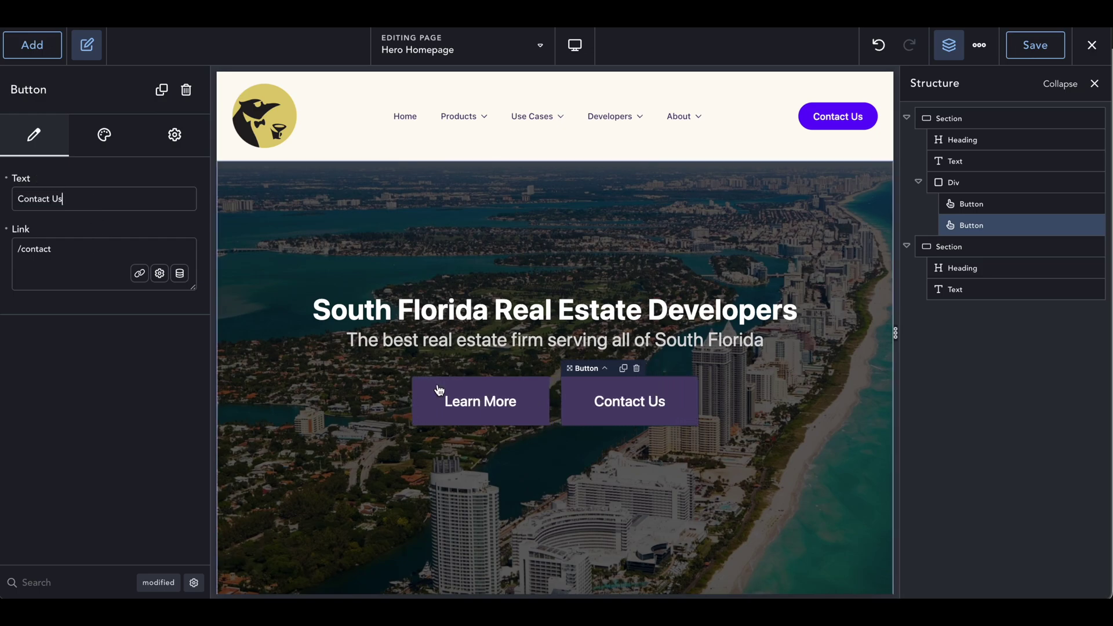
Step: Replace the link of the "Learn More" button with the anchor "#miami"
{"action": "left_click", "coordinate": [446, 400]}
{"action": "left_click", "coordinate": [190, 284]}
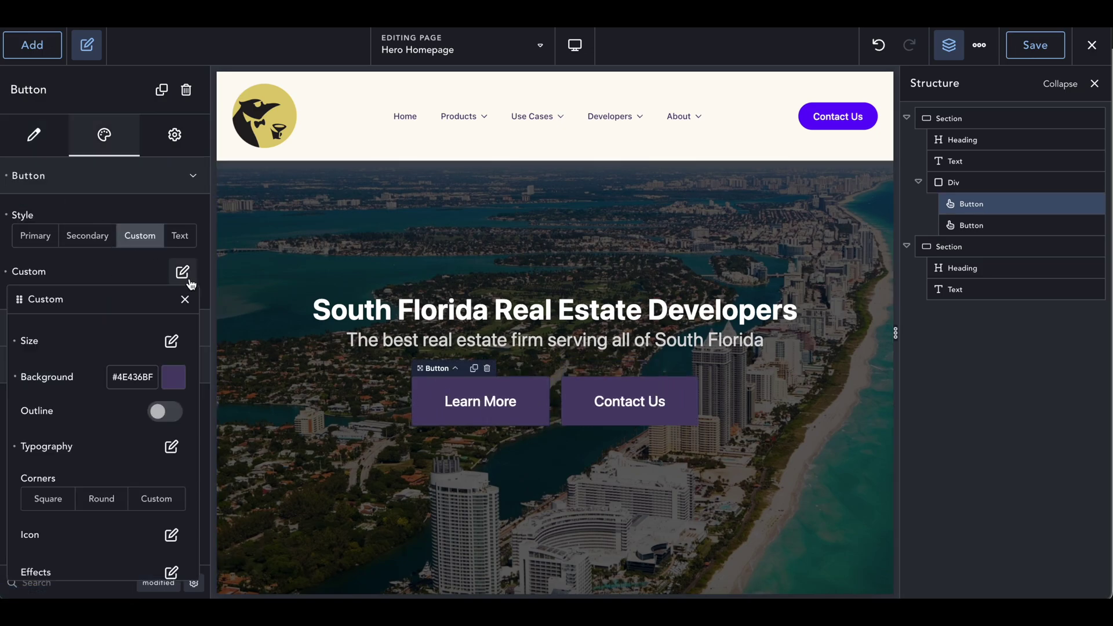
{"action": "left_click", "coordinate": [191, 284]}
{"action": "left_click", "coordinate": [39, 135]}
{"action": "key", "text": "ctrl+a"}
{"action": "key", "text": "BackSpace"}
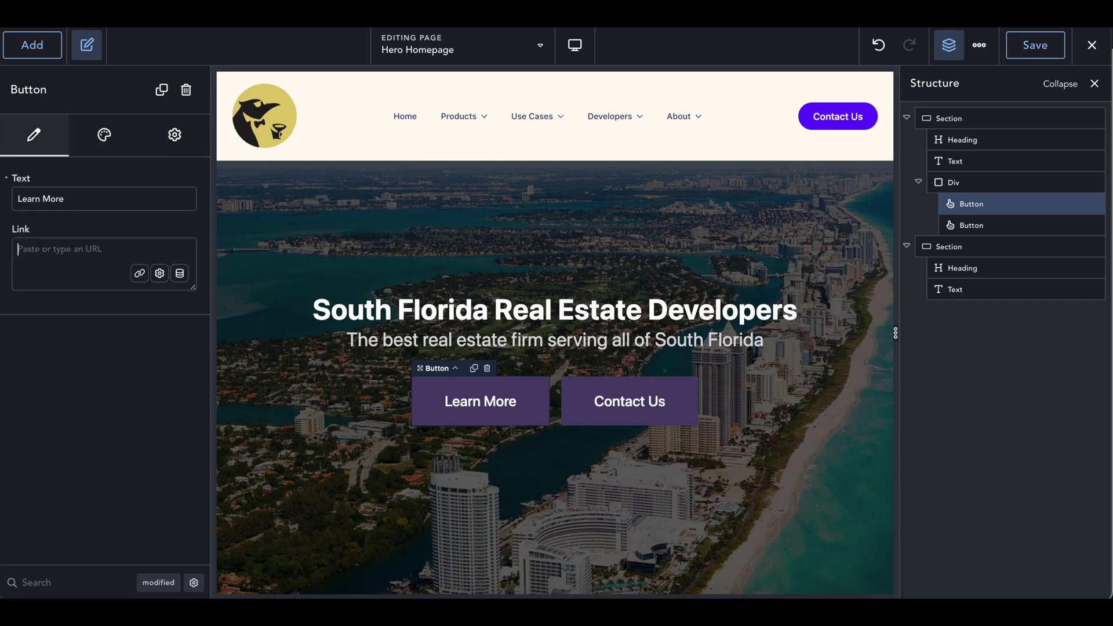
{"action": "type", "text": "#miami"}
{"action": "left_click_drag", "start_coordinate": [94, 263], "coordinate": [2, 246]}
{"action": "left_click", "coordinate": [31, 249]}
{"action": "left_click_drag", "start_coordinate": [15, 249], "coordinate": [128, 250]}
Step: Give the "Miami, FL" heading in the second section the element ID "miami"
{"action": "left_click", "coordinate": [466, 413]}
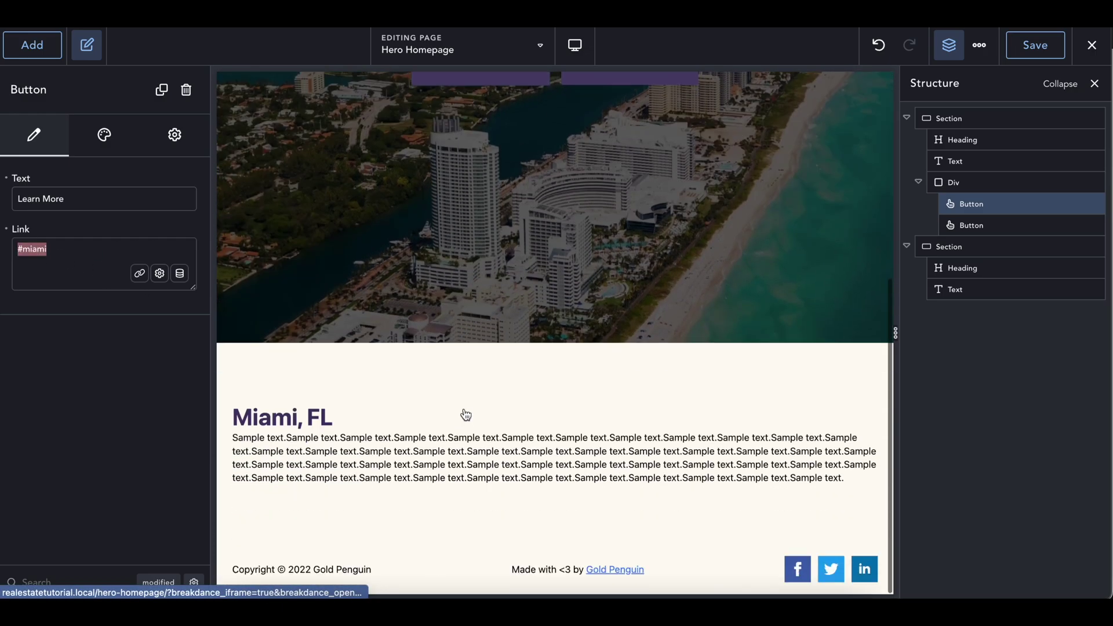
{"action": "left_click", "coordinate": [382, 405]}
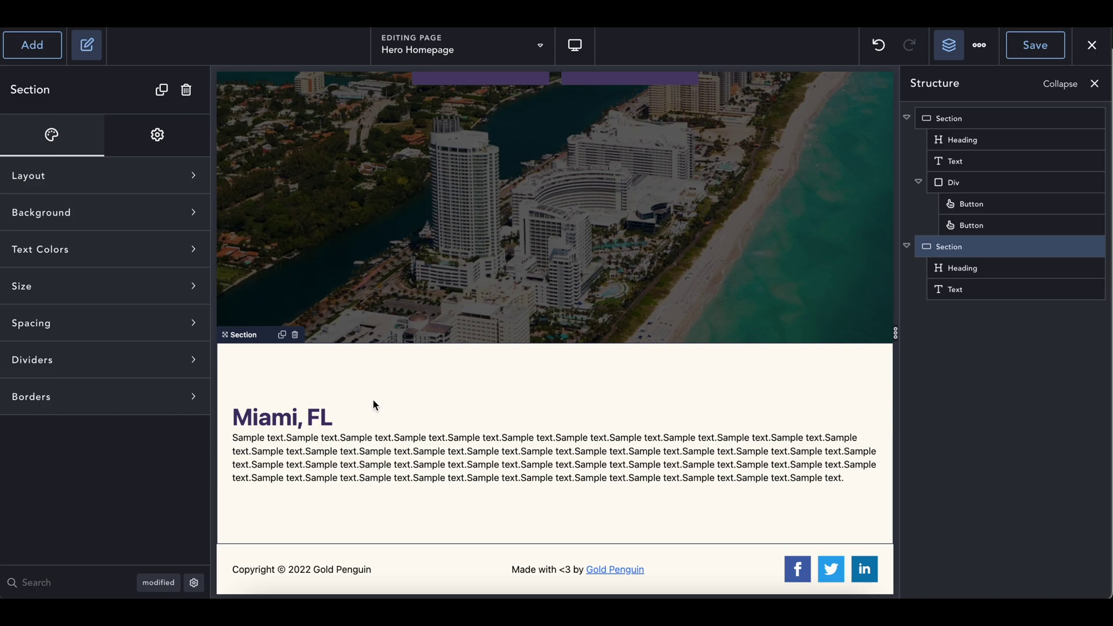
{"action": "left_click", "coordinate": [297, 421]}
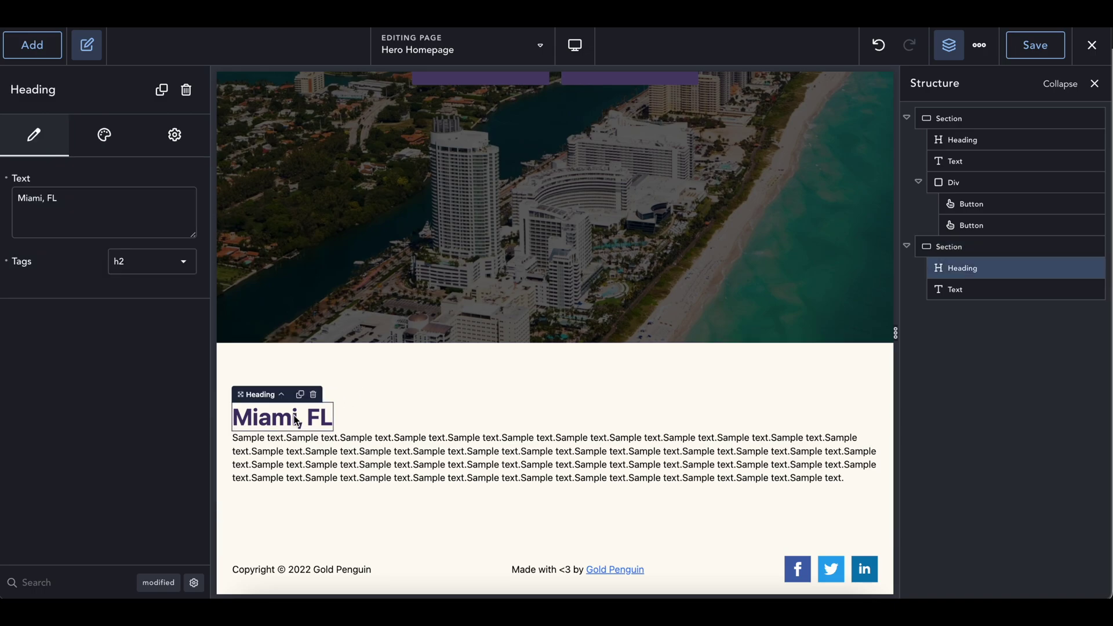
{"action": "left_click", "coordinate": [111, 150]}
{"action": "left_click", "coordinate": [174, 149]}
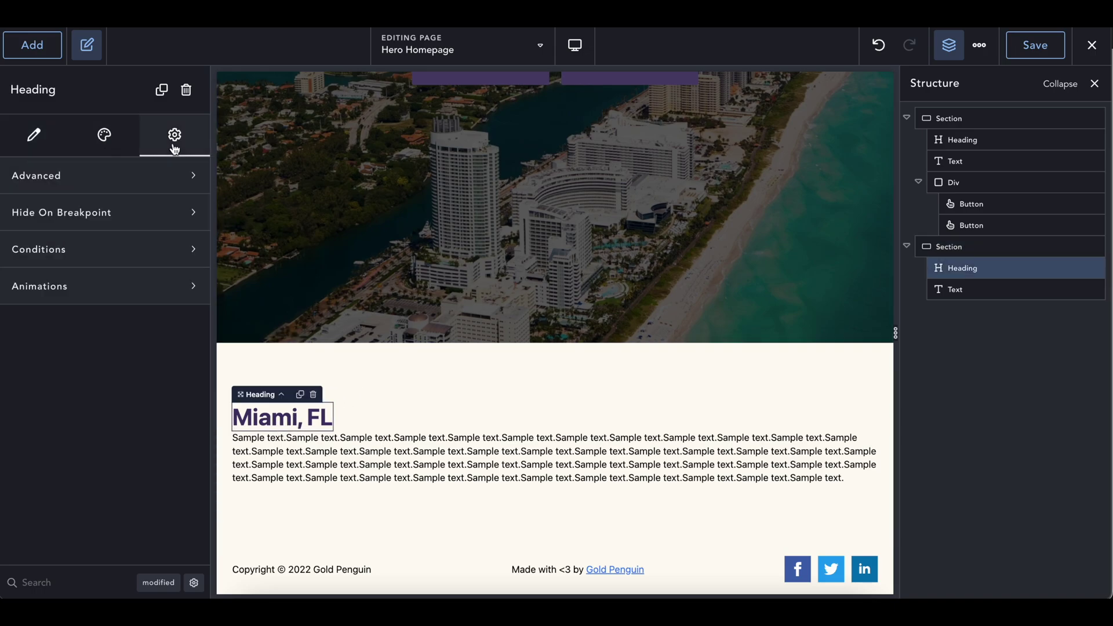
{"action": "left_click", "coordinate": [148, 185]}
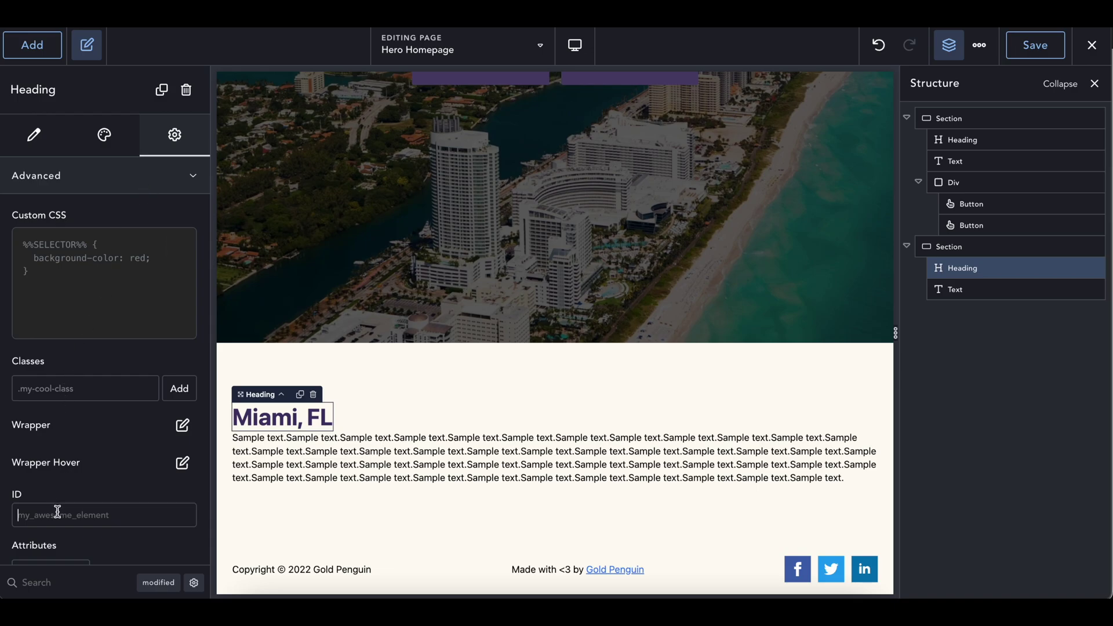
{"action": "type", "text": "miami"}
Step: Save the page and test the "Learn More" button's anchor link on the front end
{"action": "left_click", "coordinate": [1032, 46]}
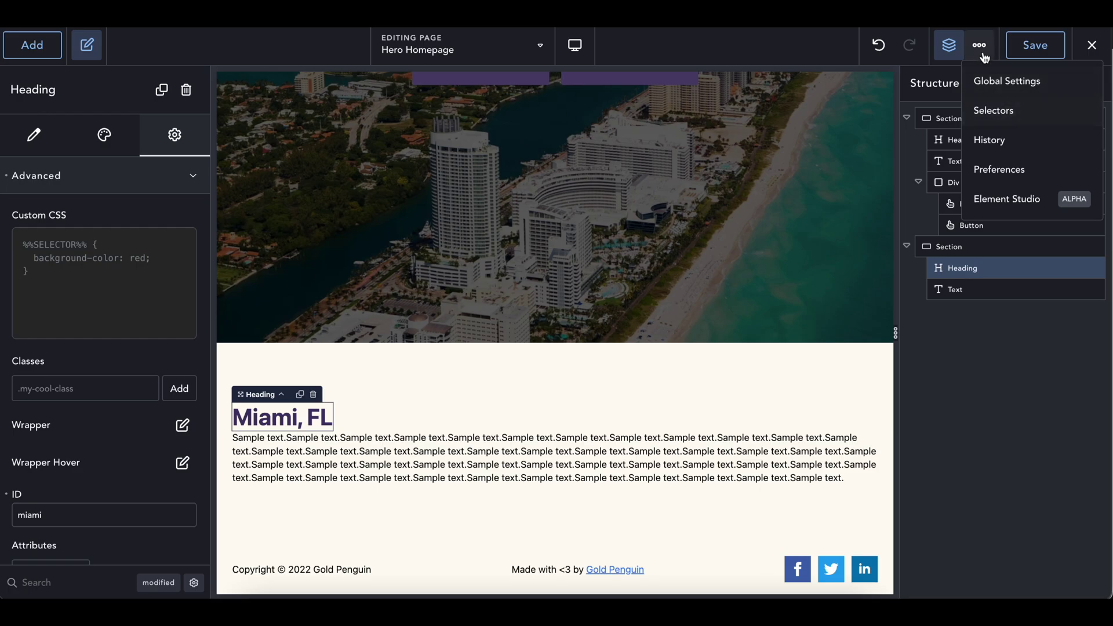
{"action": "mouse_move", "coordinate": [1100, 50]}
{"action": "left_click", "coordinate": [1063, 82]}
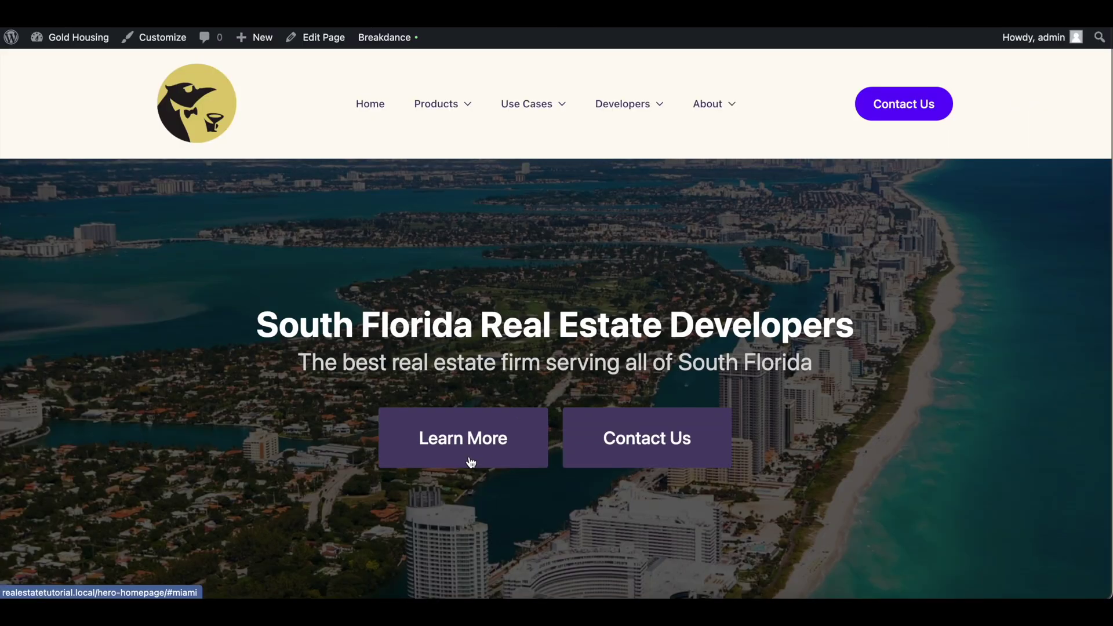
{"action": "left_click", "coordinate": [468, 460]}
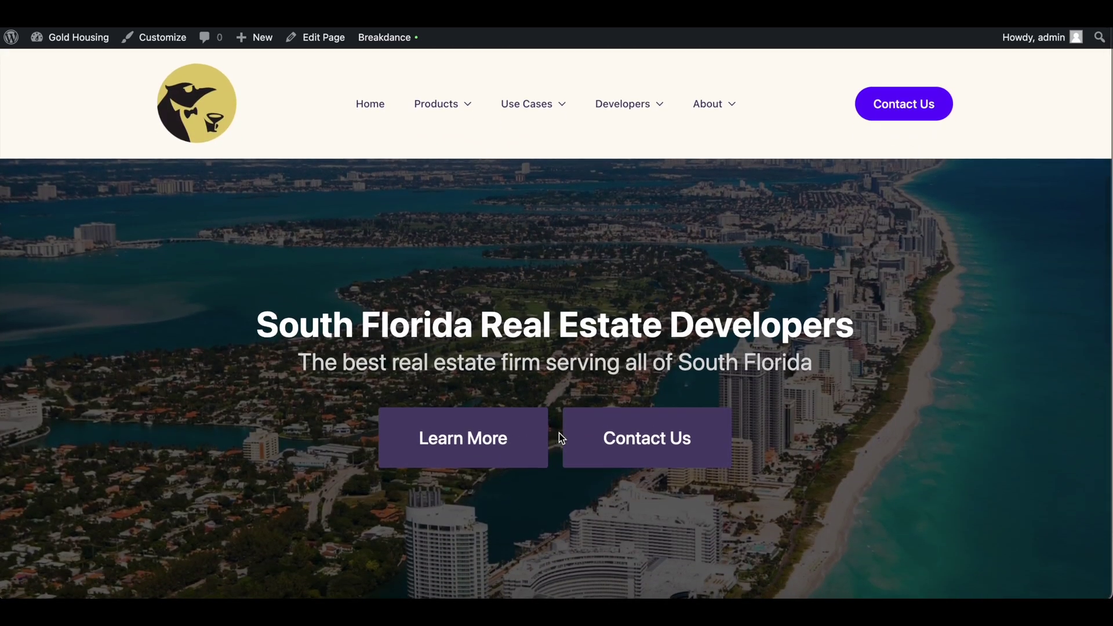
{"action": "left_click", "coordinate": [502, 461]}
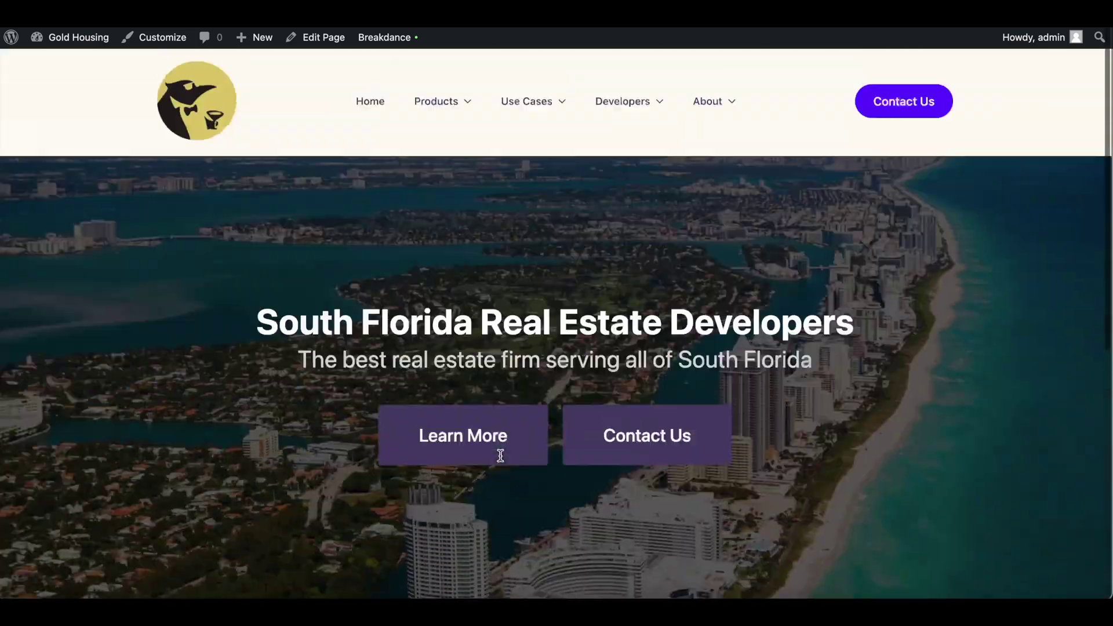
Step: Reopen the "Hero Homepage" page in the Breakdance builder with its element structure shown
{"action": "mouse_move", "coordinate": [402, 41]}
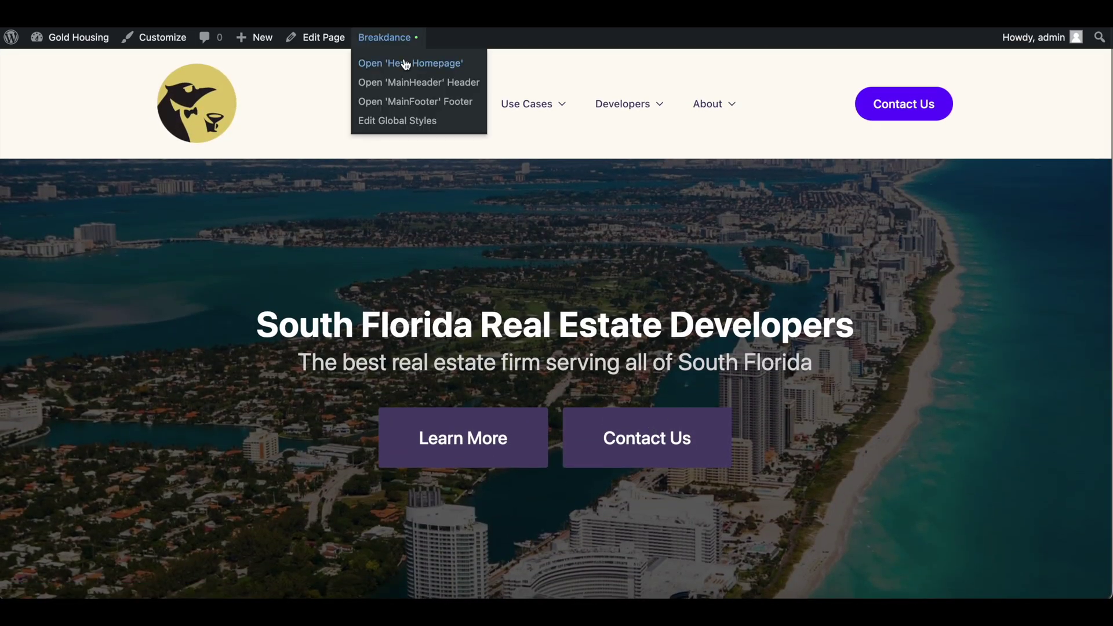
{"action": "left_click", "coordinate": [406, 64]}
{"action": "scroll", "coordinate": [481, 316], "scroll_direction": "down", "scroll_amount": 10}
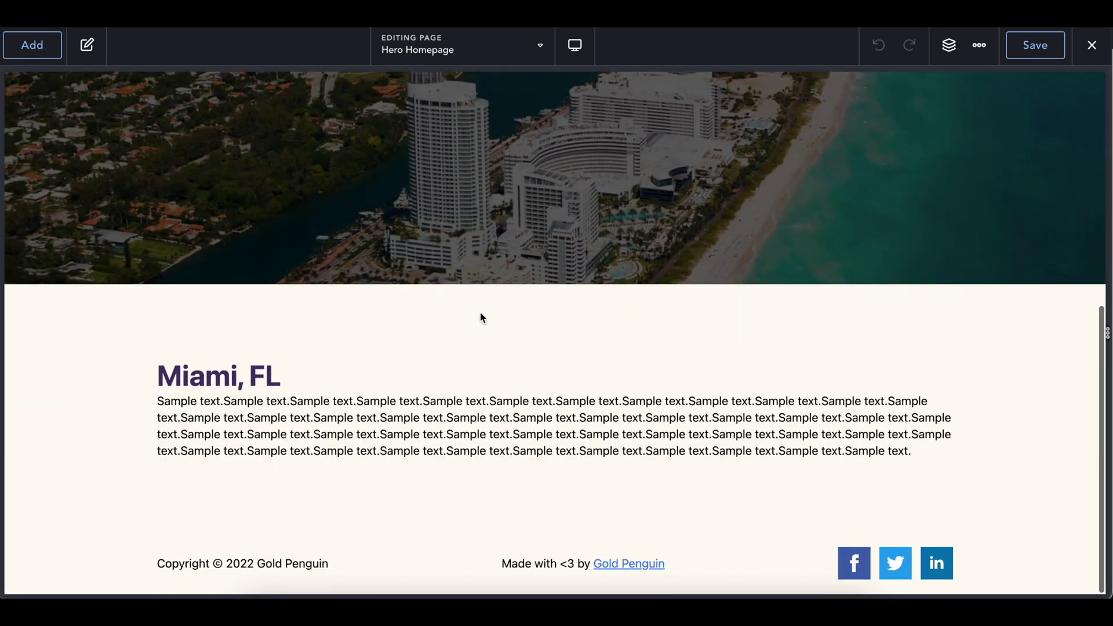
{"action": "left_click", "coordinate": [949, 45]}
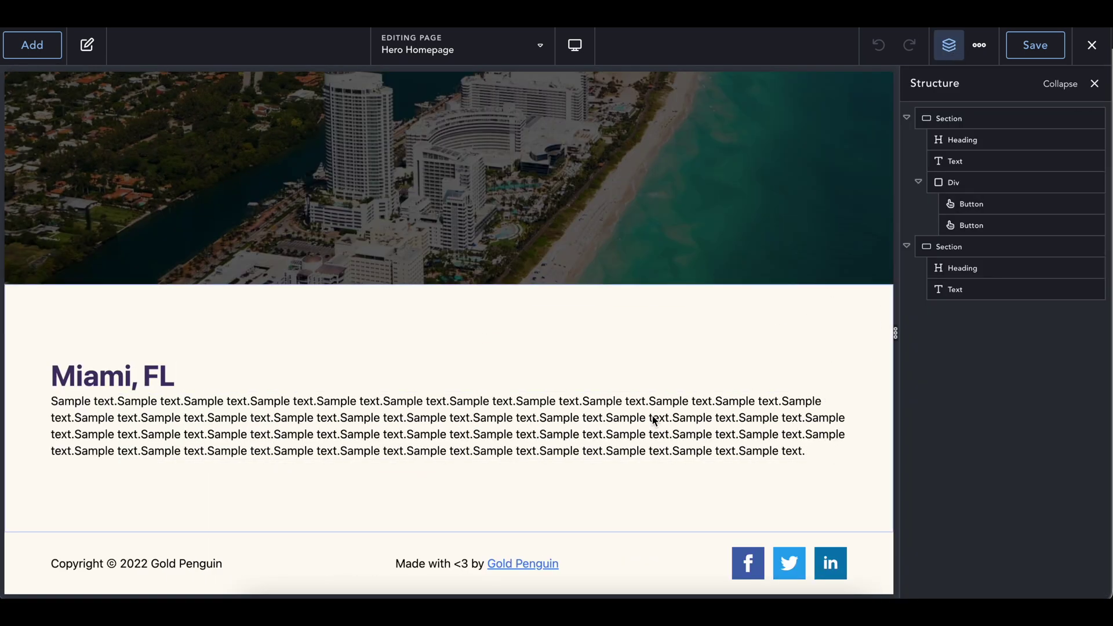
Step: Set the bottom margin of the sample text under "Miami, FL" to 3 rem
{"action": "left_click", "coordinate": [516, 331]}
{"action": "left_click", "coordinate": [415, 448]}
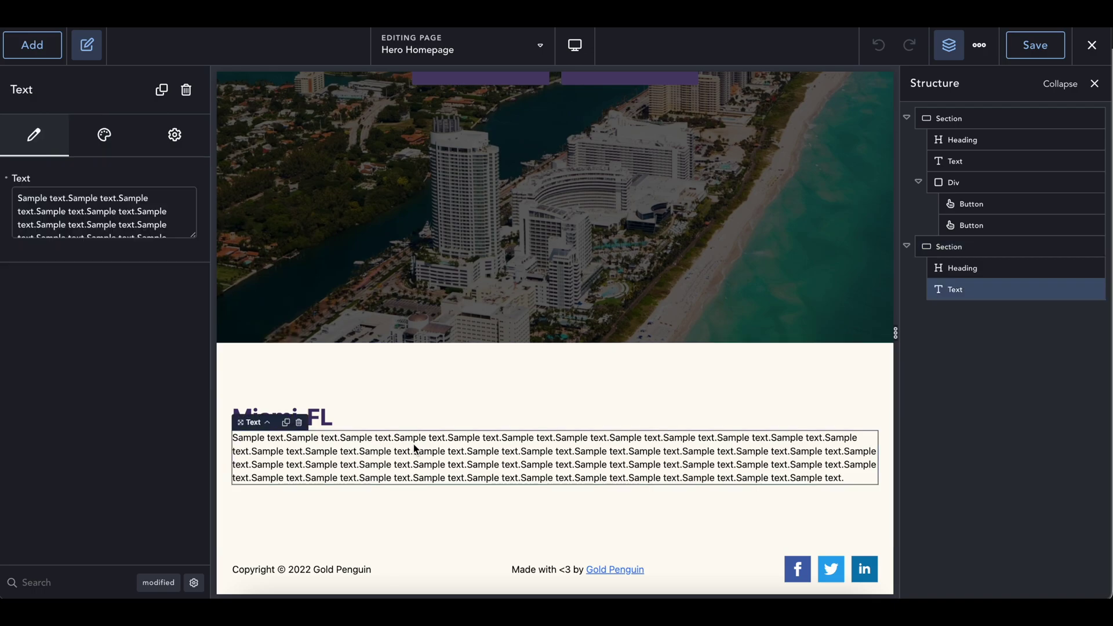
{"action": "left_click", "coordinate": [116, 151]}
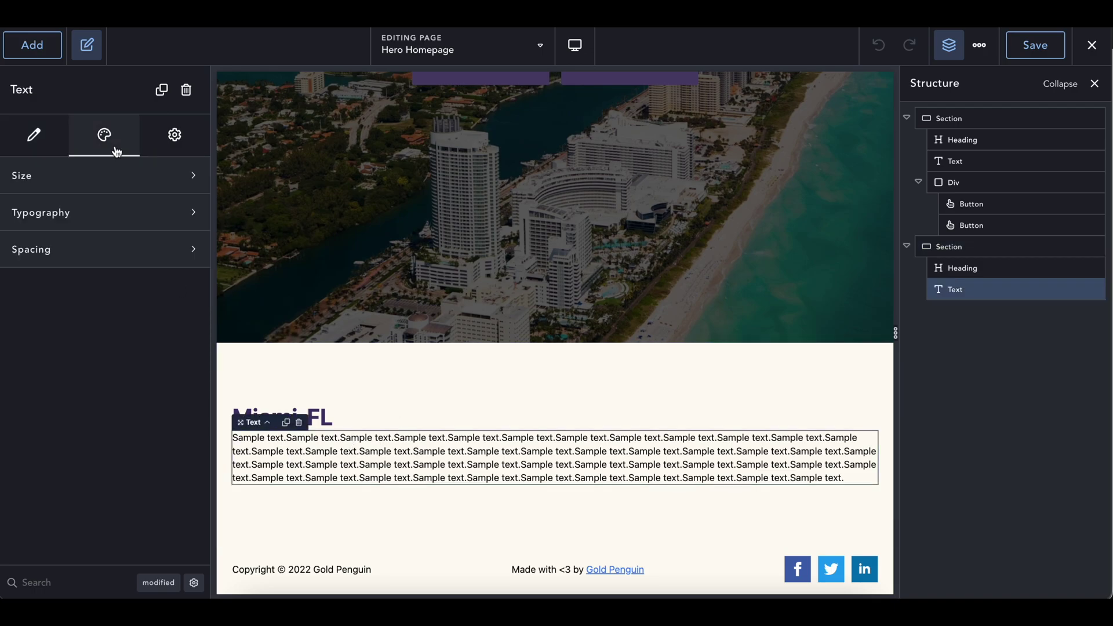
{"action": "left_click", "coordinate": [101, 244]}
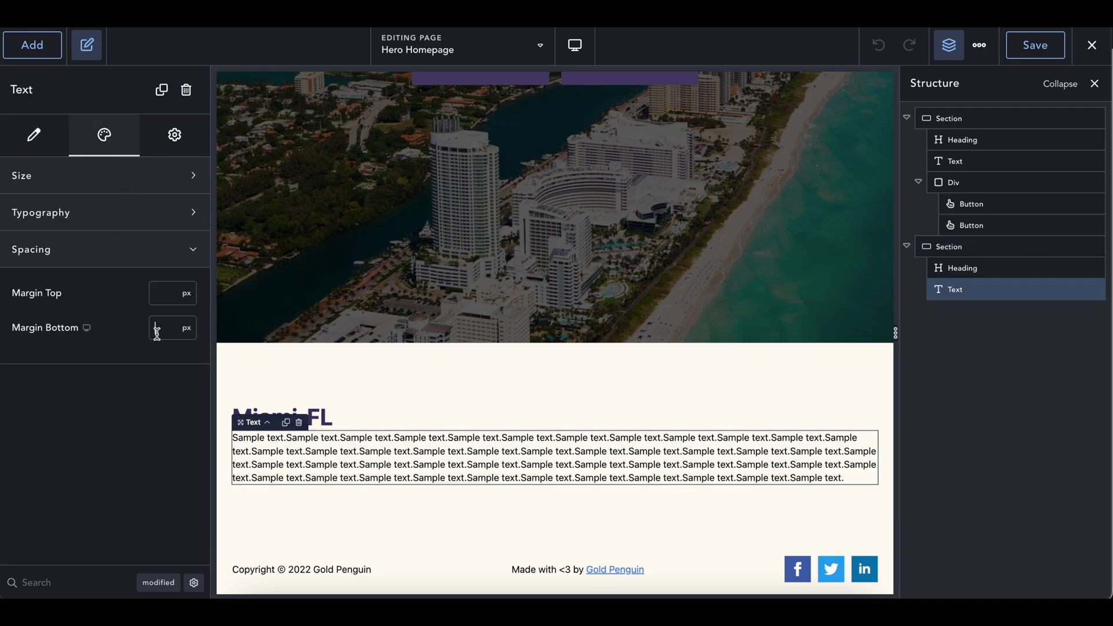
{"action": "left_click", "coordinate": [186, 328]}
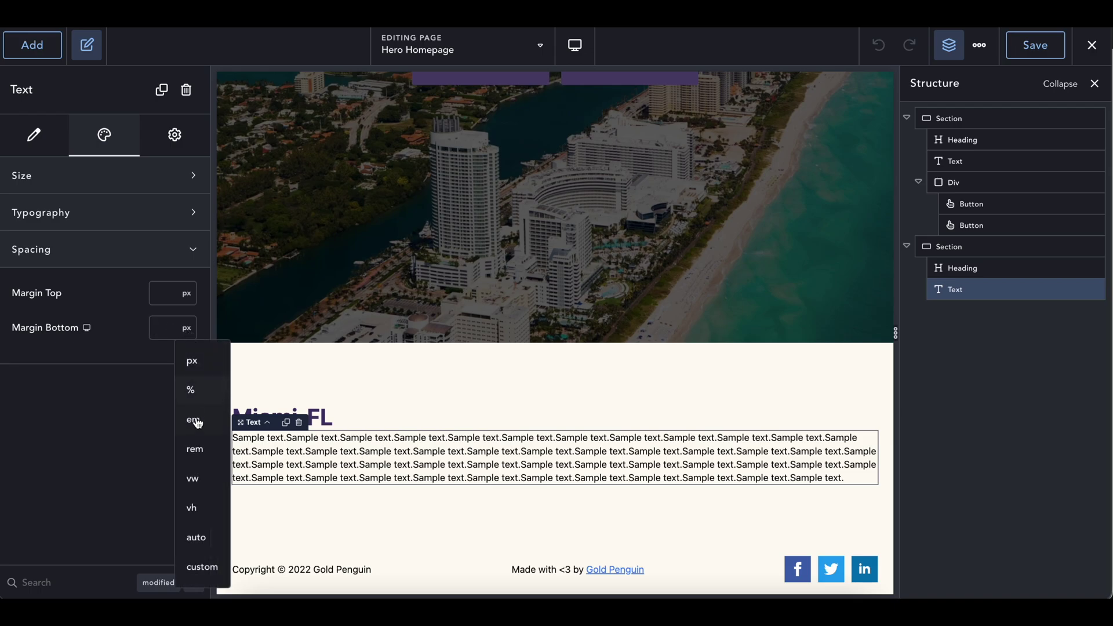
{"action": "left_click", "coordinate": [191, 448]}
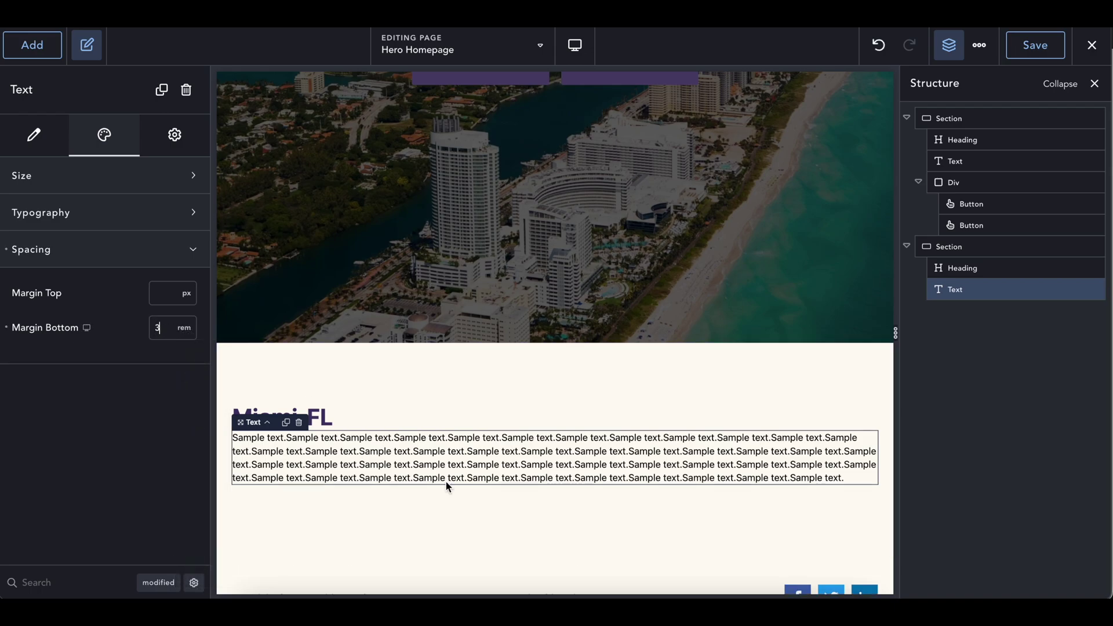
{"action": "type", "text": "3"}
Step: Duplicate the "Miami, FL" heading and its text, ordering the copies as a second heading-and-text pair below the first
{"action": "left_click", "coordinate": [1076, 268]}
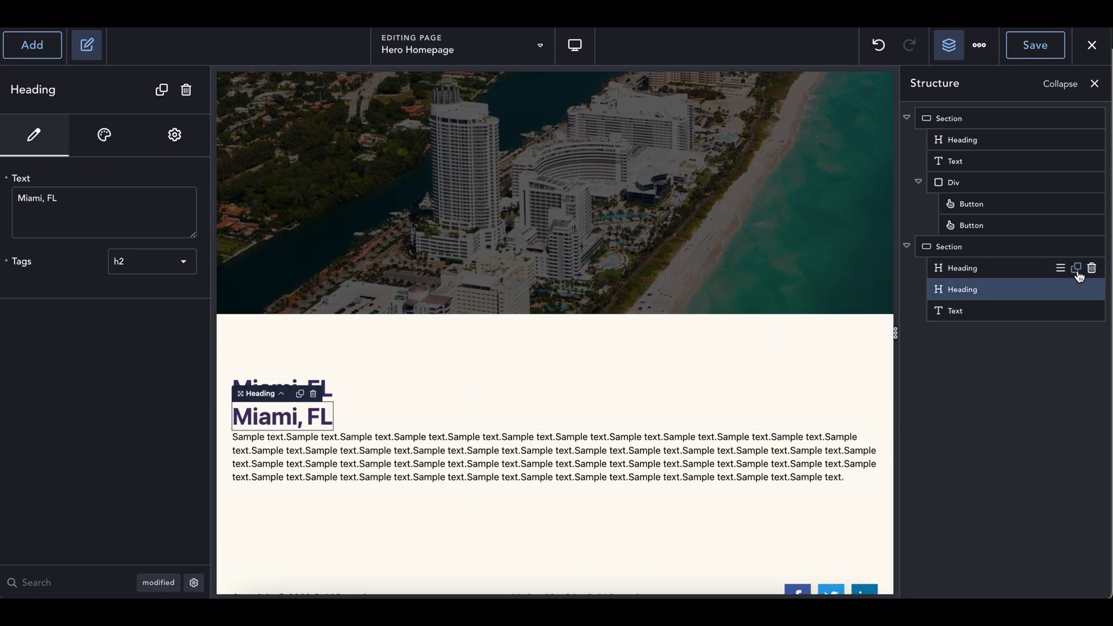
{"action": "left_click", "coordinate": [1076, 310]}
{"action": "left_click_drag", "start_coordinate": [1003, 294], "coordinate": [1001, 320]}
{"action": "scroll", "coordinate": [653, 454], "scroll_direction": "down", "scroll_amount": 3}
{"action": "left_click", "coordinate": [617, 325]}
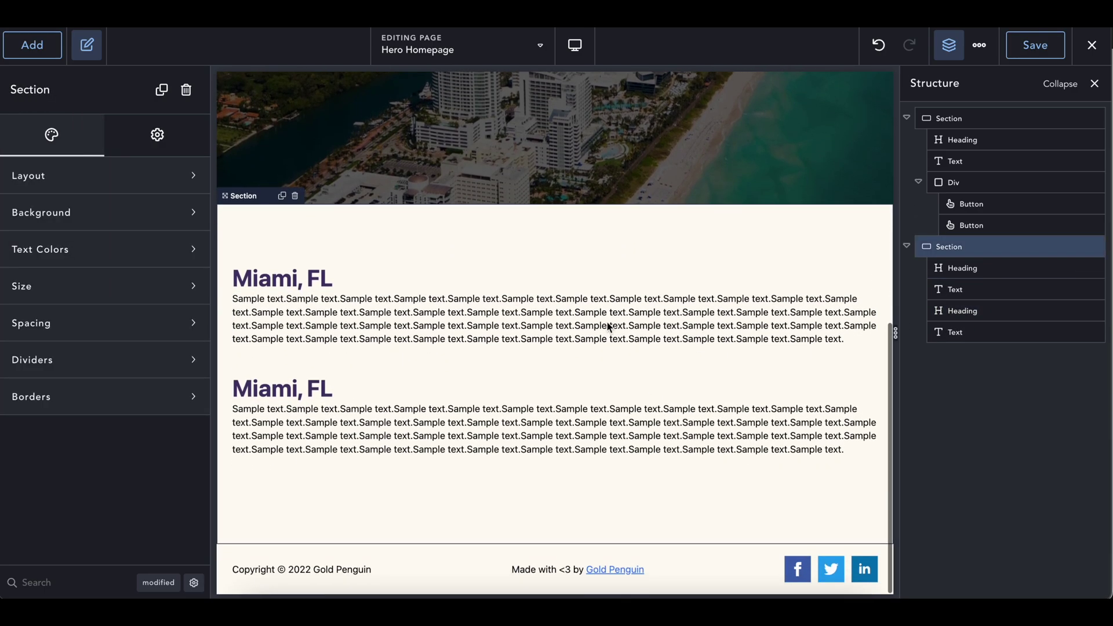
Step: Change the duplicated second heading's text to "Other Location, FL"
{"action": "triple_click", "coordinate": [289, 392]}
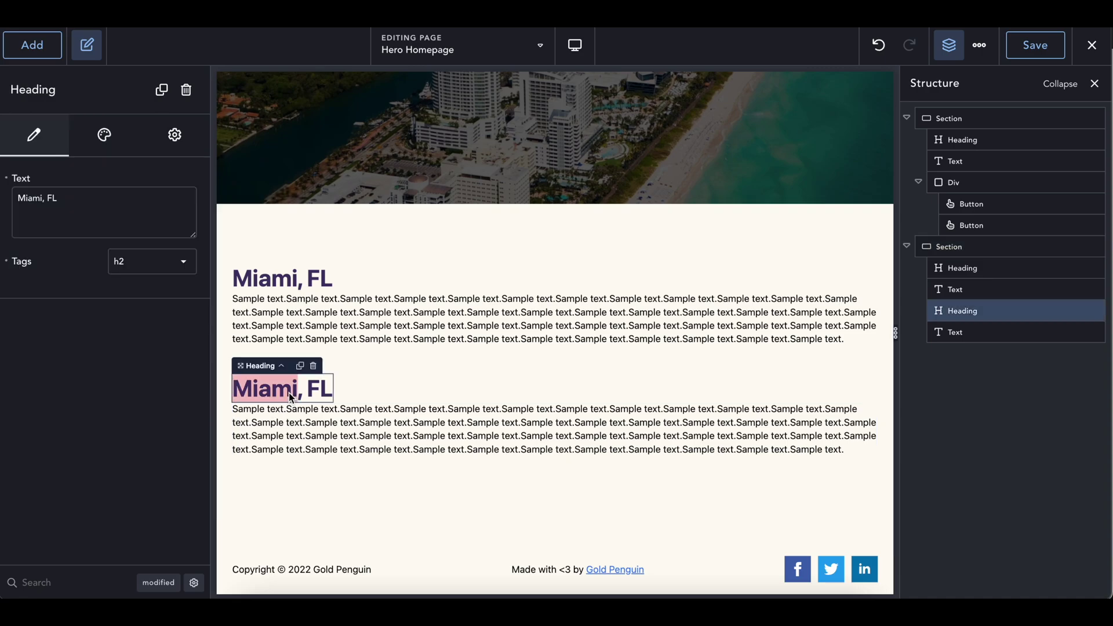
{"action": "type", "text": "Other Location, FL"}
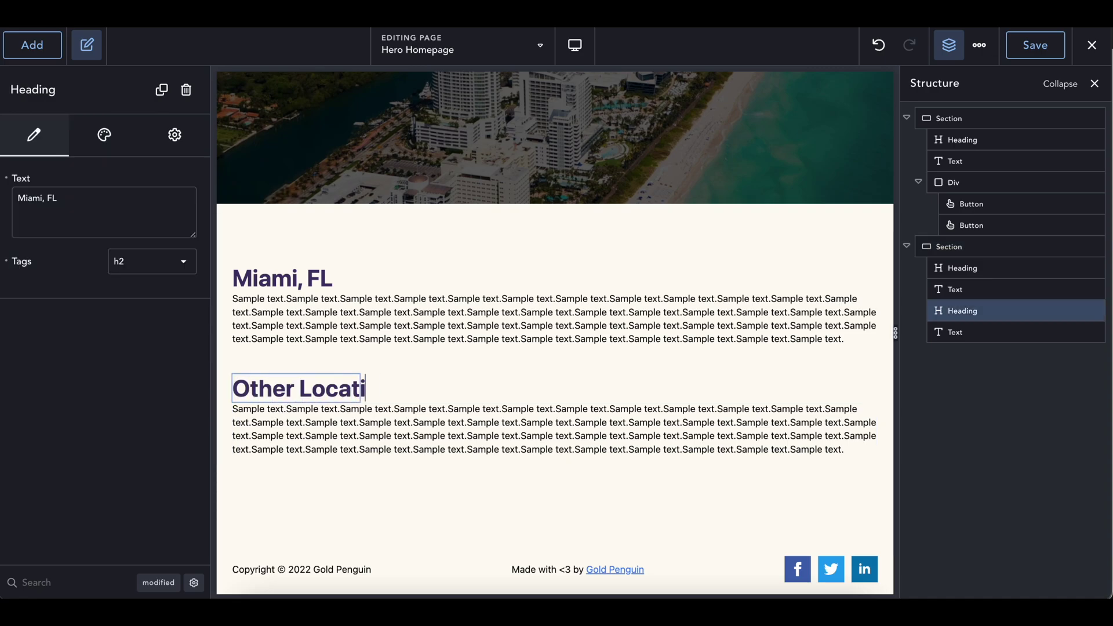
{"action": "left_click", "coordinate": [404, 262]}
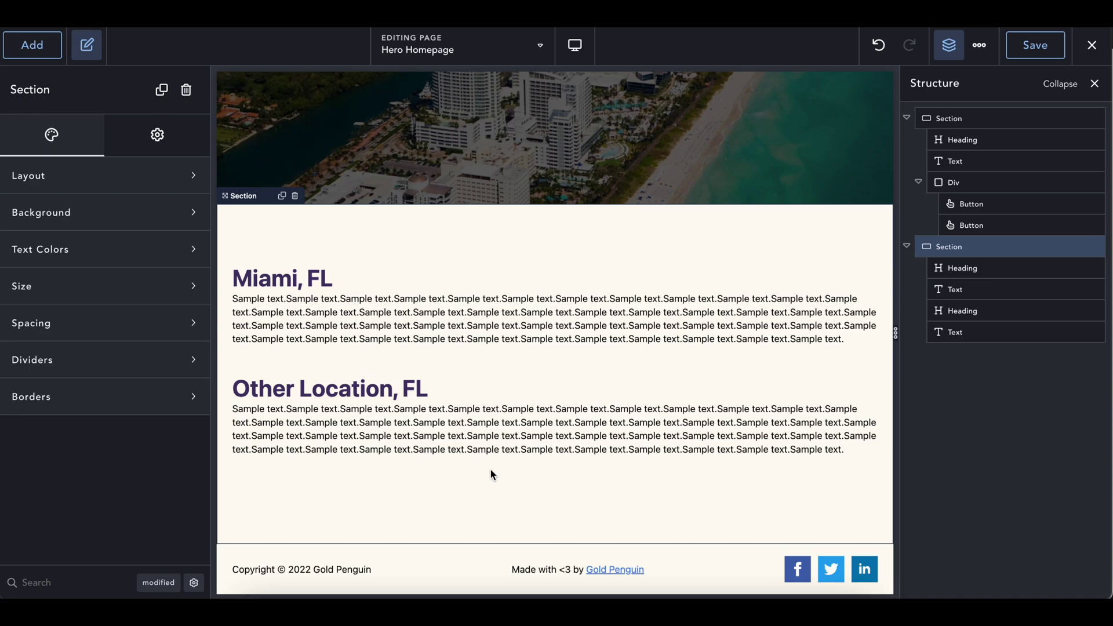
Step: Add a new empty section below the locations section
{"action": "left_click", "coordinate": [32, 45]}
{"action": "left_click", "coordinate": [87, 244]}
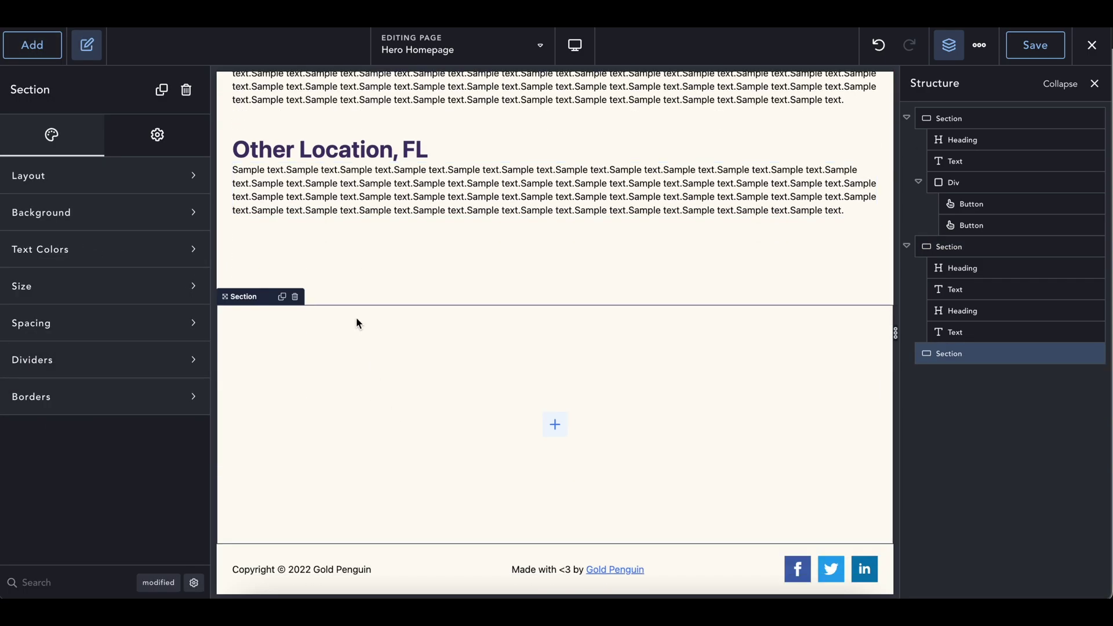
{"action": "left_click", "coordinate": [383, 251]}
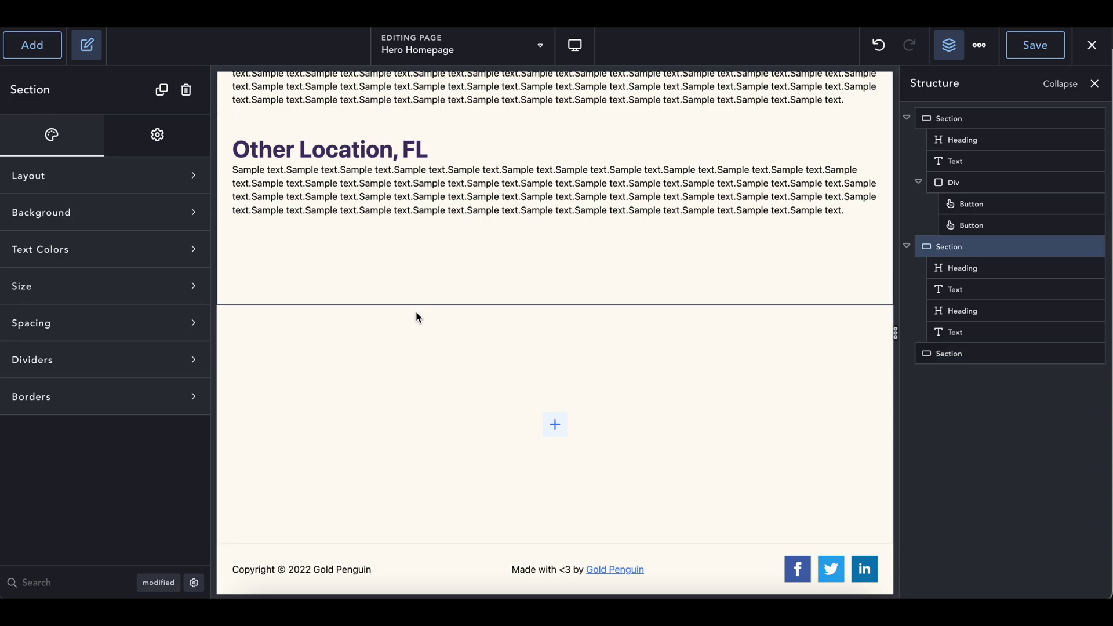
Step: Clear the bottom margin of the text under "Miami, FL" and restore it to 3 rem
{"action": "scroll", "coordinate": [406, 302], "scroll_direction": "up", "scroll_amount": 4}
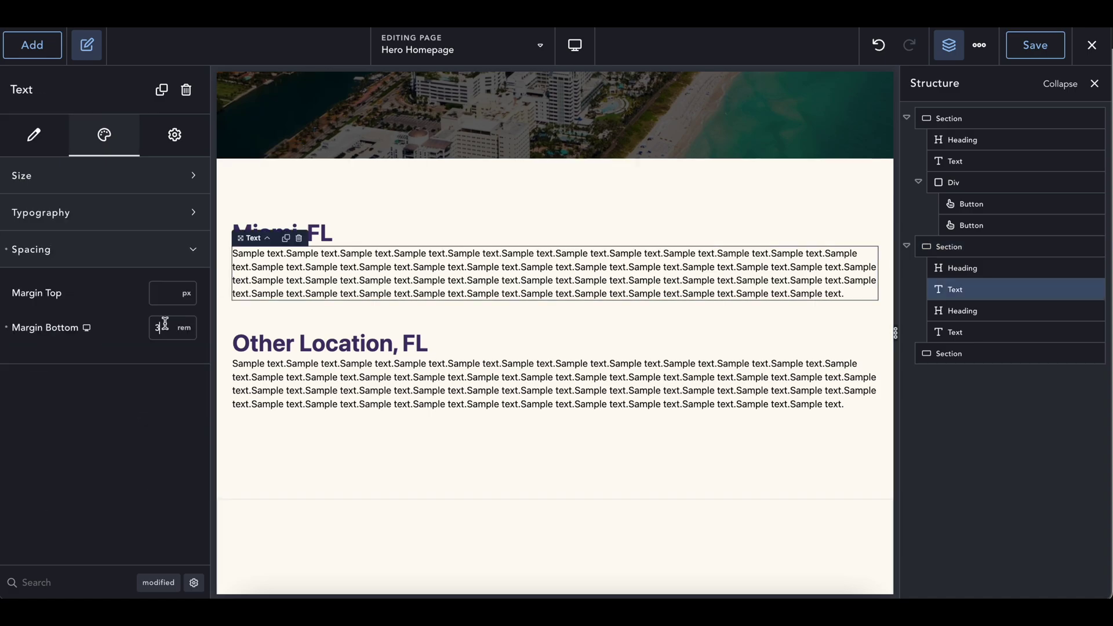
{"action": "key", "text": "BackSpace"}
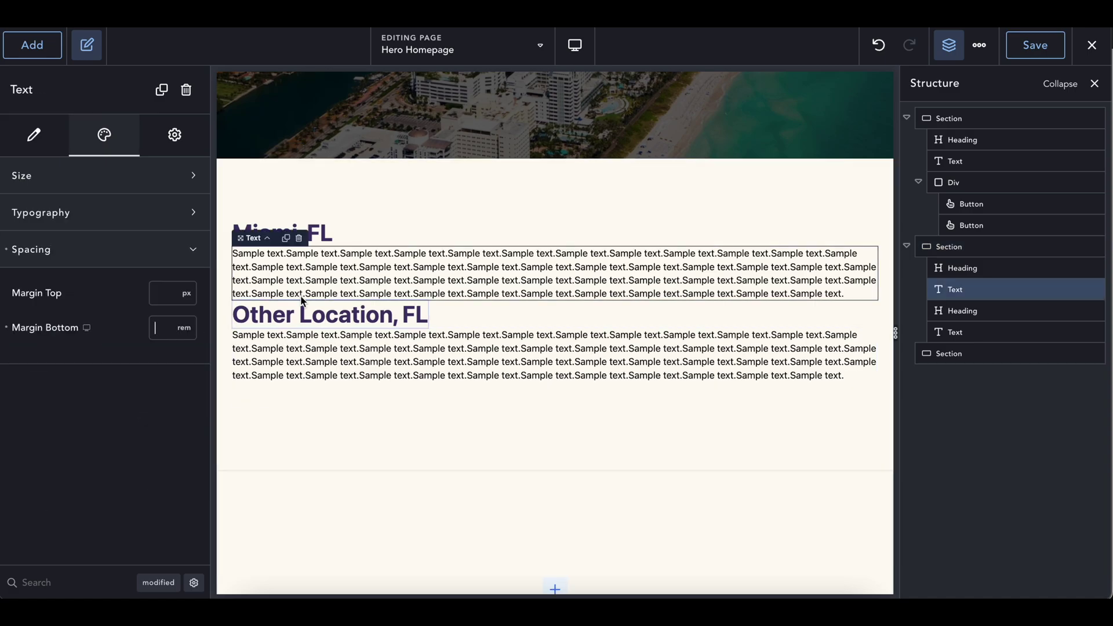
{"action": "type", "text": "3"}
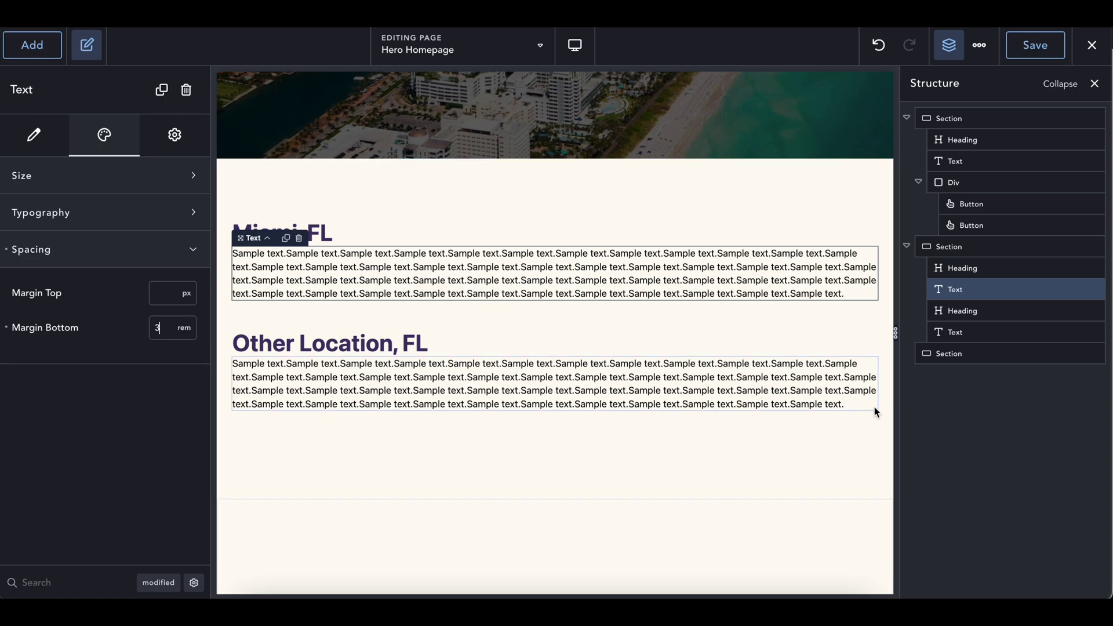
Step: Search the elements for "icon" and add an Icon List to the empty third section
{"action": "left_click", "coordinate": [956, 355]}
{"action": "scroll", "coordinate": [632, 410], "scroll_direction": "down", "scroll_amount": 2}
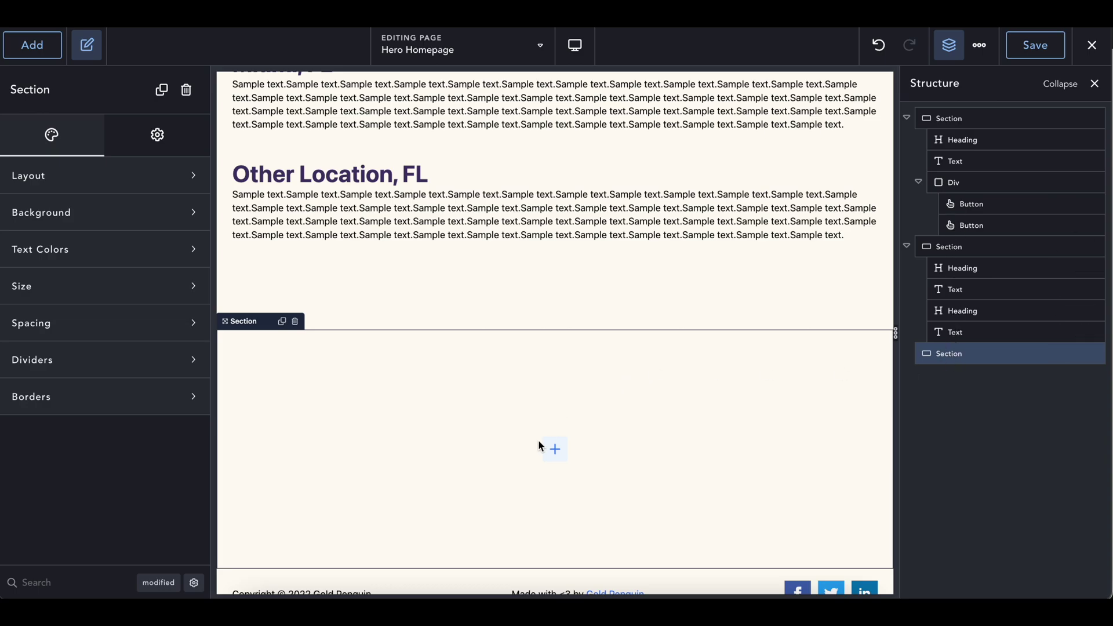
{"action": "scroll", "coordinate": [538, 439], "scroll_direction": "up", "scroll_amount": 10}
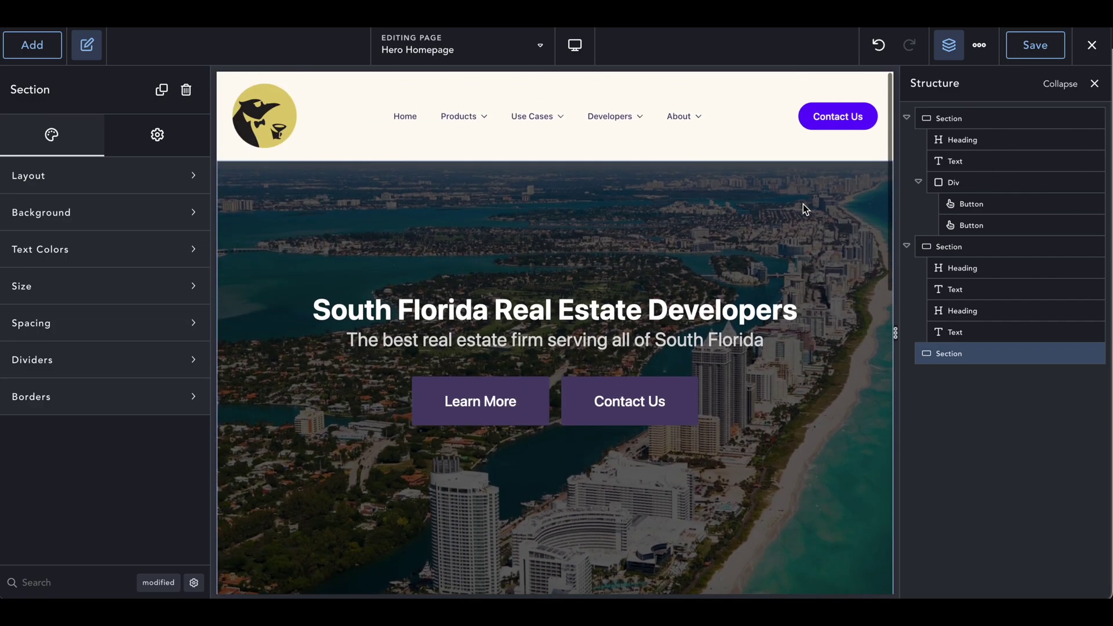
{"action": "scroll", "coordinate": [802, 206], "scroll_direction": "down", "scroll_amount": 10}
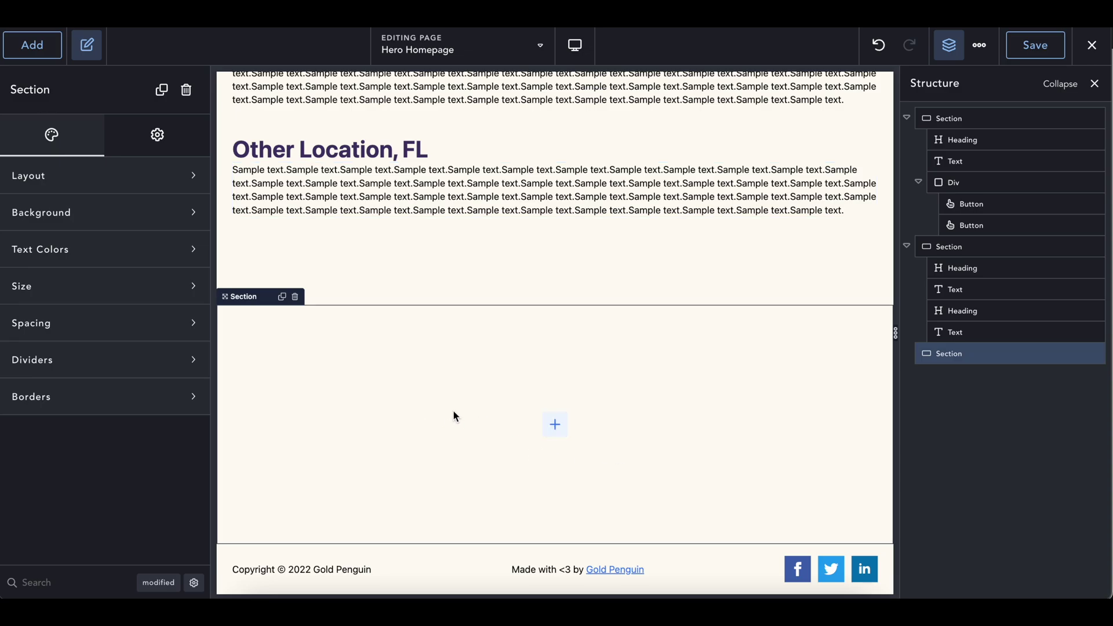
{"action": "left_click", "coordinate": [558, 423]}
{"action": "scroll", "coordinate": [103, 418], "scroll_direction": "down", "scroll_amount": 5}
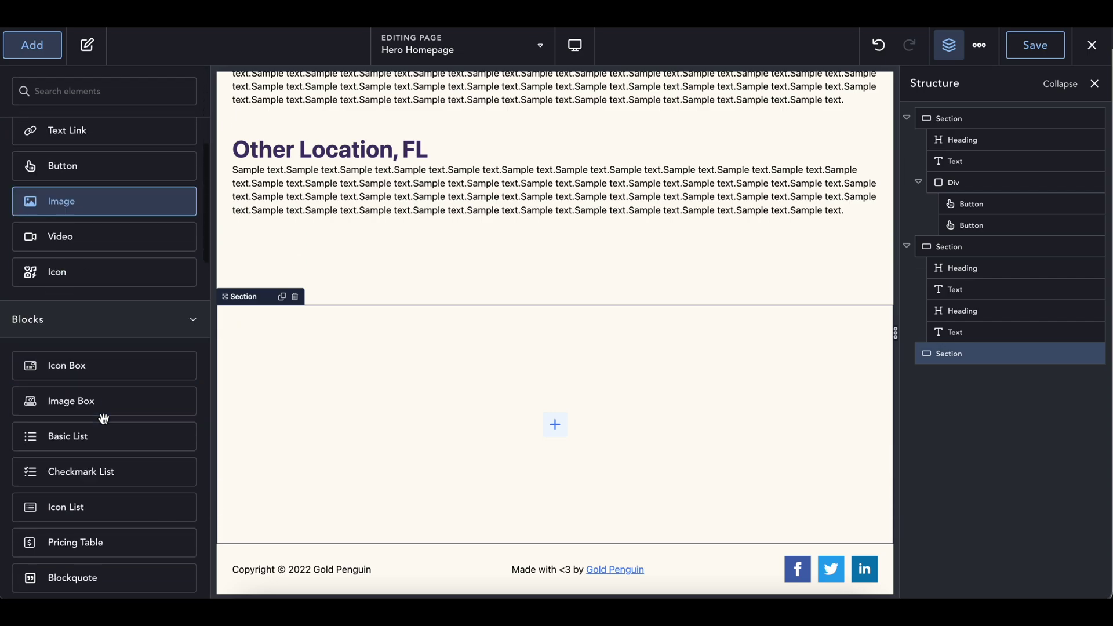
{"action": "scroll", "coordinate": [104, 418], "scroll_direction": "down", "scroll_amount": 4}
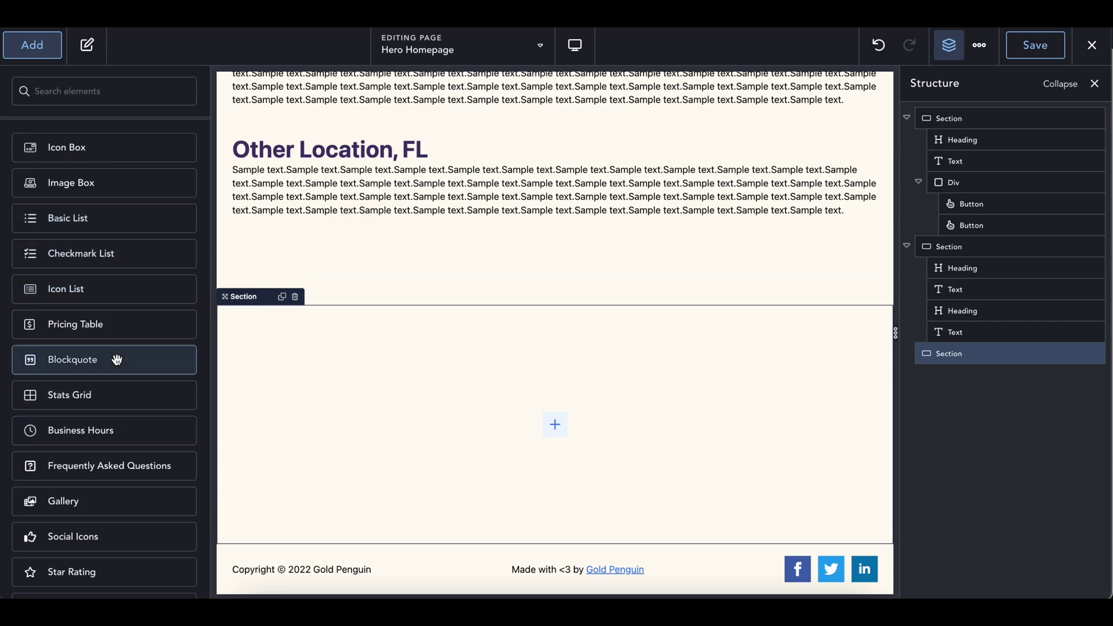
{"action": "scroll", "coordinate": [117, 359], "scroll_direction": "down", "scroll_amount": 2}
{"action": "type", "text": "icon"}
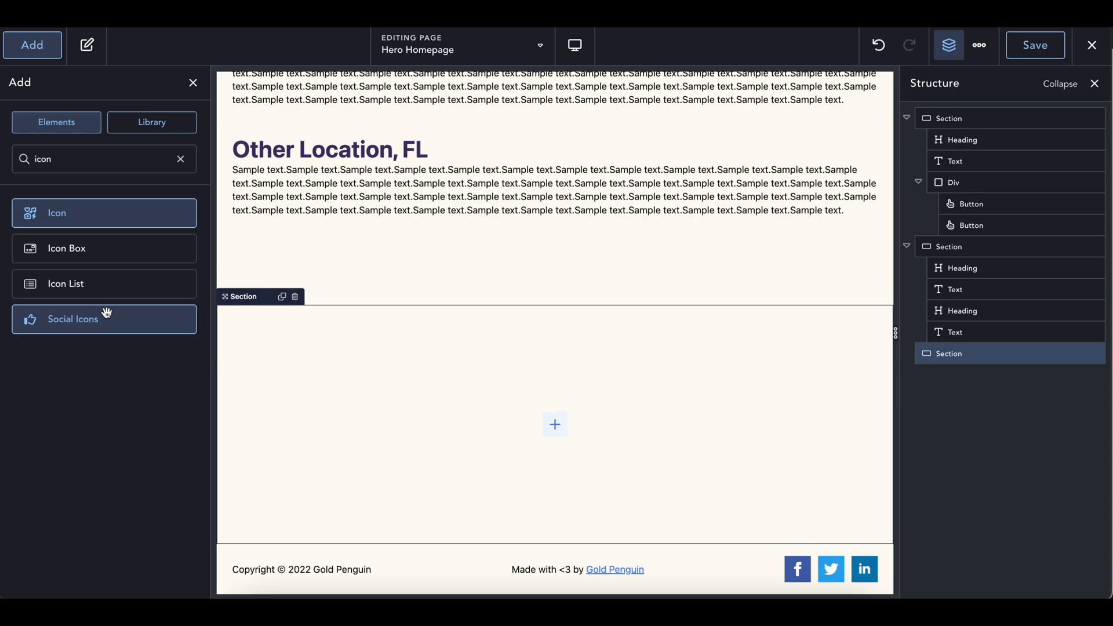
{"action": "left_click", "coordinate": [100, 295]}
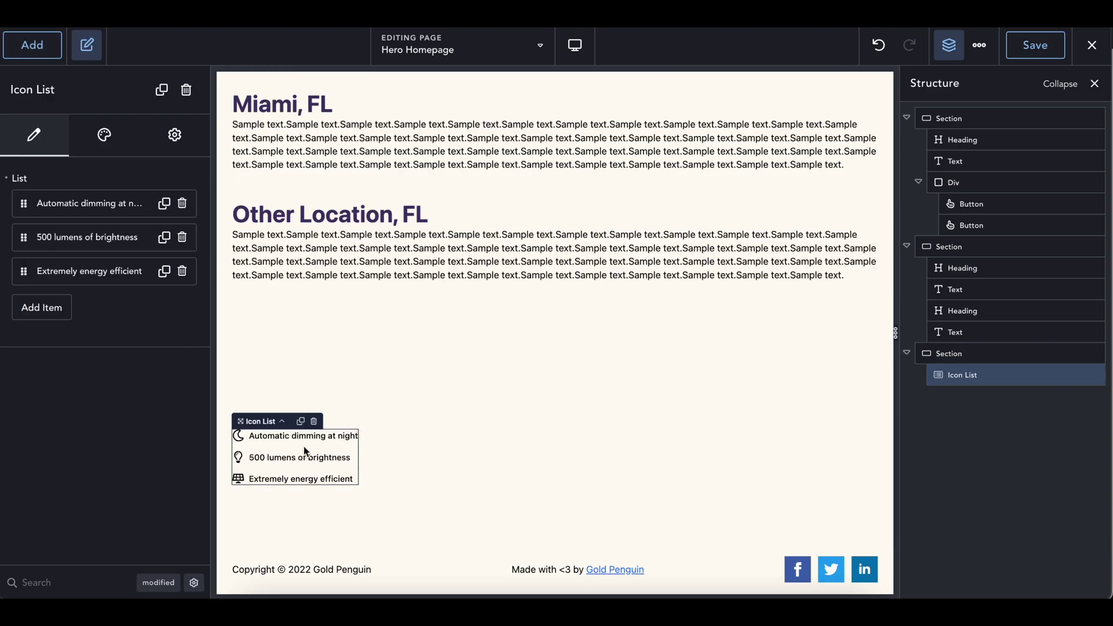
Step: Add a heading to the third section and place it above the icon list
{"action": "left_click", "coordinate": [345, 409]}
{"action": "left_click", "coordinate": [32, 45]}
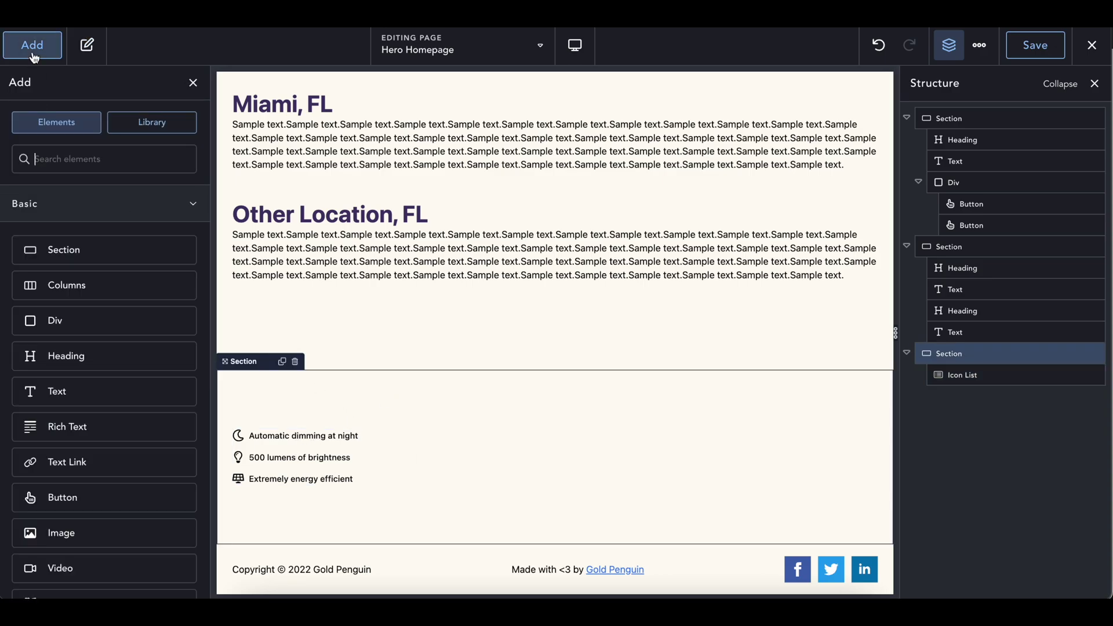
{"action": "left_click", "coordinate": [70, 365]}
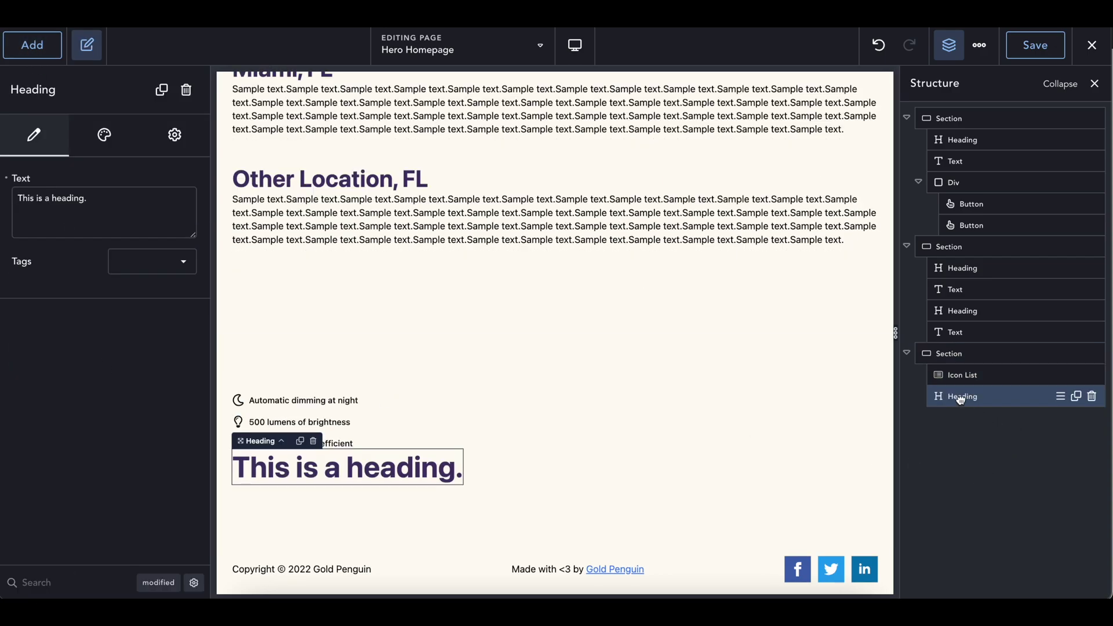
{"action": "left_click_drag", "start_coordinate": [961, 376], "coordinate": [961, 403]}
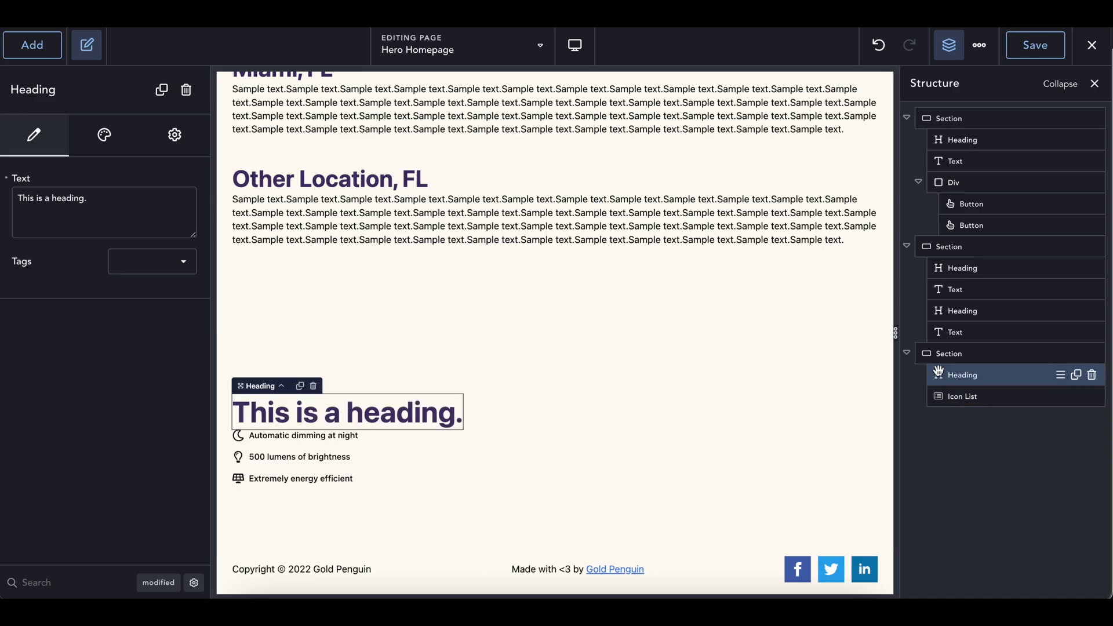
Step: Change the new heading's text to "Some Facts" and set its tag to h2
{"action": "double_click", "coordinate": [364, 415]}
{"action": "key", "text": "ctrl+a"}
{"action": "type", "text": "Some Facts"}
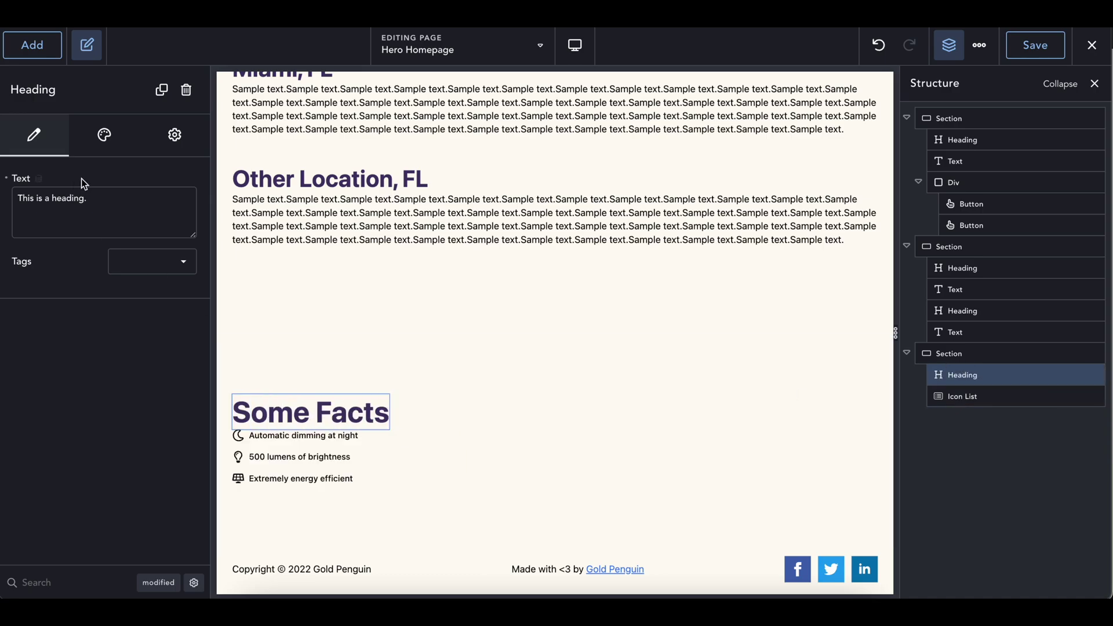
{"action": "left_click", "coordinate": [113, 262]}
{"action": "left_click", "coordinate": [142, 302]}
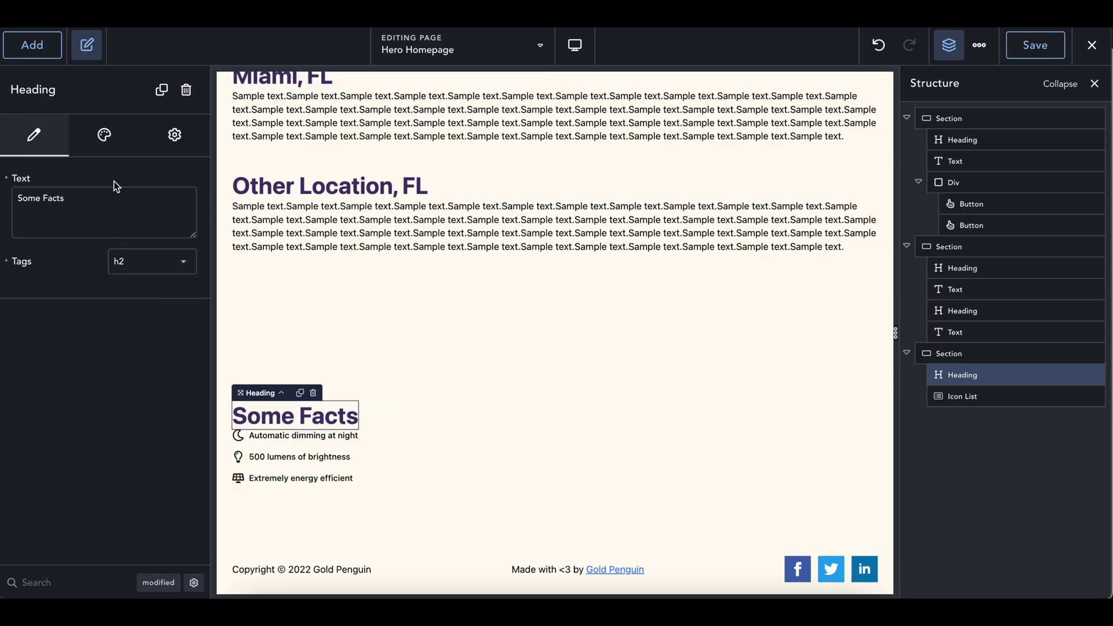
Step: Set the bottom margin of the "Some Facts" heading to 3 rem
{"action": "left_click", "coordinate": [104, 134]}
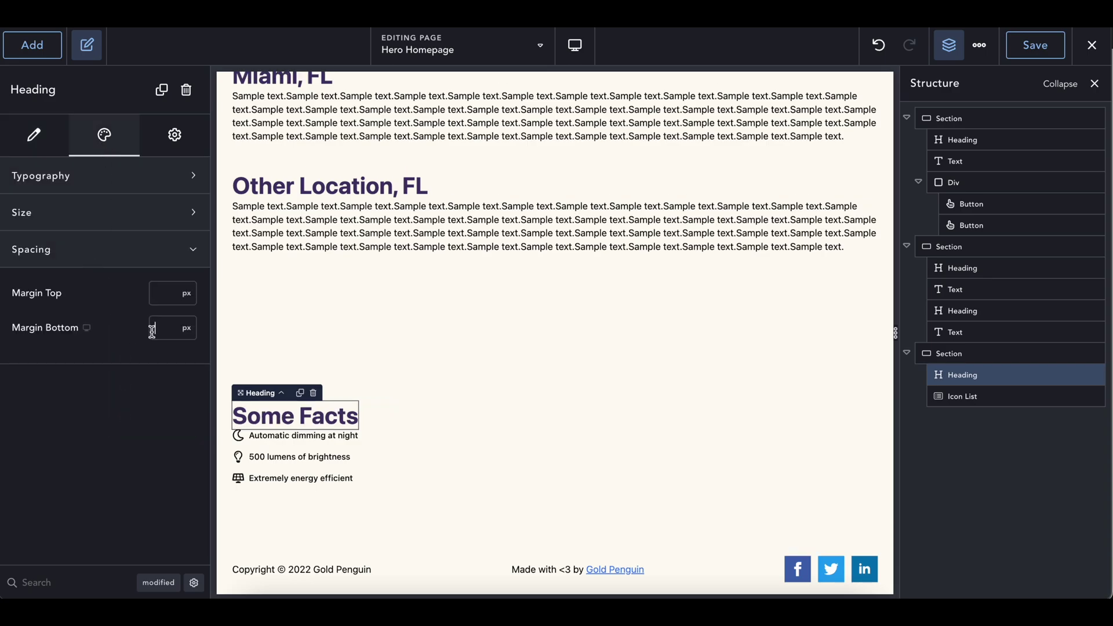
{"action": "left_click", "coordinate": [186, 328]}
{"action": "left_click", "coordinate": [193, 448]}
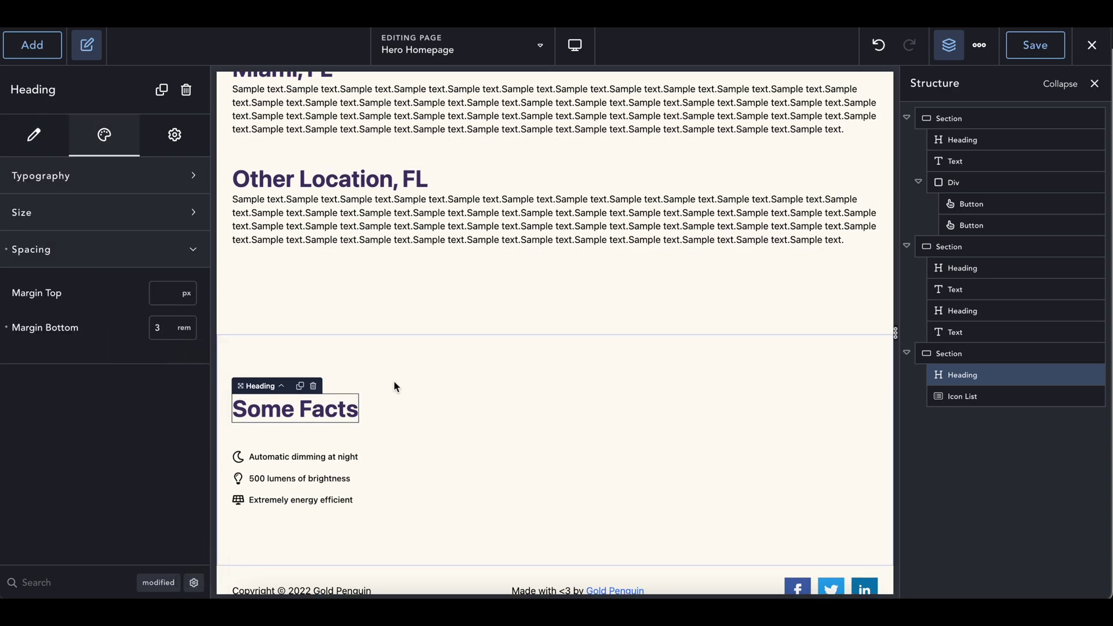
{"action": "left_click", "coordinate": [394, 381]}
{"action": "scroll", "coordinate": [400, 348], "scroll_direction": "down", "scroll_amount": 1}
Step: Reduce the "Some Facts" heading's bottom margin to 1 rem
{"action": "left_click", "coordinate": [301, 389]}
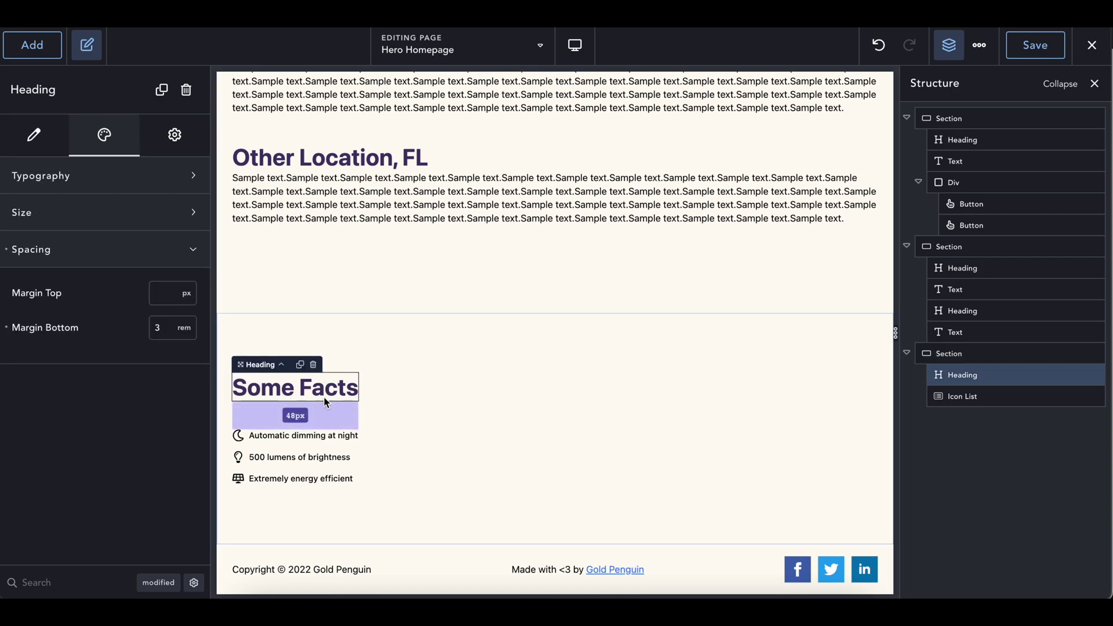
{"action": "left_click", "coordinate": [158, 328]}
{"action": "key", "text": "Down"}
{"action": "key", "text": "Down"}
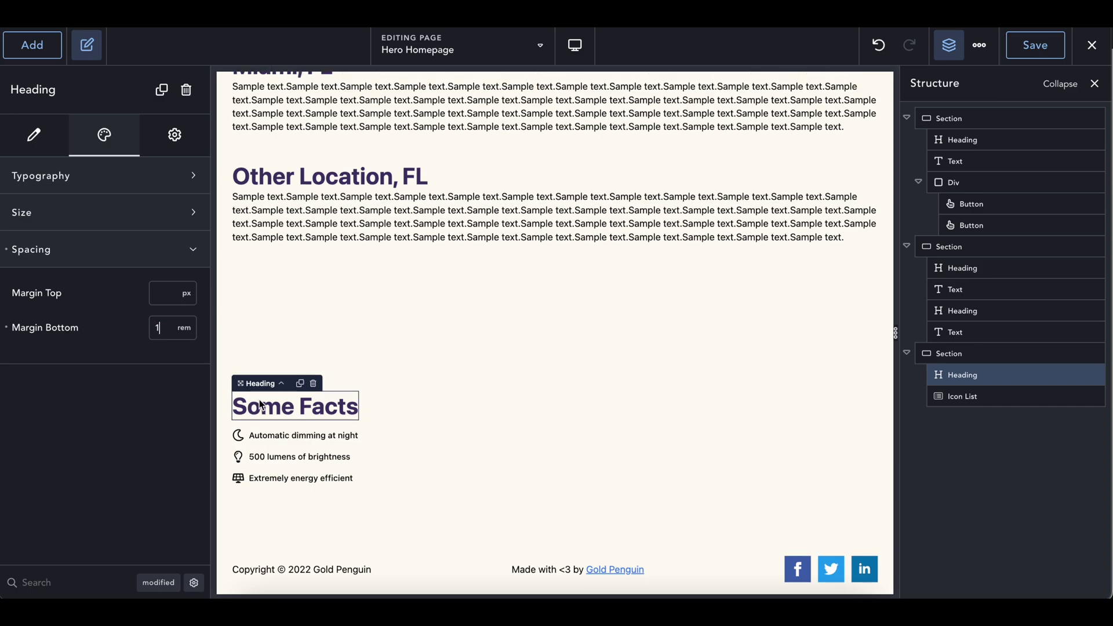
{"action": "left_click", "coordinate": [391, 460]}
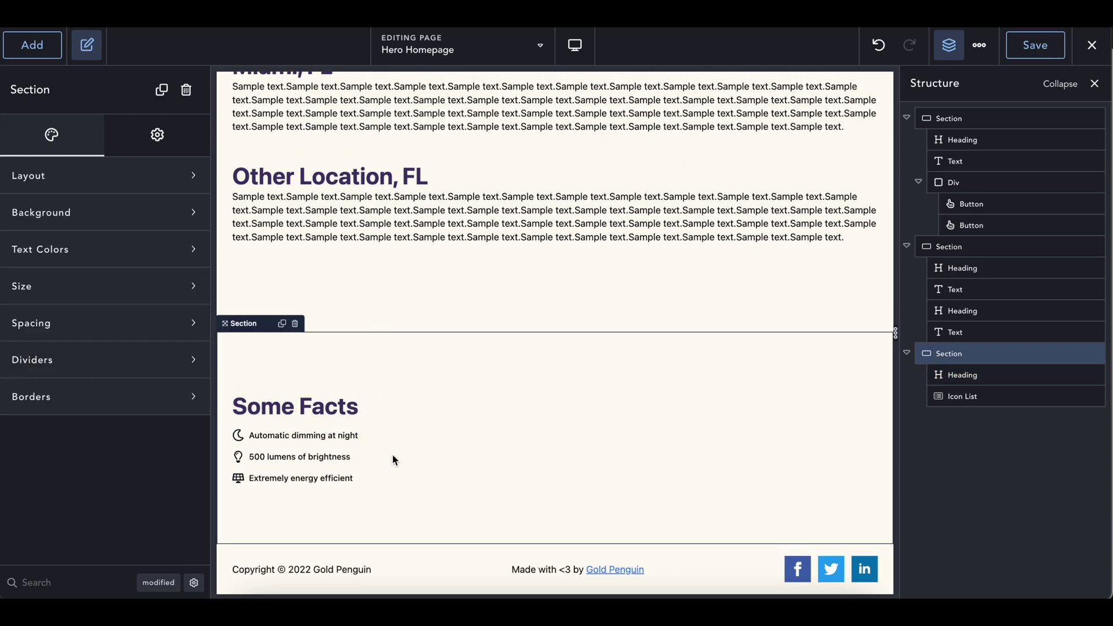
Step: Center-align the contents of the "Some Facts" section
{"action": "left_click", "coordinate": [328, 458]}
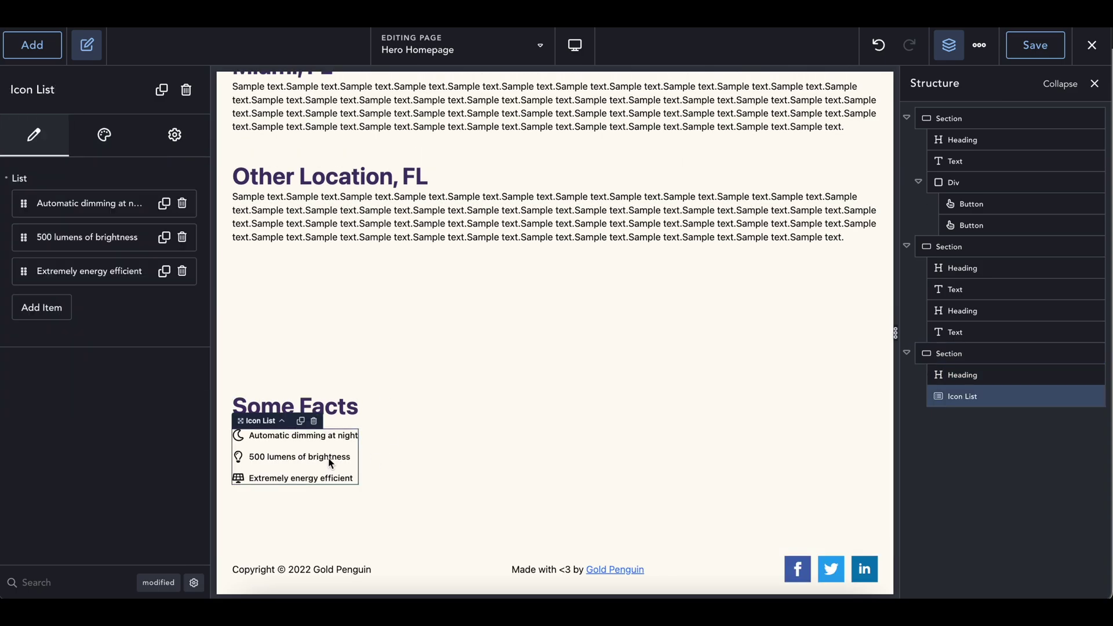
{"action": "left_click", "coordinate": [493, 427]}
{"action": "scroll", "coordinate": [493, 420], "scroll_direction": "up", "scroll_amount": 10}
{"action": "scroll", "coordinate": [495, 374], "scroll_direction": "down", "scroll_amount": 6}
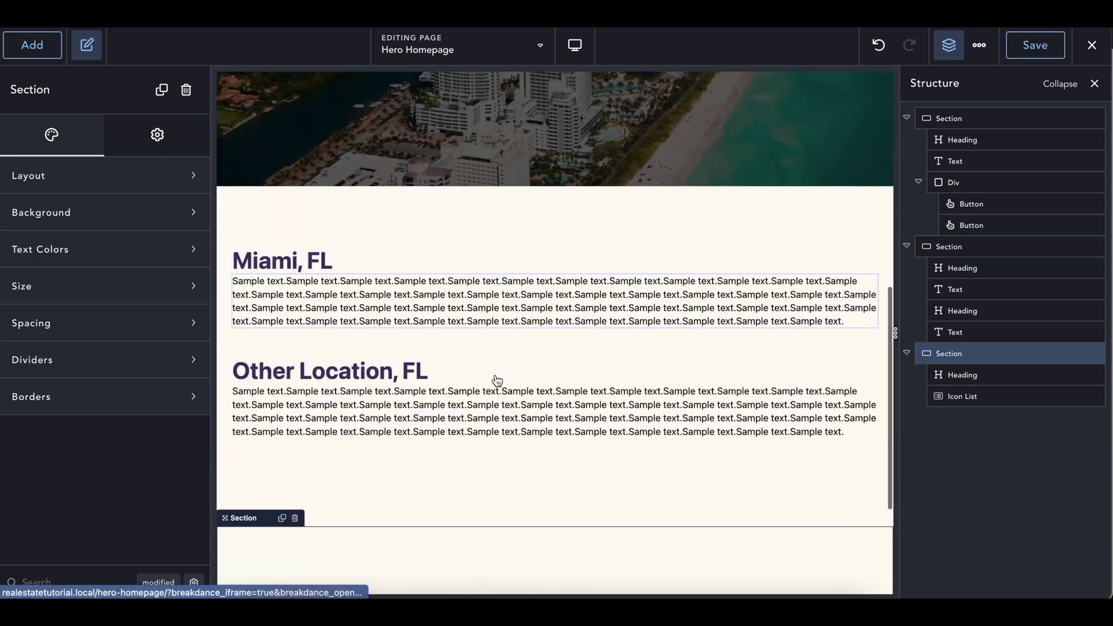
{"action": "scroll", "coordinate": [504, 380], "scroll_direction": "down", "scroll_amount": 3}
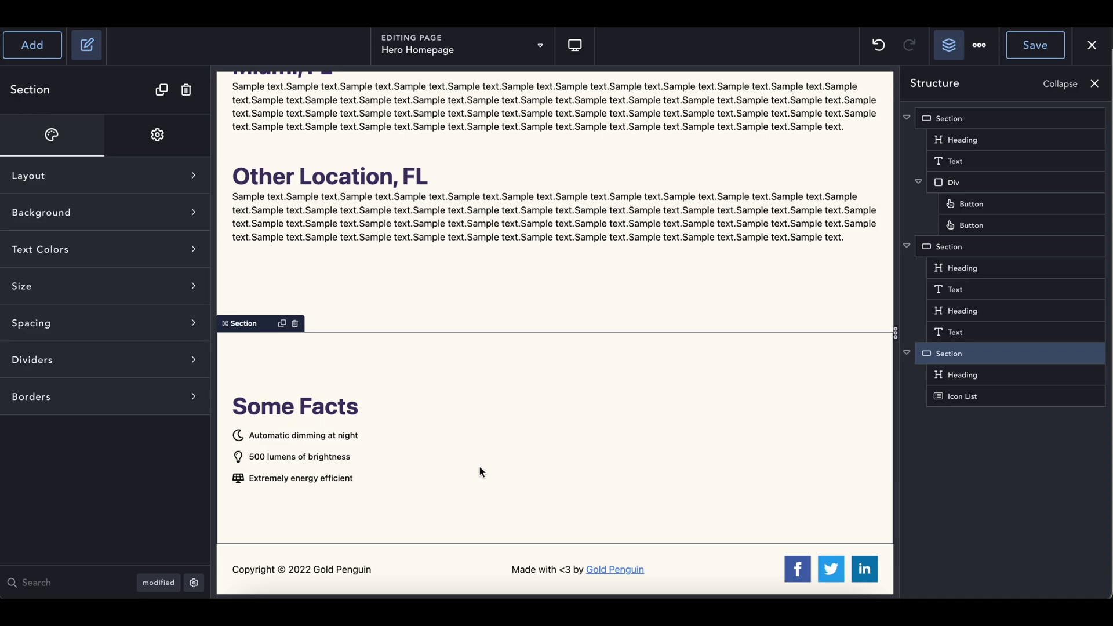
{"action": "left_click", "coordinate": [91, 185]}
{"action": "left_click", "coordinate": [163, 221]}
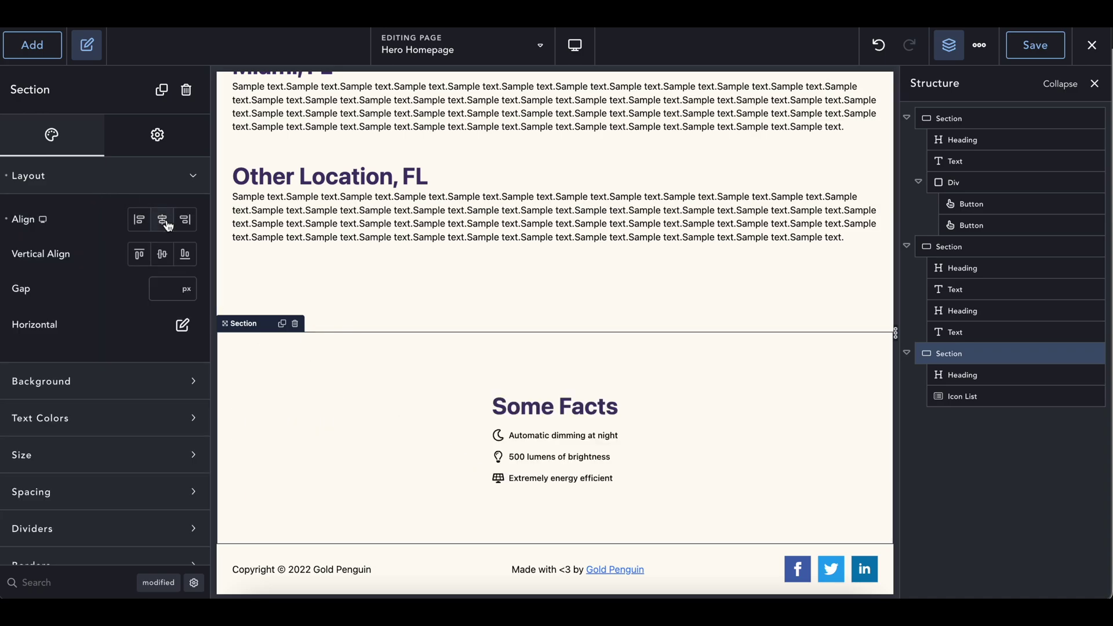
Step: Set the font size of the icon list under "Some Facts" to 2 rem
{"action": "left_click", "coordinate": [601, 455]}
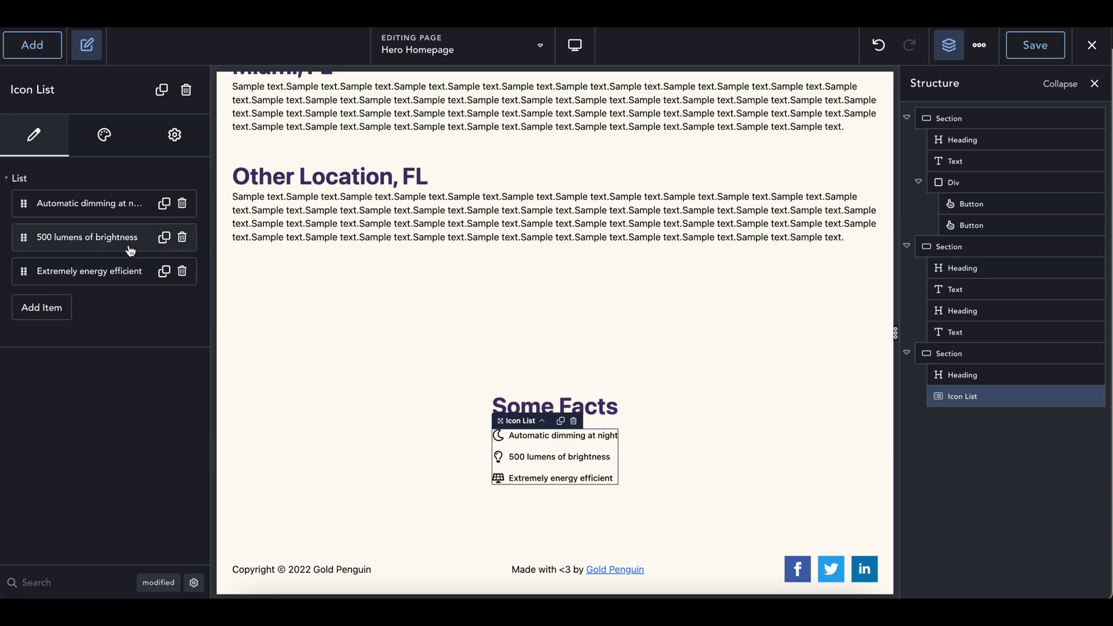
{"action": "left_click", "coordinate": [104, 139]}
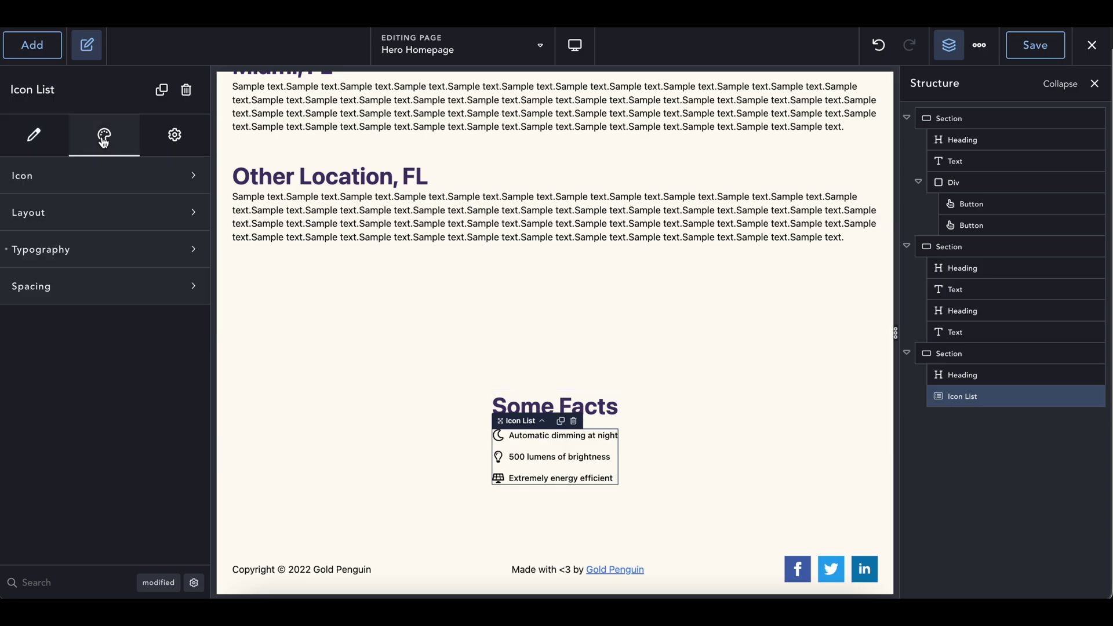
{"action": "left_click", "coordinate": [67, 263]}
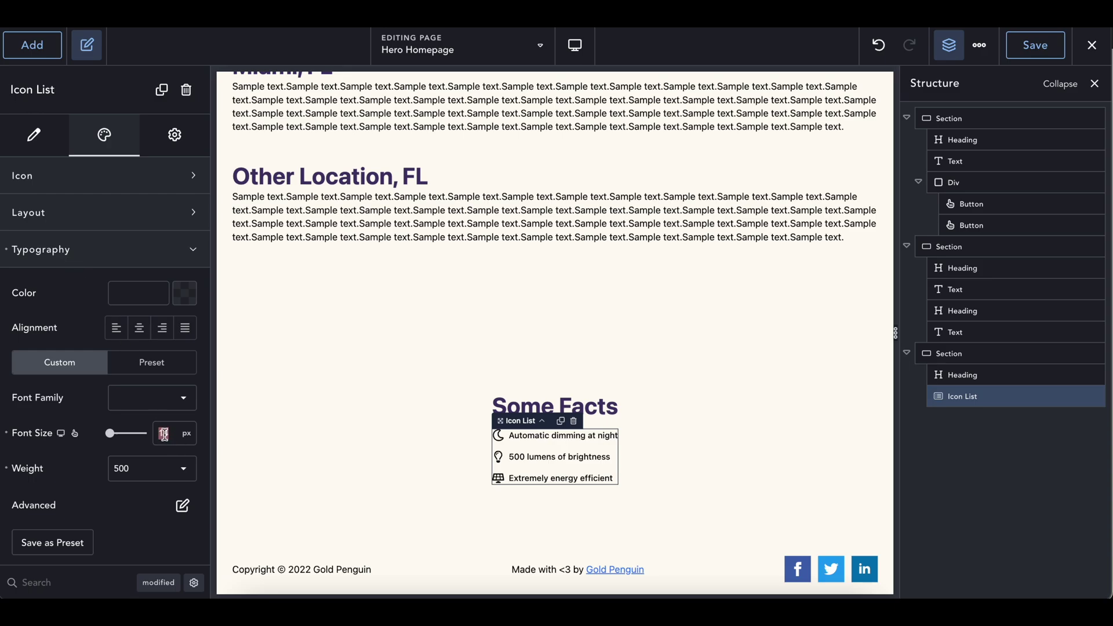
{"action": "left_click", "coordinate": [179, 442]}
{"action": "left_click", "coordinate": [193, 450]}
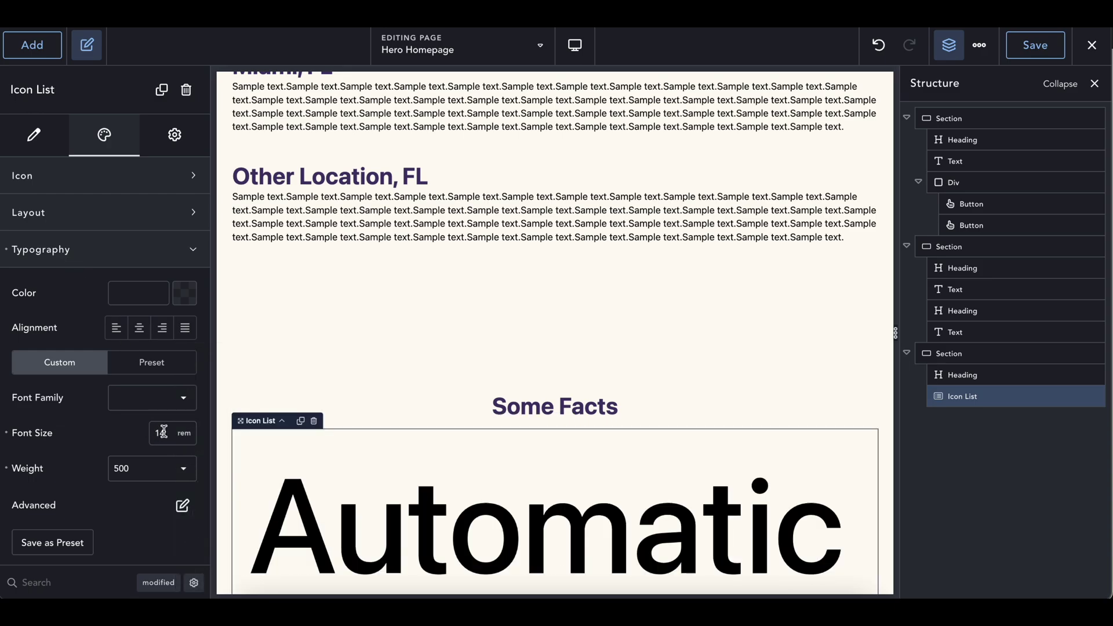
{"action": "type", "text": "3"}
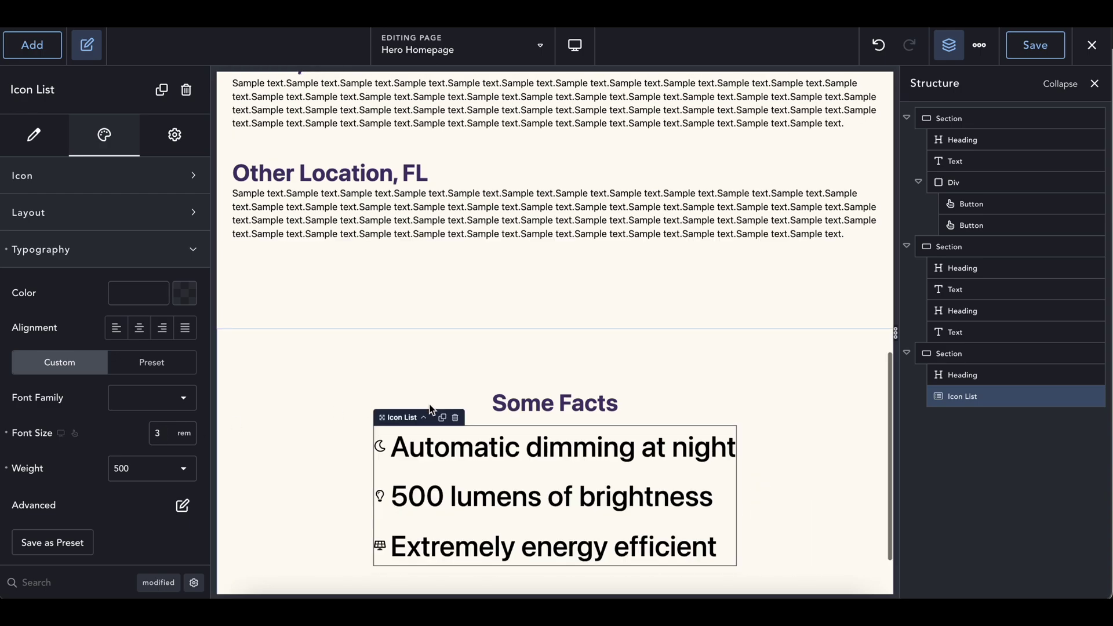
{"action": "scroll", "coordinate": [387, 442], "scroll_direction": "down", "scroll_amount": 1}
{"action": "type", "text": "2"}
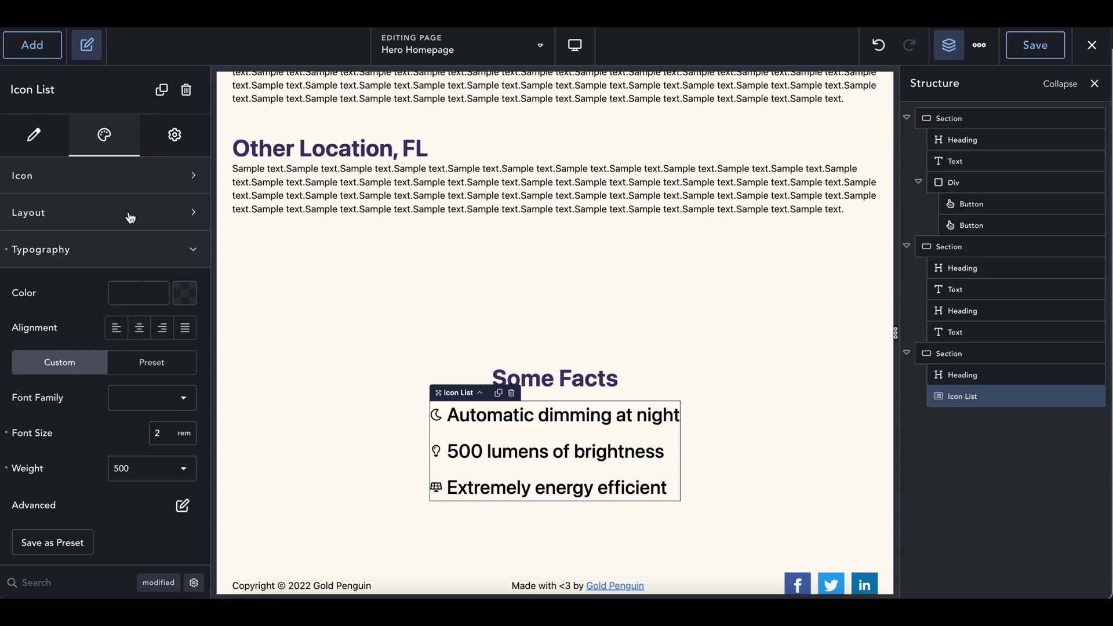
Step: Enlarge the icons of the "Some Facts" icon list to 25 px
{"action": "left_click", "coordinate": [105, 182]}
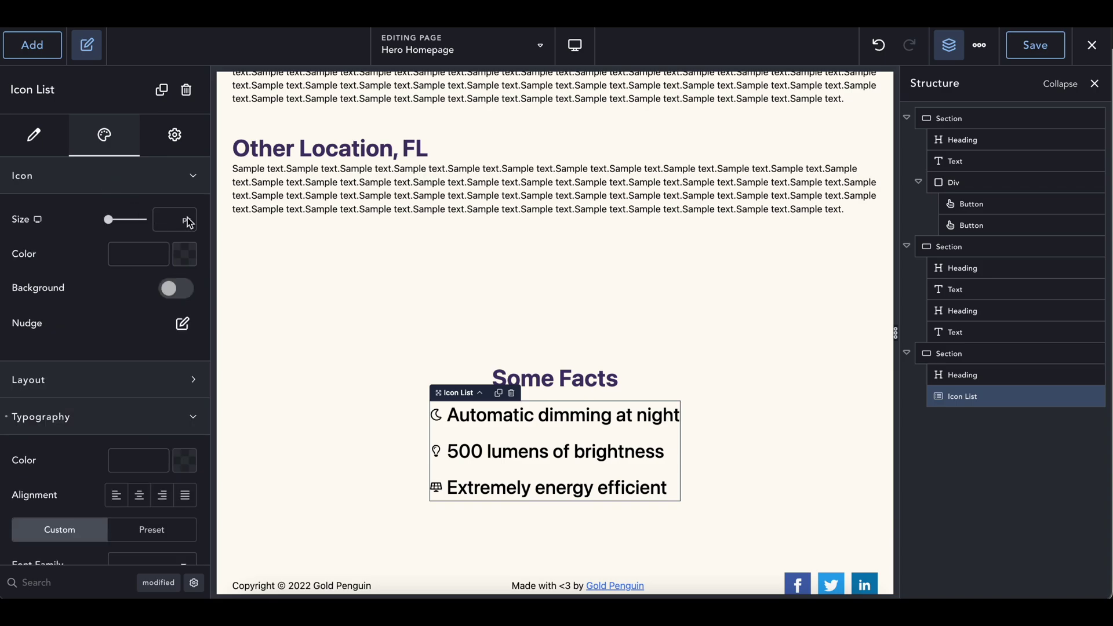
{"action": "left_click_drag", "start_coordinate": [110, 221], "coordinate": [124, 219]}
{"action": "left_click", "coordinate": [302, 325]}
{"action": "scroll", "coordinate": [356, 329], "scroll_direction": "down", "scroll_amount": 1}
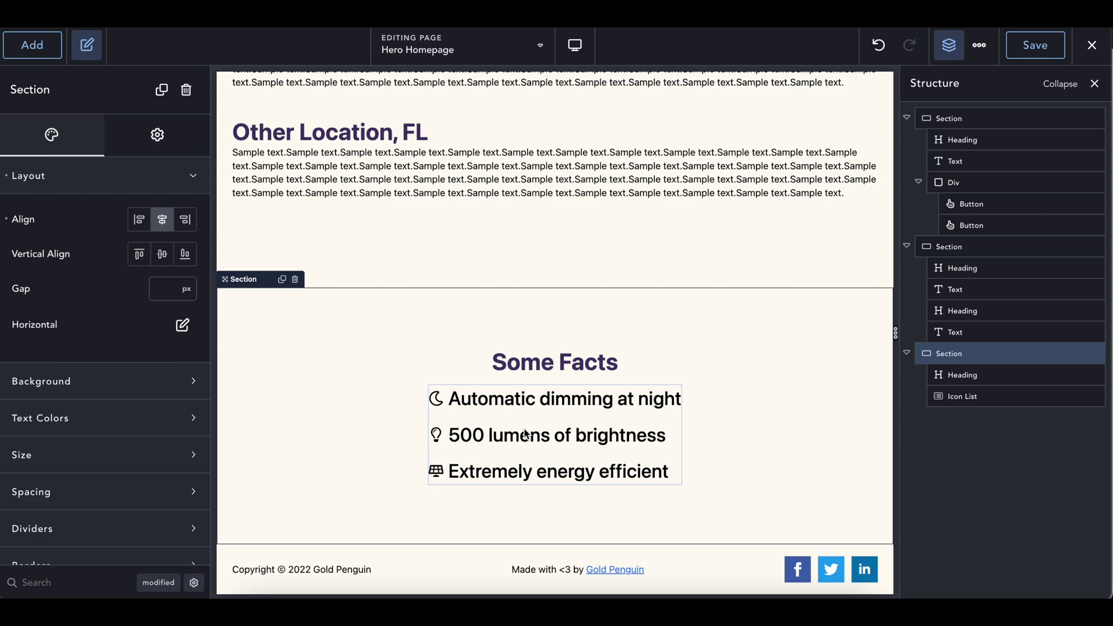
{"action": "left_click", "coordinate": [967, 396]}
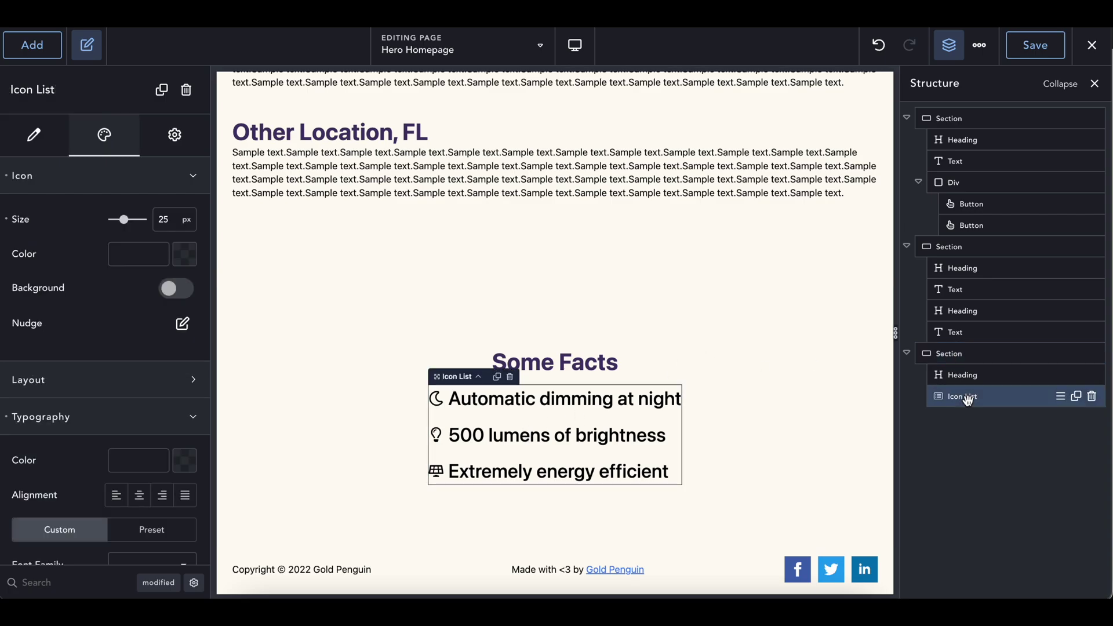
Step: Add a new section below "Some Facts" and insert a Pricing Table element in it
{"action": "left_click", "coordinate": [39, 50]}
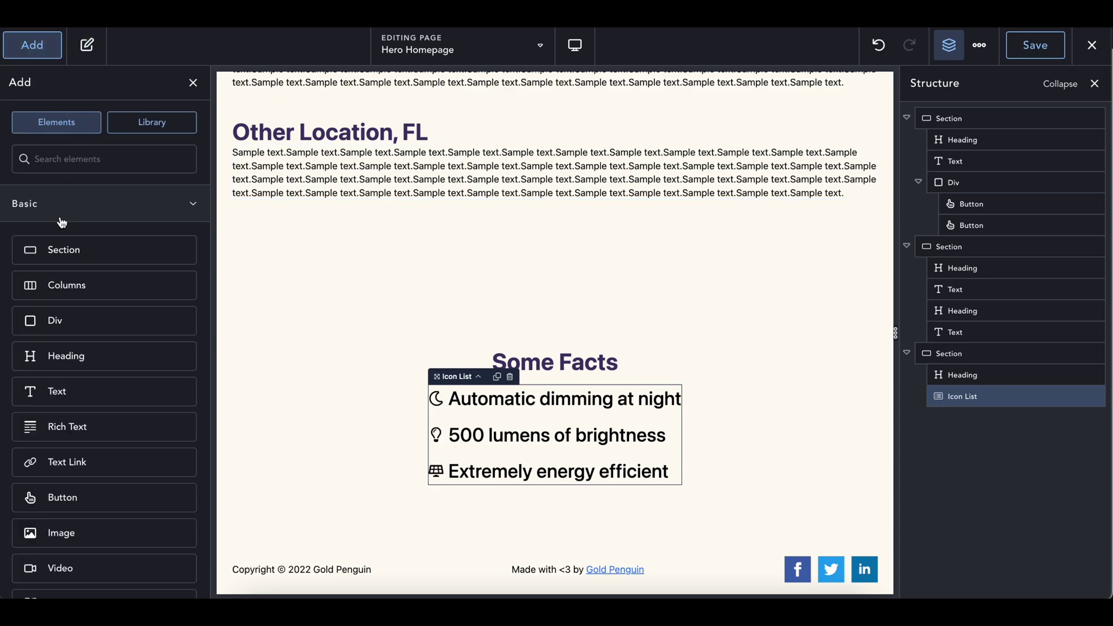
{"action": "left_click", "coordinate": [55, 242]}
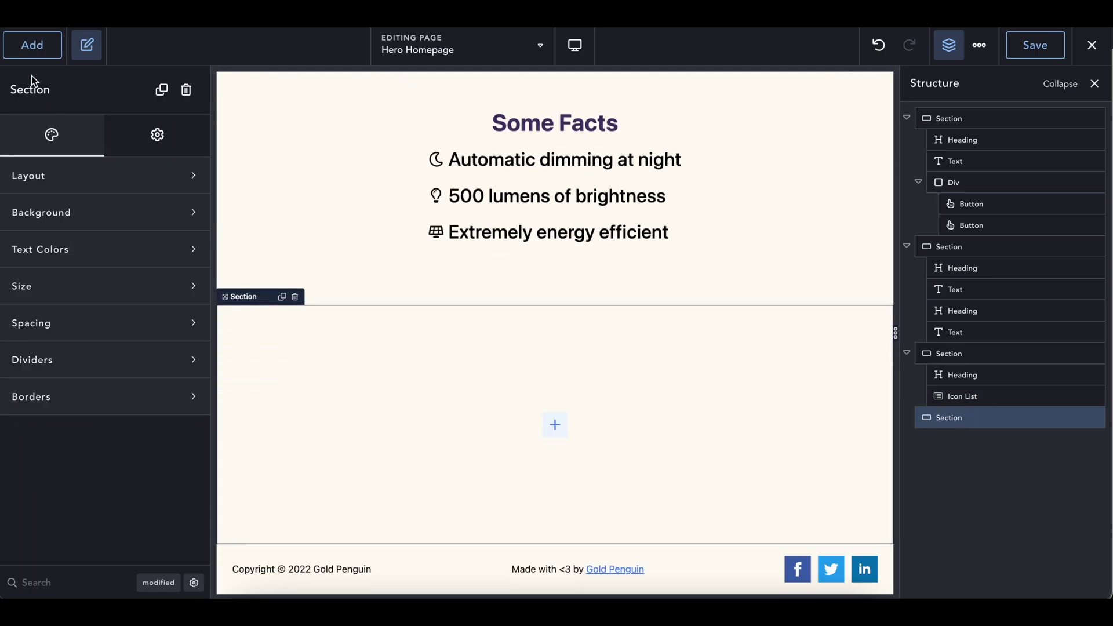
{"action": "left_click", "coordinate": [19, 45]}
{"action": "type", "text": "pric"}
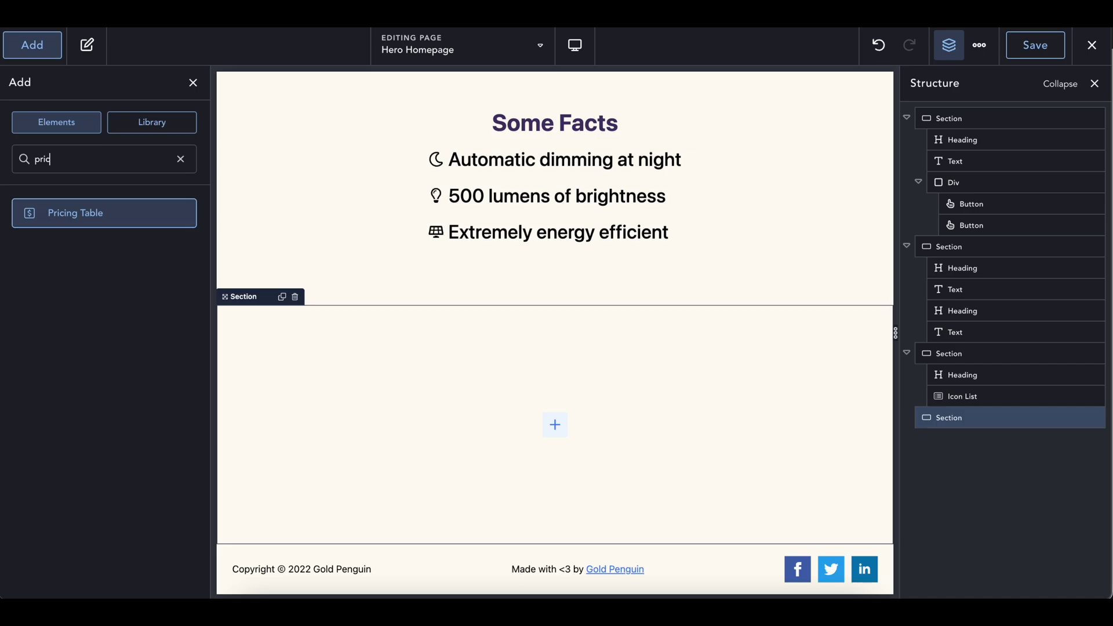
{"action": "left_click", "coordinate": [105, 224]}
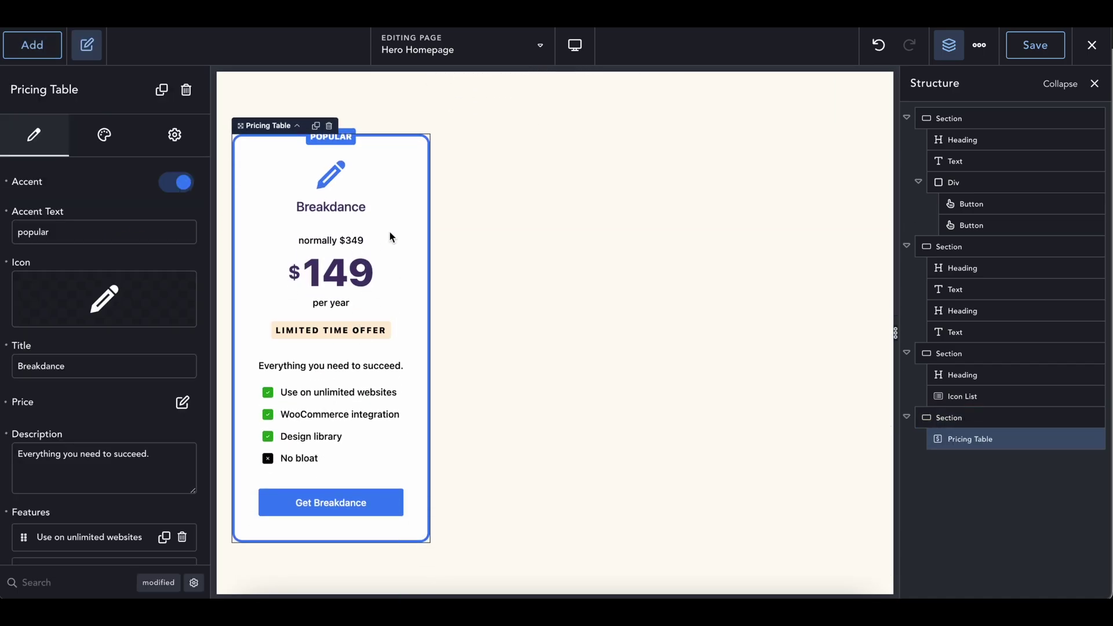
Step: Duplicate the pricing table twice so the section holds three of them
{"action": "scroll", "coordinate": [104, 293], "scroll_direction": "down", "scroll_amount": 3}
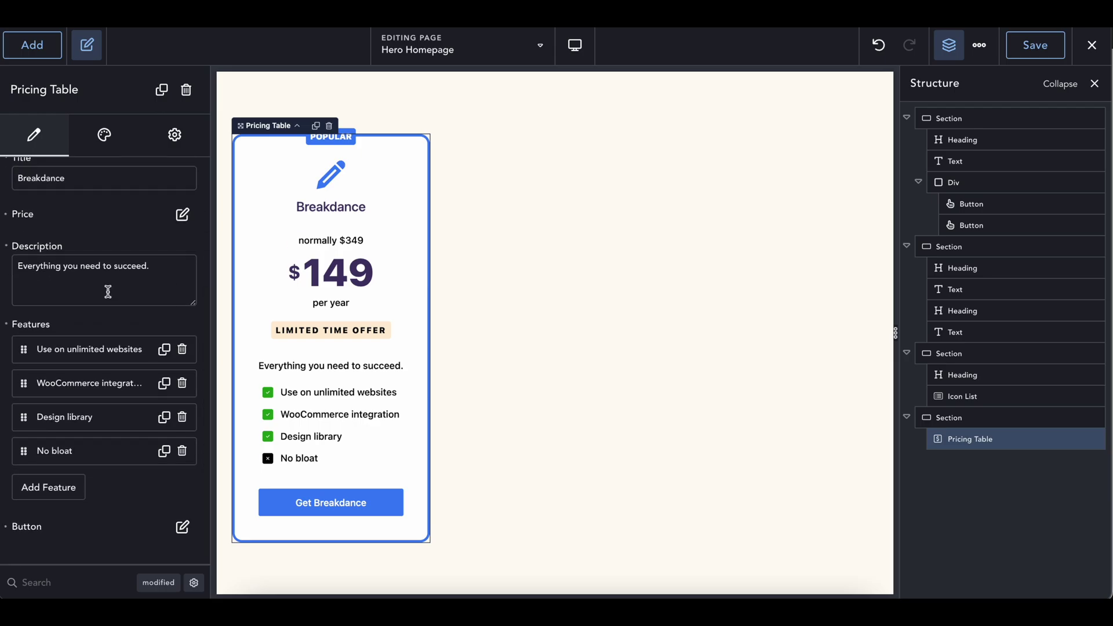
{"action": "scroll", "coordinate": [110, 293], "scroll_direction": "up", "scroll_amount": 3}
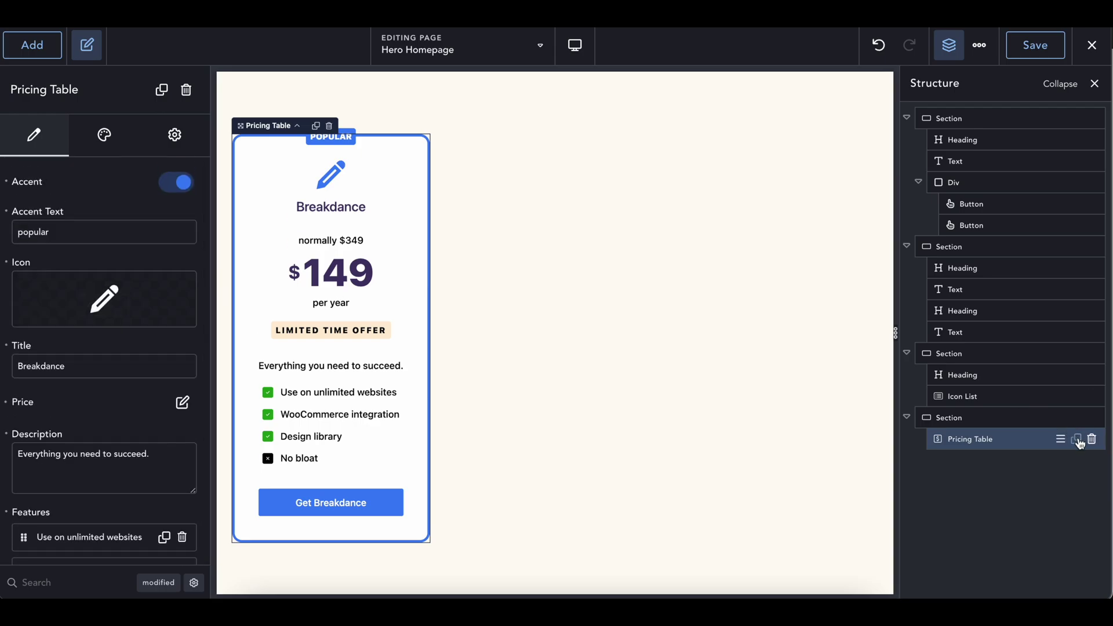
{"action": "left_click", "coordinate": [1077, 440]}
{"action": "left_click", "coordinate": [1076, 458]}
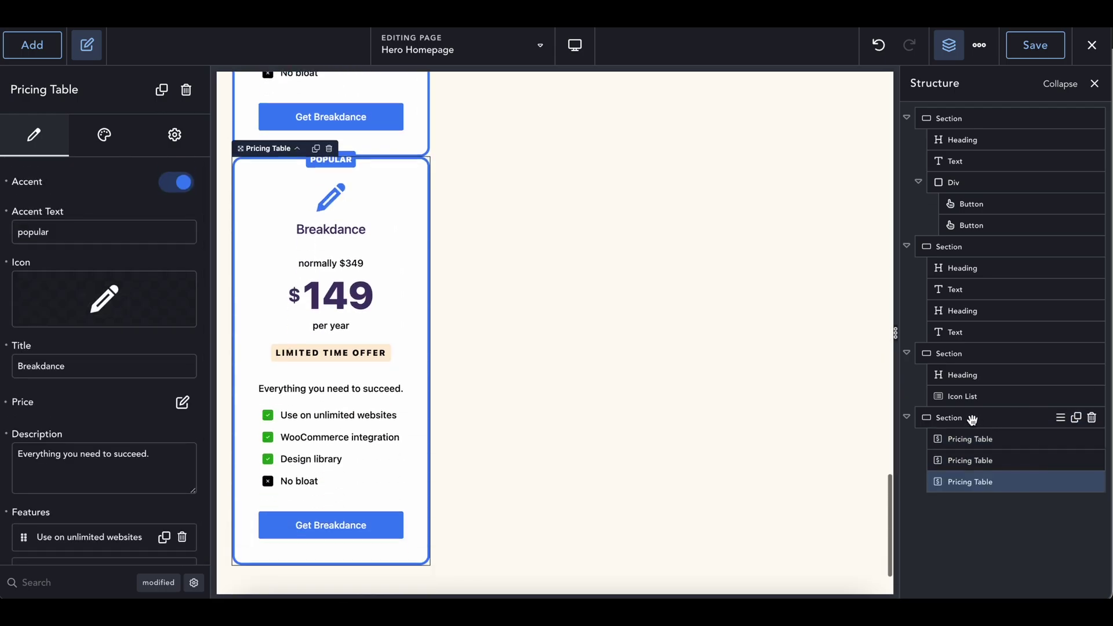
Step: Lay out the pricing section's tables horizontally with center alignment
{"action": "left_click", "coordinate": [997, 417]}
{"action": "scroll", "coordinate": [656, 338], "scroll_direction": "up", "scroll_amount": 10}
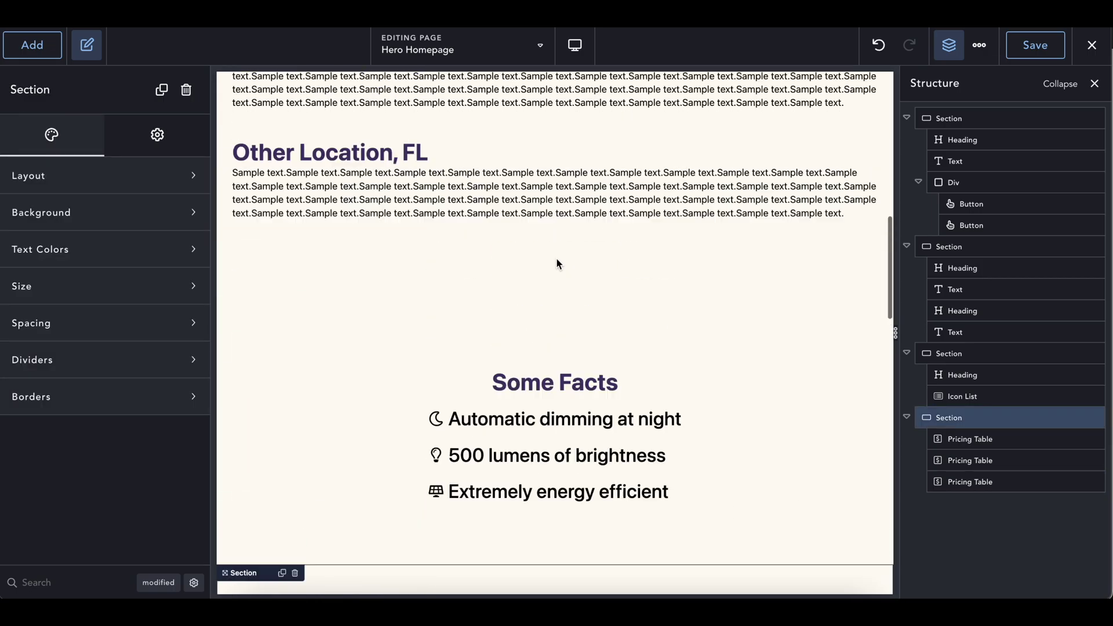
{"action": "scroll", "coordinate": [335, 413], "scroll_direction": "down", "scroll_amount": 7}
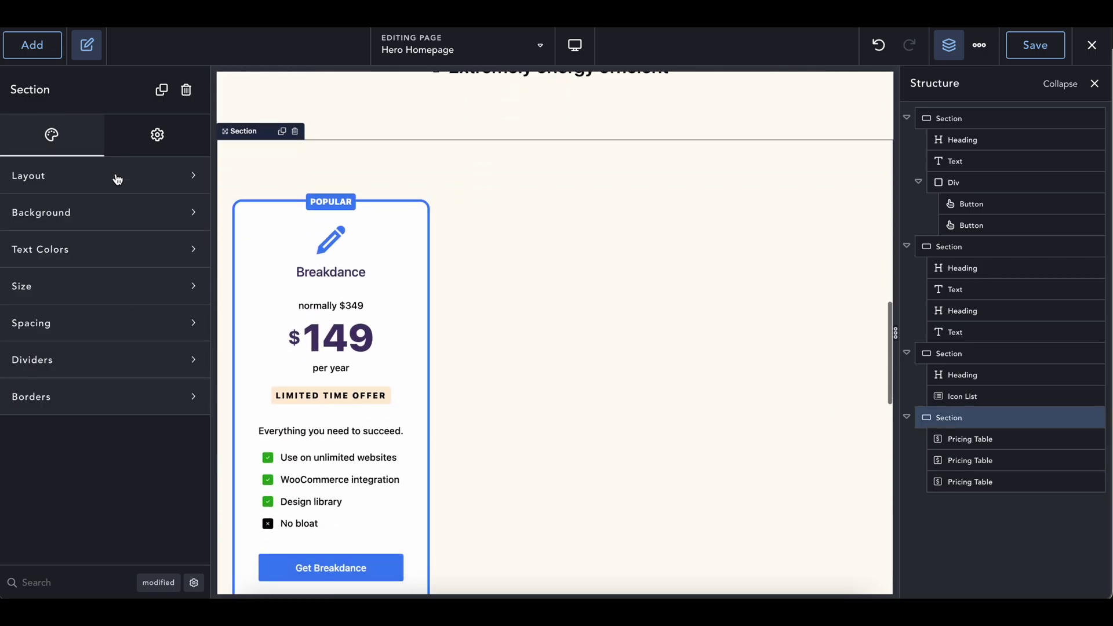
{"action": "left_click", "coordinate": [115, 175]}
{"action": "left_click", "coordinate": [190, 325]}
{"action": "left_click", "coordinate": [149, 392]}
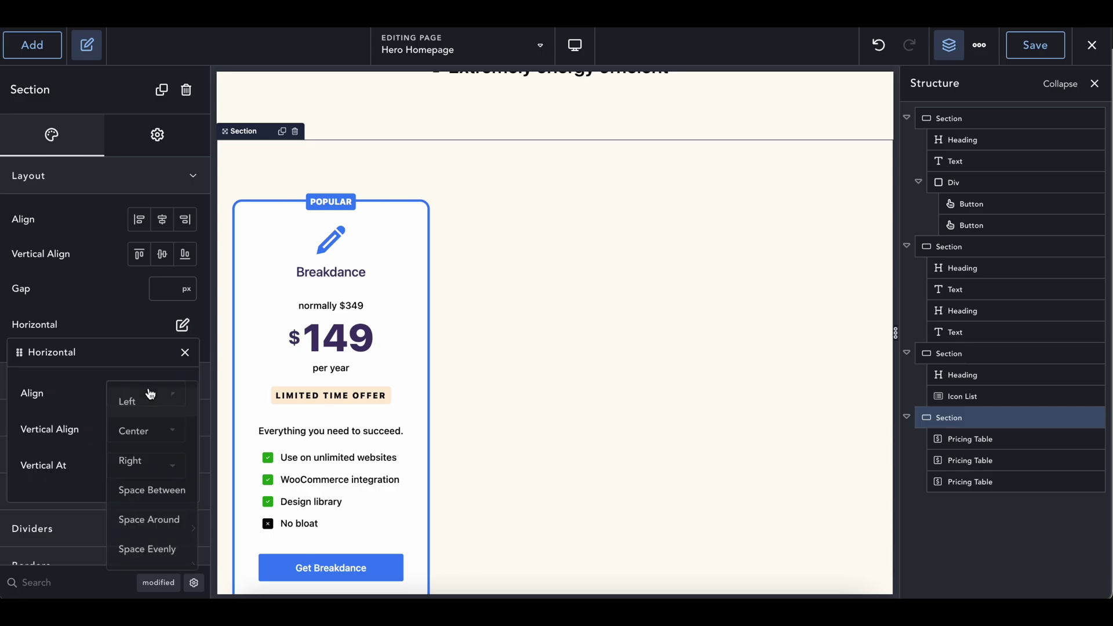
{"action": "left_click", "coordinate": [163, 438]}
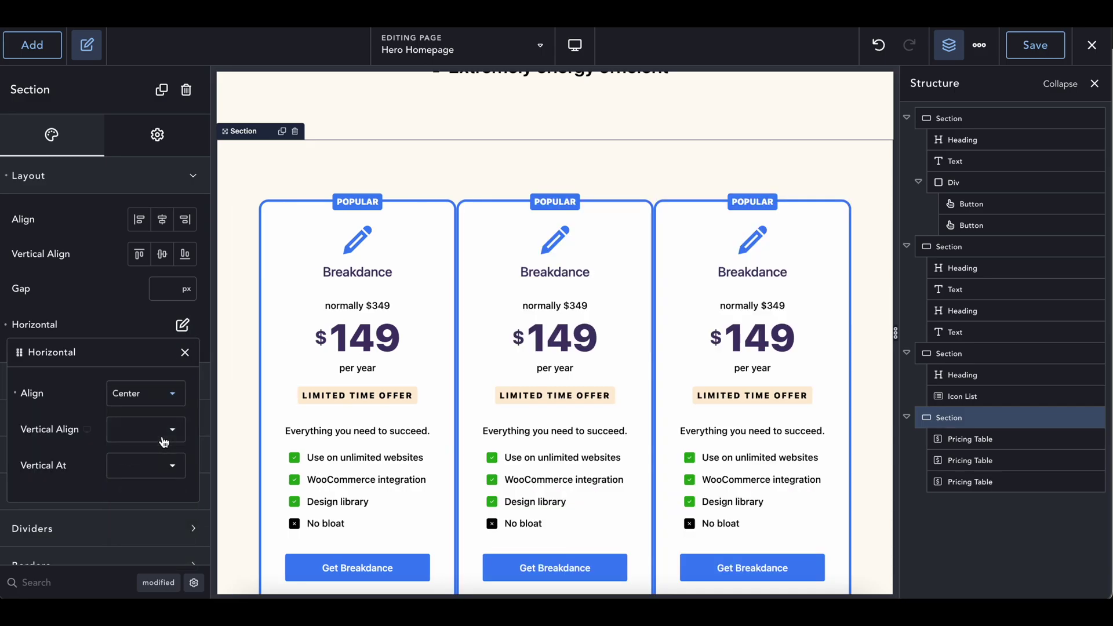
{"action": "left_click", "coordinate": [185, 354]}
Step: Set the gap between the pricing tables in the section to 10 px
{"action": "left_click", "coordinate": [167, 288]}
{"action": "type", "text": "10"}
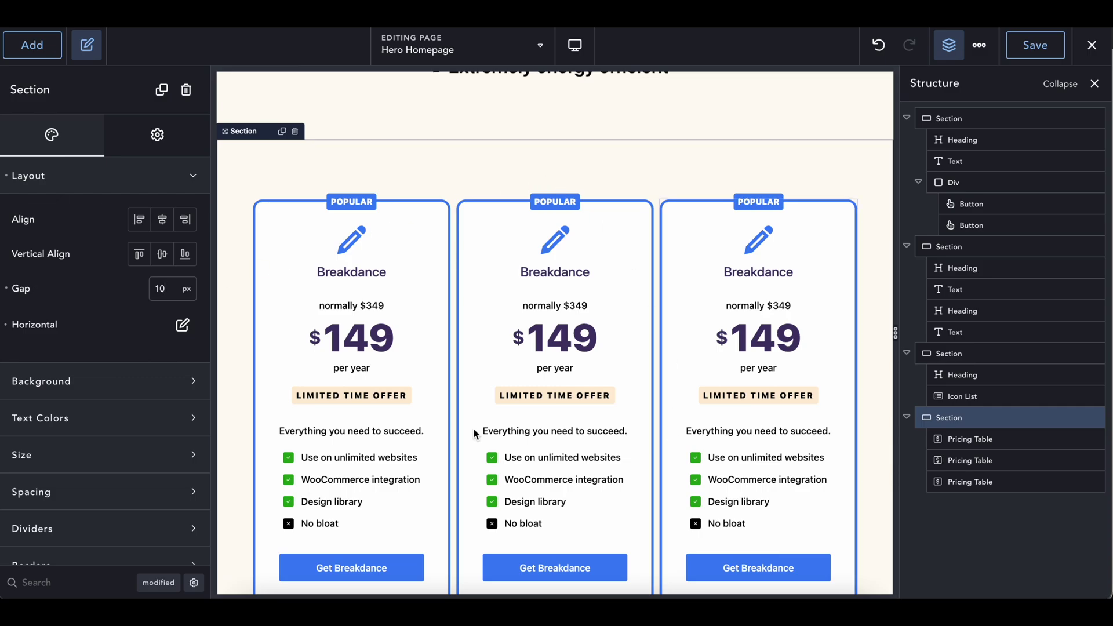
{"action": "scroll", "coordinate": [352, 438], "scroll_direction": "down", "scroll_amount": 2}
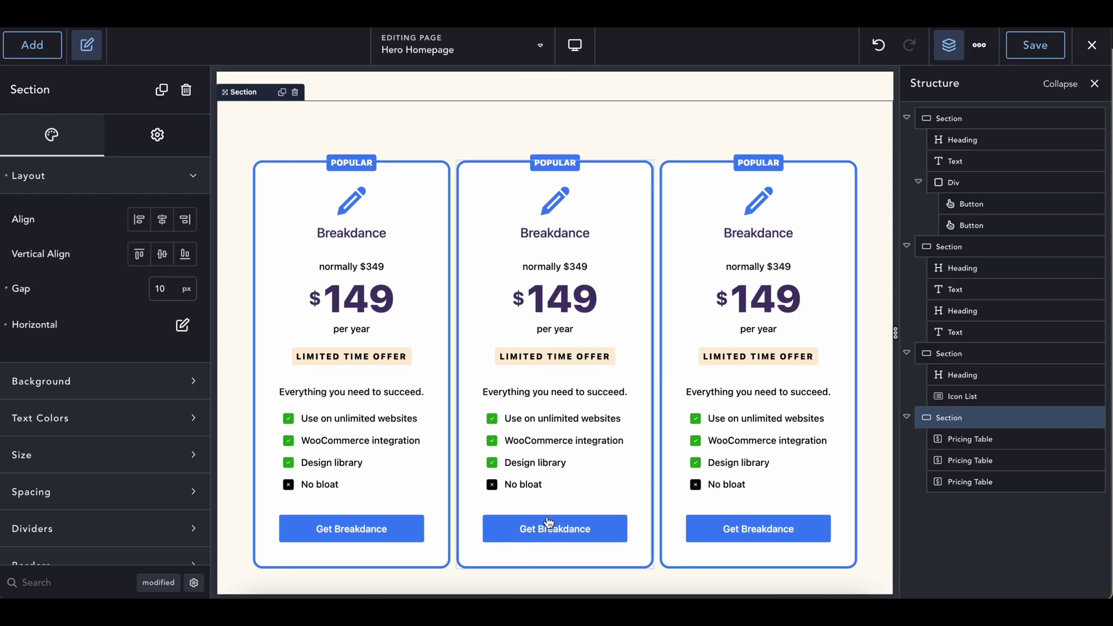
Step: Review the three pricing tables on the page and the content settings of the first one
{"action": "left_click", "coordinate": [545, 524]}
{"action": "scroll", "coordinate": [559, 356], "scroll_direction": "up", "scroll_amount": 3}
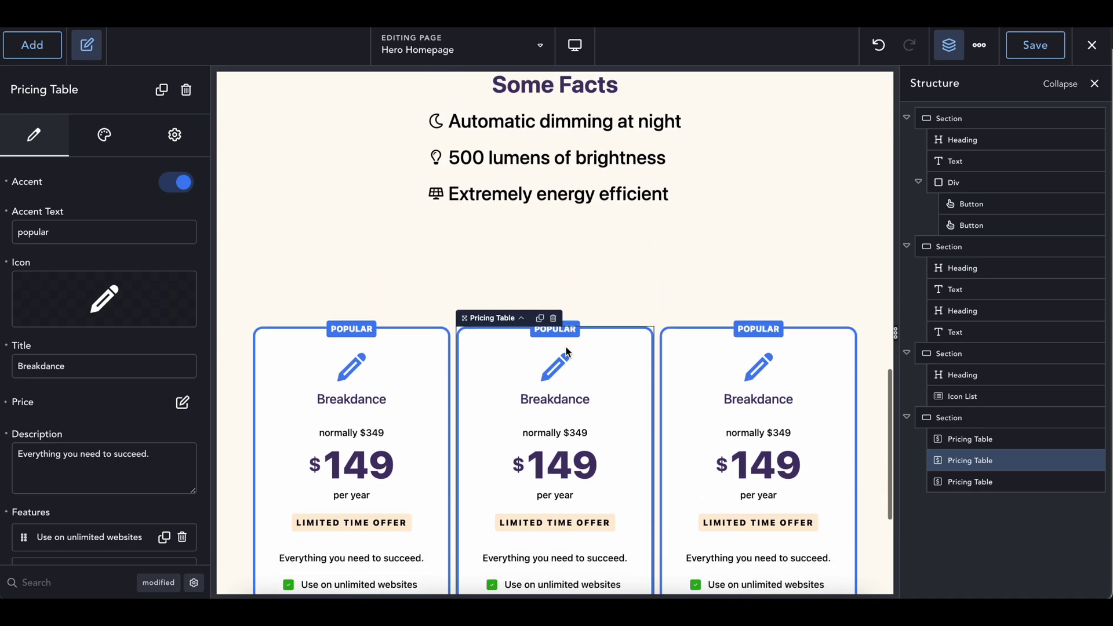
{"action": "scroll", "coordinate": [697, 320], "scroll_direction": "down", "scroll_amount": 5}
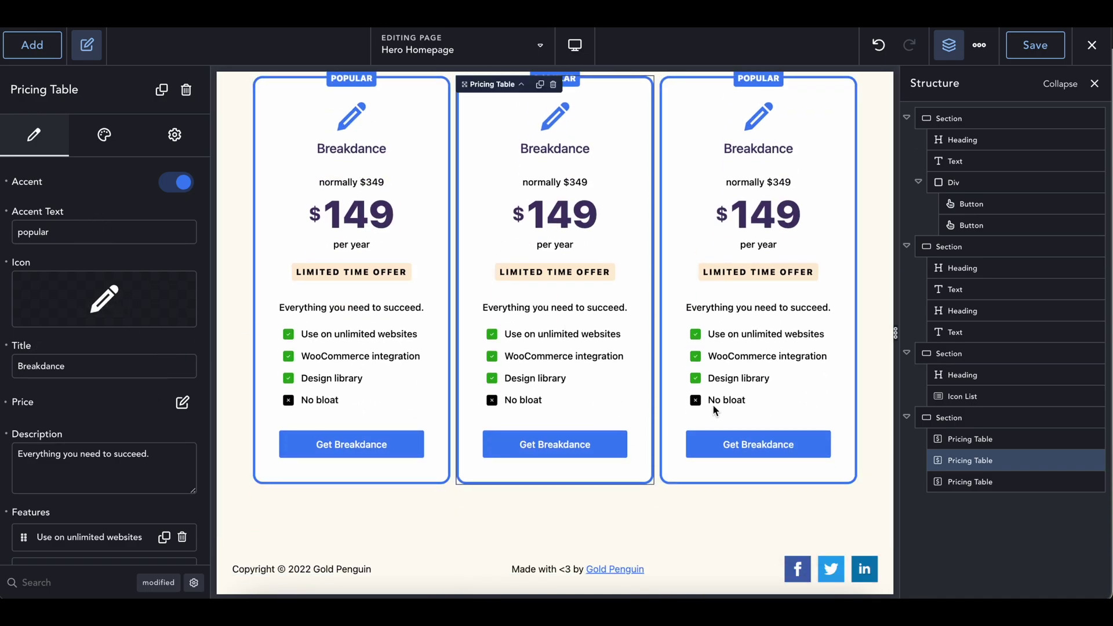
{"action": "left_click", "coordinate": [951, 439]}
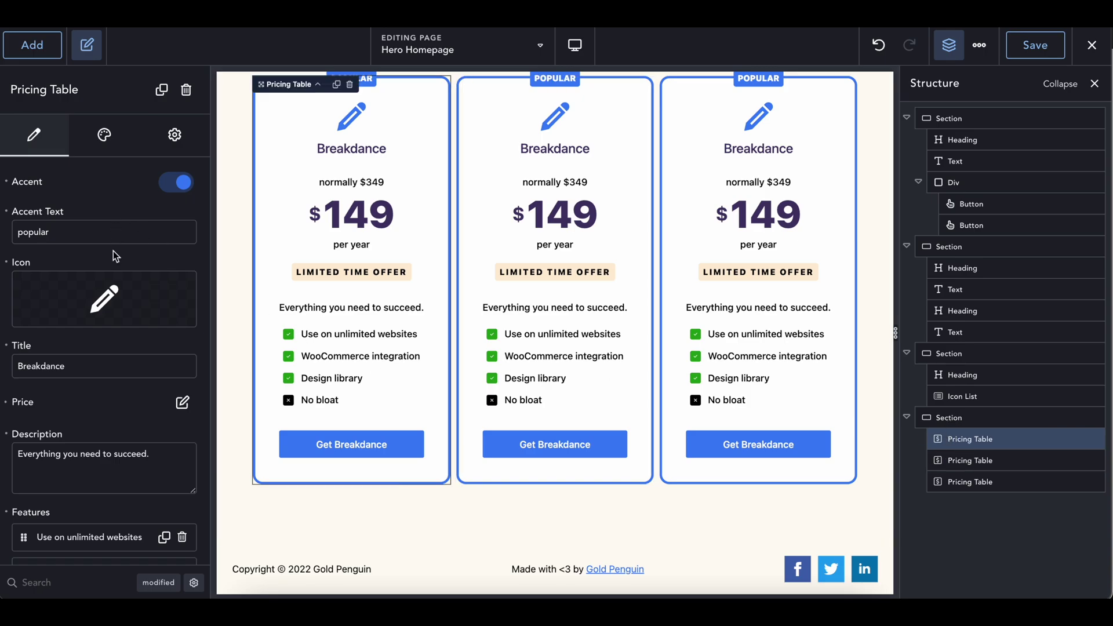
{"action": "scroll", "coordinate": [99, 279], "scroll_direction": "down", "scroll_amount": 3}
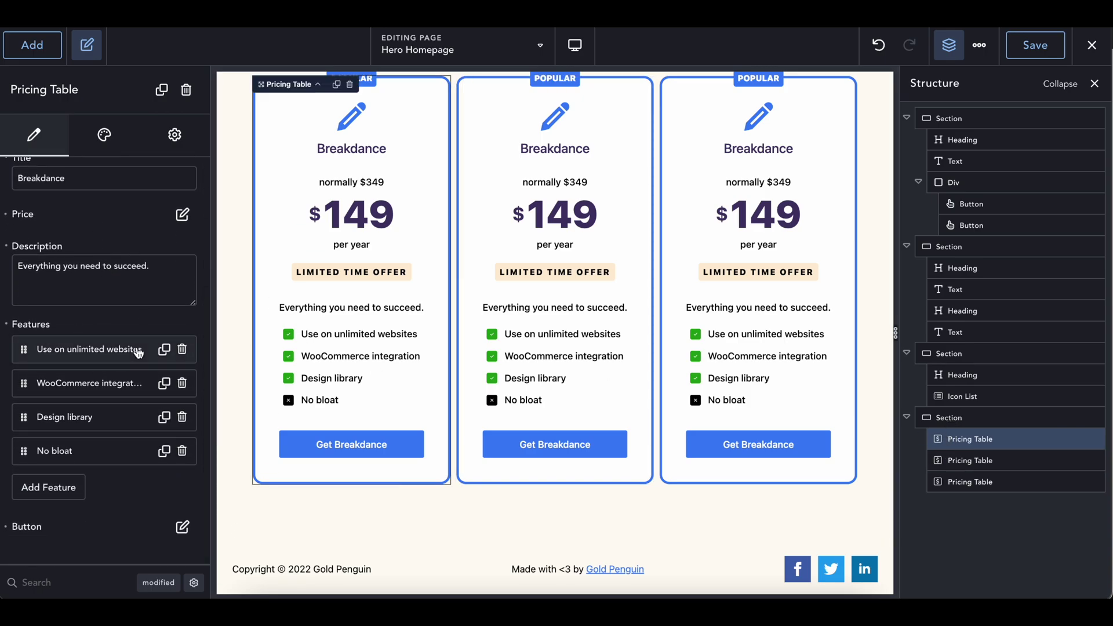
{"action": "scroll", "coordinate": [323, 321], "scroll_direction": "up", "scroll_amount": 2}
{"action": "scroll", "coordinate": [381, 342], "scroll_direction": "down", "scroll_amount": 2}
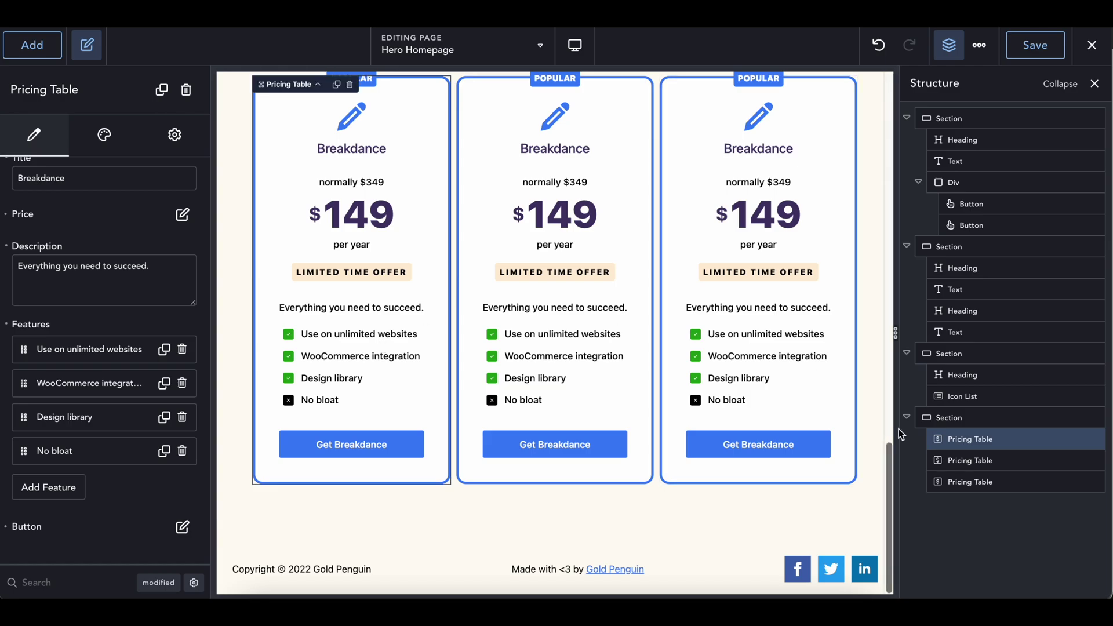
Step: Add a new section below the pricing tables and insert a Frequently Asked Questions element in it
{"action": "left_click", "coordinate": [968, 419]}
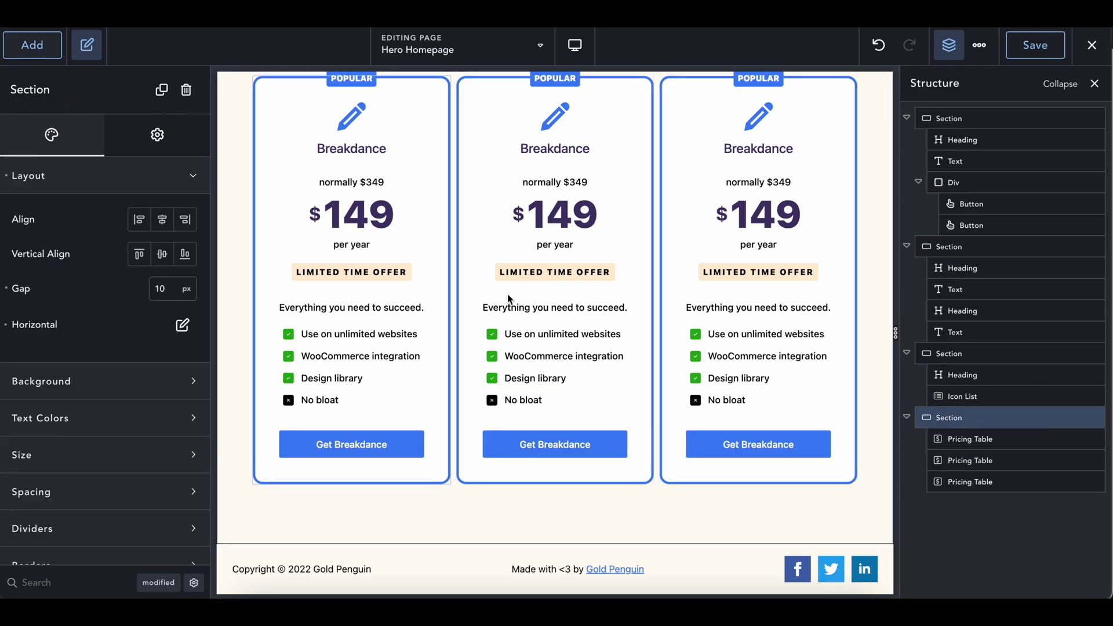
{"action": "left_click", "coordinate": [19, 51]}
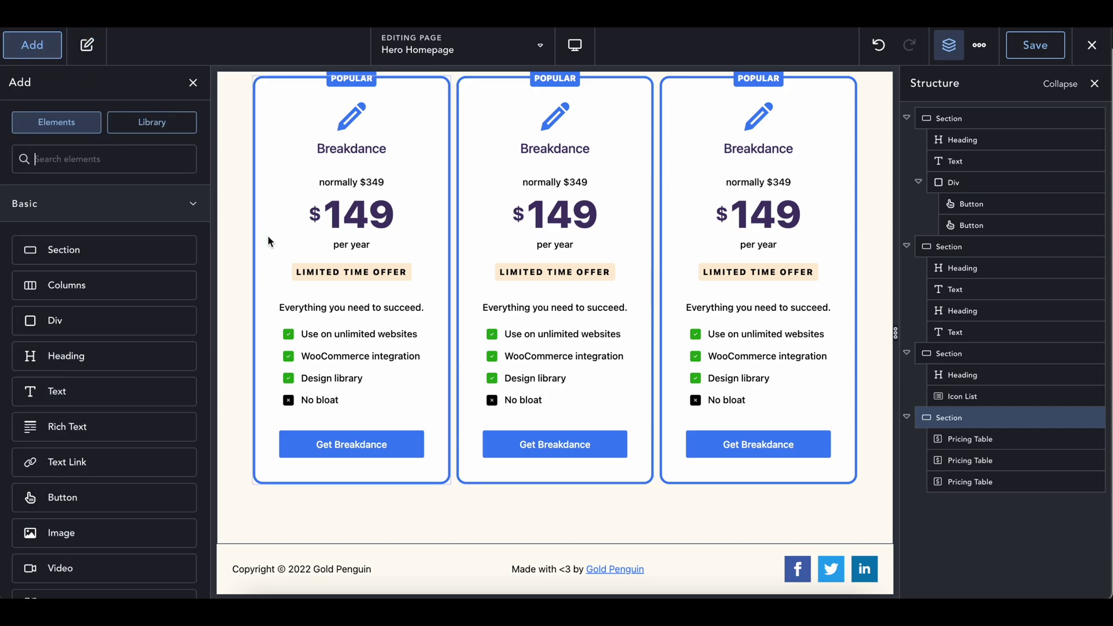
{"action": "left_click", "coordinate": [154, 248]}
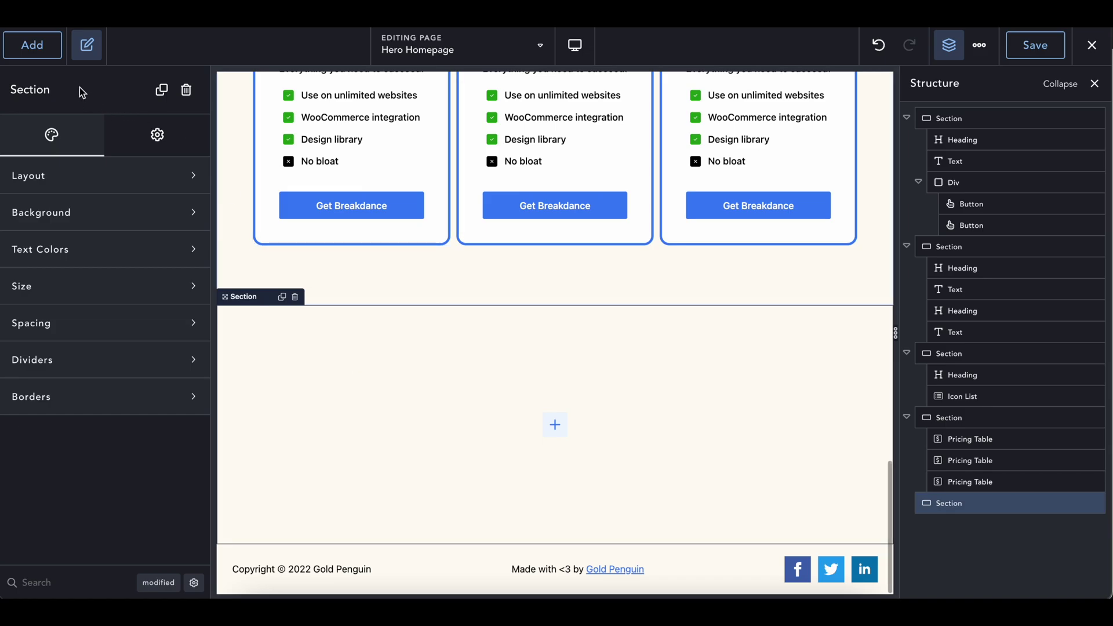
{"action": "type", "text": "ques"}
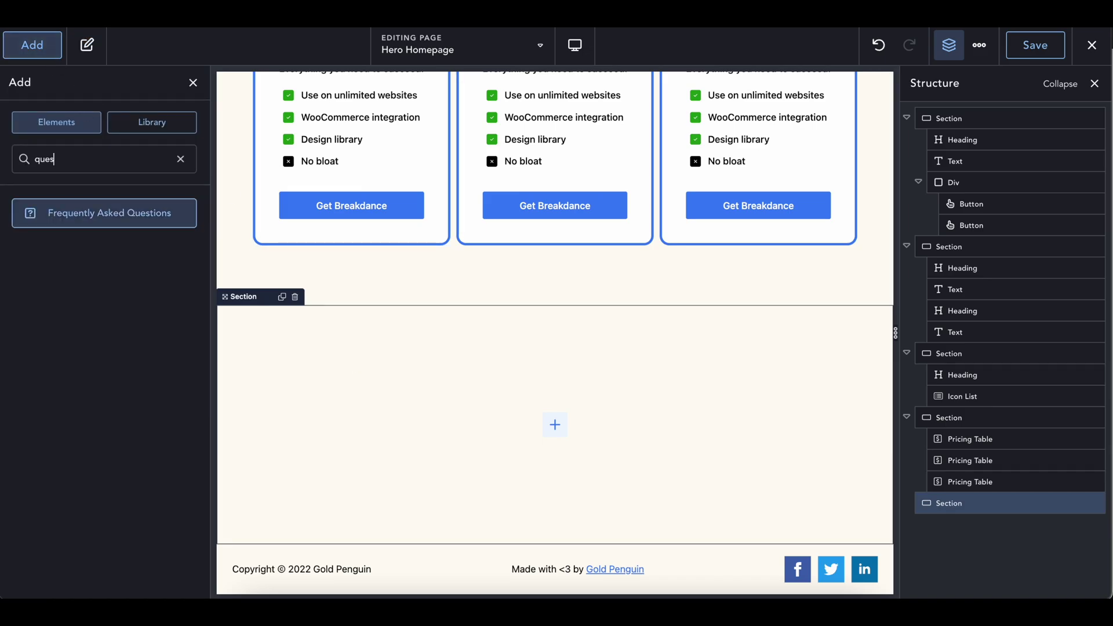
{"action": "left_click", "coordinate": [100, 215]}
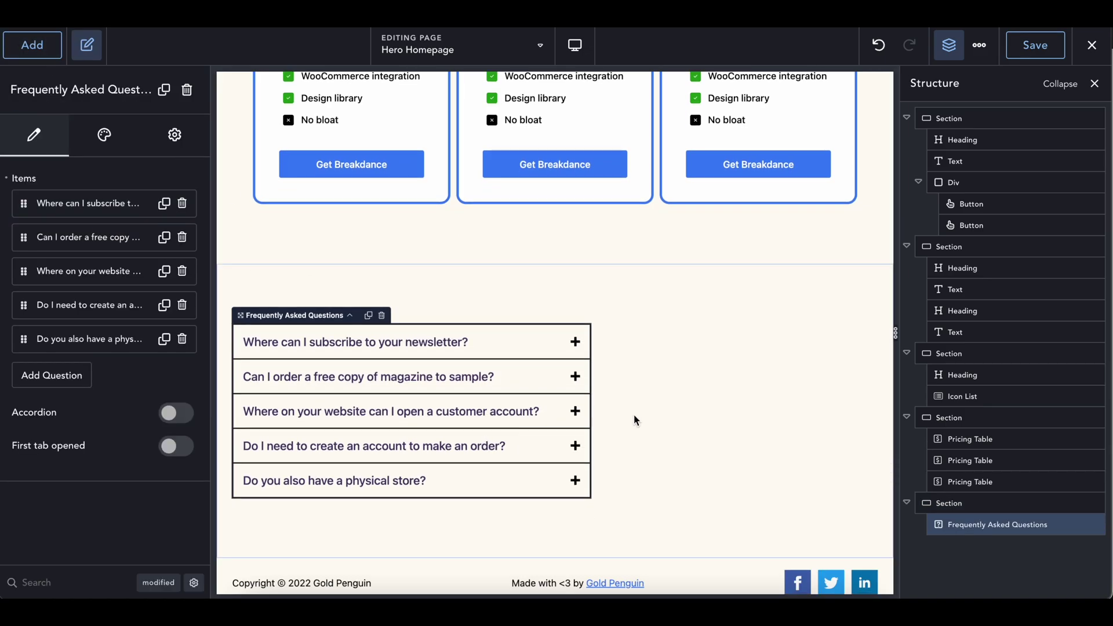
Step: Add a heading to the new section and place it above the Frequently Asked Questions element
{"action": "left_click", "coordinate": [60, 56]}
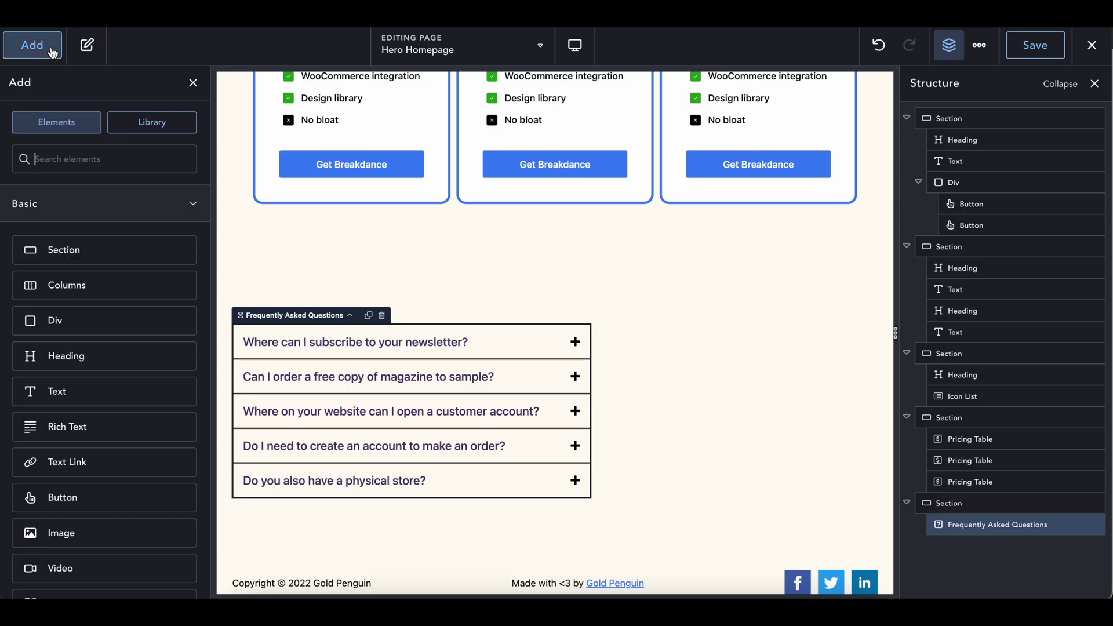
{"action": "left_click", "coordinate": [81, 355]}
{"action": "left_click_drag", "start_coordinate": [963, 548], "coordinate": [962, 523]}
Step: Set the new heading's tag to h2 and its text to "Frequently Asked Questions"
{"action": "left_click", "coordinate": [151, 262]}
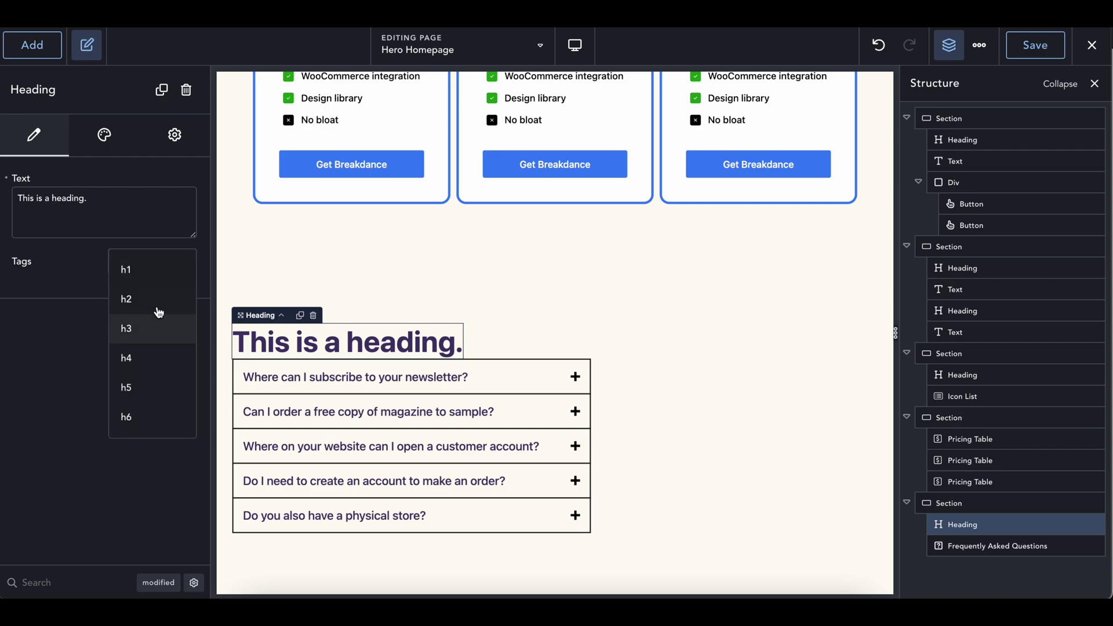
{"action": "left_click", "coordinate": [154, 296]}
{"action": "key", "text": "ctrl+a"}
{"action": "type", "text": "Freque"}
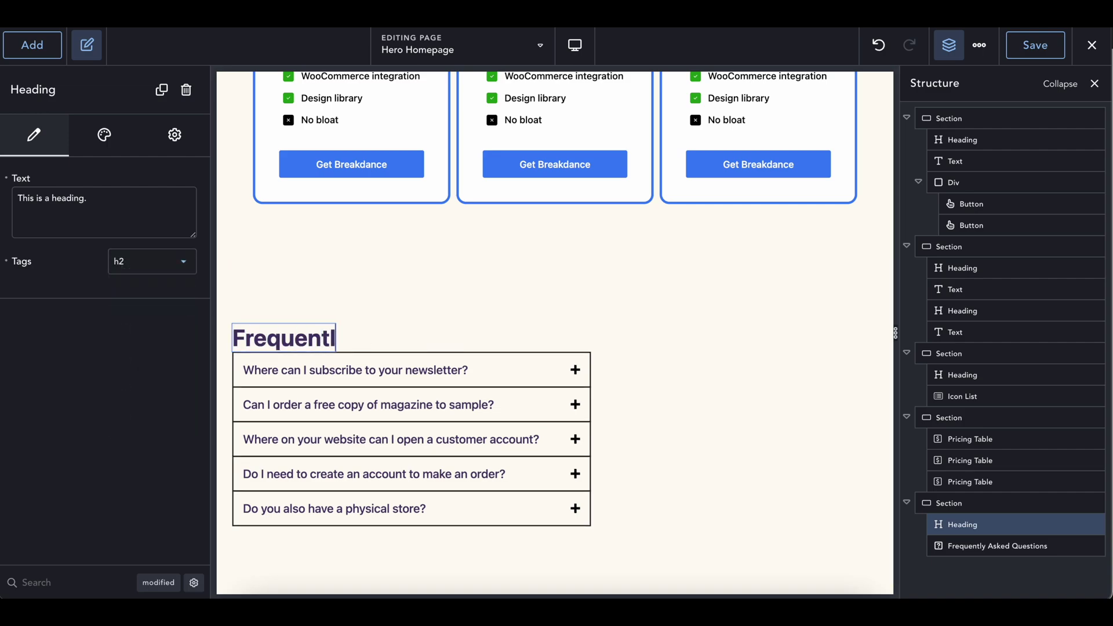
{"action": "type", "text": "ntly Asked Questions"}
{"action": "key", "text": "BackSpace"}
{"action": "key", "text": "BackSpace"}
{"action": "type", "text": "sked Questions"}
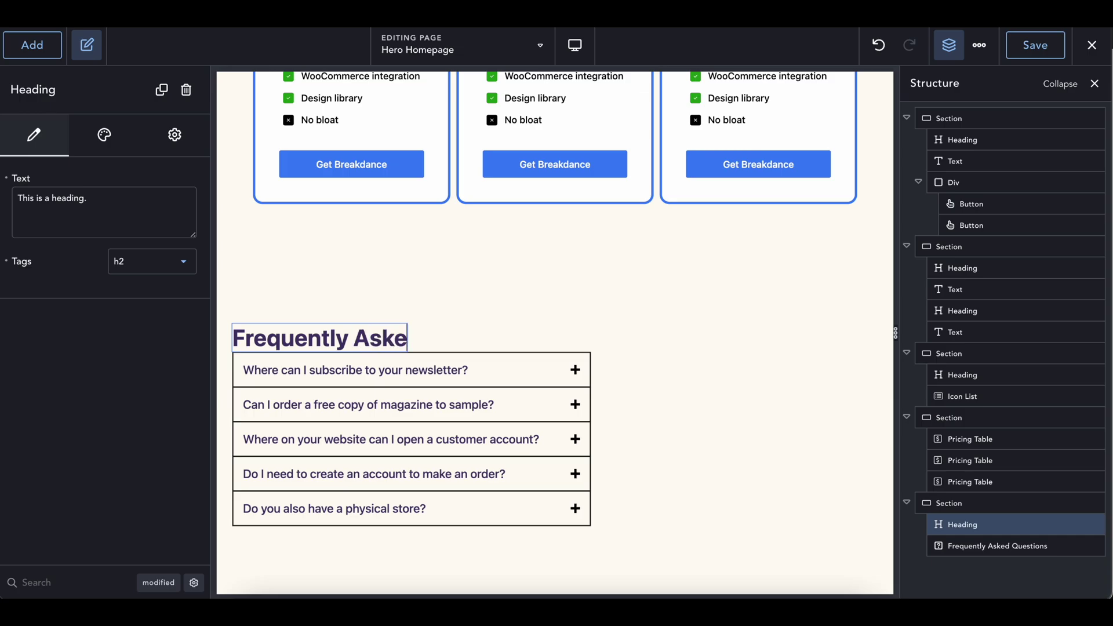
{"action": "left_click", "coordinate": [382, 296]}
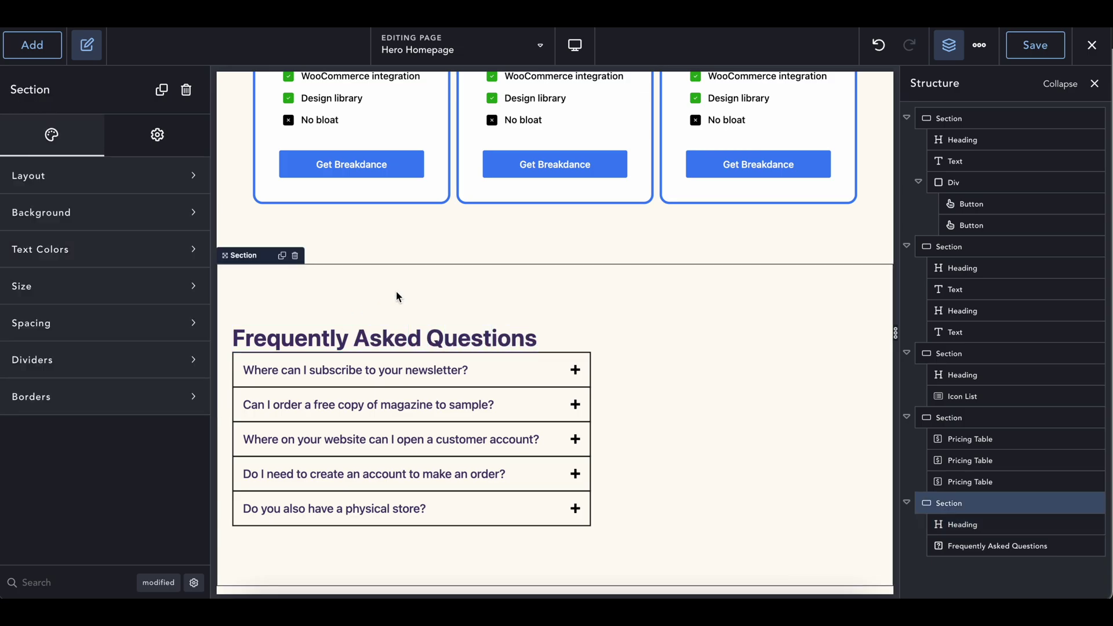
Step: Review the page and preview the answer to "Can I order a free copy of magazine to sample?", collapsing it again
{"action": "scroll", "coordinate": [490, 336], "scroll_direction": "up", "scroll_amount": 10}
{"action": "scroll", "coordinate": [488, 334], "scroll_direction": "up", "scroll_amount": 5}
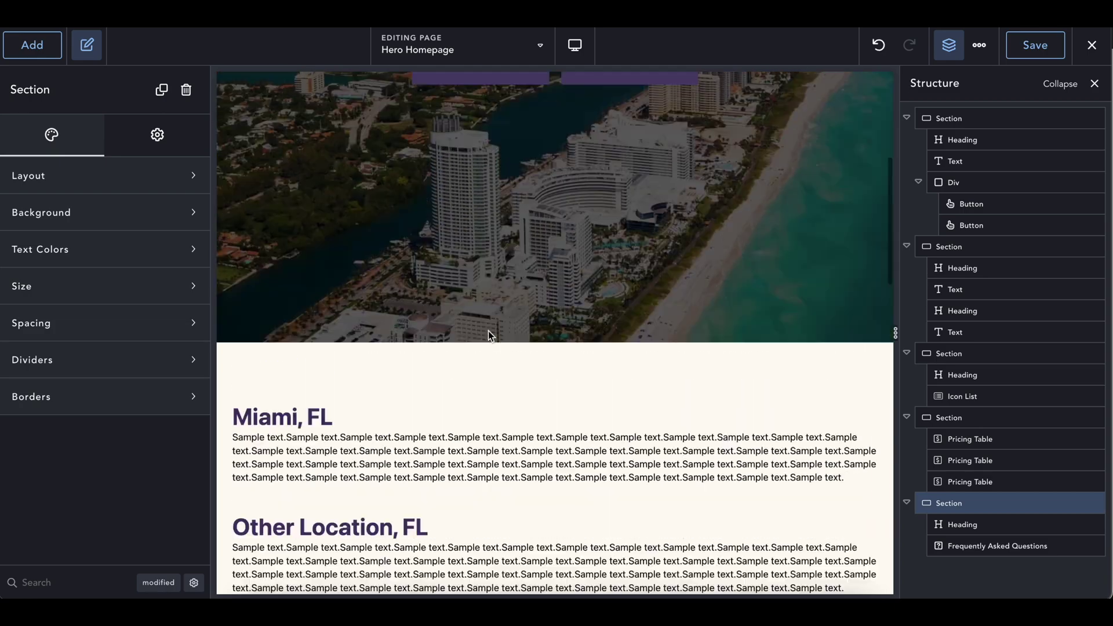
{"action": "scroll", "coordinate": [488, 331], "scroll_direction": "down", "scroll_amount": 10}
{"action": "scroll", "coordinate": [489, 328], "scroll_direction": "down", "scroll_amount": 5}
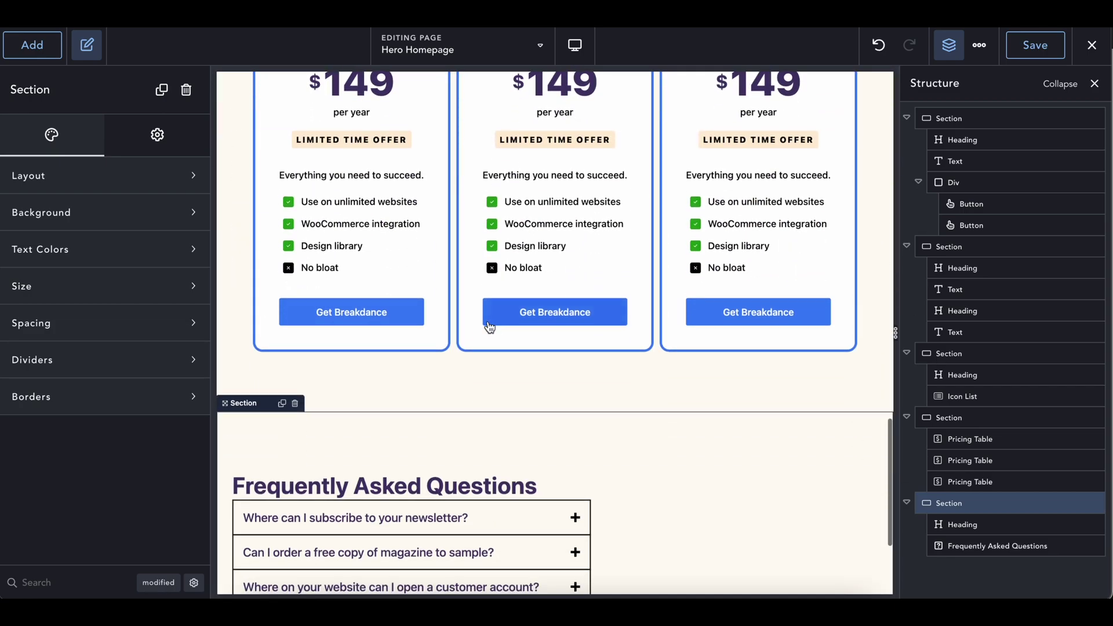
{"action": "left_click", "coordinate": [443, 329]}
{"action": "left_click", "coordinate": [455, 332]}
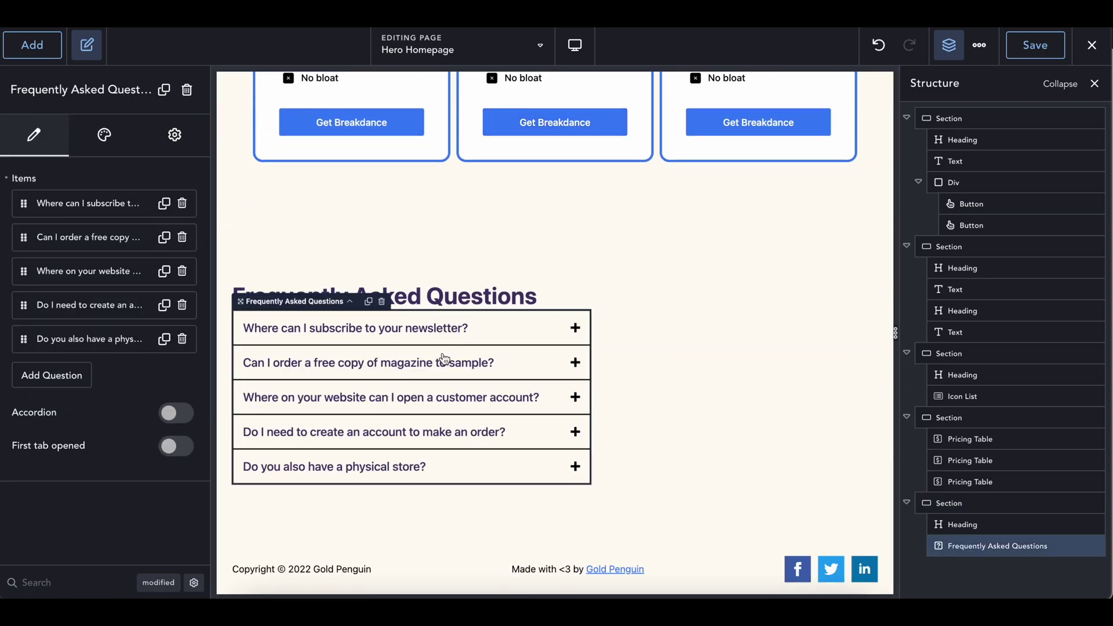
{"action": "left_click", "coordinate": [443, 361]}
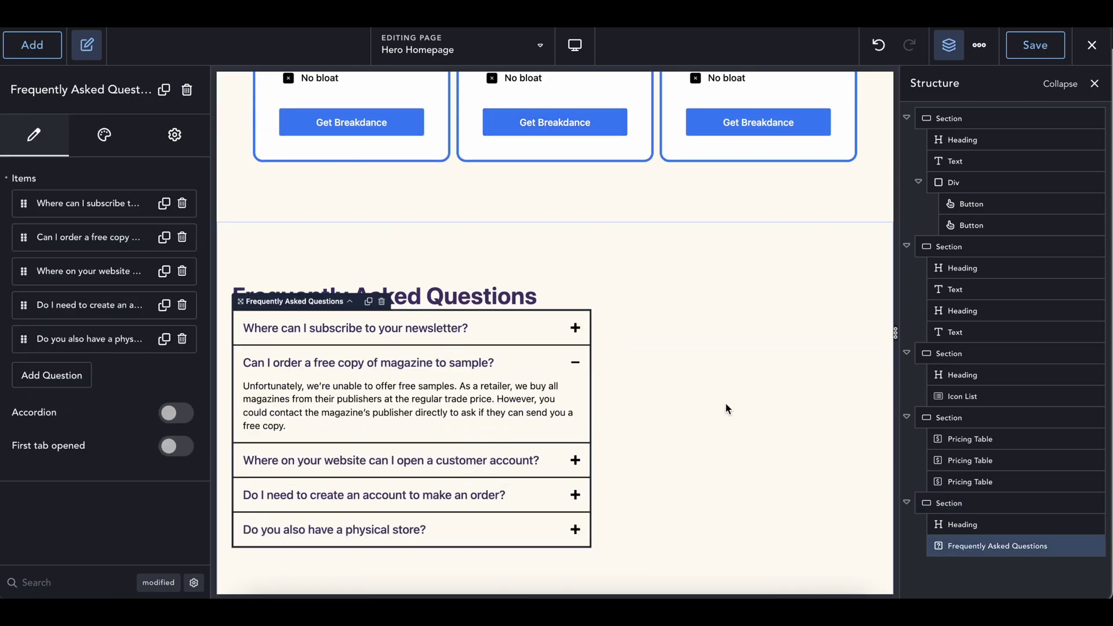
{"action": "left_click", "coordinate": [477, 365]}
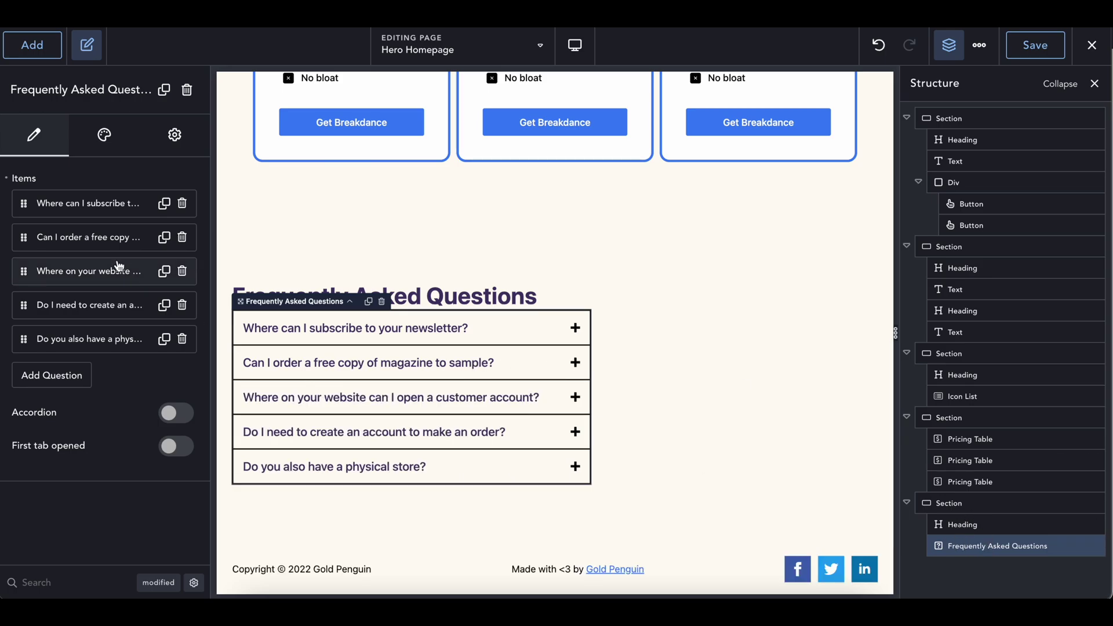
Step: Examine the question and answer content of the first FAQ item, leaving its text as is
{"action": "left_click", "coordinate": [130, 217]}
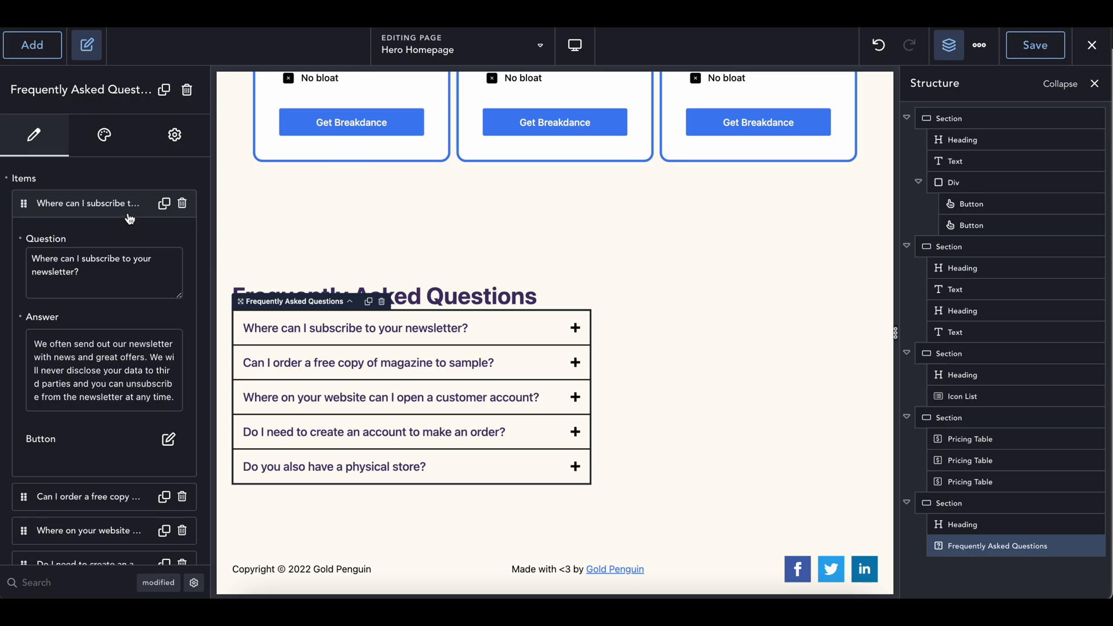
{"action": "left_click", "coordinate": [113, 395]}
{"action": "left_click", "coordinate": [113, 394]}
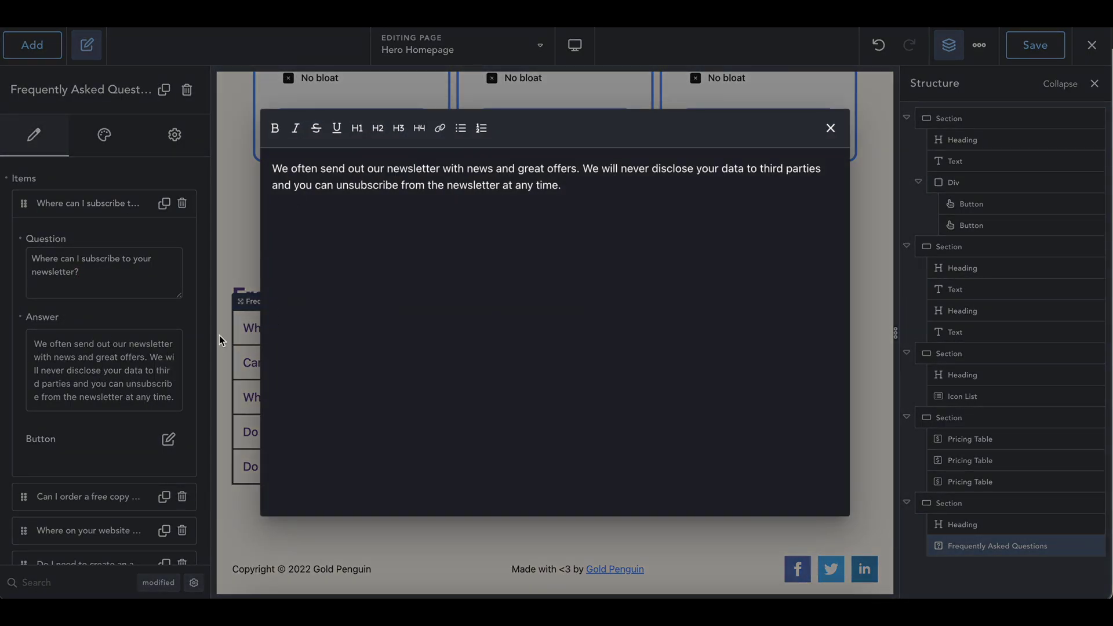
{"action": "left_click", "coordinate": [219, 338]}
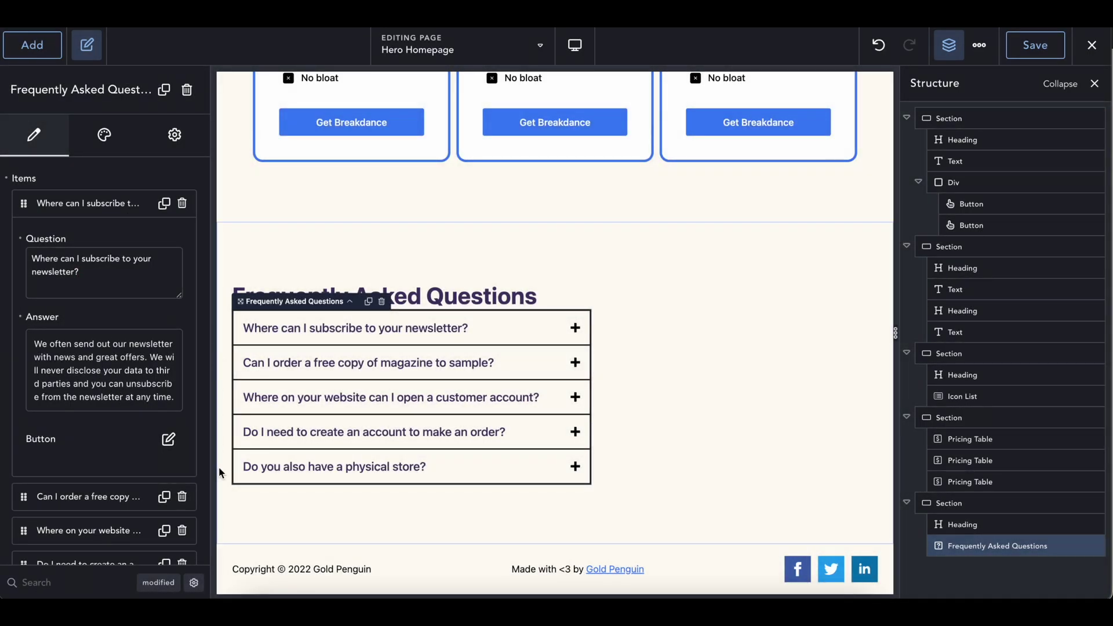
Step: Turn on the FAQ element's "First tab opened" option to preview it and switch it back off
{"action": "scroll", "coordinate": [145, 464], "scroll_direction": "down", "scroll_amount": 4}
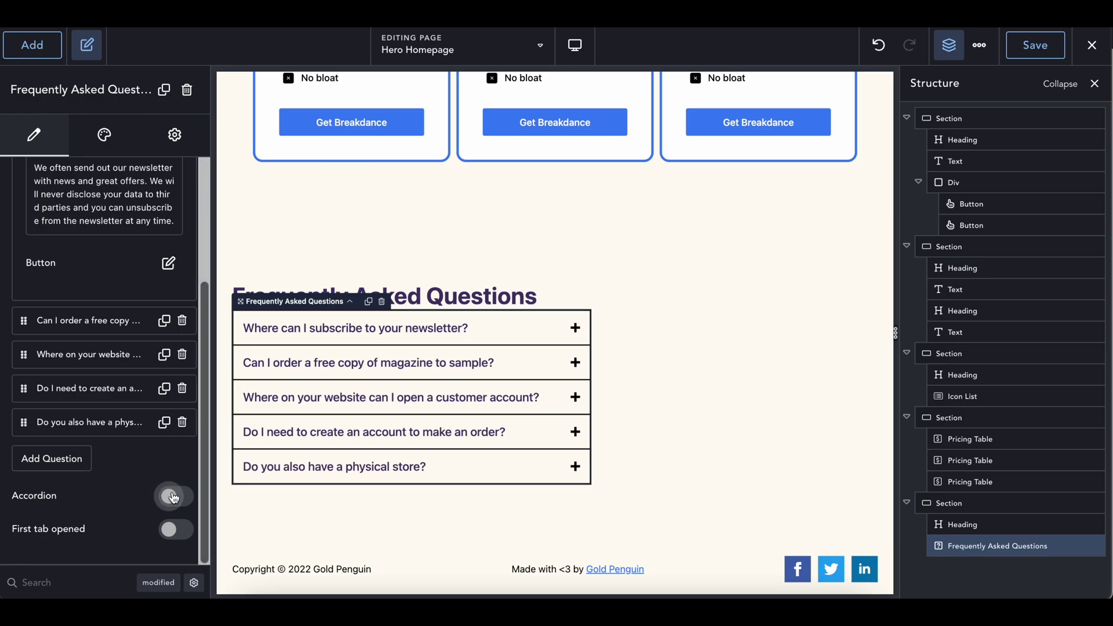
{"action": "left_click", "coordinate": [174, 537]}
{"action": "left_click", "coordinate": [174, 536]}
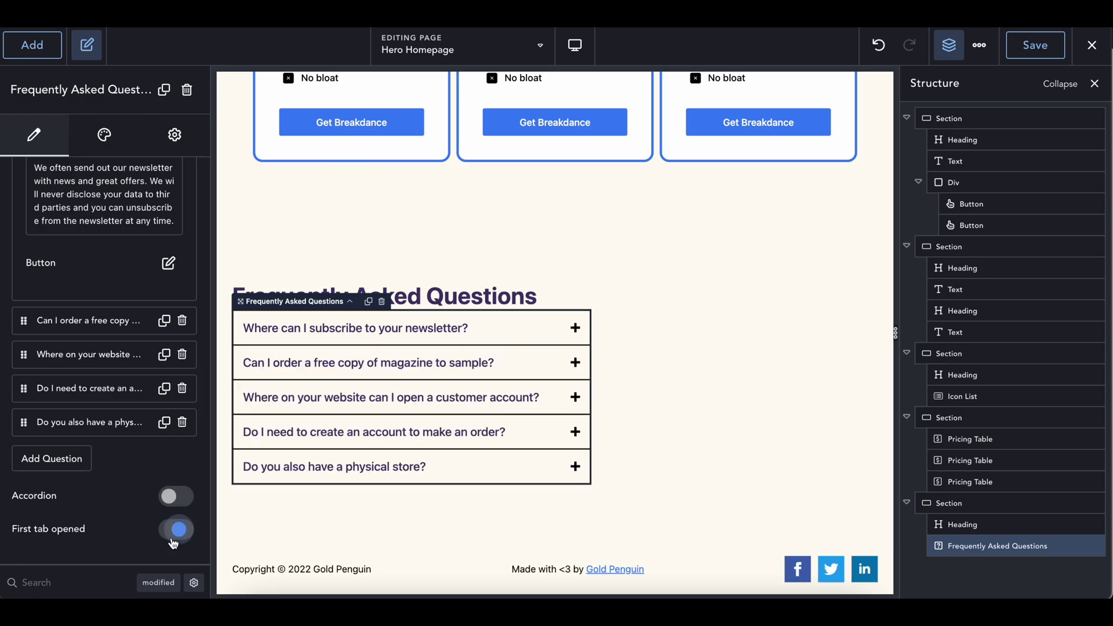
{"action": "left_click", "coordinate": [174, 537]}
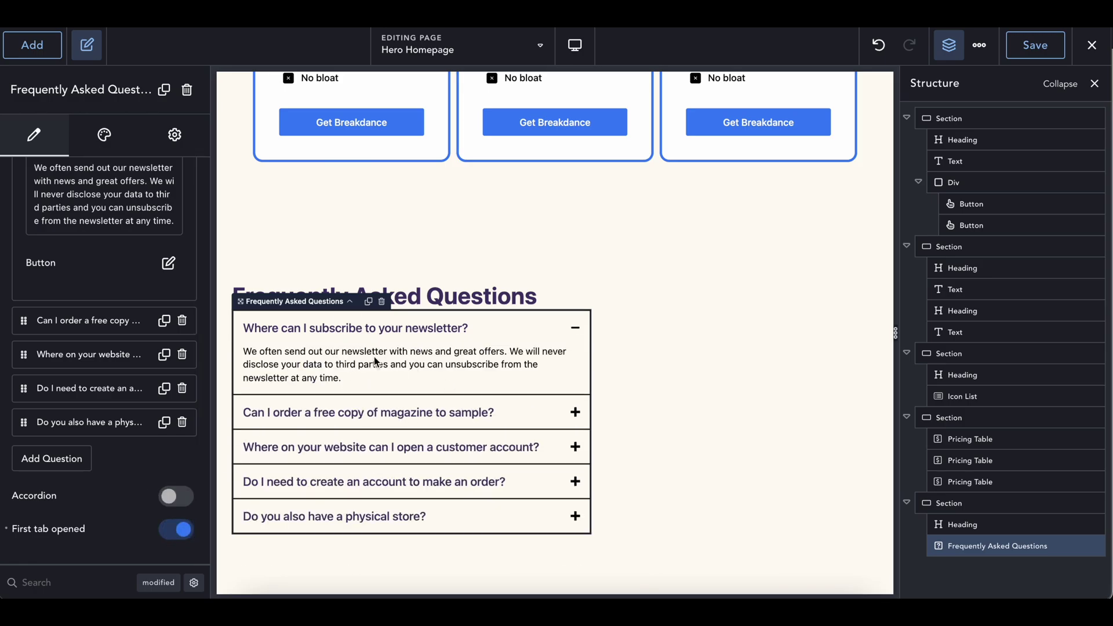
{"action": "left_click", "coordinate": [177, 529]}
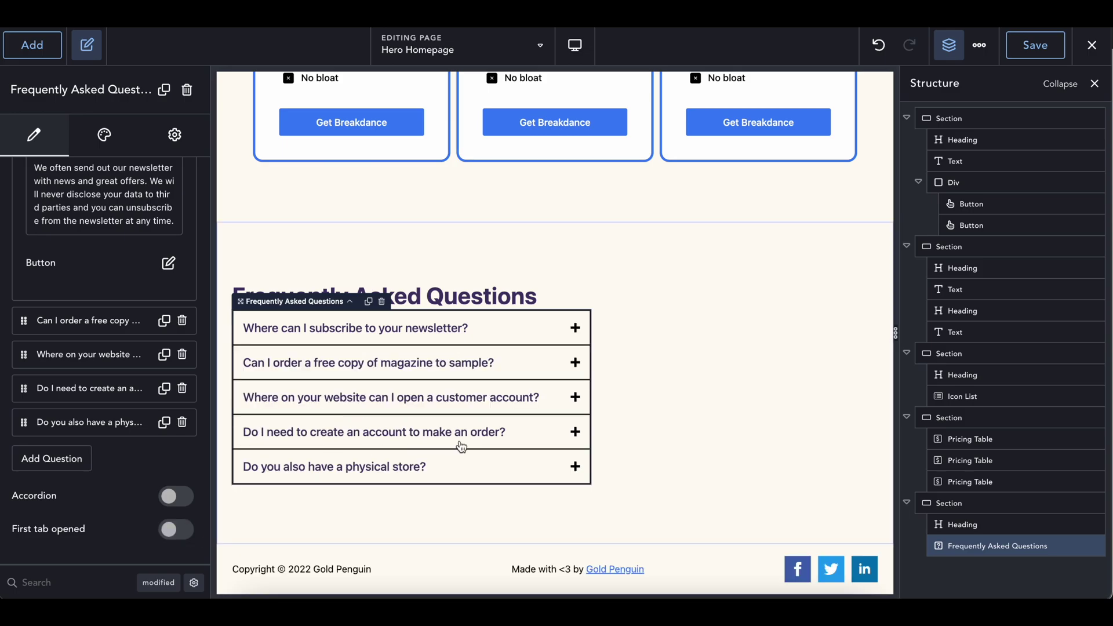
Step: Center-align the contents of the Frequently Asked Questions section
{"action": "left_click", "coordinate": [665, 361]}
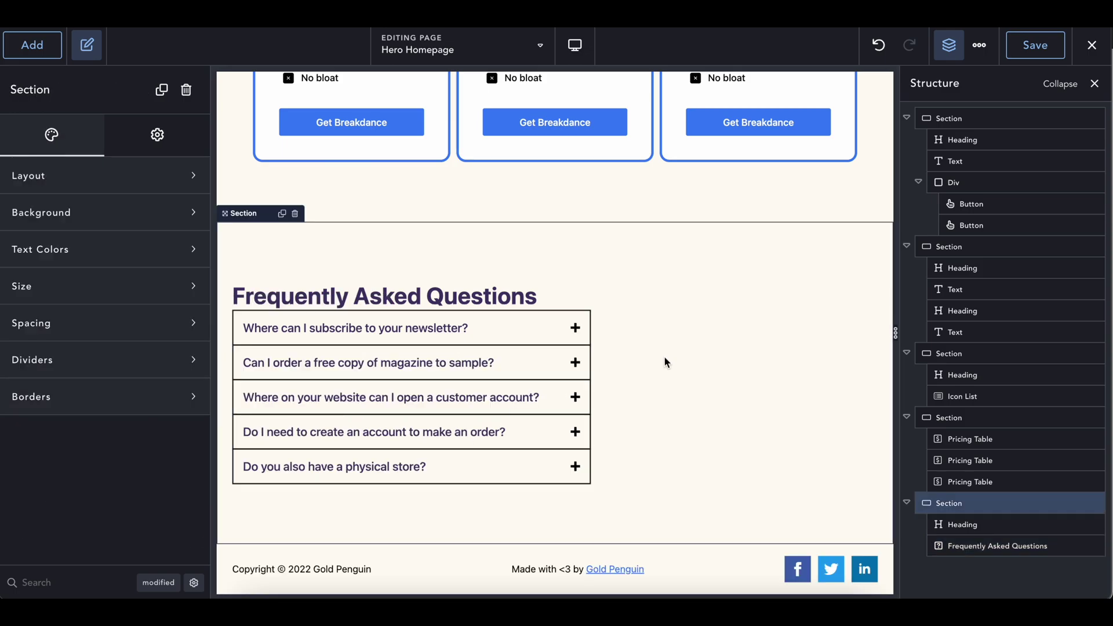
{"action": "left_click", "coordinate": [193, 178]}
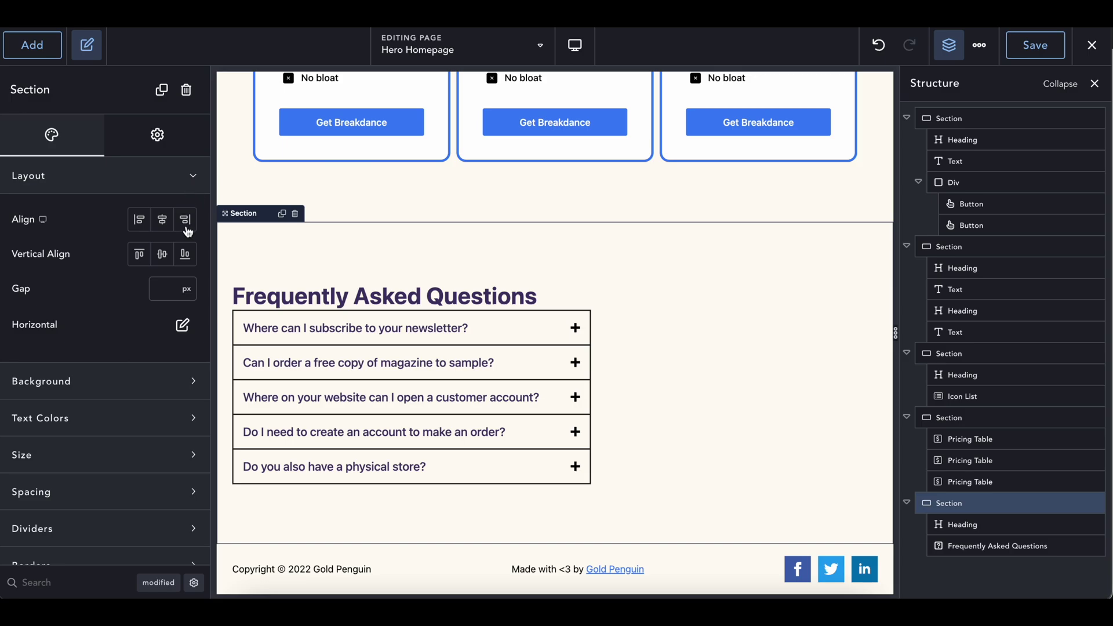
{"action": "left_click", "coordinate": [186, 220]}
{"action": "left_click", "coordinate": [162, 220]}
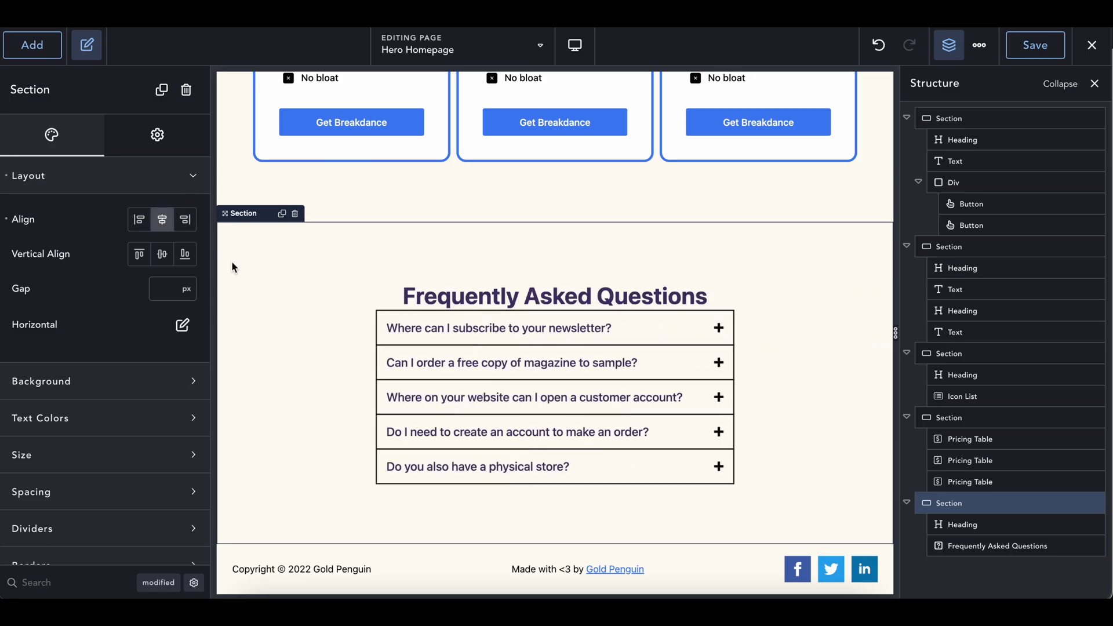
{"action": "scroll", "coordinate": [430, 389], "scroll_direction": "up", "scroll_amount": 8}
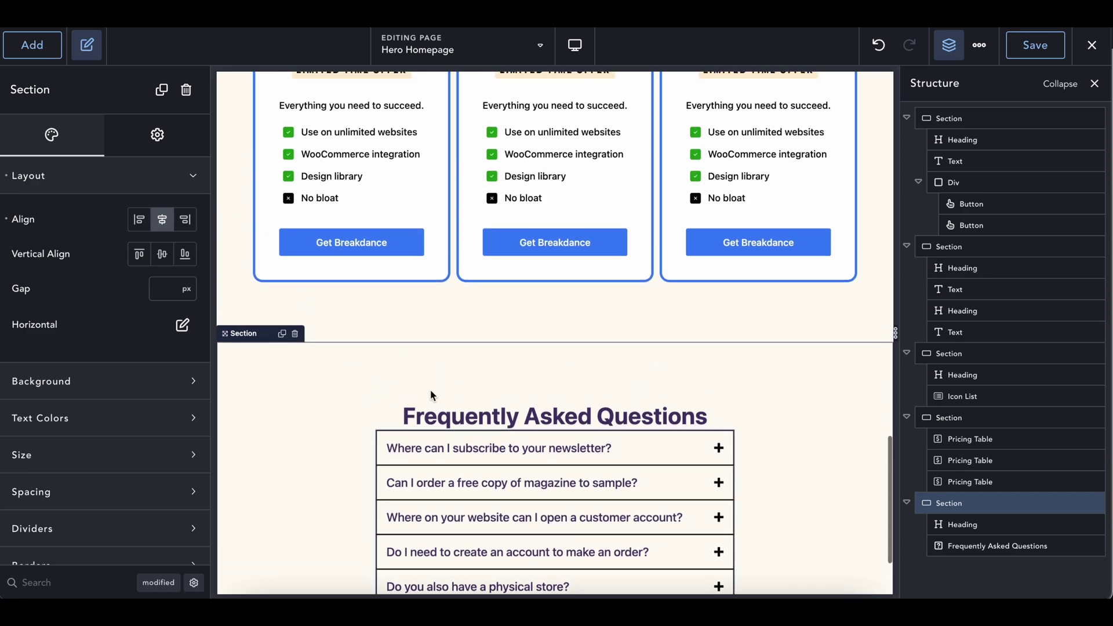
{"action": "scroll", "coordinate": [430, 390], "scroll_direction": "down", "scroll_amount": 8}
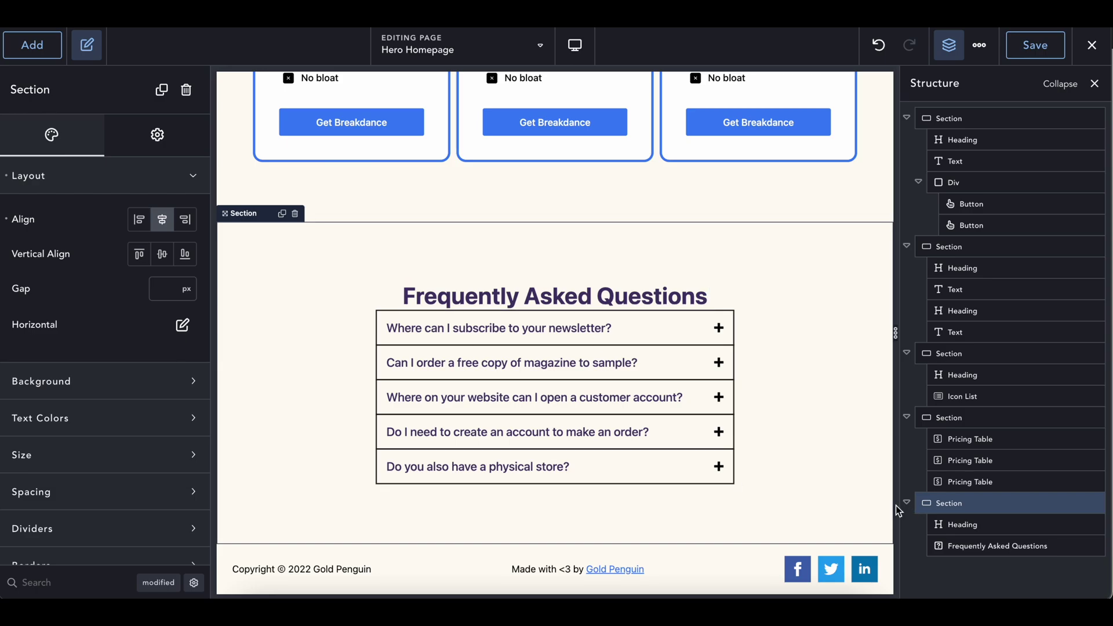
Step: View the design library with the Element Demos Beta set, closing it and dismissing the error notice
{"action": "left_click", "coordinate": [52, 54]}
{"action": "left_click", "coordinate": [153, 121]}
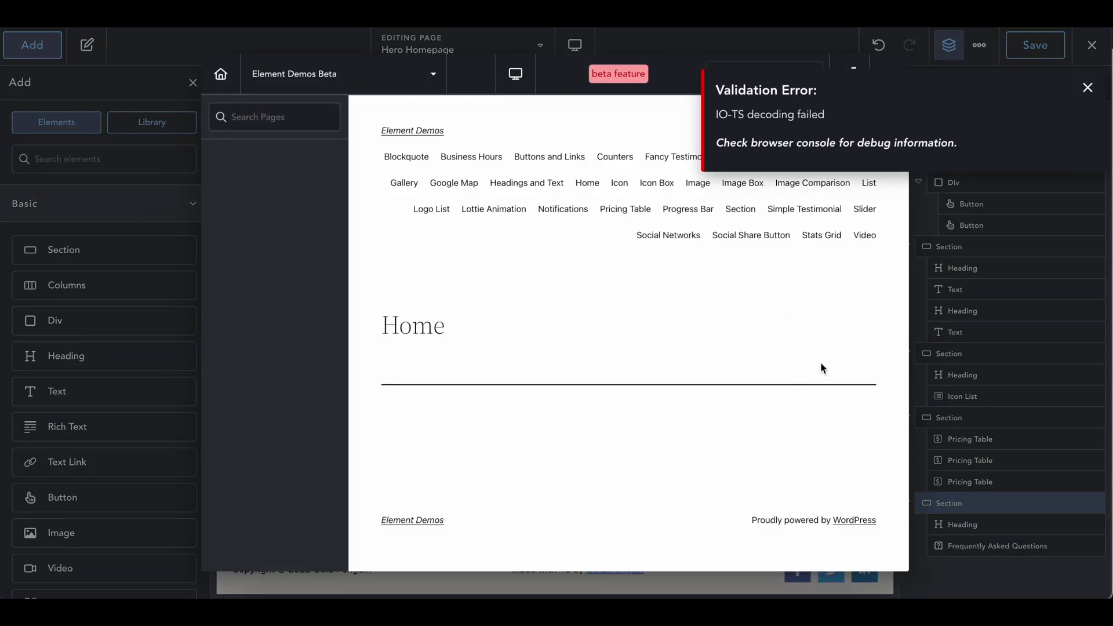
{"action": "left_click", "coordinate": [982, 367]}
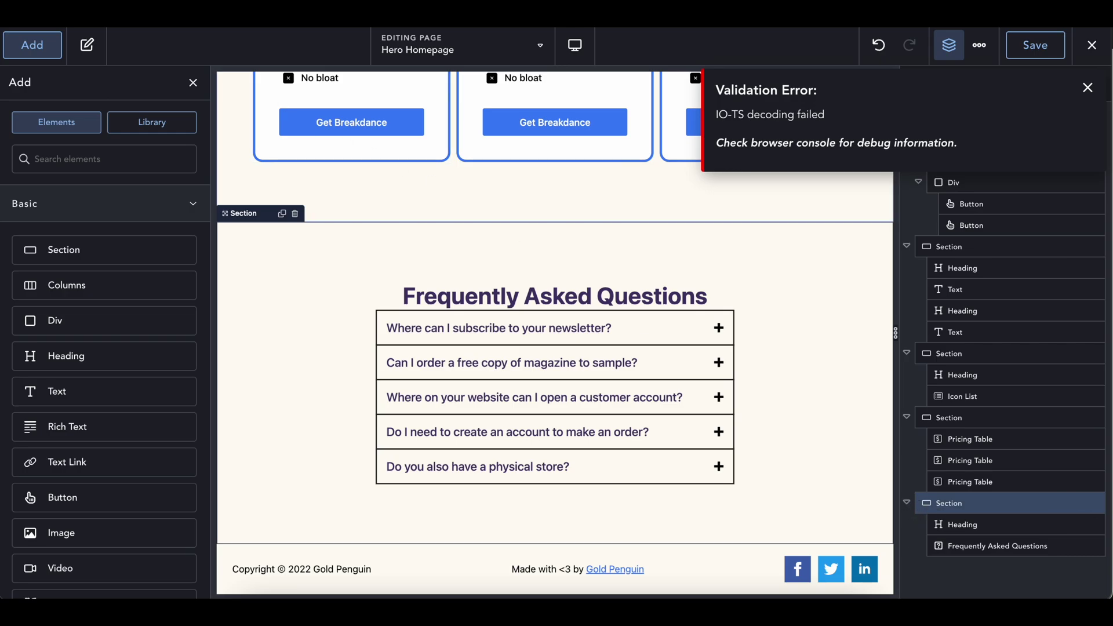
{"action": "left_click", "coordinate": [33, 48]}
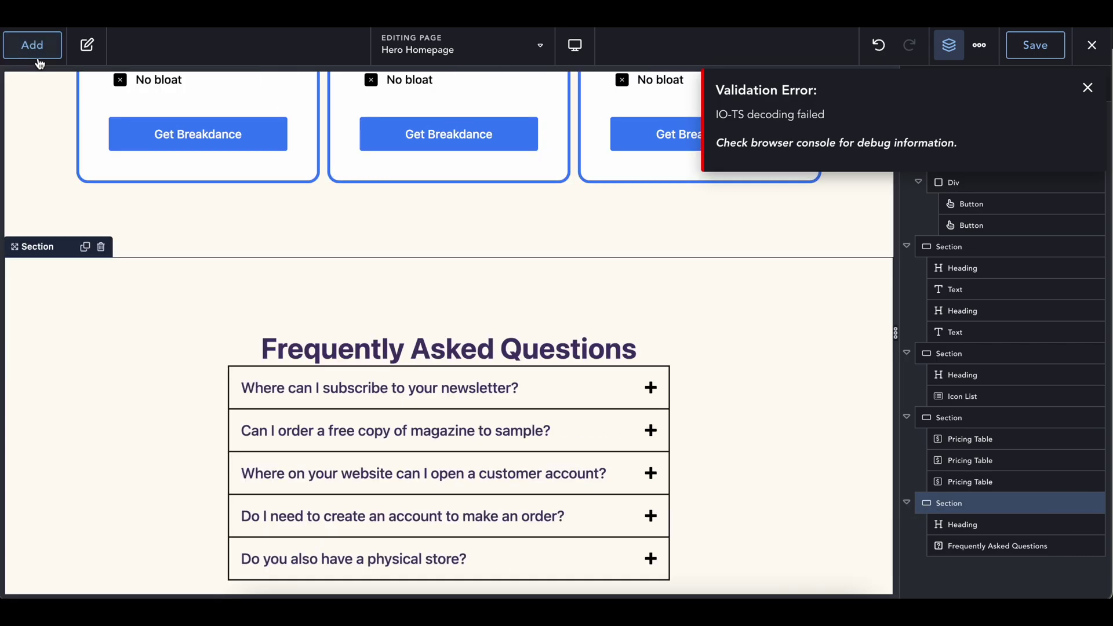
{"action": "left_click", "coordinate": [34, 47]}
{"action": "left_click", "coordinate": [145, 122]}
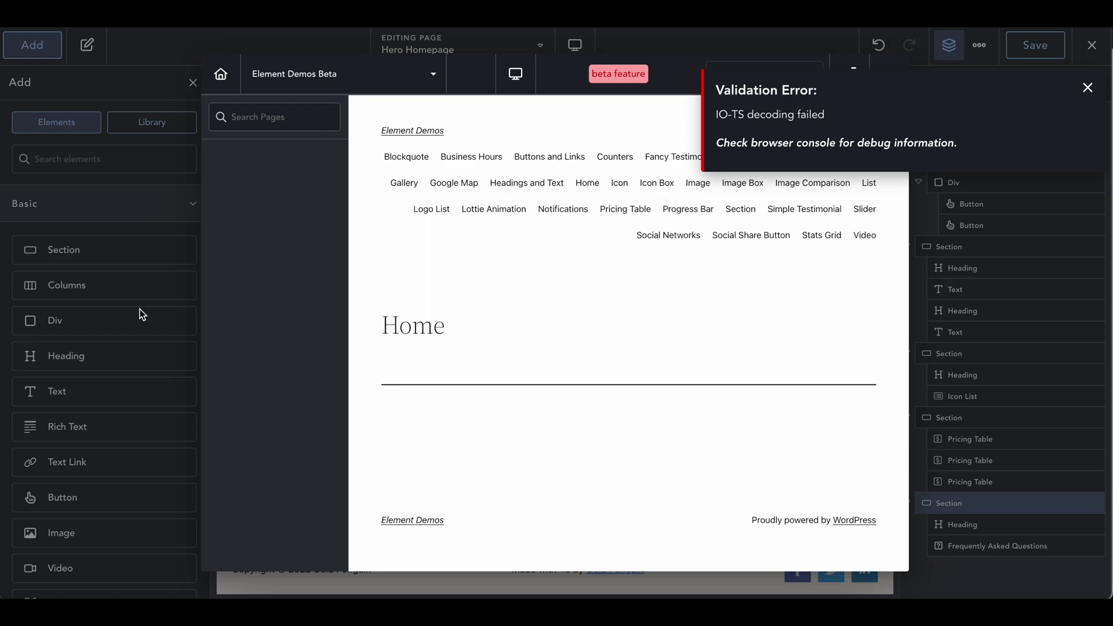
{"action": "left_click", "coordinate": [140, 309]}
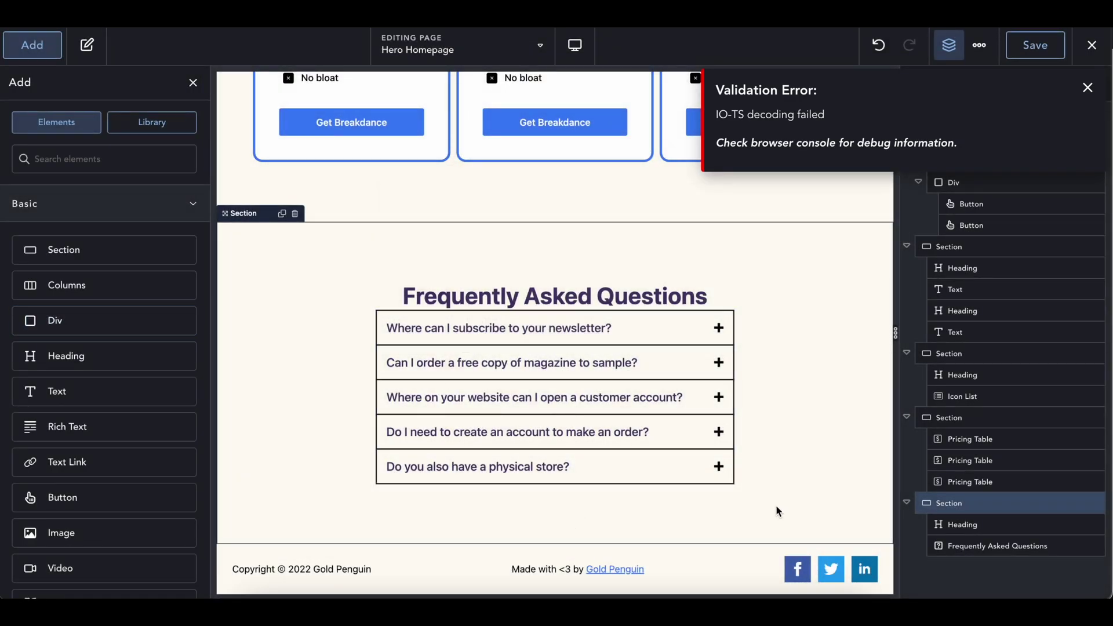
{"action": "scroll", "coordinate": [792, 523], "scroll_direction": "up", "scroll_amount": 3}
{"action": "left_click", "coordinate": [1087, 88]}
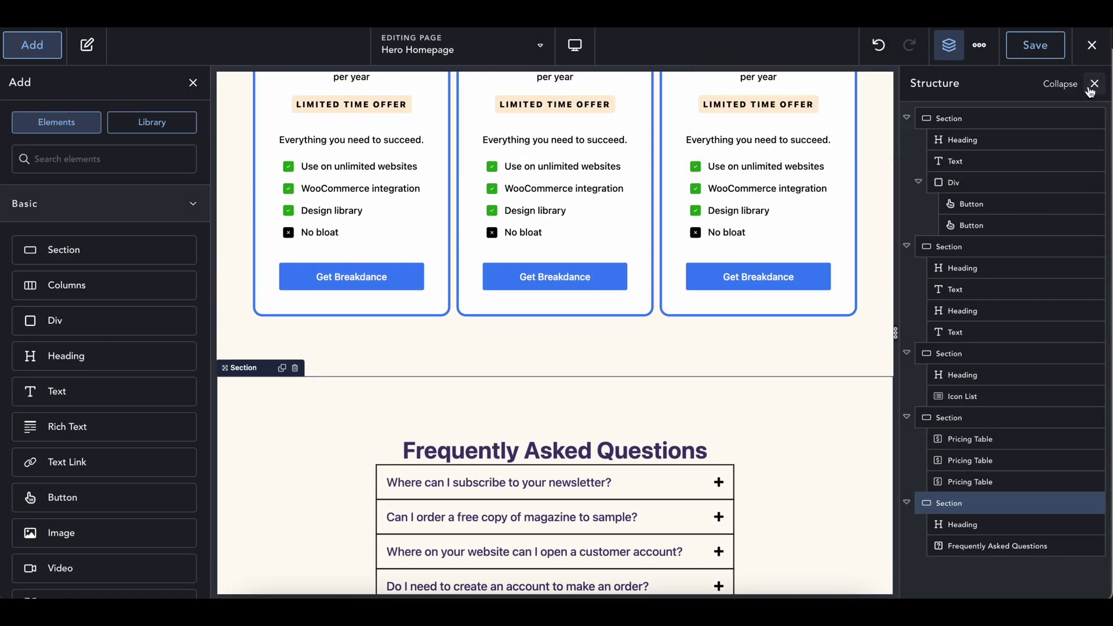
{"action": "scroll", "coordinate": [697, 299], "scroll_direction": "up", "scroll_amount": 20}
{"action": "scroll", "coordinate": [697, 300], "scroll_direction": "down", "scroll_amount": 20}
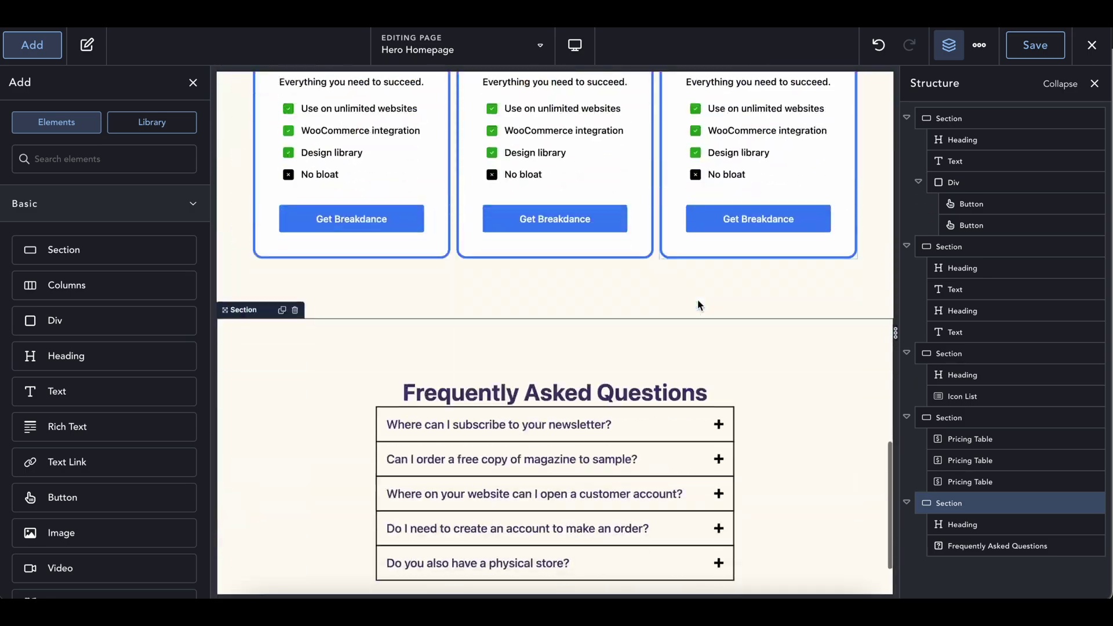
{"action": "scroll", "coordinate": [697, 299], "scroll_direction": "down", "scroll_amount": 2}
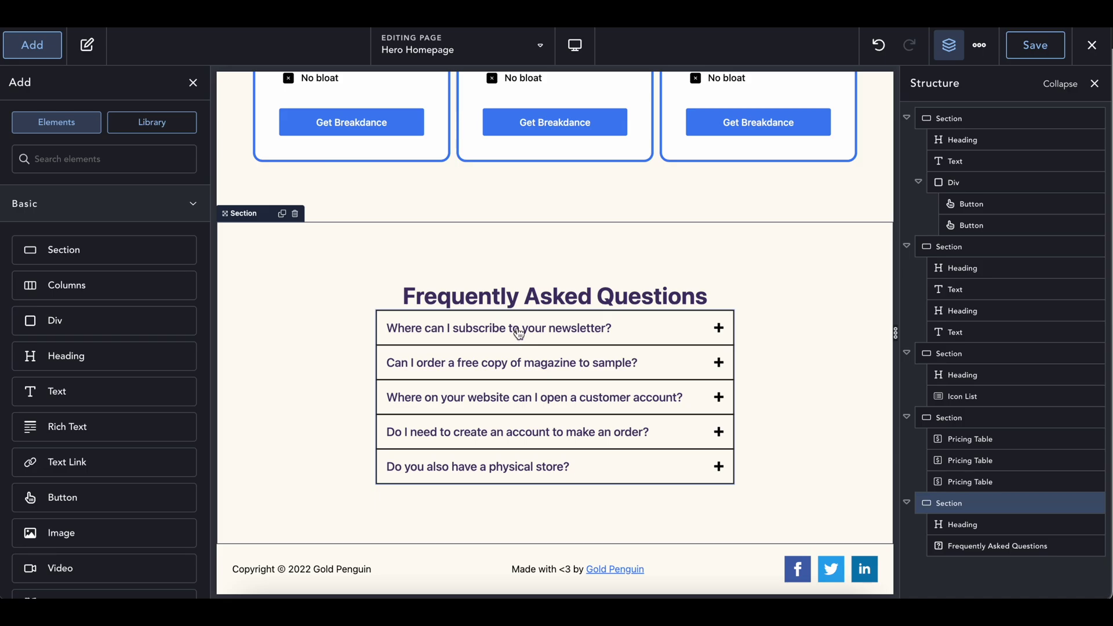
Step: Browse the list of available Breakdance elements, from the basic ones through the blocks and advanced elements to the social ones
{"action": "scroll", "coordinate": [151, 450], "scroll_direction": "down", "scroll_amount": 12}
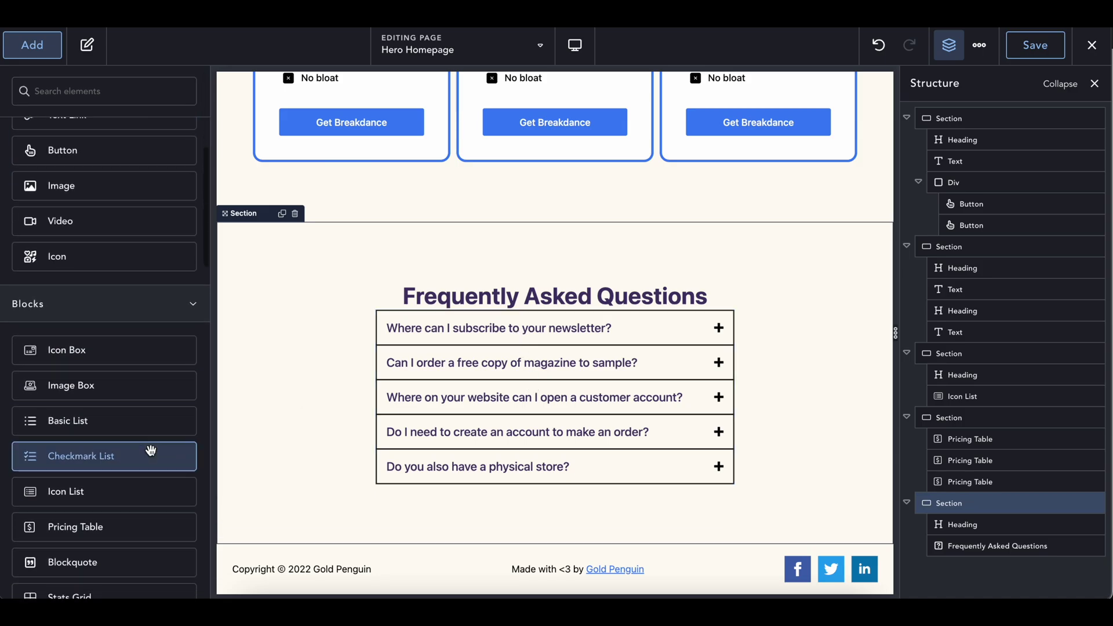
{"action": "scroll", "coordinate": [151, 449], "scroll_direction": "down", "scroll_amount": 10}
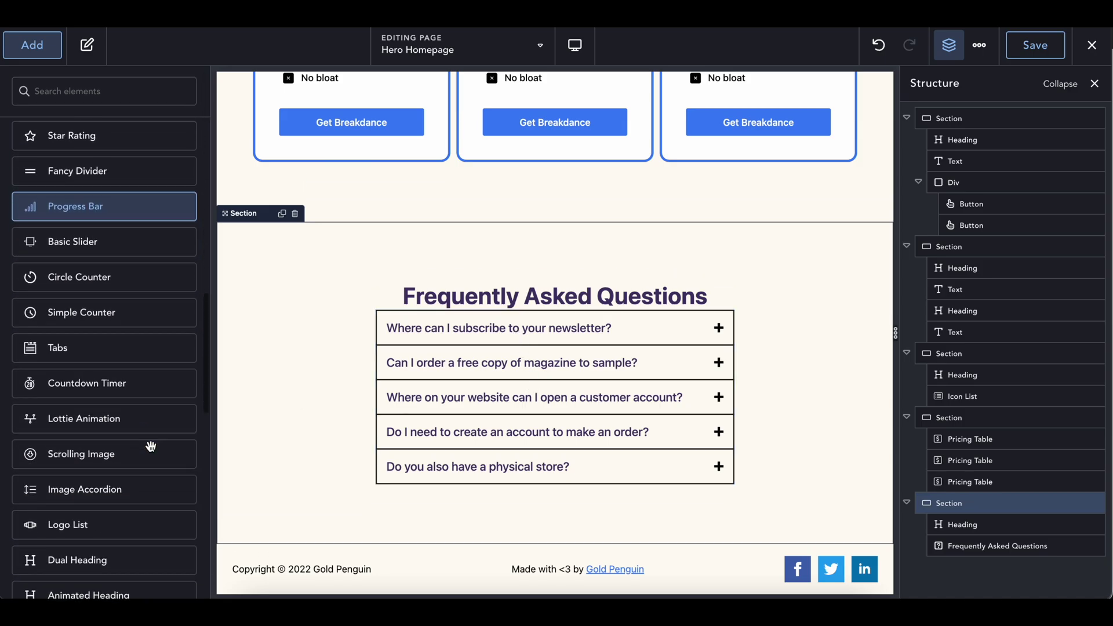
{"action": "scroll", "coordinate": [151, 446], "scroll_direction": "down", "scroll_amount": 6}
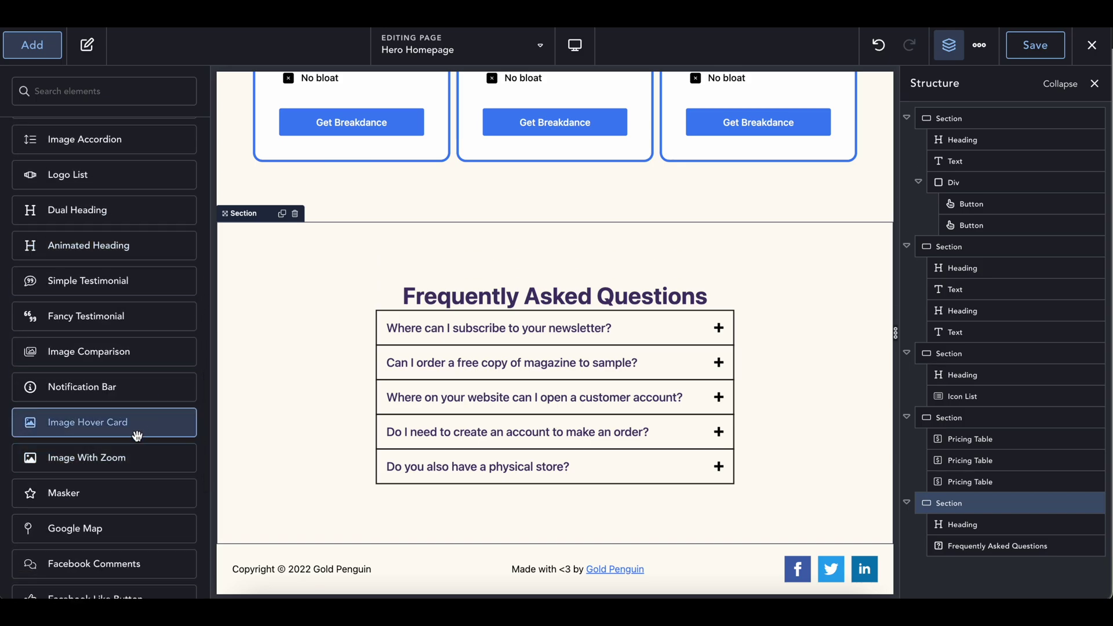
{"action": "scroll", "coordinate": [133, 409], "scroll_direction": "down", "scroll_amount": 4}
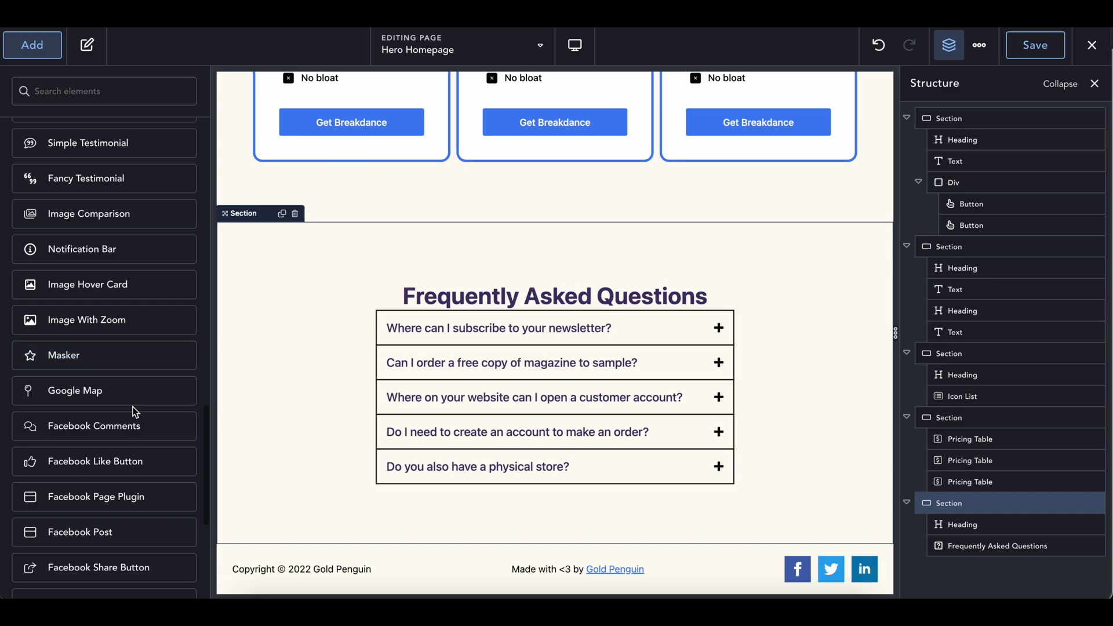
{"action": "scroll", "coordinate": [135, 411], "scroll_direction": "down", "scroll_amount": 9}
{"action": "scroll", "coordinate": [109, 297], "scroll_direction": "up", "scroll_amount": 20}
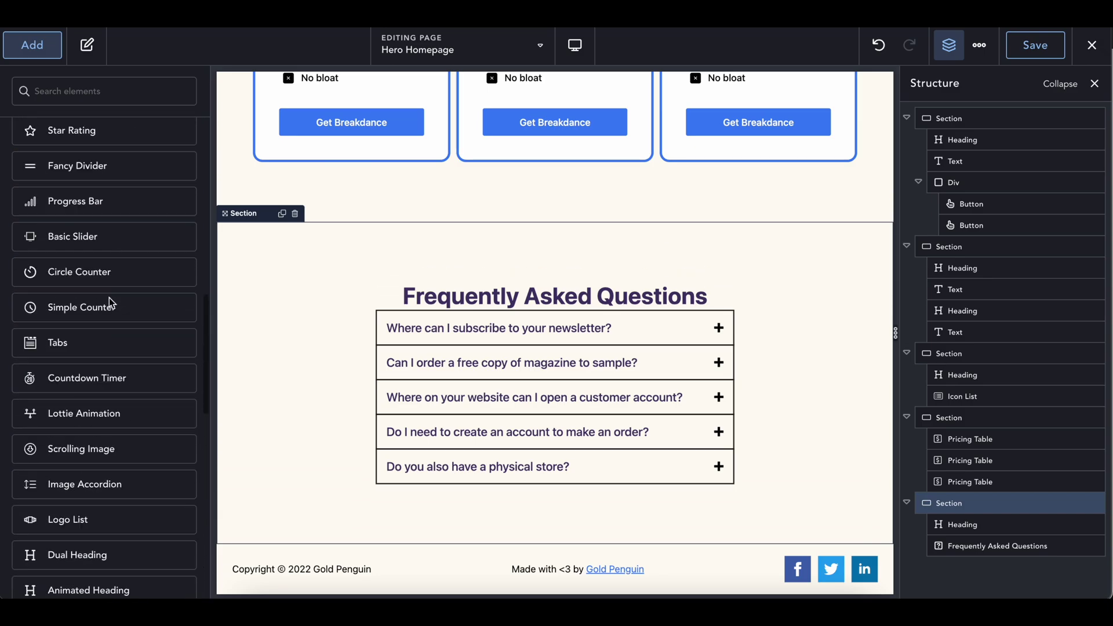
{"action": "scroll", "coordinate": [109, 297], "scroll_direction": "up", "scroll_amount": 8}
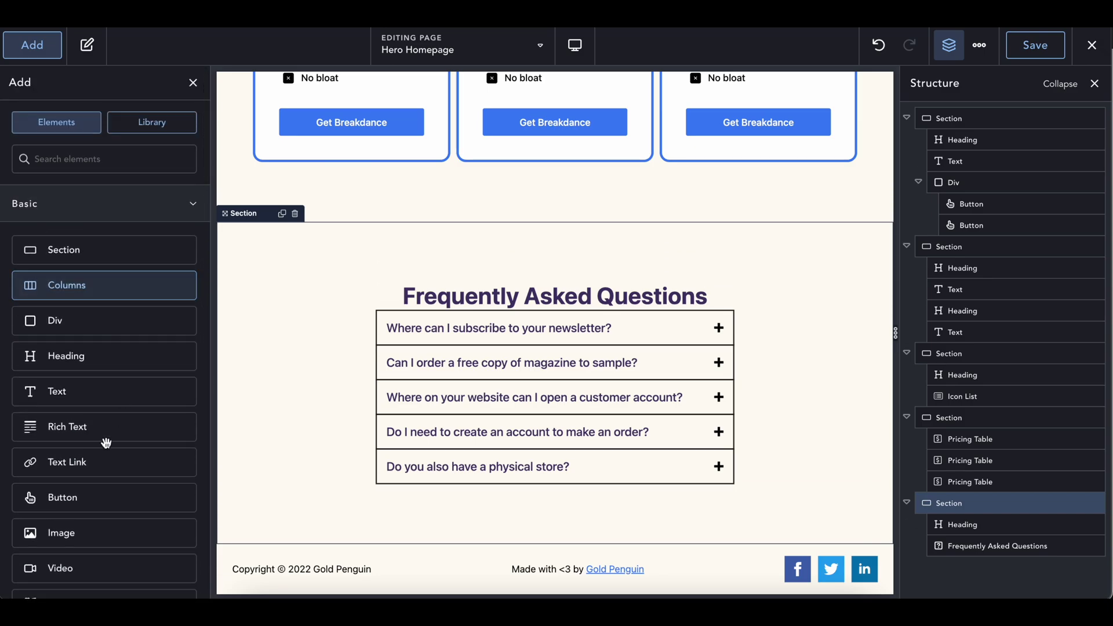
{"action": "scroll", "coordinate": [51, 552], "scroll_direction": "down", "scroll_amount": 2}
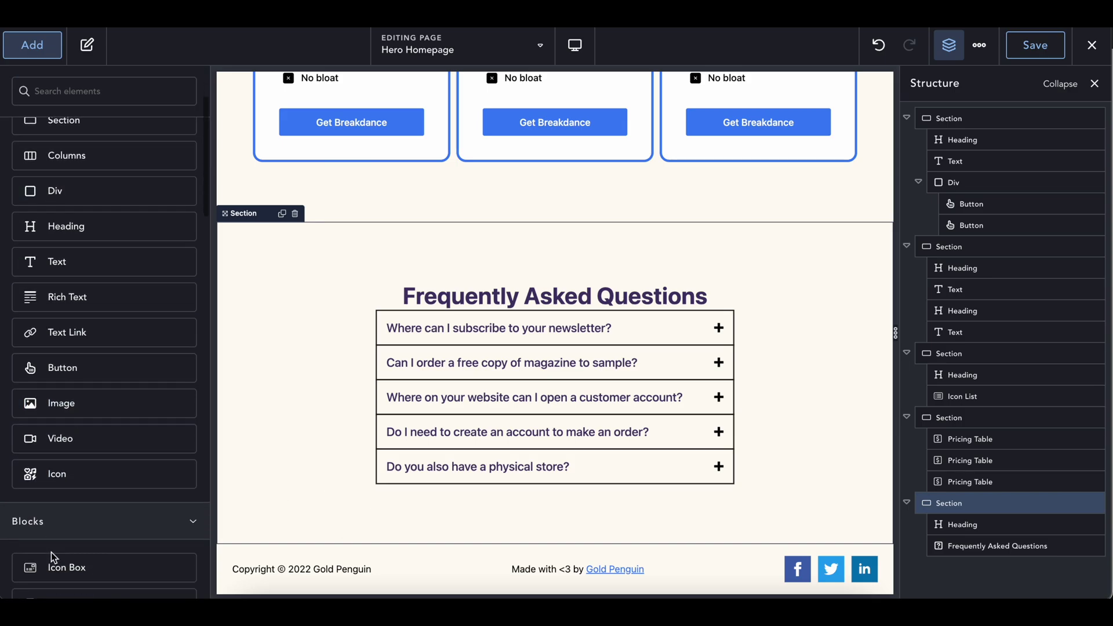
Step: Review the whole homepage from the hero section down to the Frequently Asked Questions section
{"action": "scroll", "coordinate": [399, 421], "scroll_direction": "up", "scroll_amount": 15}
{"action": "scroll", "coordinate": [400, 420], "scroll_direction": "down", "scroll_amount": 15}
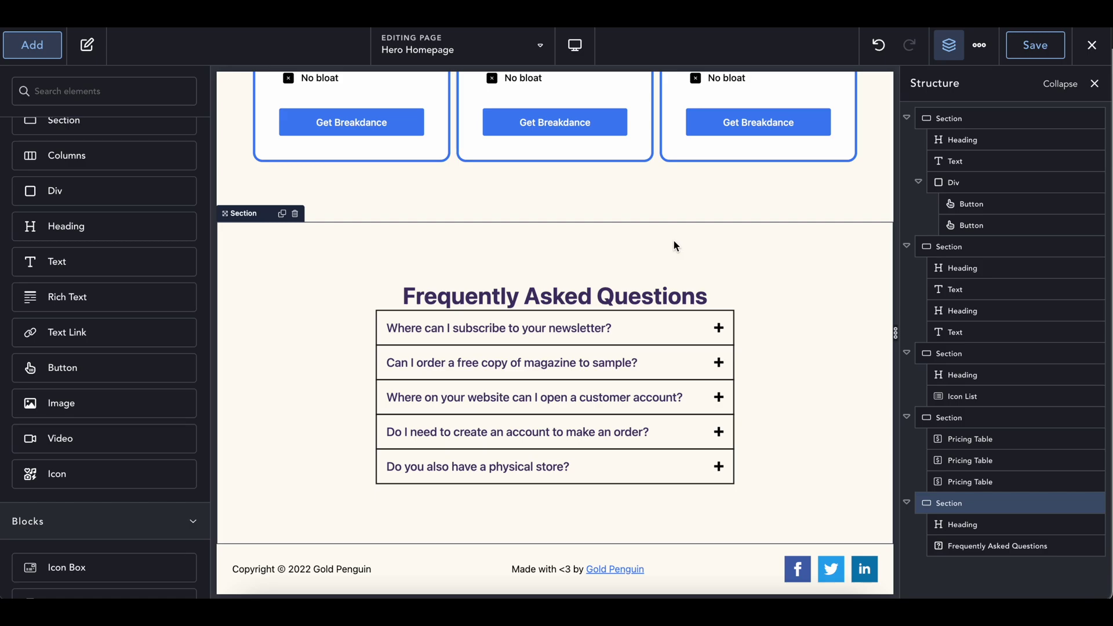
{"action": "scroll", "coordinate": [673, 241], "scroll_direction": "up", "scroll_amount": 20}
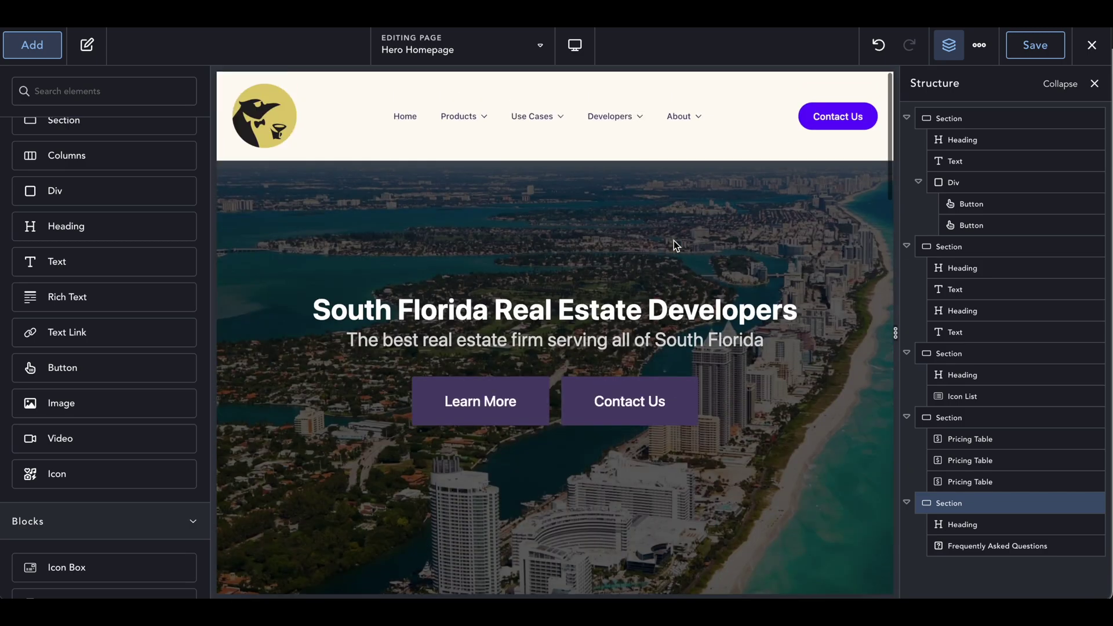
{"action": "scroll", "coordinate": [680, 197], "scroll_direction": "down", "scroll_amount": 20}
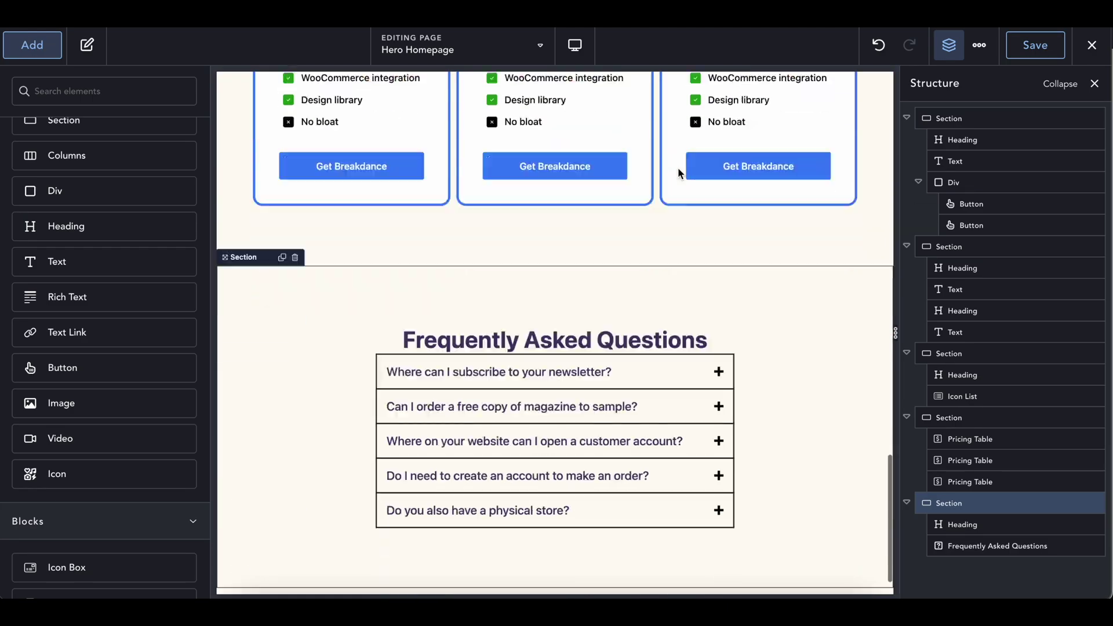